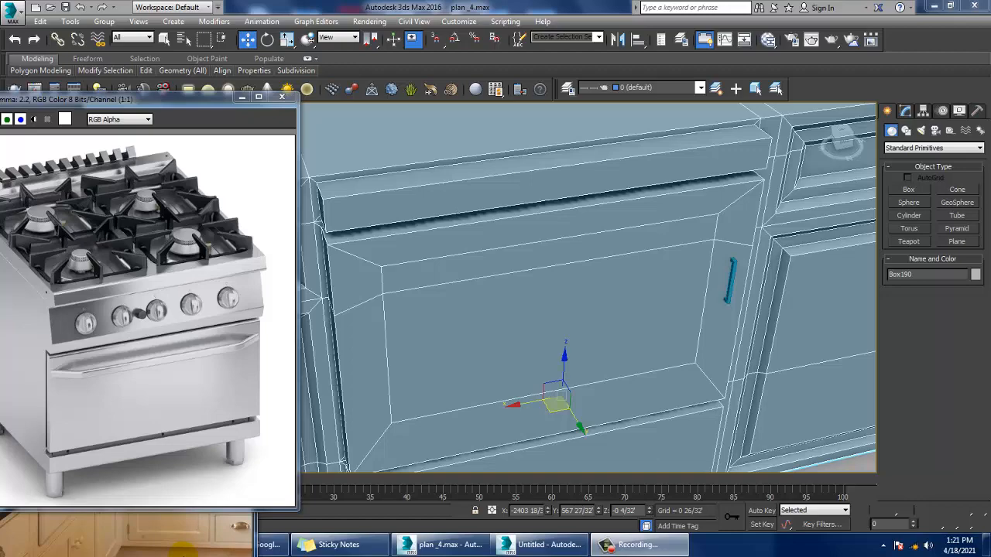
# Inspect the kitchen counter run and the oven unit from several angles and distances.
pyautogui.moveTo(707, 356)
pyautogui.keyDown('alt'); pyautogui.mouseDown(button='middle')
pyautogui.moveTo(697, 348)
pyautogui.moveTo(713, 354)
pyautogui.mouseUp(button='middle'); pyautogui.keyUp('alt')
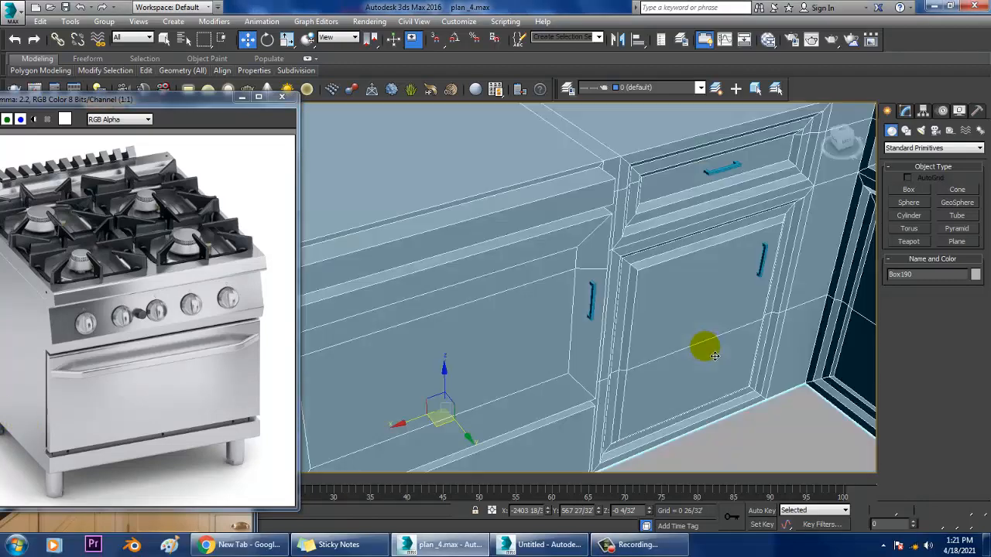
pyautogui.scroll(-5, 726, 357)
pyautogui.scroll(8, 653, 350)
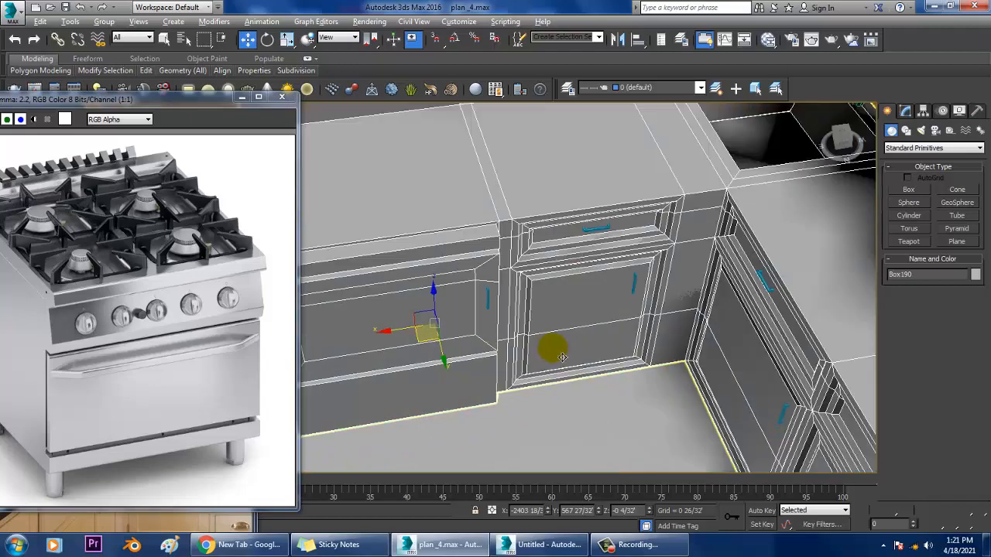
pyautogui.scroll(-5, 561, 357)
pyautogui.keyDown('alt'); pyautogui.moveTo(639, 380); pyautogui.dragTo(597, 321, button='middle'); pyautogui.keyUp('alt')
pyautogui.scroll(6, 608, 332)
pyautogui.scroll(-5, 505, 308)
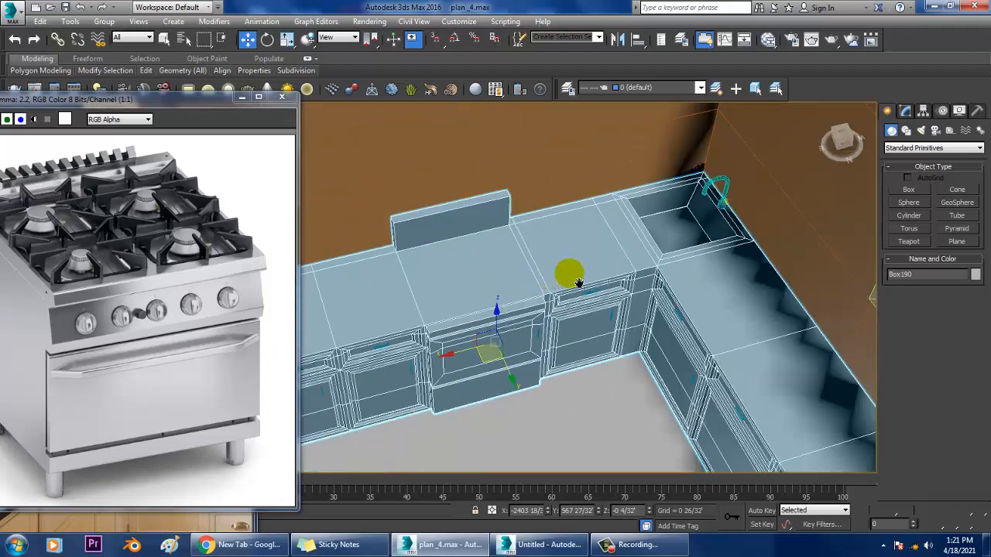
pyautogui.keyDown('alt'); pyautogui.moveTo(576, 280); pyautogui.dragTo(559, 294, button='middle'); pyautogui.keyUp('alt')
pyautogui.scroll(2, 620, 275)
pyautogui.scroll(2, 567, 312)
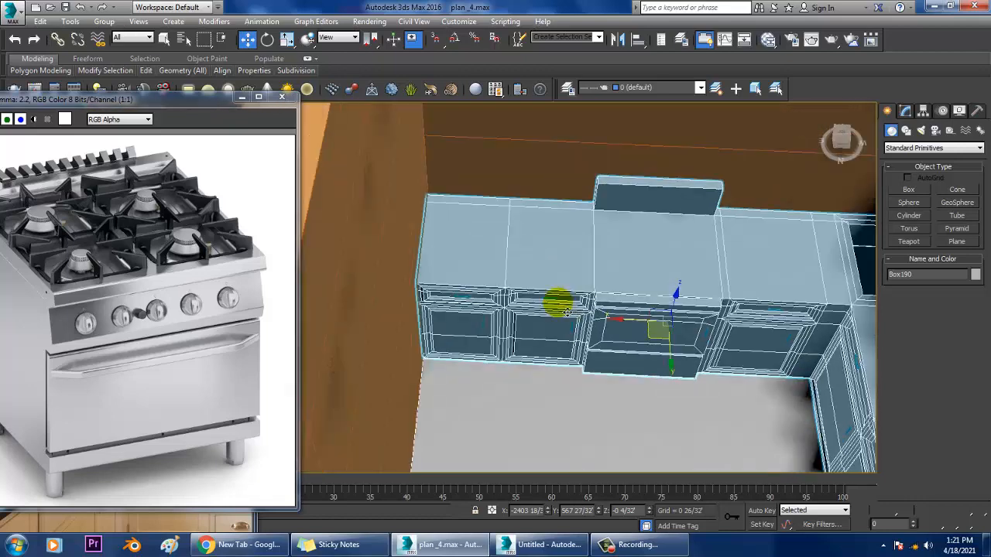
# Reposition the stove reference image so the whole stove shows beside the kitchen model, with the stove section's countertop in close view.
pyautogui.click(89, 301)
pyautogui.moveTo(121, 100); pyautogui.dragTo(189, 92)
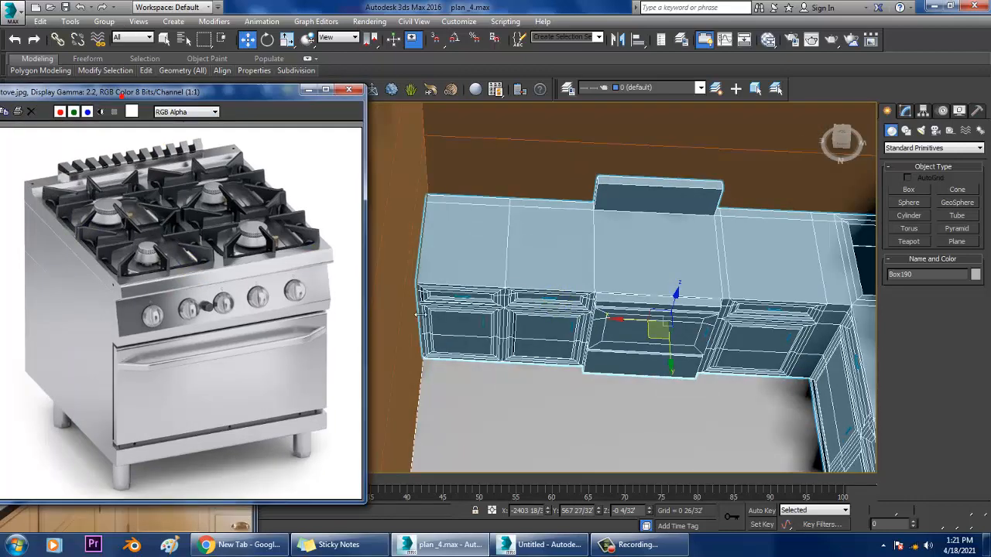
pyautogui.keyDown('alt'); pyautogui.moveTo(648, 304); pyautogui.dragTo(663, 308, button='middle'); pyautogui.keyUp('alt')
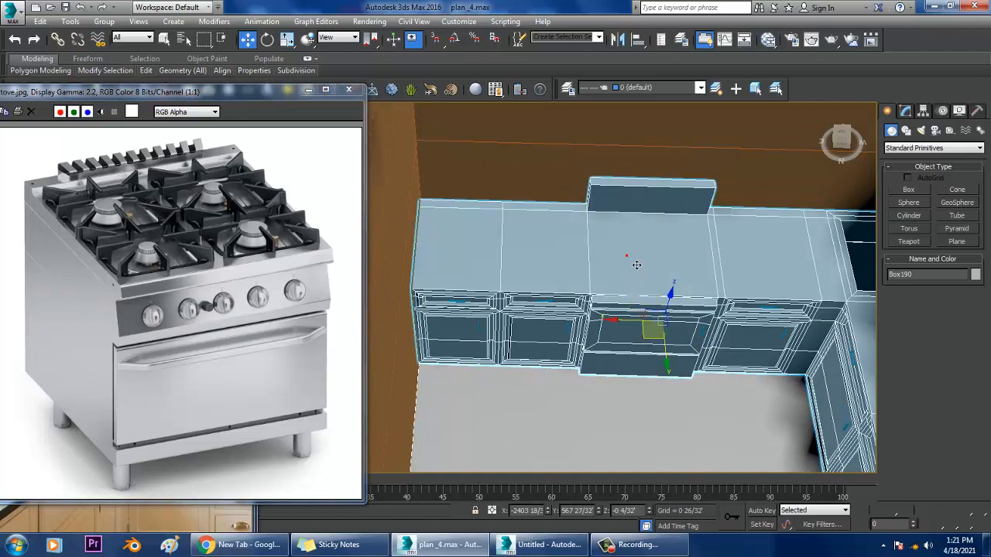
pyautogui.scroll(5, 725, 266)
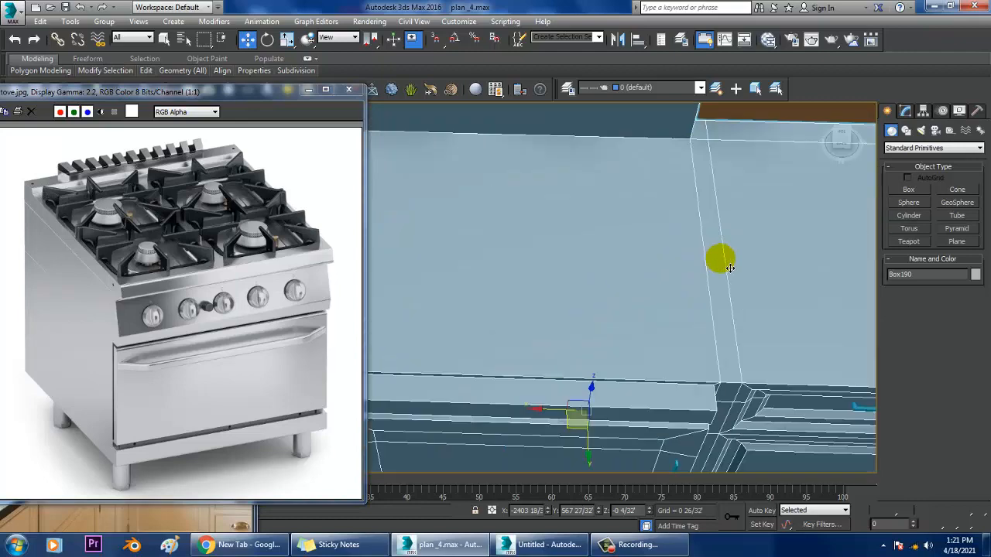
# In the Top view, draw a cylinder of about 4/32' radius and 3/32' height near a front corner of the stove section.
pyautogui.click(914, 215)
pyautogui.hotkey('alt', 'w')
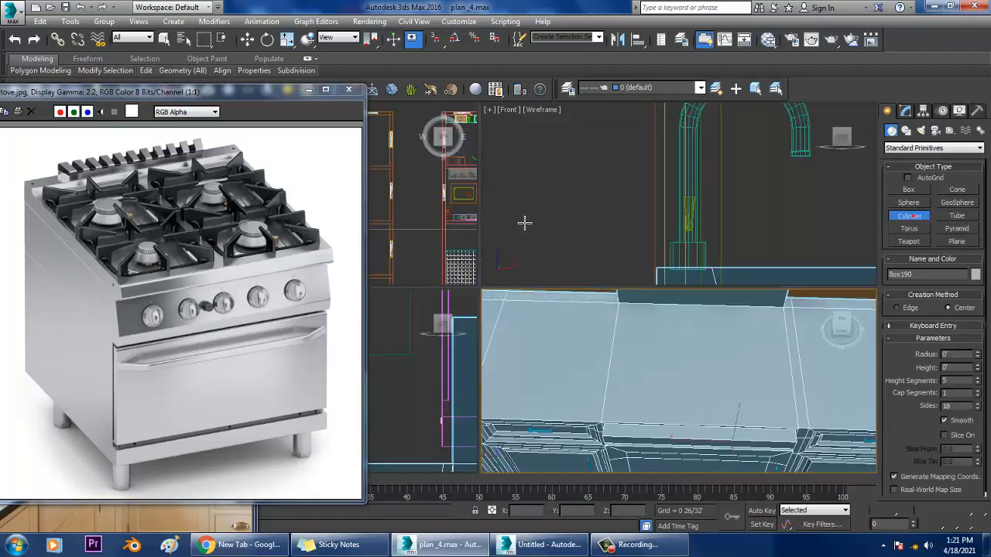
pyautogui.rightClick(451, 206)
pyautogui.hotkey('alt', 'w')
pyautogui.press('z')
pyautogui.moveTo(453, 205); pyautogui.dragTo(654, 197, button='middle')
pyautogui.moveTo(605, 236); pyautogui.dragTo(643, 161, button='middle')
pyautogui.scroll(4, 658, 287)
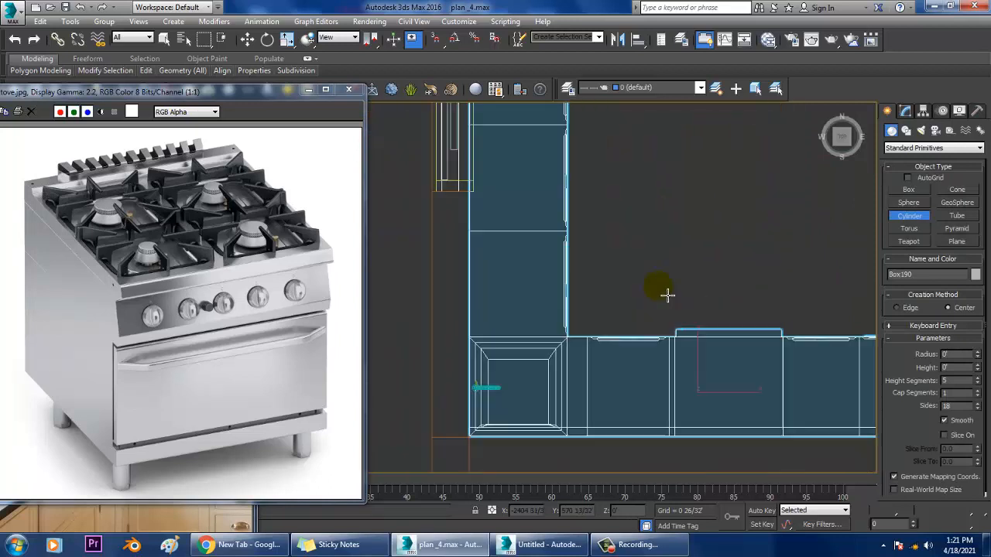
pyautogui.scroll(2, 672, 297)
pyautogui.moveTo(797, 393); pyautogui.dragTo(658, 288, button='middle')
pyautogui.scroll(2, 637, 281)
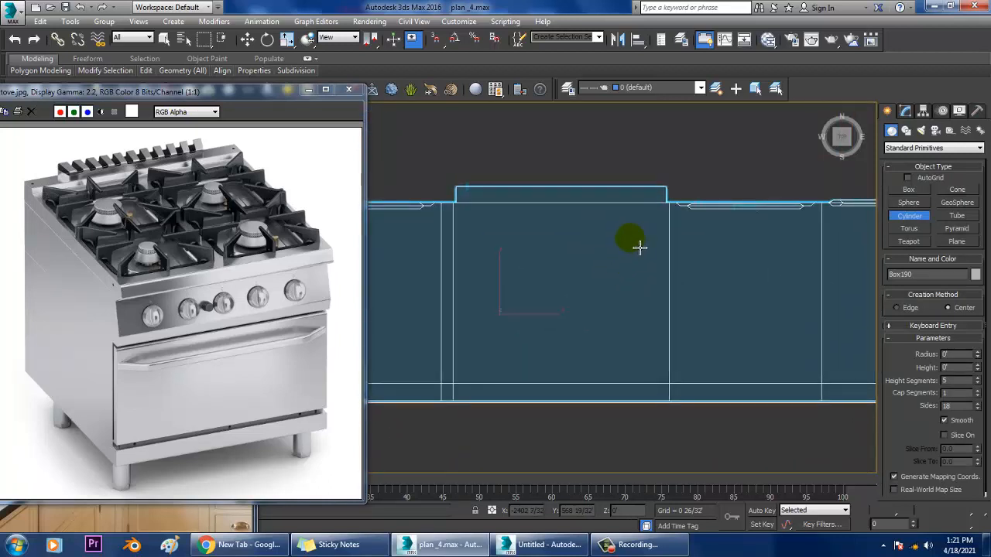
pyautogui.moveTo(625, 239); pyautogui.dragTo(644, 258)
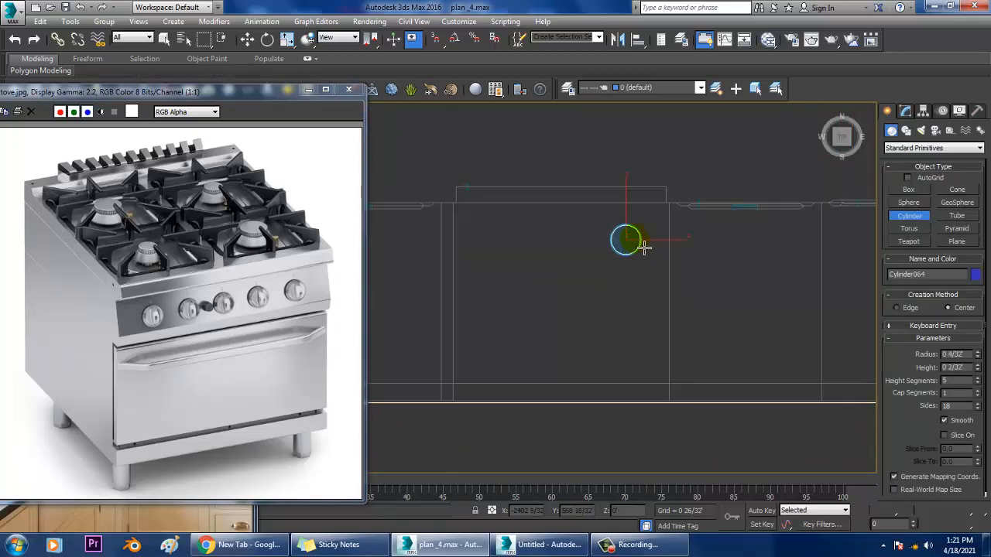
# Raise the cylinder by about 2 19/32' along Z to the stove countertop.
pyautogui.press('w')
pyautogui.press('p')
pyautogui.keyDown('alt'); pyautogui.moveTo(736, 338); pyautogui.dragTo(653, 426, button='middle'); pyautogui.keyUp('alt')
pyautogui.scroll(-4, 651, 425)
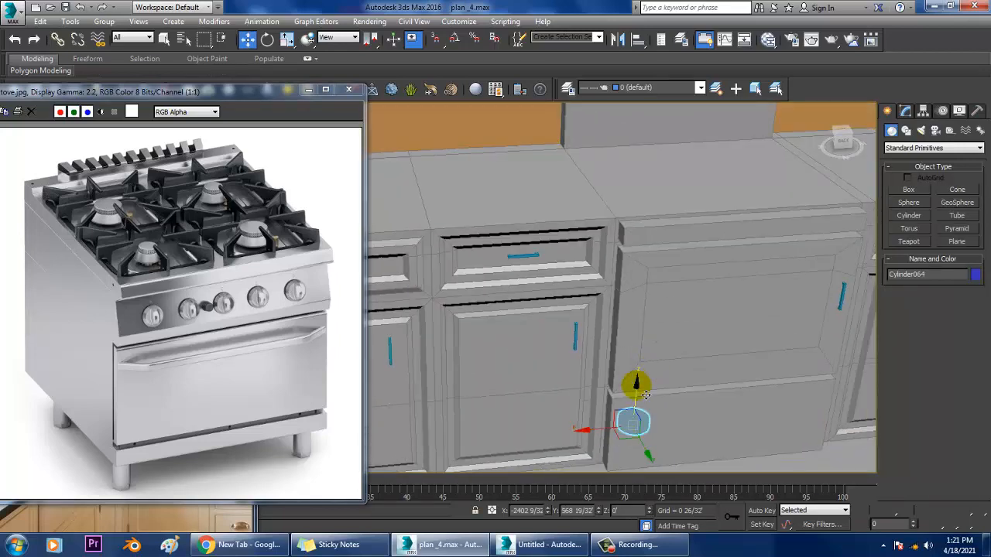
pyautogui.moveTo(631, 172); pyautogui.dragTo(631, 140)
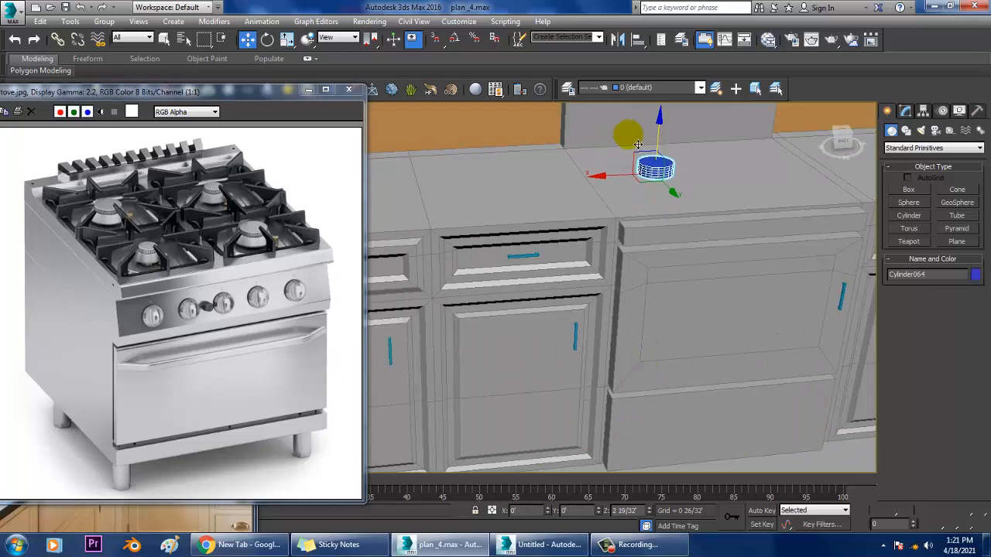
pyautogui.press('z')
pyautogui.scroll(-5, 646, 267)
pyautogui.scroll(10, 654, 283)
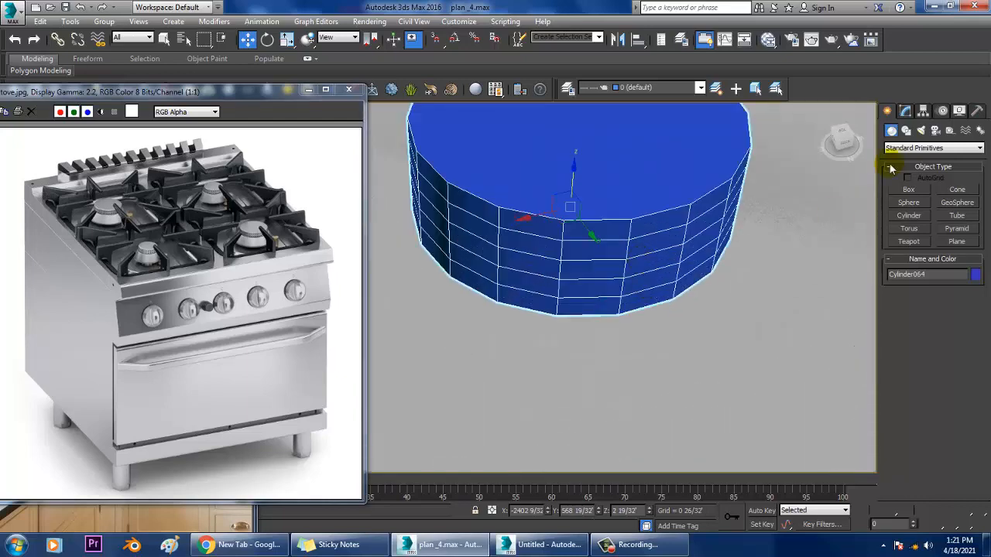
# Reduce the cylinder's height segments to 3 and add a Taper modifier with an amount of -0.27.
pyautogui.click(904, 111)
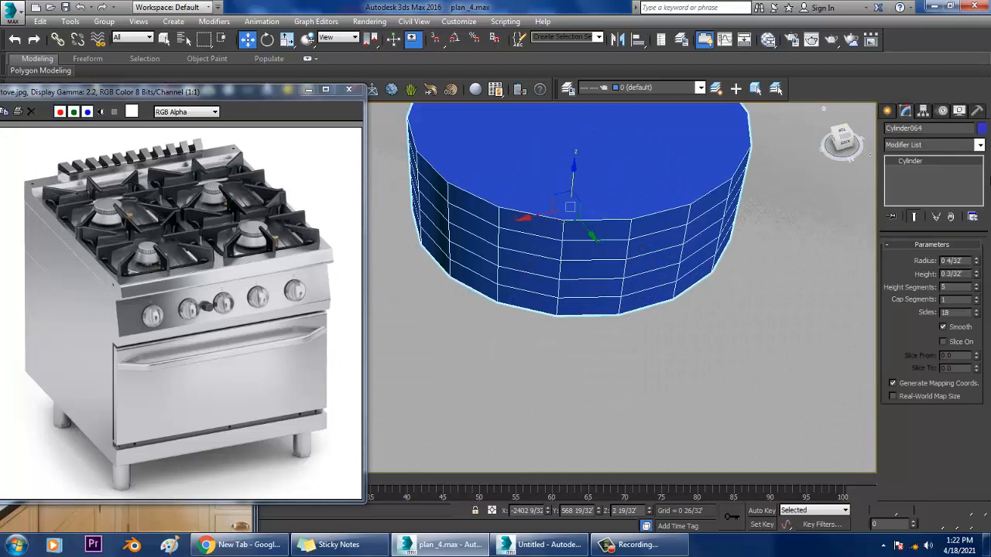
pyautogui.click(975, 290)
pyautogui.click(975, 290)
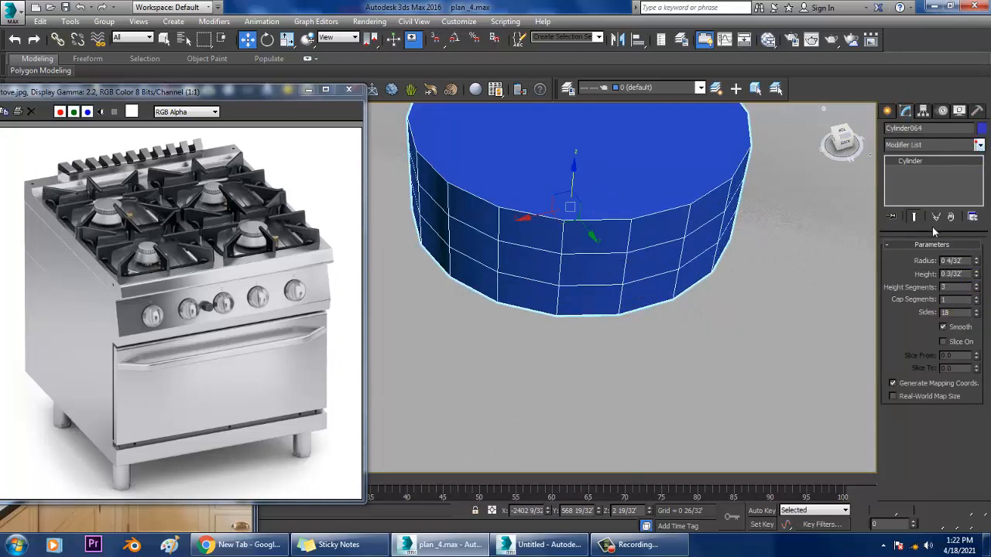
pyautogui.click(979, 146)
pyautogui.press('t')
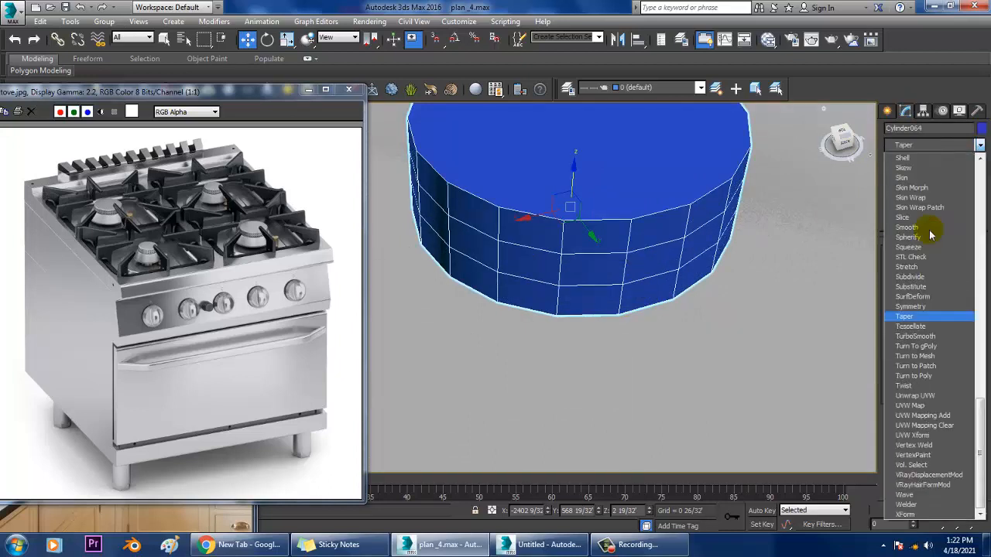
pyautogui.press('Return')
pyautogui.moveTo(973, 271); pyautogui.dragTo(987, 292)
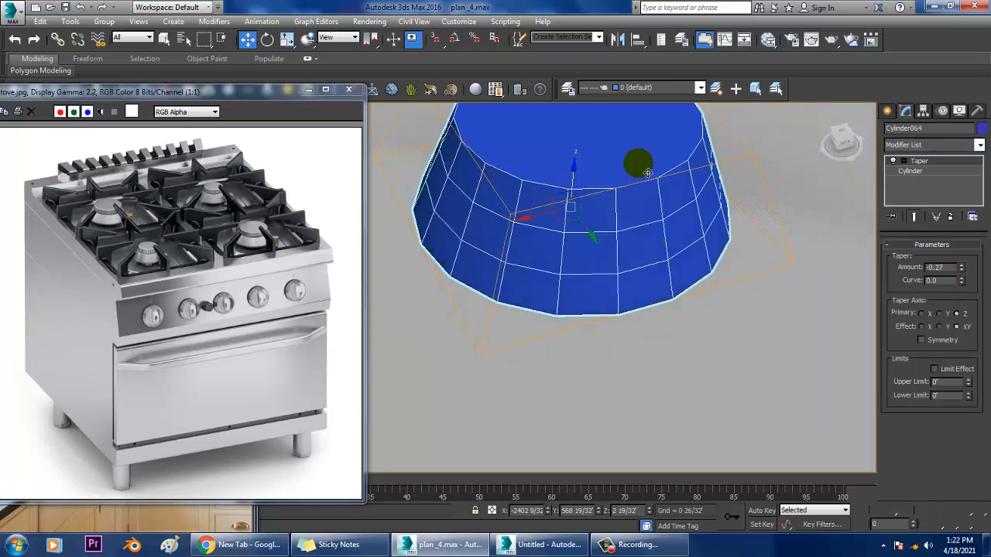
# Lower the tapered cylinder along Z to about 2 11/32' and convert it to an Editable Poly.
pyautogui.keyDown('alt'); pyautogui.moveTo(601, 218); pyautogui.dragTo(600, 241, button='middle'); pyautogui.keyUp('alt')
pyautogui.moveTo(600, 240); pyautogui.dragTo(603, 331)
pyautogui.scroll(-5, 611, 349)
pyautogui.rightClick(589, 322)
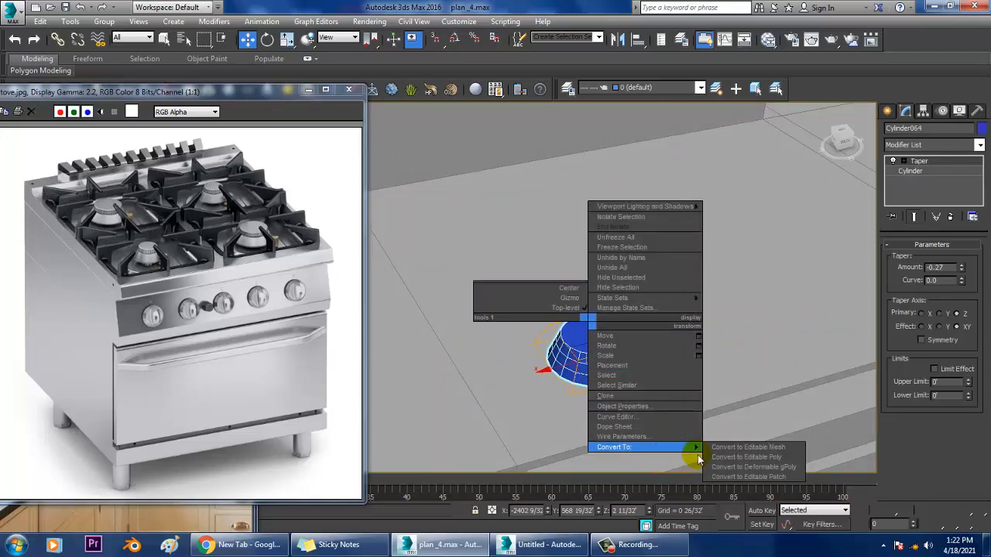
pyautogui.click(735, 456)
# Extrude the burner's top polygon and lower the extruded face to Z about 2 16/32', leaving a short straight rim.
pyautogui.click(944, 259)
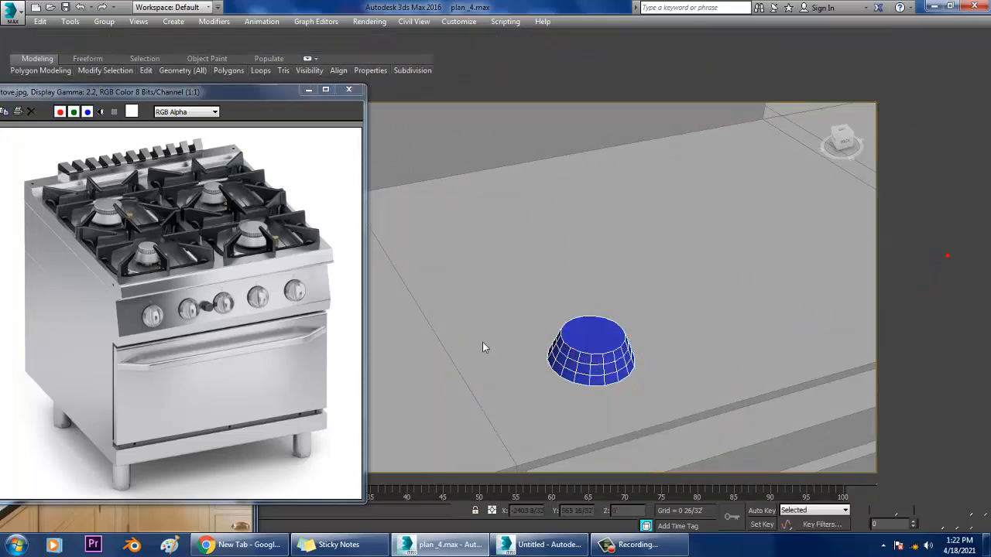
pyautogui.click(554, 328)
pyautogui.scroll(3, 669, 335)
pyautogui.scroll(-1, 669, 335)
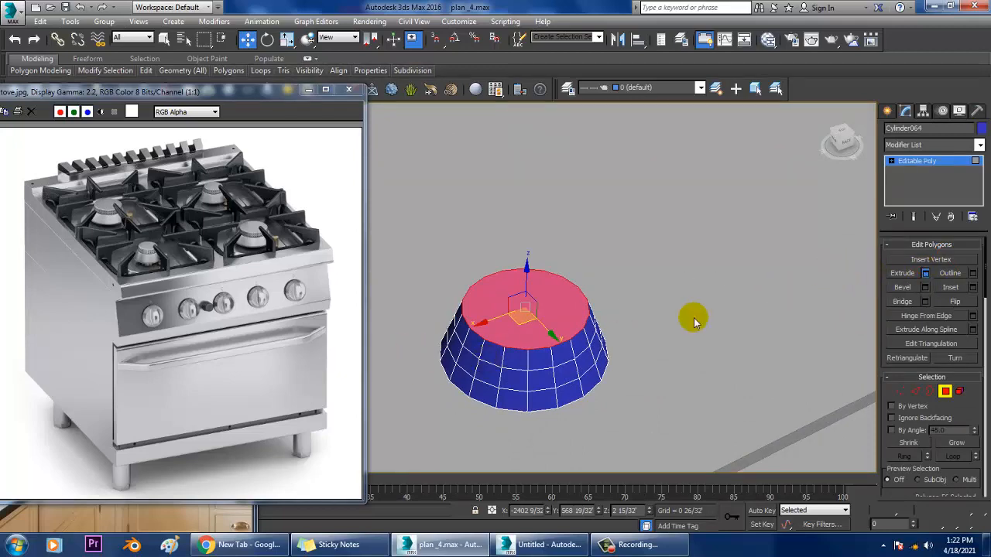
pyautogui.hotkey('shift', 'e')
pyautogui.click(501, 331)
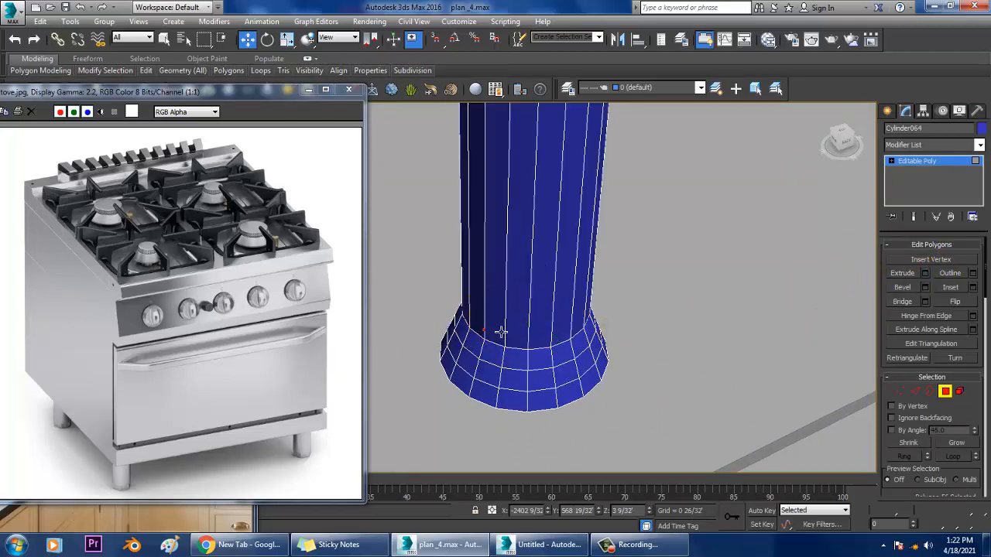
pyautogui.scroll(-5, 556, 258)
pyautogui.scroll(2, 535, 285)
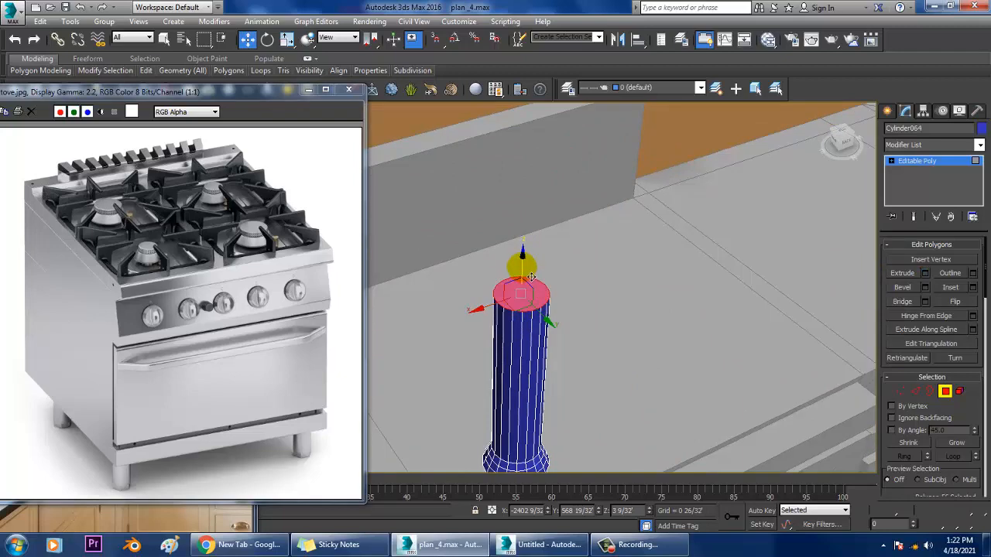
pyautogui.moveTo(531, 277); pyautogui.dragTo(548, 413)
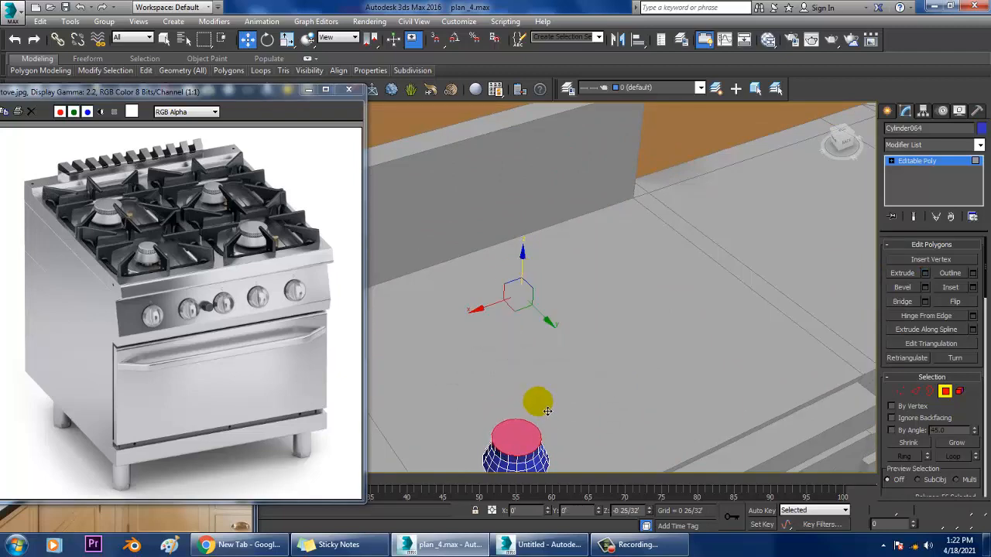
pyautogui.moveTo(548, 411); pyautogui.dragTo(559, 260, button='middle')
pyautogui.scroll(4, 524, 325)
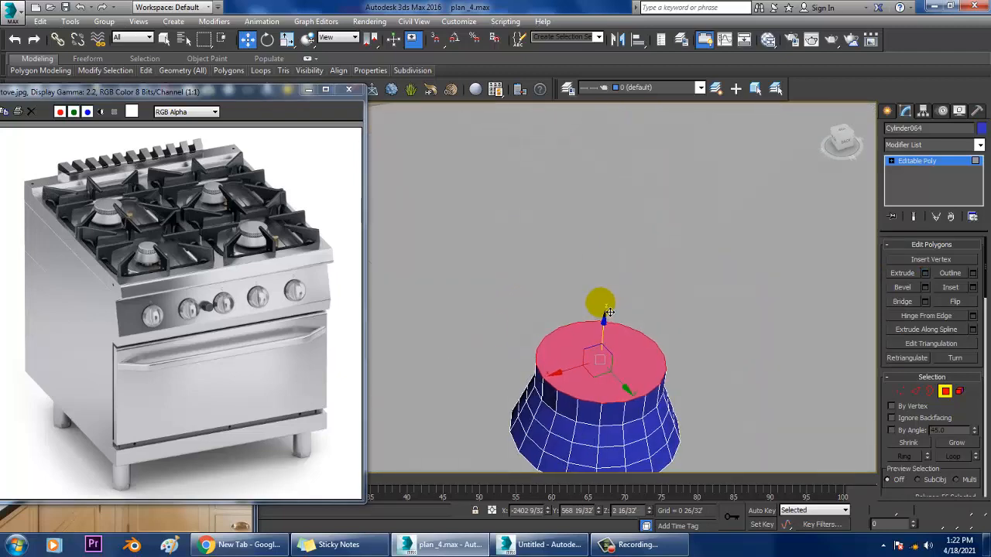
pyautogui.moveTo(609, 311); pyautogui.dragTo(611, 226, button='middle')
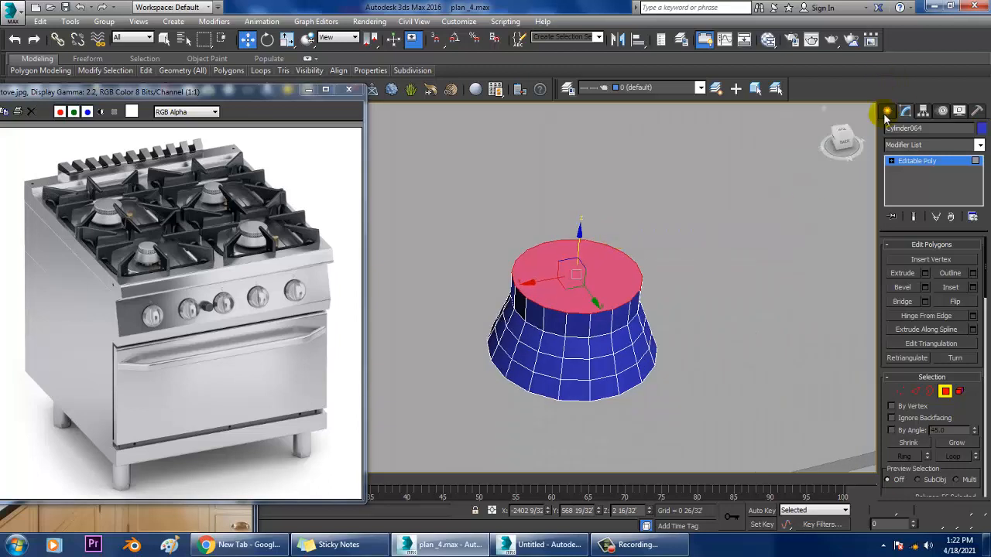
# In the Top view, draw a rectangle spline of about 23/32' length and 25/32' width around the burner.
pyautogui.click(887, 111)
pyautogui.click(906, 130)
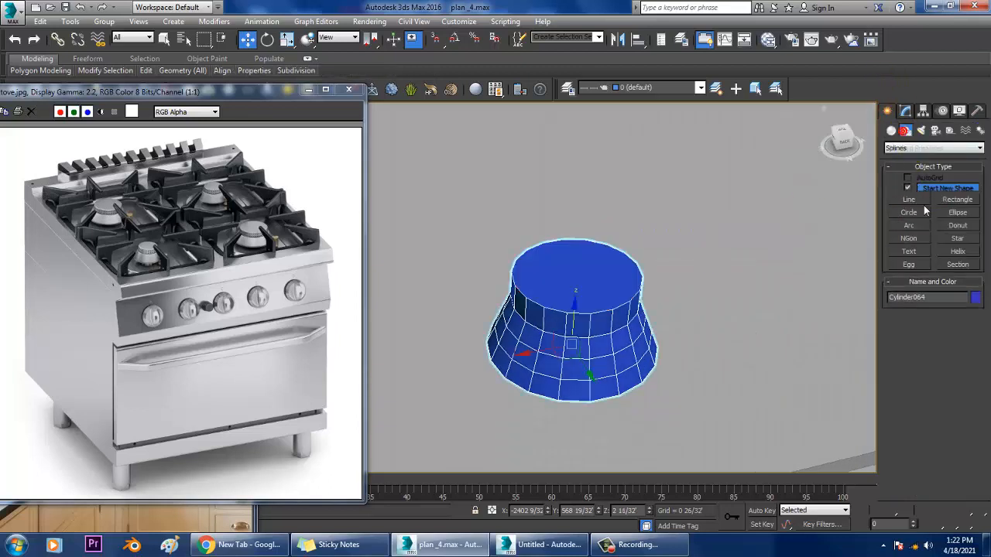
pyautogui.click(960, 200)
pyautogui.hotkey('alt', 'w')
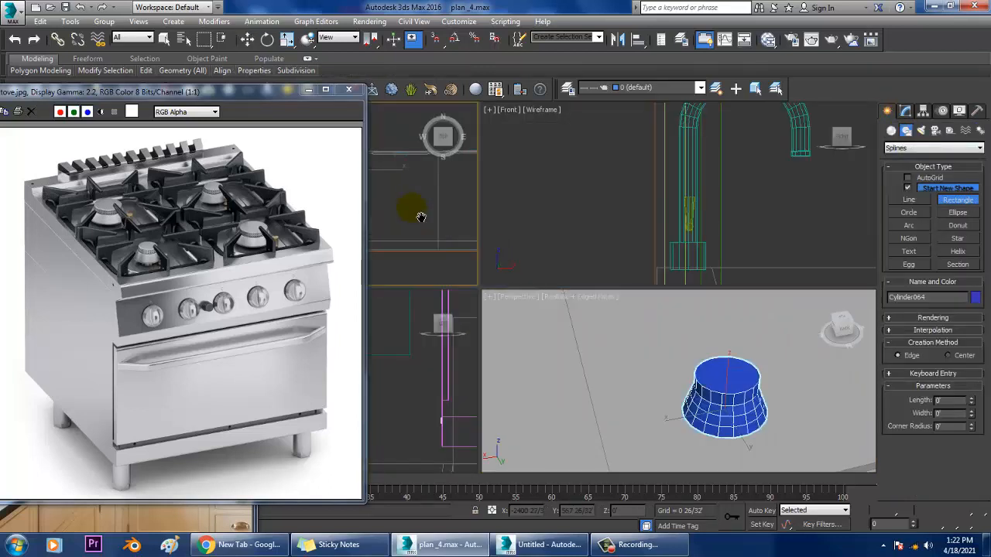
pyautogui.hotkey('alt', 'w')
pyautogui.scroll(4, 445, 243)
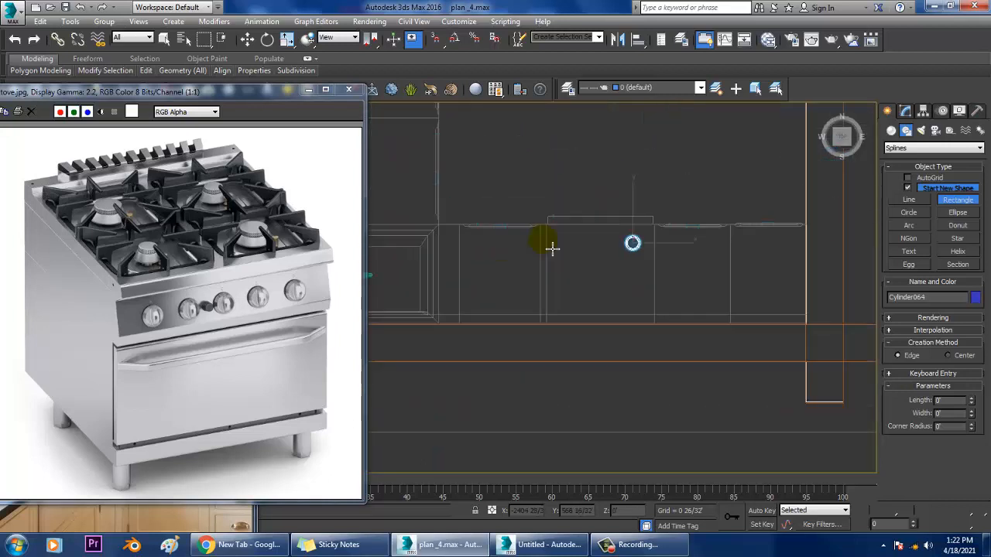
pyautogui.scroll(5, 573, 269)
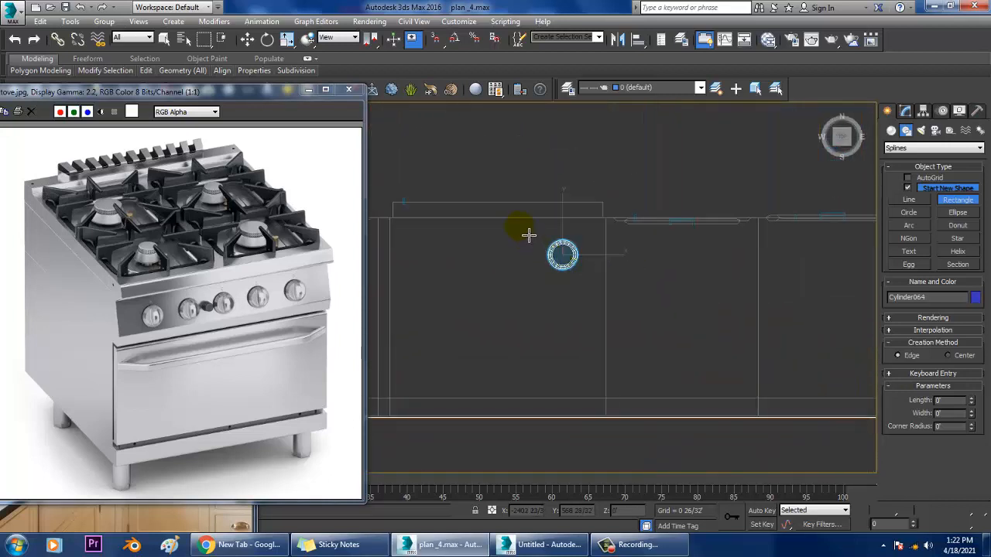
pyautogui.moveTo(528, 232); pyautogui.dragTo(591, 286)
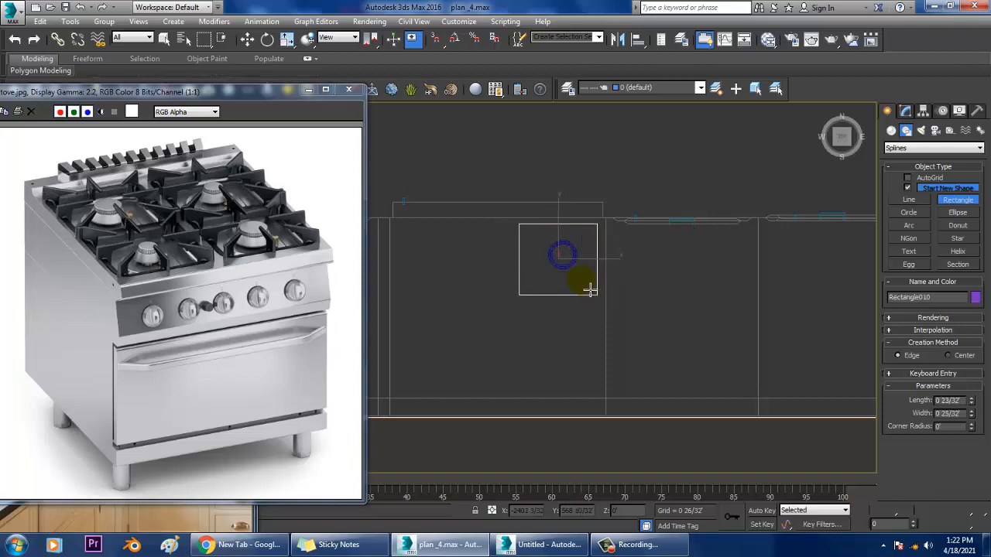
# Move the burner cylinder along Y and X to centre it inside the rectangle.
pyautogui.scroll(2, 581, 281)
pyautogui.press('w')
pyautogui.click(574, 236)
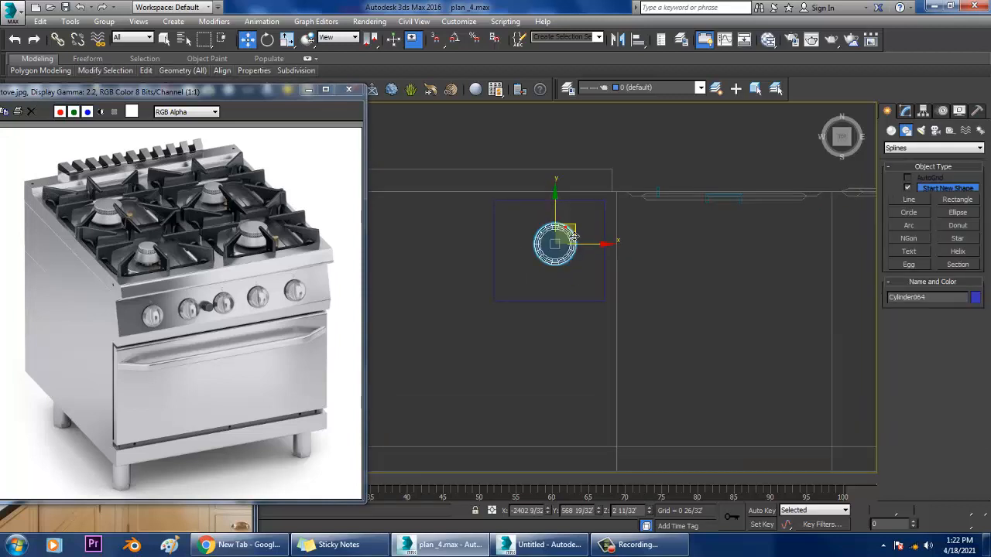
pyautogui.moveTo(563, 225); pyautogui.dragTo(565, 232)
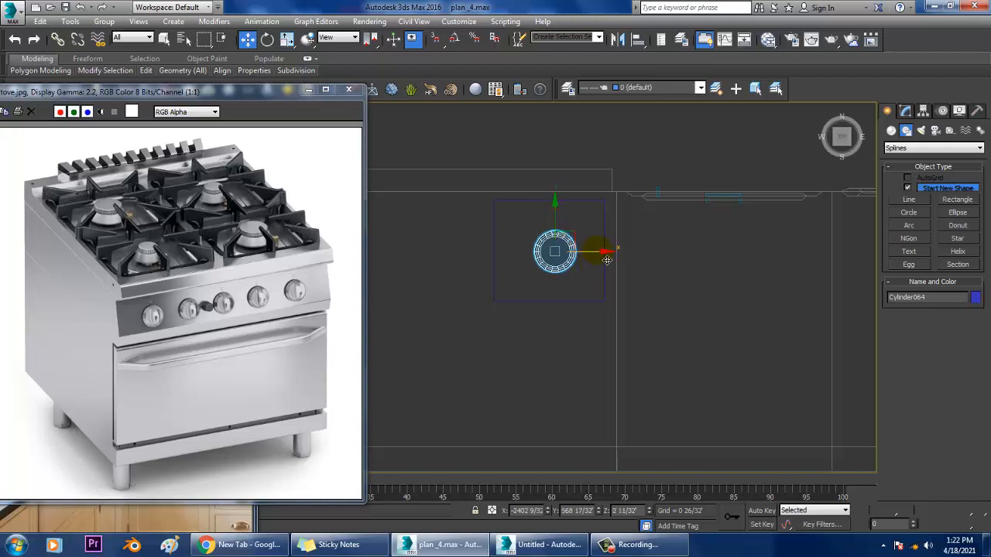
pyautogui.moveTo(606, 260); pyautogui.dragTo(601, 260)
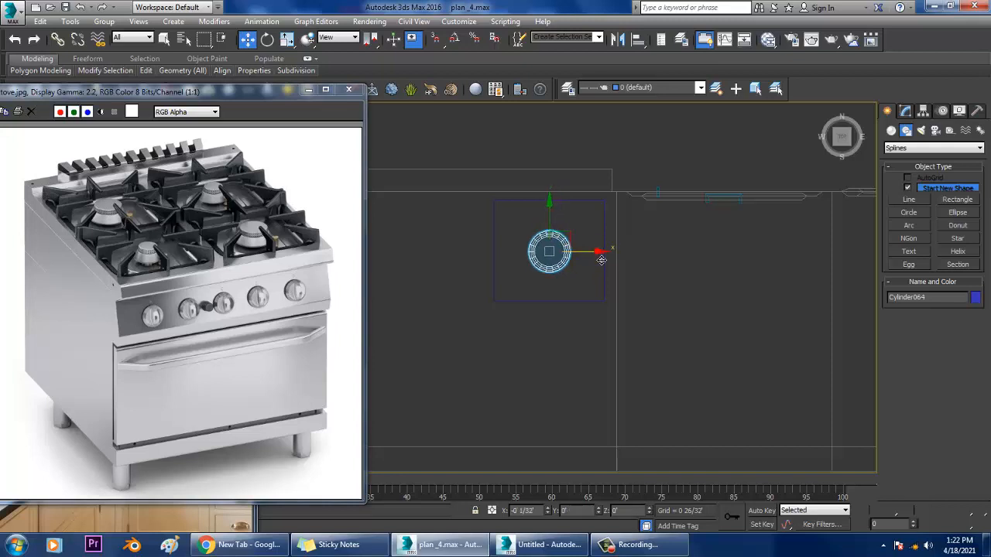
# Select the rectangle together with the burner cylinder and scale both uniformly to about 109%.
pyautogui.keyDown('ctrl'); pyautogui.click(581, 202); pyautogui.keyUp('ctrl')
pyautogui.press('r')
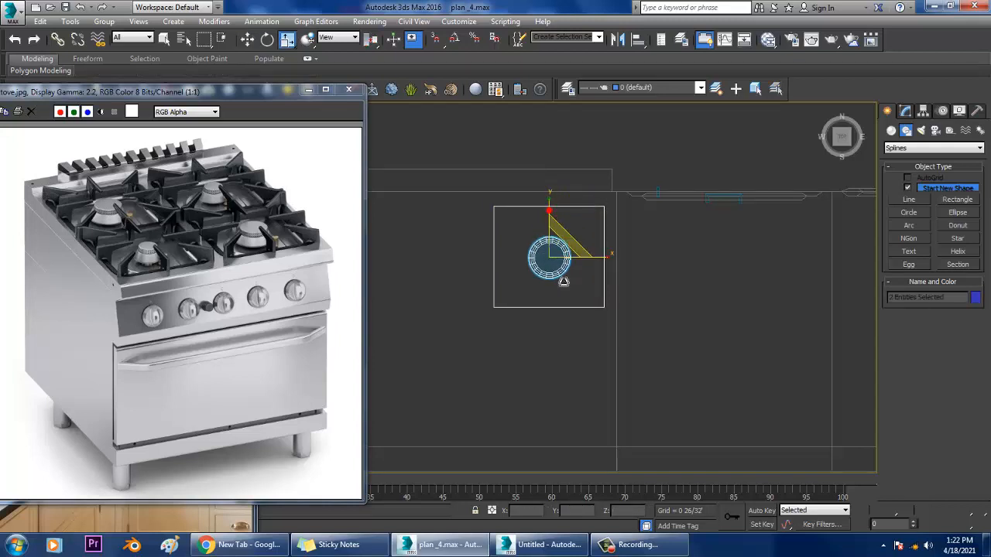
pyautogui.moveTo(560, 263); pyautogui.dragTo(550, 258)
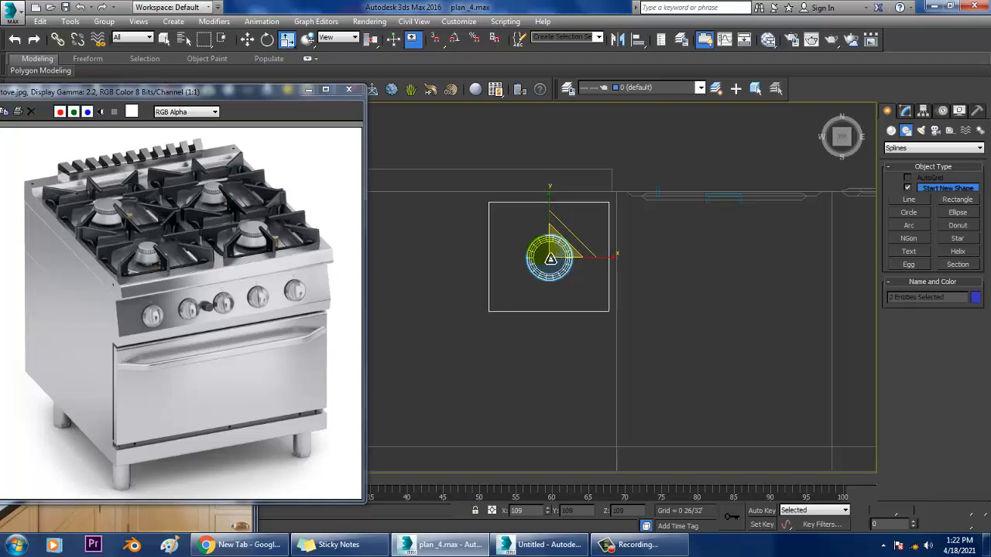
# In the Perspective view, raise the rectangle spline alone along Z to about 2 16/32', level with the burner.
pyautogui.hotkey('alt', 'w')
pyautogui.hotkey('alt', 'w')
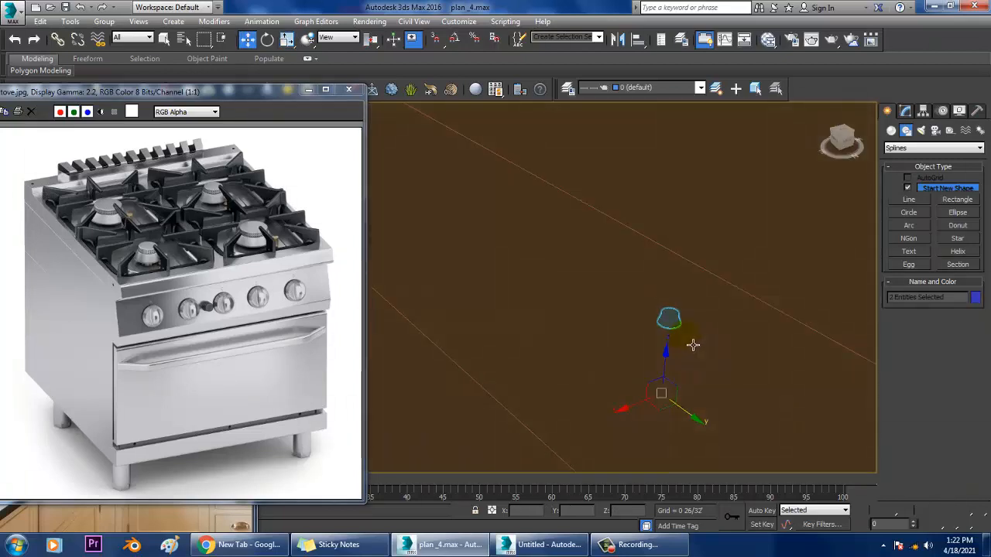
pyautogui.scroll(-5, 692, 345)
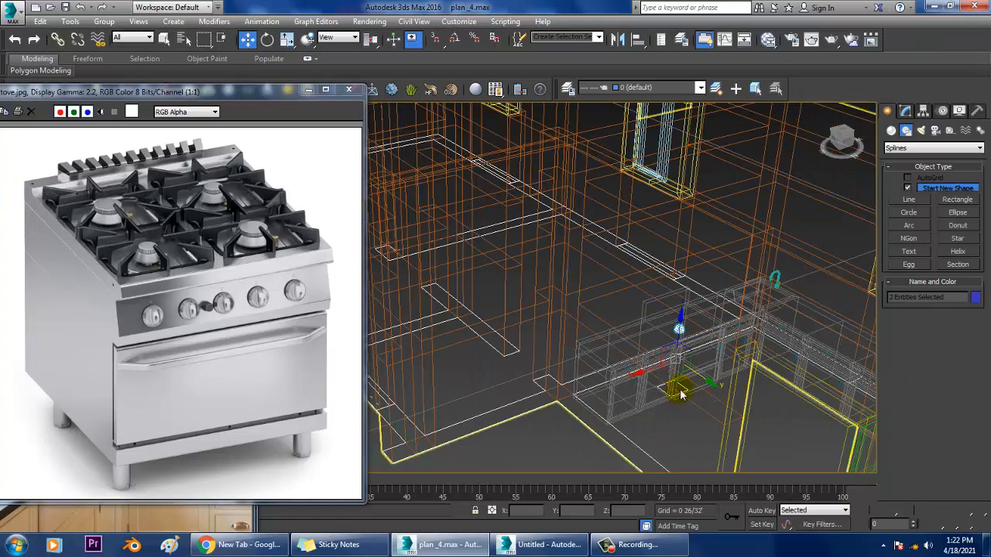
pyautogui.click(691, 398)
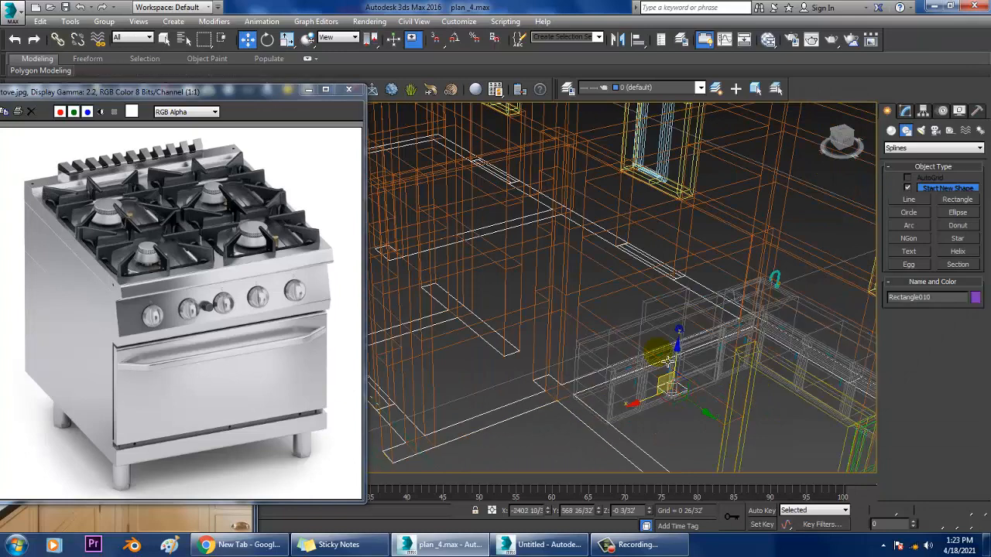
pyautogui.moveTo(681, 370); pyautogui.dragTo(687, 325)
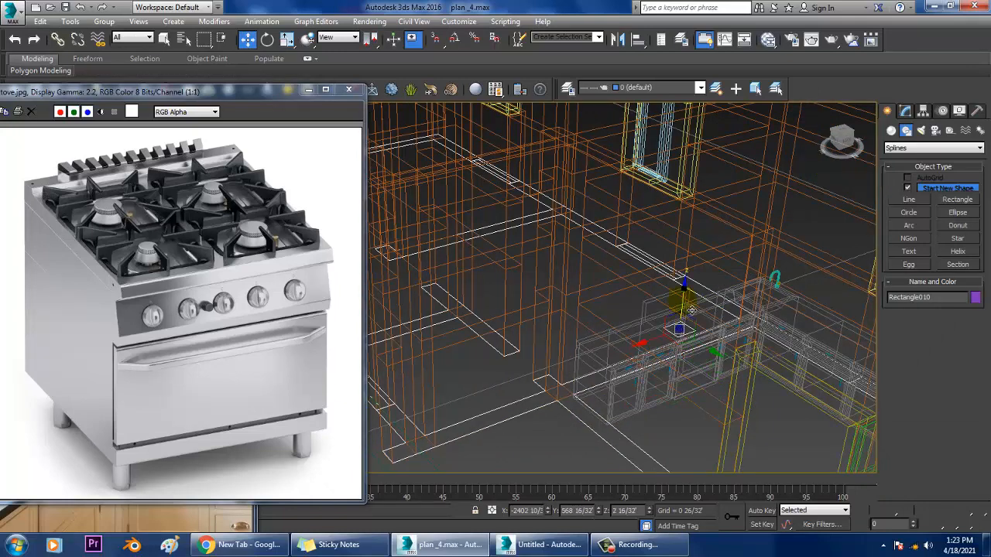
pyautogui.scroll(10, 691, 309)
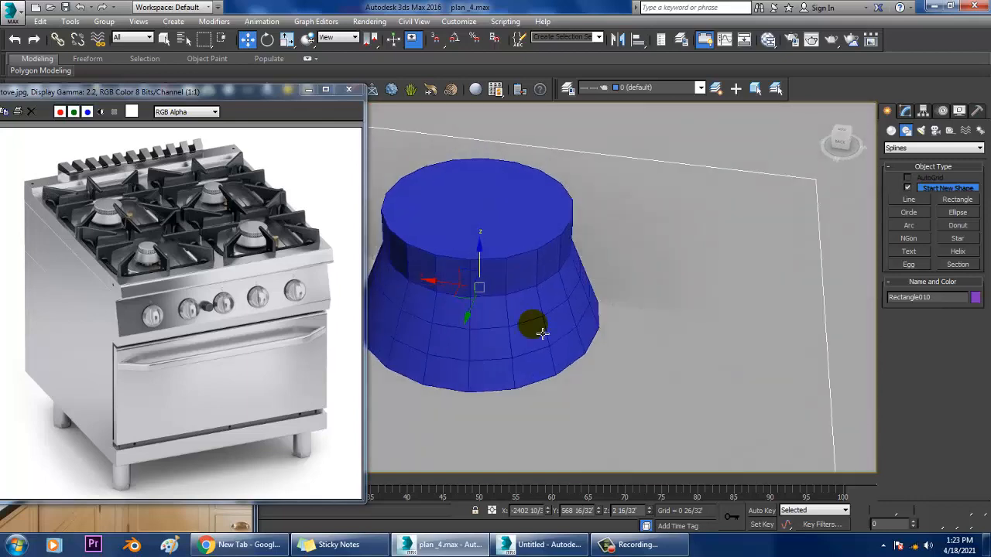
pyautogui.scroll(-5, 542, 332)
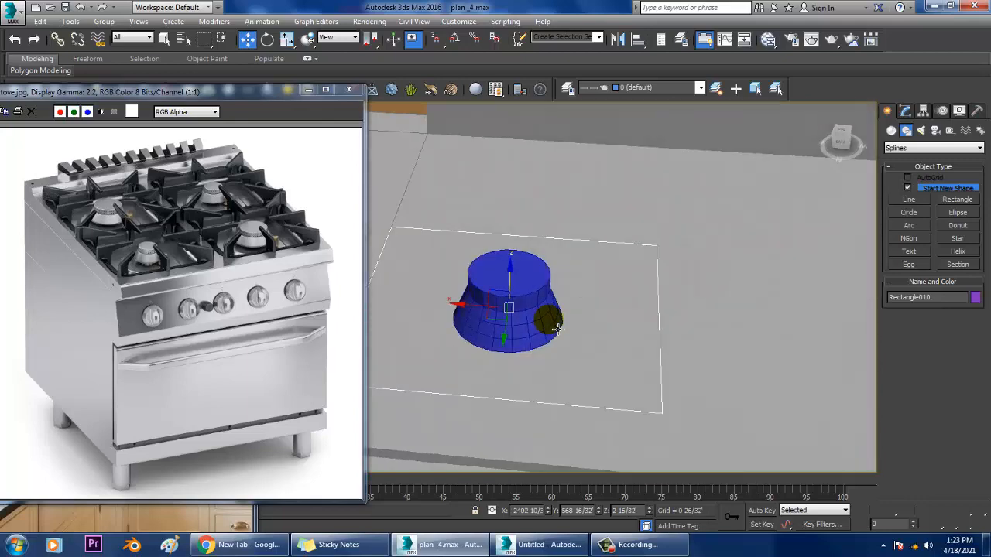
# Enable the rectangle's viewport rendering with a rectangular cross-section of about 0' length and 0 1/32' width to form a thin frame.
pyautogui.click(904, 111)
pyautogui.click(913, 245)
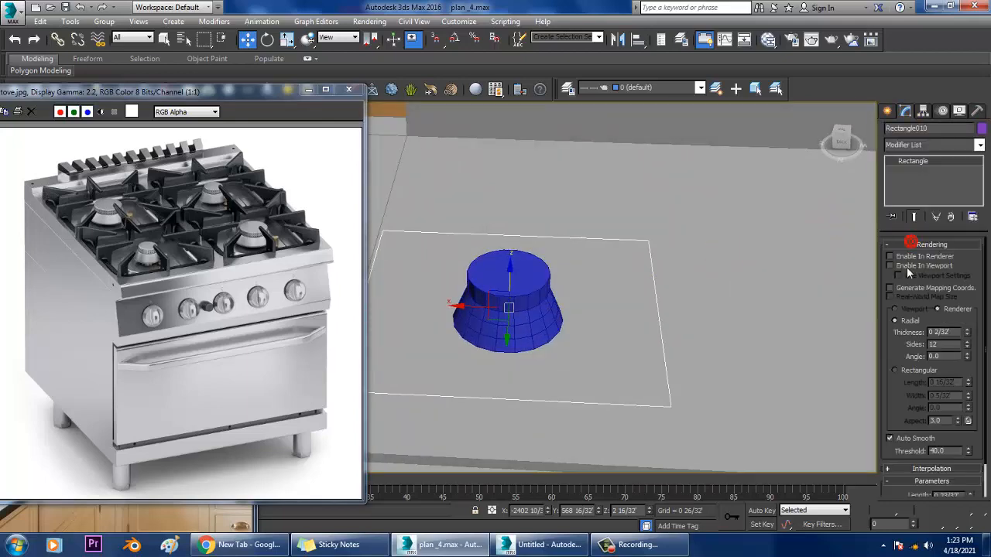
pyautogui.click(907, 266)
pyautogui.click(901, 370)
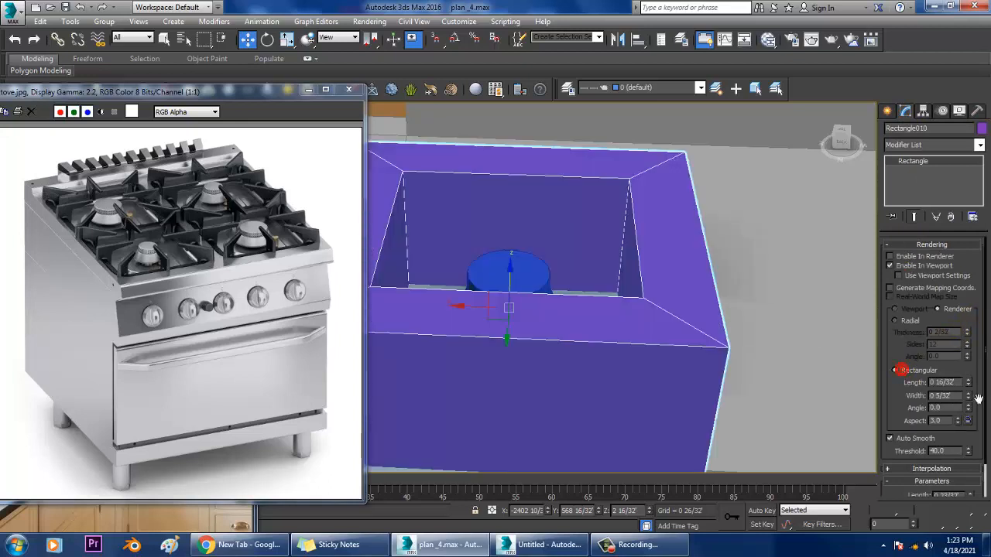
pyautogui.moveTo(967, 384); pyautogui.dragTo(968, 383)
pyautogui.moveTo(989, 456); pyautogui.dragTo(989, 452)
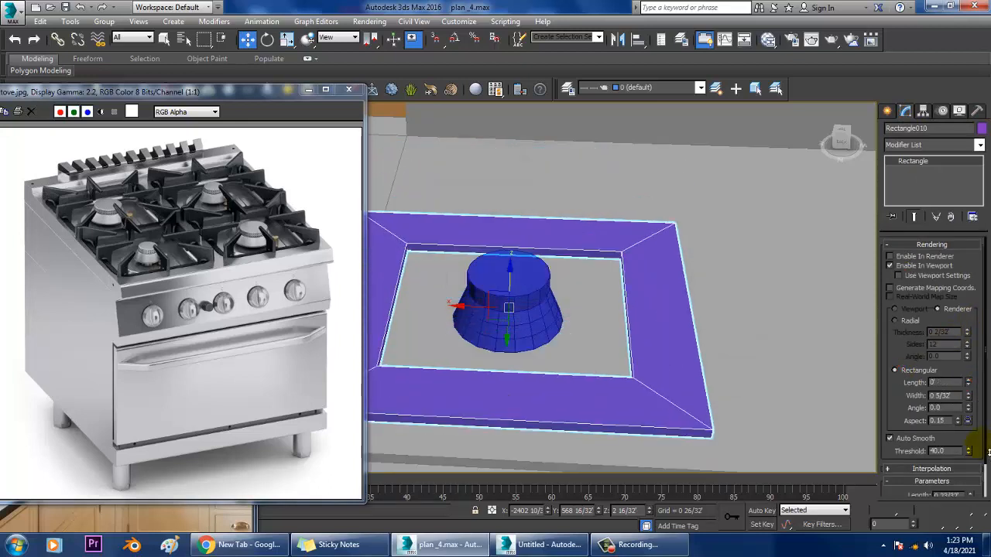
pyautogui.moveTo(967, 401); pyautogui.dragTo(31, 442)
# In the Front view, lower the frame along the vertical axis to about Z 2 15/32', flush with the burner's base.
pyautogui.hotkey('alt', 'w')
pyautogui.click(686, 203)
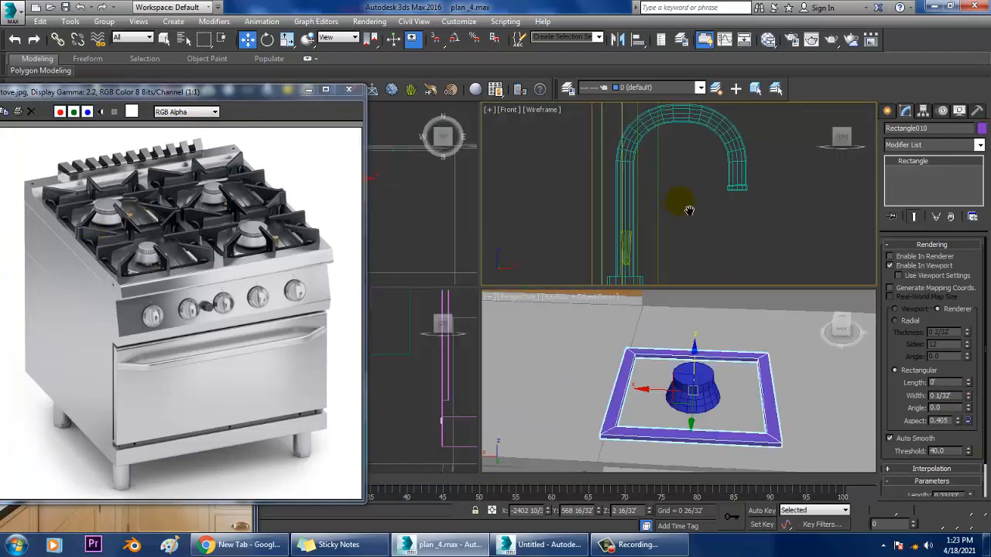
pyautogui.hotkey('alt', 'w')
pyautogui.moveTo(657, 202); pyautogui.dragTo(558, 268, button='middle')
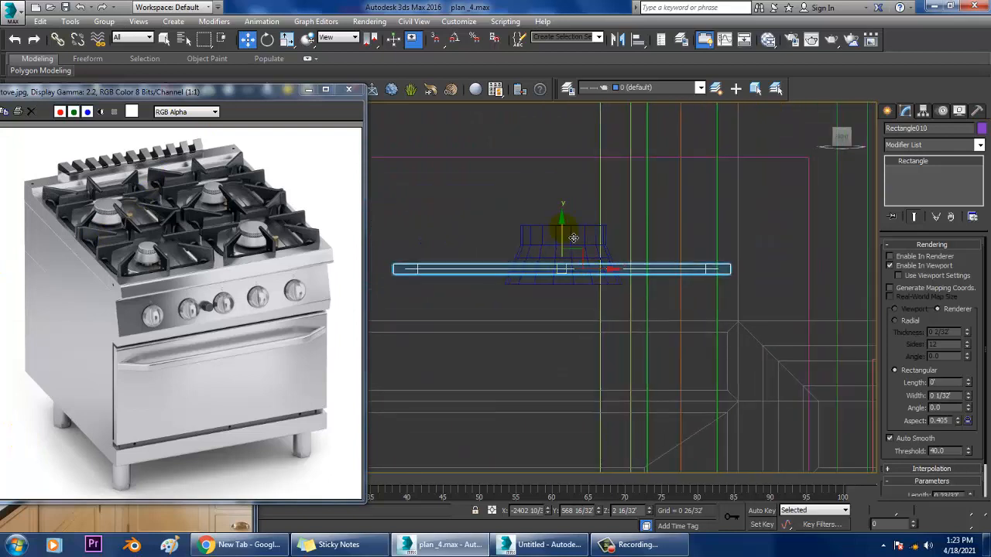
pyautogui.moveTo(574, 237); pyautogui.dragTo(577, 249)
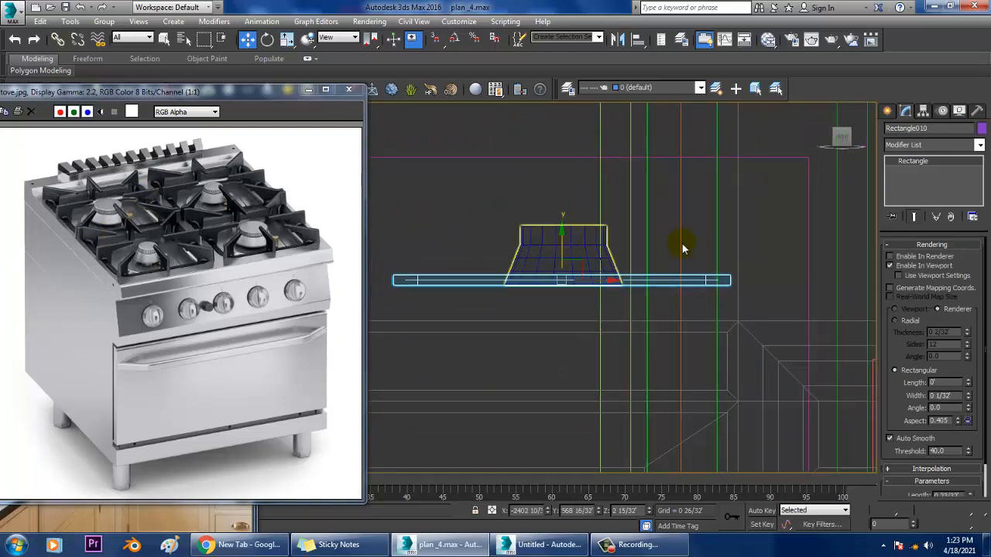
# In the Front view, draw a three-point line rising from the frame's outer edge and bending inward above the burner as a grate arm.
pyautogui.click(887, 111)
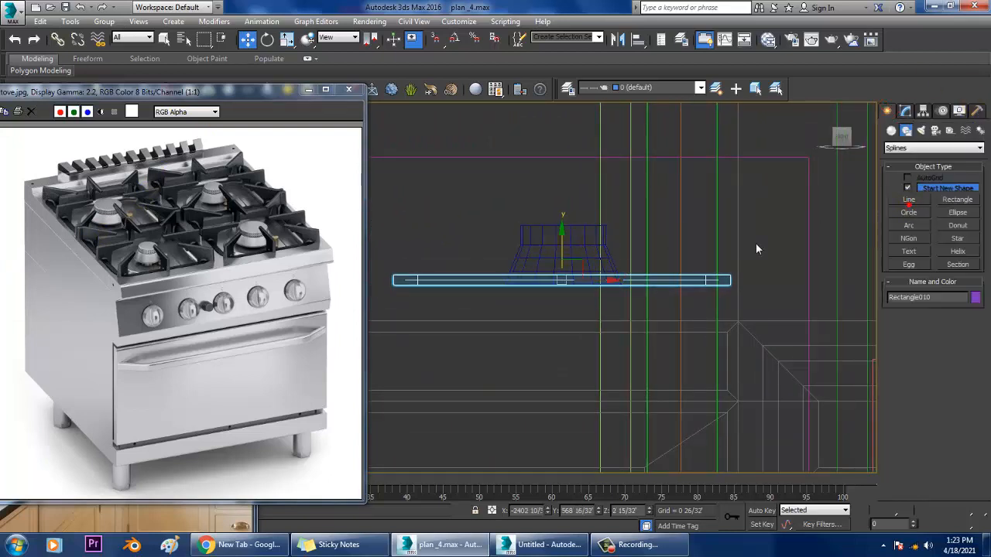
pyautogui.scroll(2, 689, 253)
pyautogui.click(910, 200)
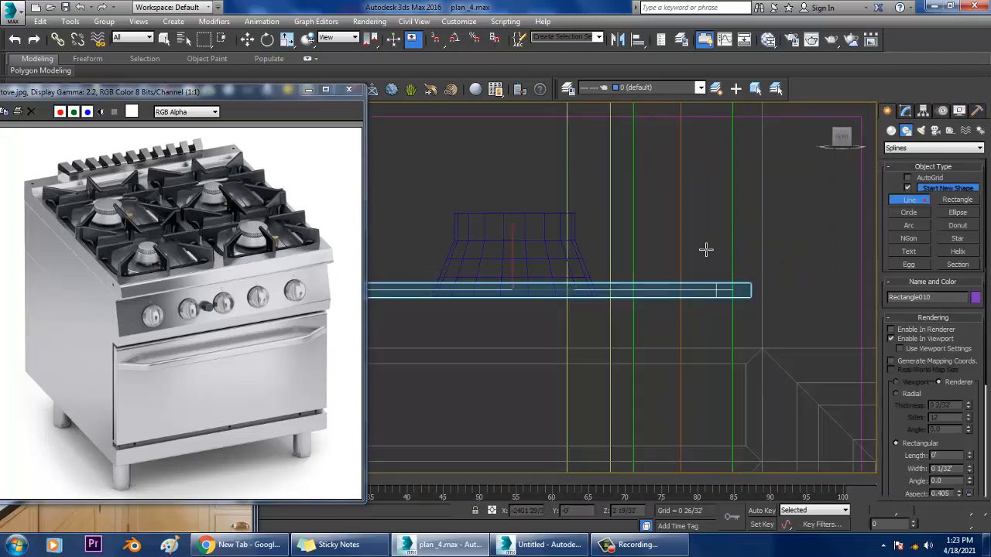
pyautogui.click(732, 292)
pyautogui.click(663, 171)
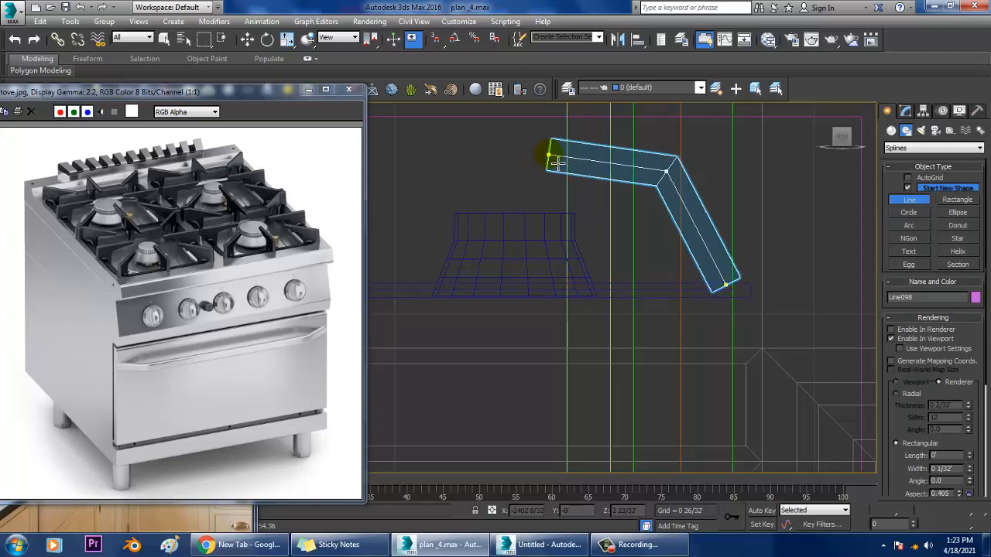
pyautogui.click(550, 156)
pyautogui.rightClick(550, 156)
pyautogui.rightClick(549, 157)
# Reshape the grate arm's line in the Perspective view by lowering its bend vertex, raising its inner end slightly and nudging its foot along X.
pyautogui.hotkey('alt', 'w')
pyautogui.rightClick(673, 375)
pyautogui.hotkey('alt', 'w')
pyautogui.scroll(-5, 675, 376)
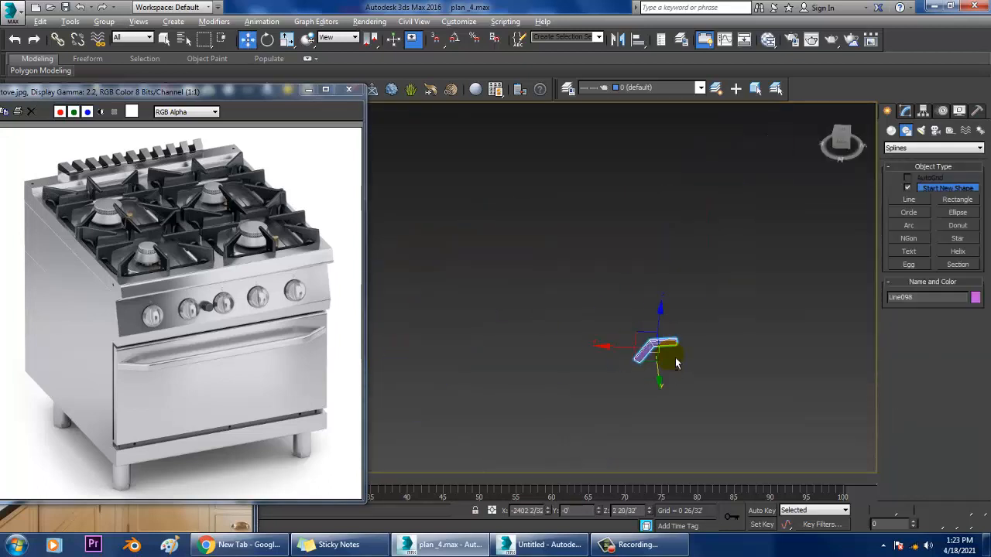
pyautogui.scroll(-8, 677, 379)
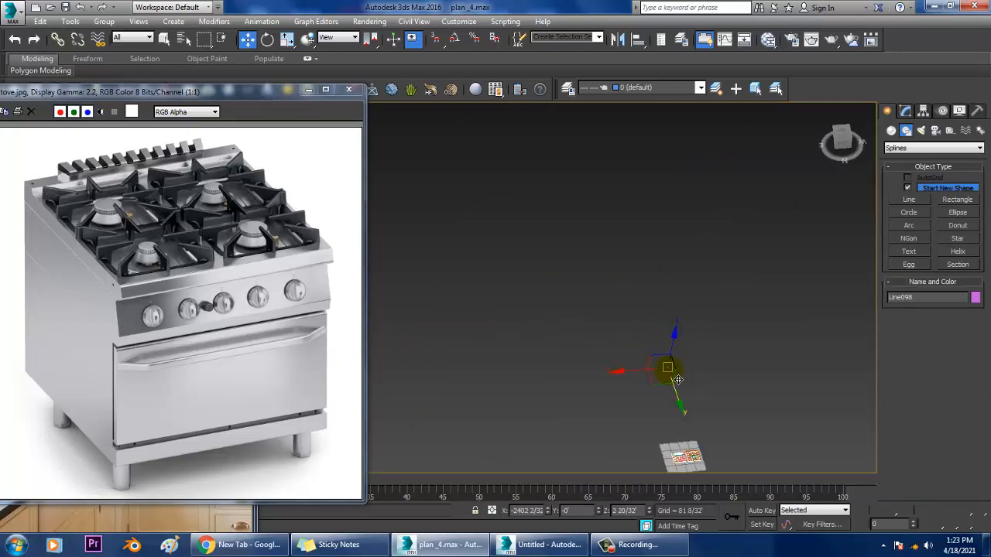
pyautogui.keyDown('alt'); pyautogui.moveTo(688, 378); pyautogui.dragTo(588, 427, button='middle'); pyautogui.keyUp('alt')
pyautogui.press('z')
pyautogui.scroll(-5, 643, 377)
pyautogui.keyDown('alt'); pyautogui.moveTo(596, 354); pyautogui.dragTo(528, 289, button='middle'); pyautogui.keyUp('alt')
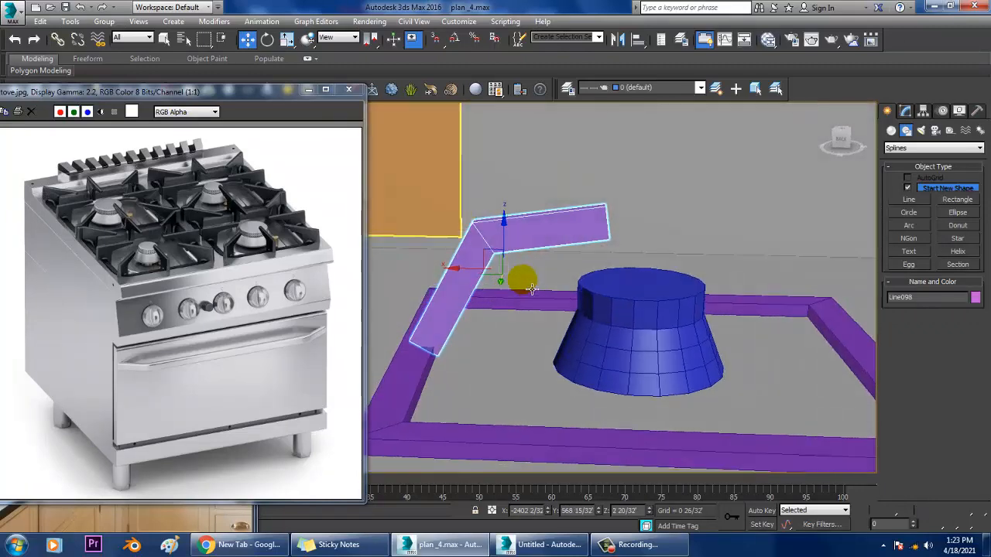
pyautogui.press('1')
pyautogui.moveTo(640, 289); pyautogui.dragTo(640, 289)
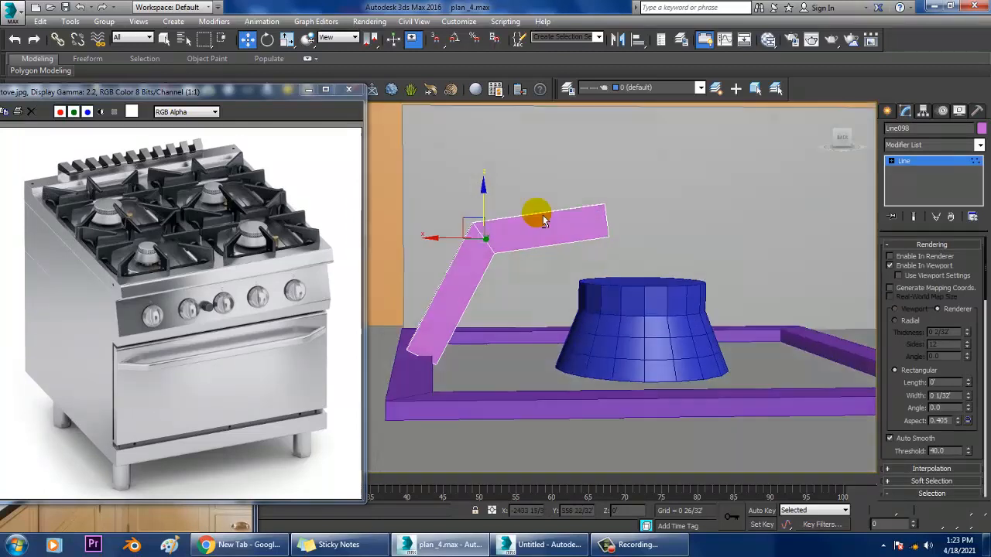
pyautogui.moveTo(511, 222); pyautogui.dragTo(523, 245)
pyautogui.click(631, 253)
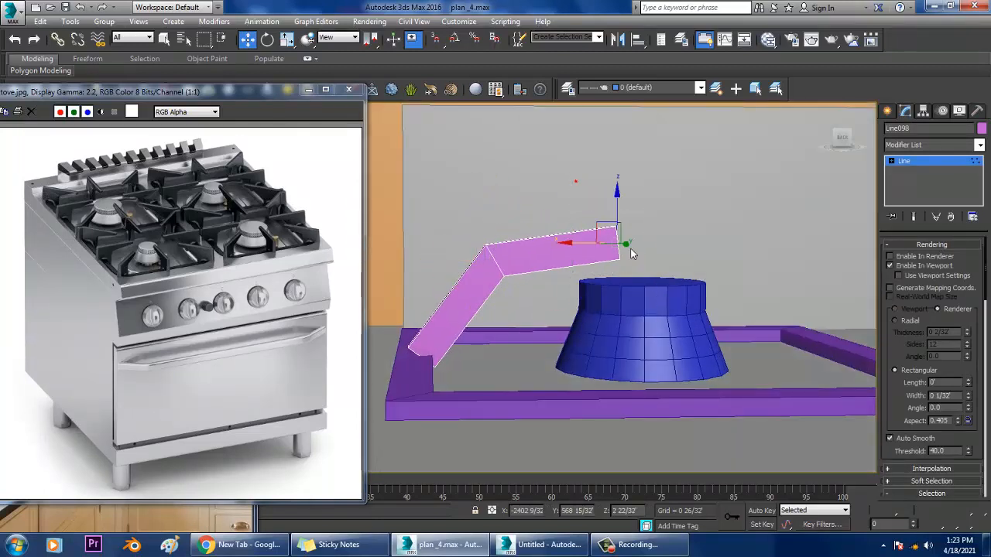
pyautogui.moveTo(625, 209); pyautogui.dragTo(624, 200)
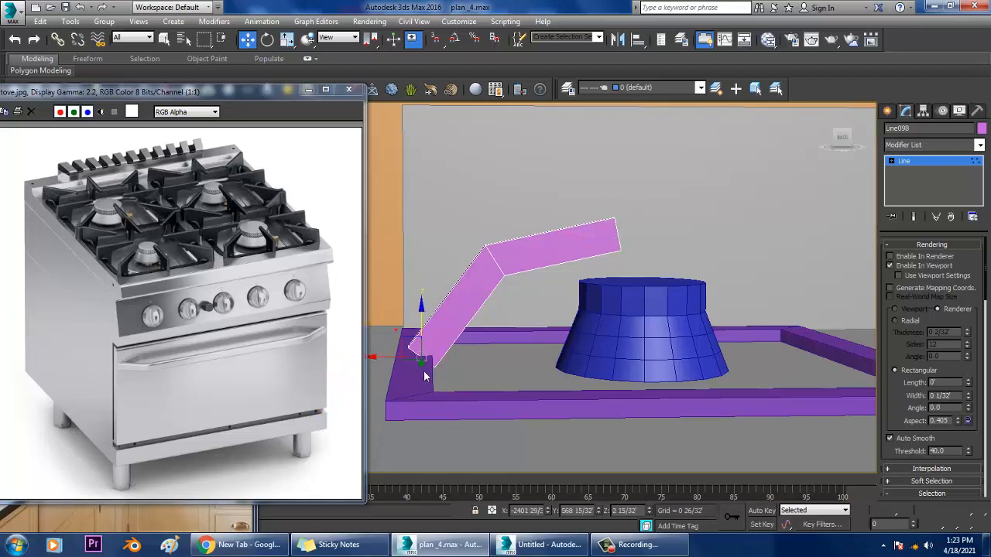
pyautogui.moveTo(403, 364); pyautogui.dragTo(391, 365)
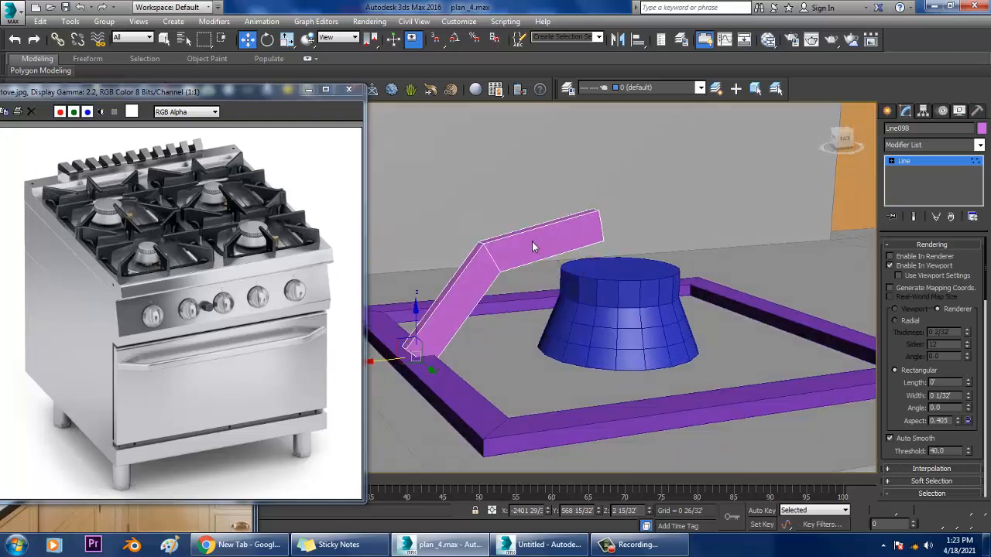
# Convert the grate arm to an Editable Poly and shrink its foot vertices to about 79%, lowering them into the frame.
pyautogui.rightClick(531, 241)
pyautogui.click(702, 384)
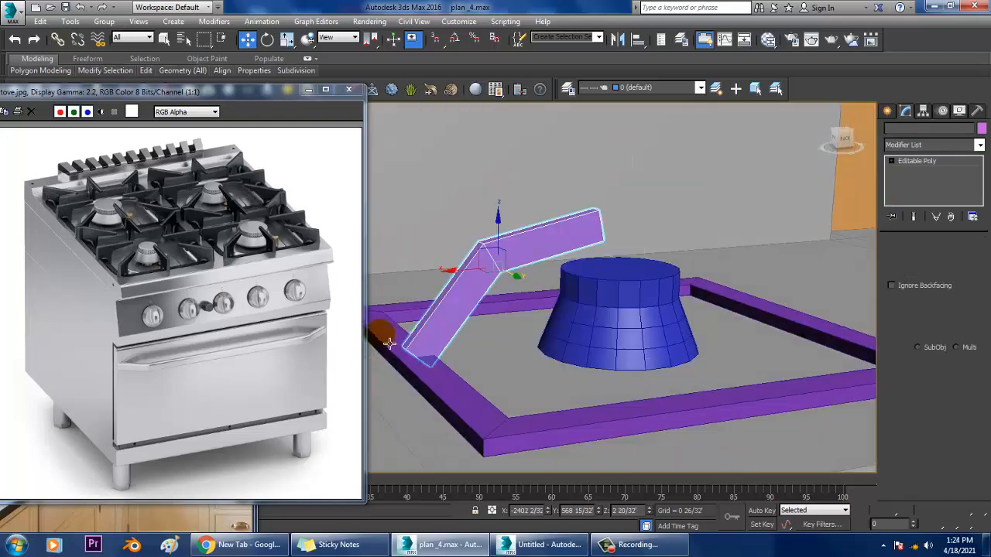
pyautogui.press('1')
pyautogui.press('r')
pyautogui.moveTo(389, 328); pyautogui.dragTo(444, 387)
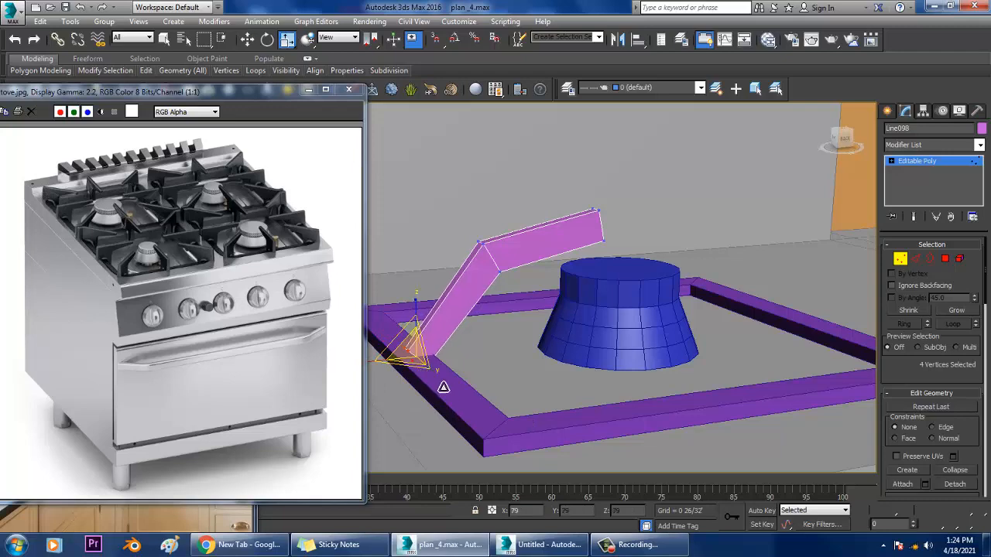
pyautogui.press('w')
pyautogui.moveTo(427, 341); pyautogui.dragTo(428, 364)
pyautogui.click(941, 163)
# Select the four vertices at the grate arm's inner tip and scale them down uniformly to taper the end.
pyautogui.hotkey('alt', 'w')
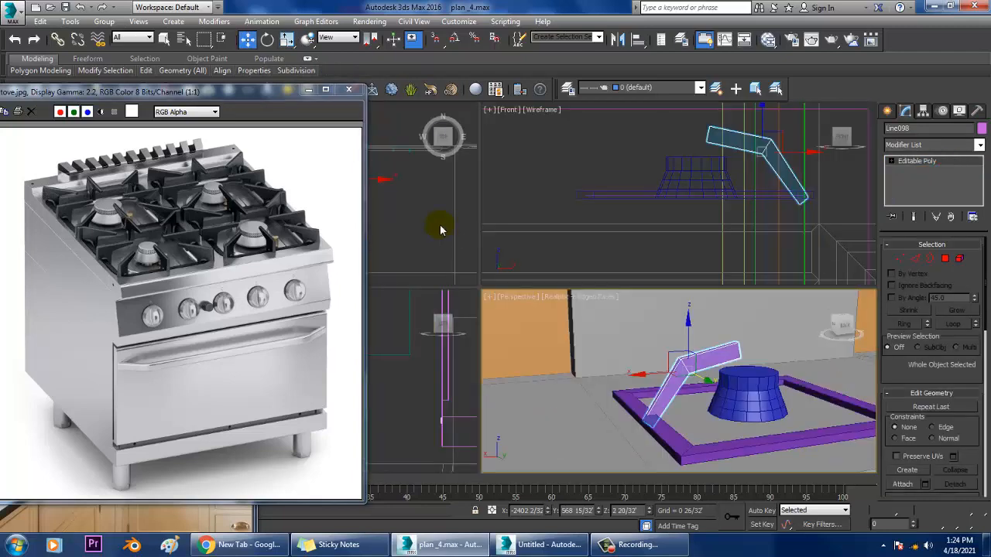
pyautogui.scroll(5, 739, 387)
pyautogui.hotkey('alt', 'w')
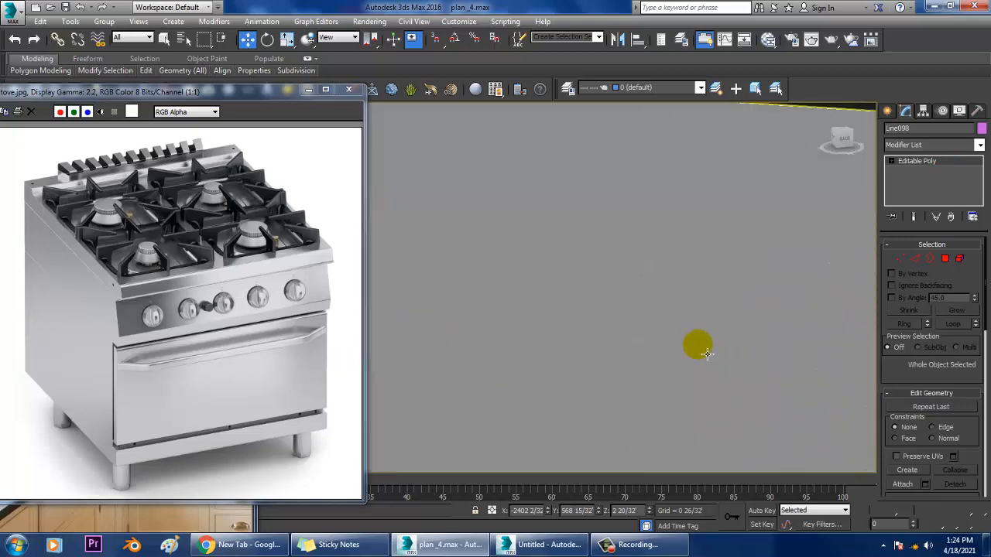
pyautogui.scroll(-5, 696, 347)
pyautogui.press('1')
pyautogui.moveTo(646, 193); pyautogui.dragTo(763, 311)
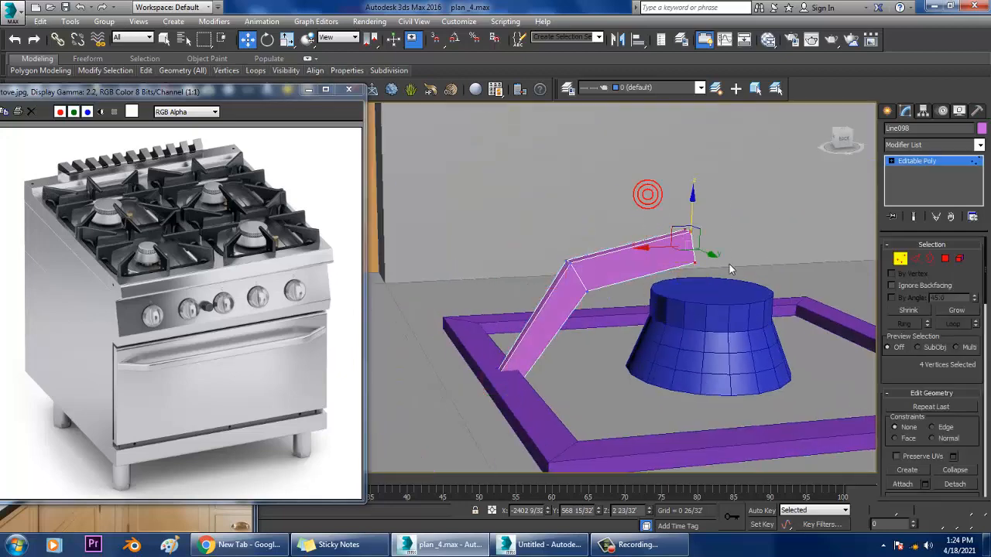
pyautogui.press('r')
pyautogui.moveTo(722, 275); pyautogui.dragTo(736, 289)
# Move the two lower tip vertices along X toward the arm's bend so the inner end face stands vertical.
pyautogui.press('e')
pyautogui.keyDown('alt'); pyautogui.moveTo(731, 288); pyautogui.dragTo(687, 277, button='middle'); pyautogui.keyUp('alt')
pyautogui.press('1')
pyautogui.scroll(3, 687, 280)
pyautogui.press('2')
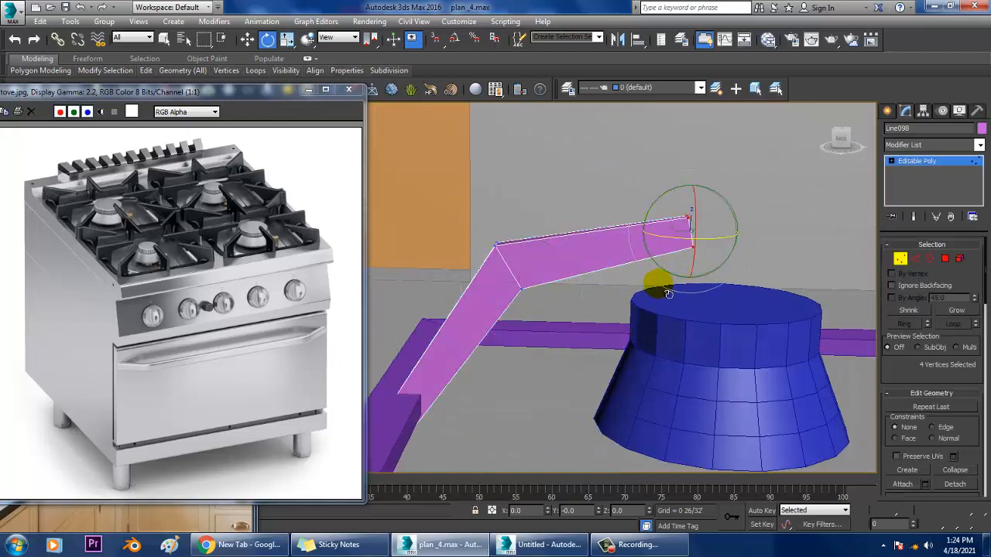
pyautogui.press('w')
pyautogui.press('1')
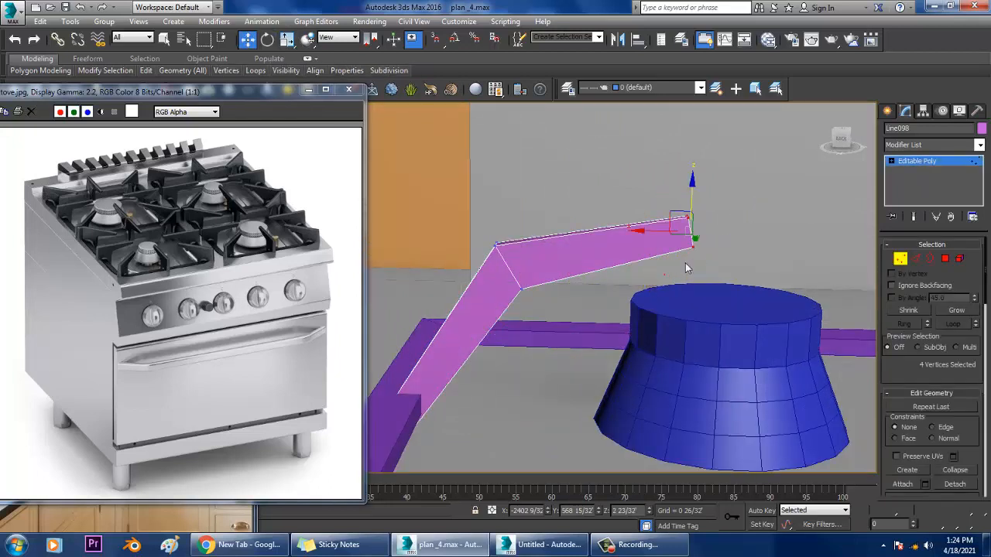
pyautogui.moveTo(726, 241); pyautogui.dragTo(664, 256)
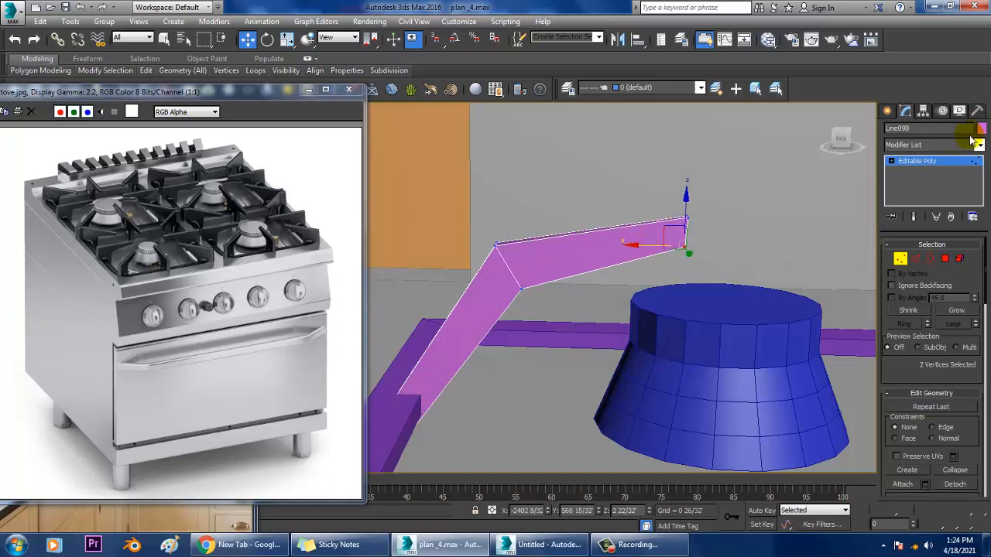
pyautogui.click(948, 163)
# In the Top view, mirror the grate arm across the X axis as a copy on the opposite side of the burner.
pyautogui.hotkey('alt', 'w')
pyautogui.rightClick(412, 236)
pyautogui.hotkey('alt', 'w')
pyautogui.press('z')
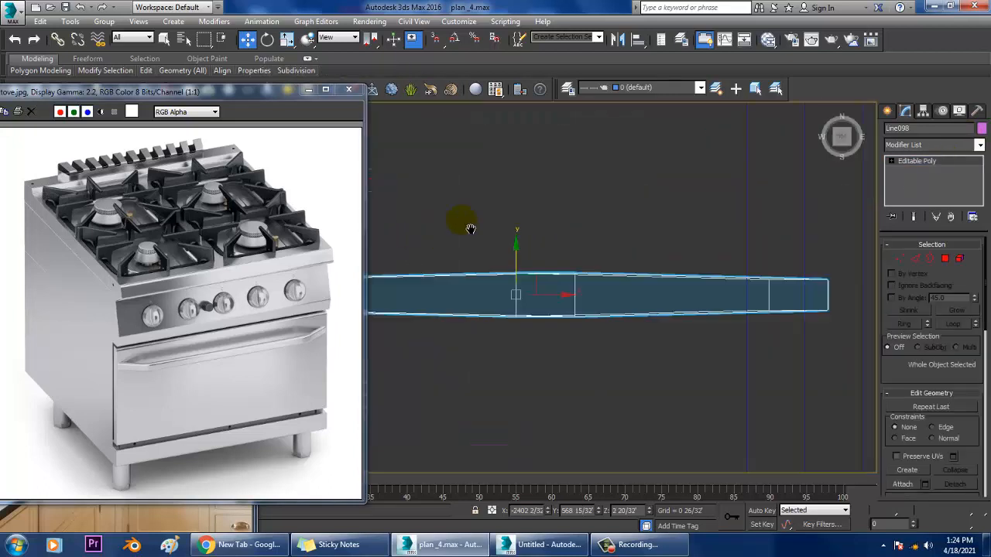
pyautogui.scroll(-5, 500, 229)
pyautogui.scroll(-3, 502, 229)
pyautogui.moveTo(521, 245); pyautogui.dragTo(630, 255, button='middle')
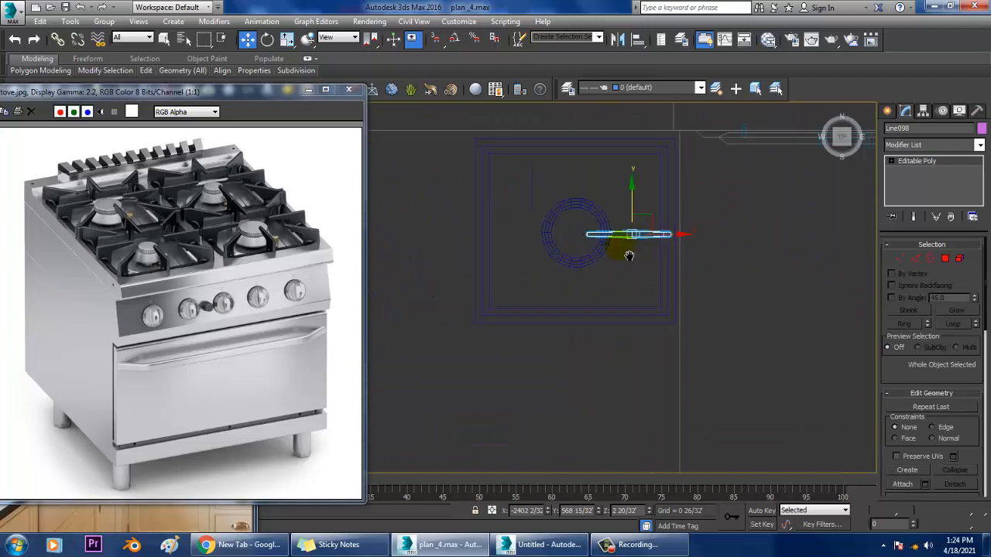
pyautogui.click(617, 41)
pyautogui.click(479, 299)
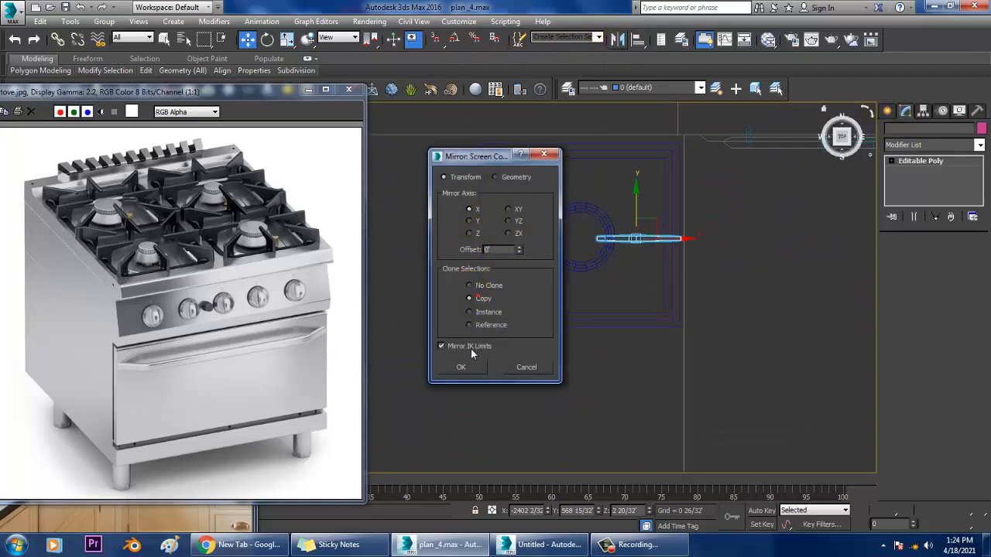
pyautogui.click(460, 367)
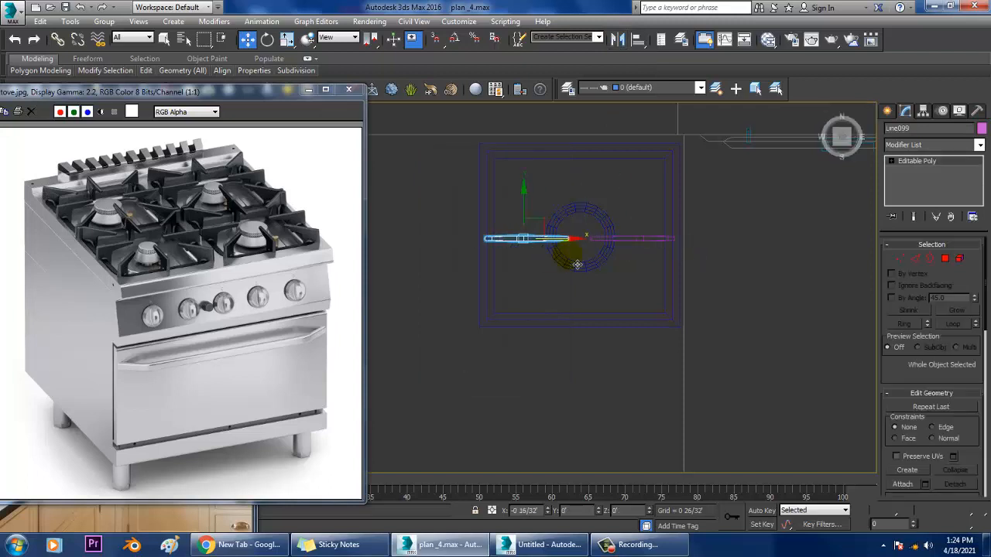
# Select both grate arms and, with angle snap on, rotate a copy of the pair a quarter turn around the burner centre.
pyautogui.keyDown('ctrl'); pyautogui.click(652, 251); pyautogui.keyUp('ctrl')
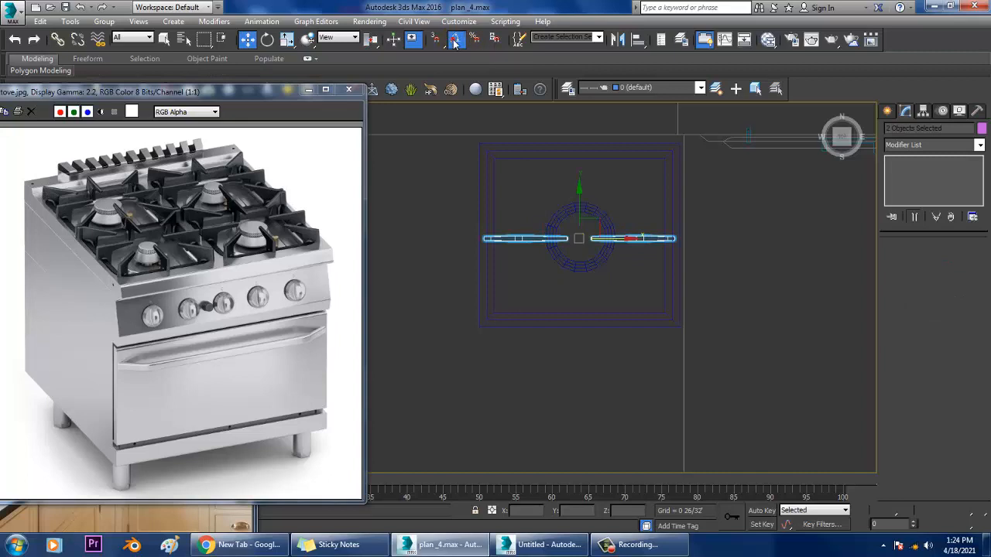
pyautogui.press('e')
pyautogui.keyDown('shift'); pyautogui.moveTo(625, 209); pyautogui.dragTo(631, 213); pyautogui.keyUp('shift')
pyautogui.click(498, 325)
# In the Perspective view, select the burner, grate frame and all four arms and move them together at the front of the stove section.
pyautogui.hotkey('alt', 'w')
pyautogui.rightClick(758, 393)
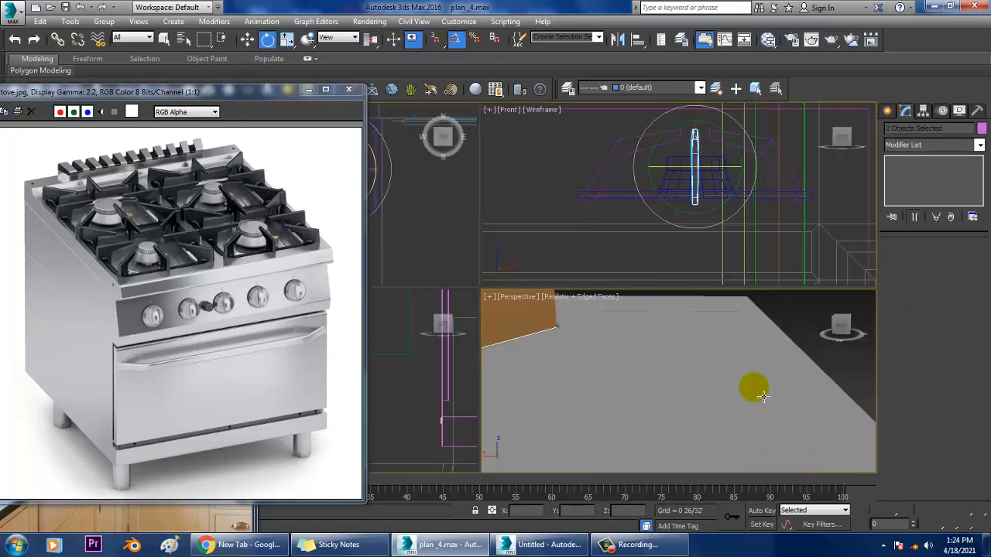
pyautogui.hotkey('alt', 'w')
pyautogui.press('z')
pyautogui.scroll(-3, 712, 365)
pyautogui.keyDown('alt'); pyautogui.moveTo(713, 365); pyautogui.dragTo(673, 372, button='middle'); pyautogui.keyUp('alt')
pyautogui.keyDown('alt'); pyautogui.moveTo(662, 367); pyautogui.dragTo(647, 358, button='middle'); pyautogui.keyUp('alt')
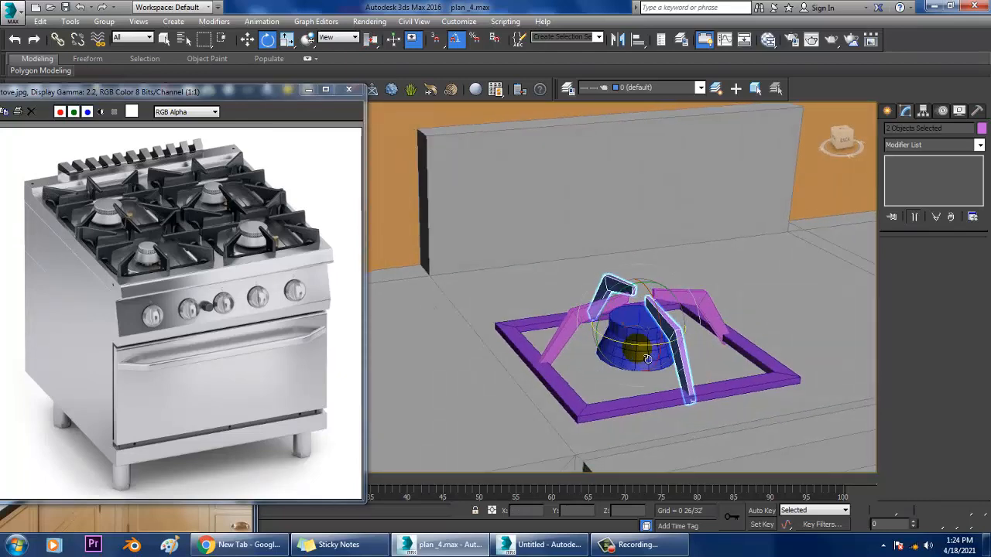
pyautogui.click(659, 353)
pyautogui.keyDown('ctrl'); pyautogui.click(702, 294); pyautogui.keyUp('ctrl')
pyautogui.keyDown('ctrl'); pyautogui.click(759, 355); pyautogui.keyUp('ctrl')
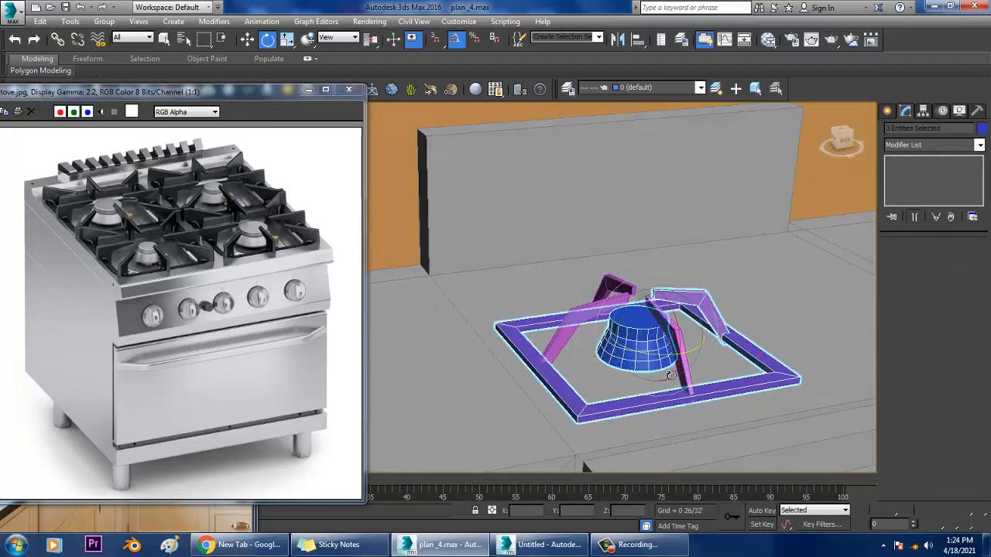
pyautogui.keyDown('ctrl'); pyautogui.click(590, 329); pyautogui.keyUp('ctrl')
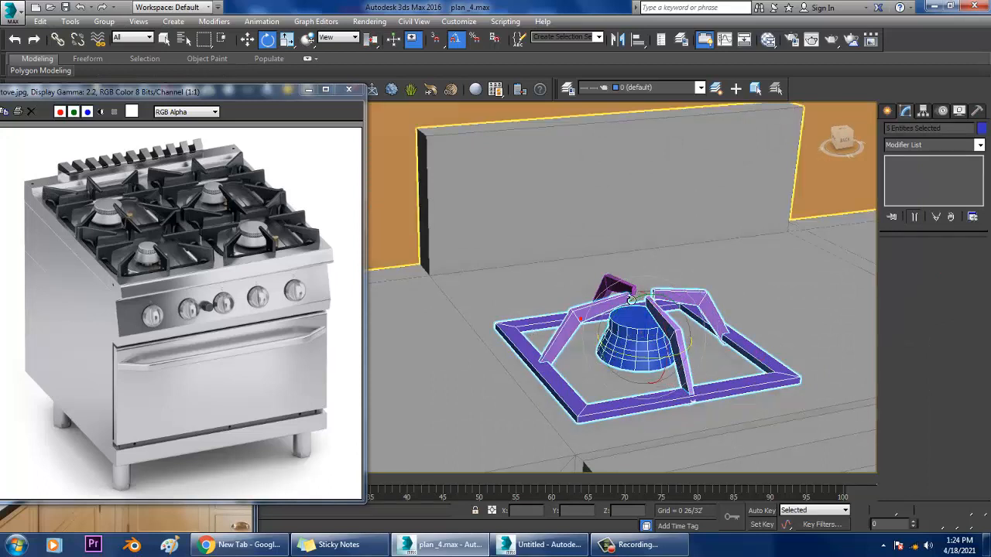
pyautogui.press('r')
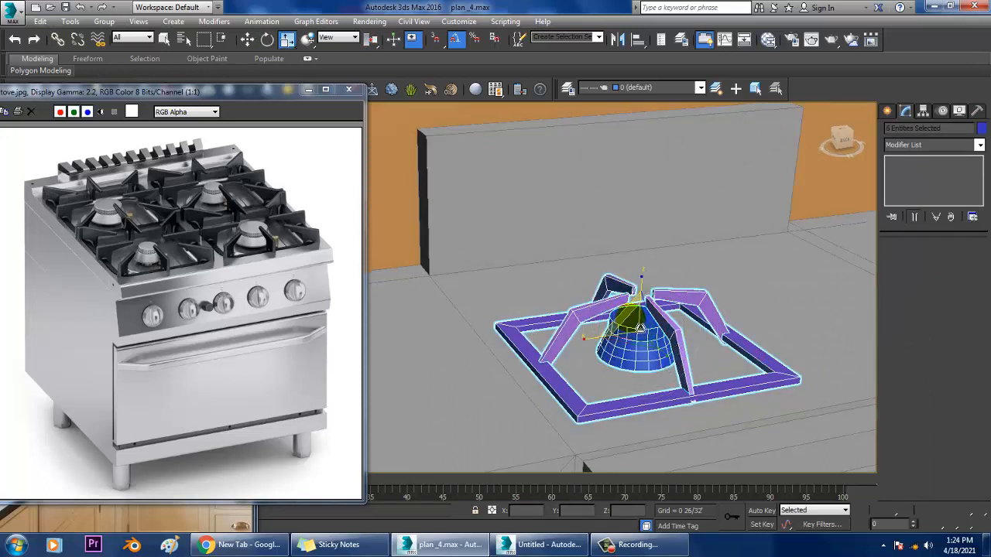
pyautogui.press('w')
pyautogui.keyDown('alt'); pyautogui.moveTo(693, 401); pyautogui.dragTo(642, 337, button='middle'); pyautogui.keyUp('alt')
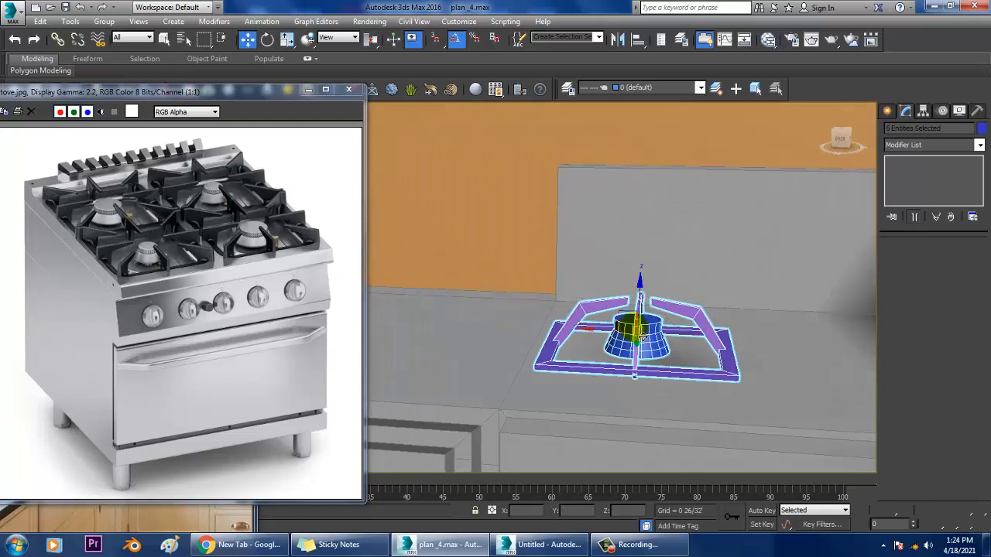
pyautogui.moveTo(650, 306); pyautogui.dragTo(669, 331)
pyautogui.keyDown('alt'); pyautogui.moveTo(669, 331); pyautogui.dragTo(674, 384, button='middle'); pyautogui.keyUp('alt')
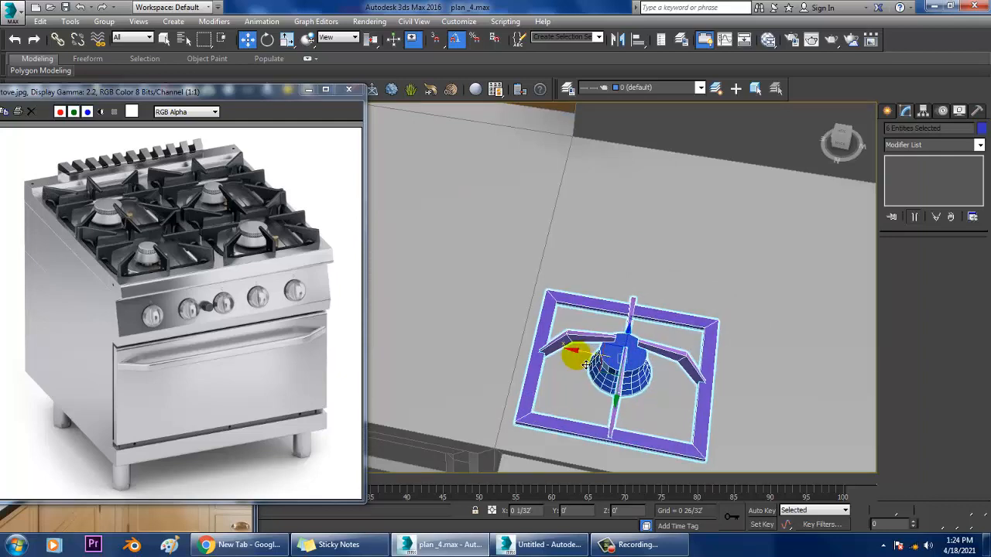
# Copy the complete burner assembly along X to the other front corner of the stove section.
pyautogui.moveTo(570, 353)
pyautogui.keyDown('alt'); pyautogui.mouseDown(button='middle')
pyautogui.moveTo(704, 391)
pyautogui.moveTo(608, 331)
pyautogui.moveTo(592, 302)
pyautogui.moveTo(577, 344)
pyautogui.moveTo(601, 371)
pyautogui.moveTo(554, 358)
pyautogui.mouseUp(button='middle'); pyautogui.keyUp('alt')
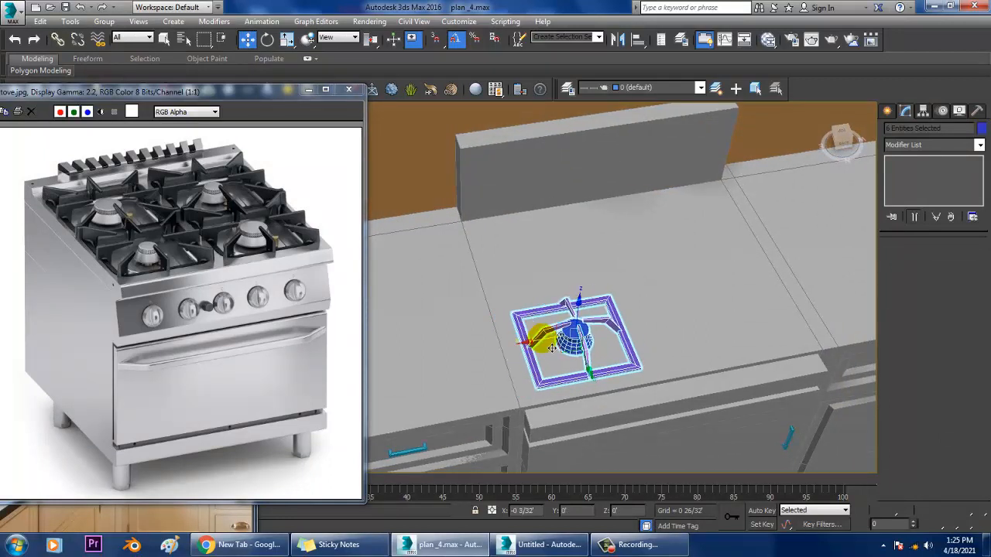
pyautogui.keyDown('shift'); pyautogui.moveTo(586, 350); pyautogui.dragTo(741, 321); pyautogui.keyUp('shift')
pyautogui.click(492, 324)
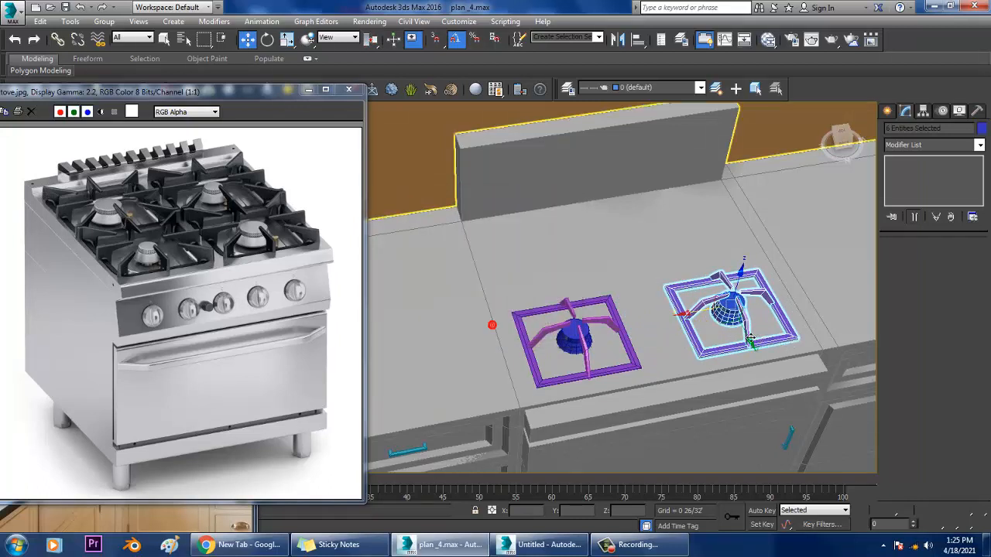
# Select both front burner assemblies and copy them along Y toward the backsplash to form the back row.
pyautogui.keyDown('ctrl'); pyautogui.click(619, 318); pyautogui.keyUp('ctrl')
pyautogui.keyDown('ctrl'); pyautogui.click(572, 311); pyautogui.keyUp('ctrl')
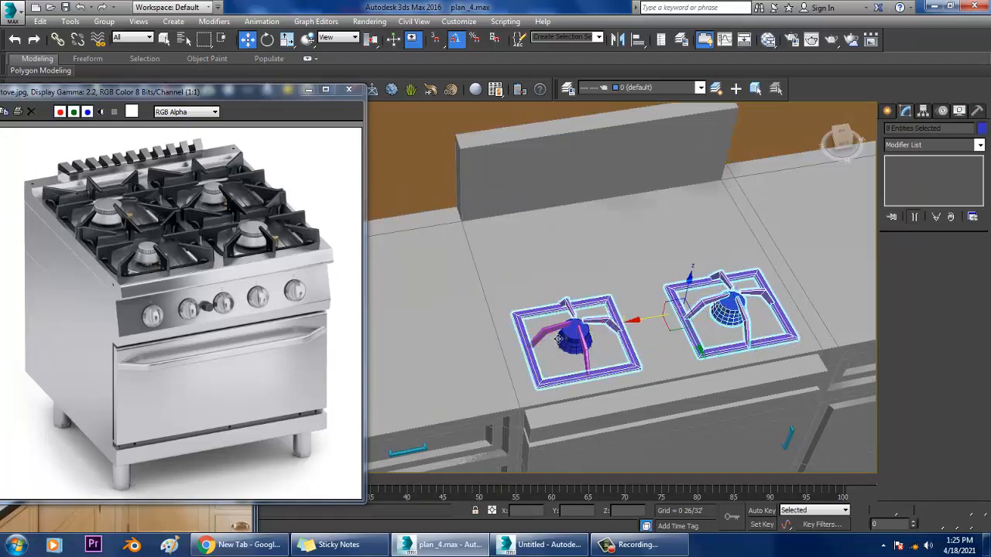
pyautogui.keyDown('ctrl'); pyautogui.click(575, 342); pyautogui.keyUp('ctrl')
pyautogui.keyDown('ctrl'); pyautogui.click(587, 365); pyautogui.keyUp('ctrl')
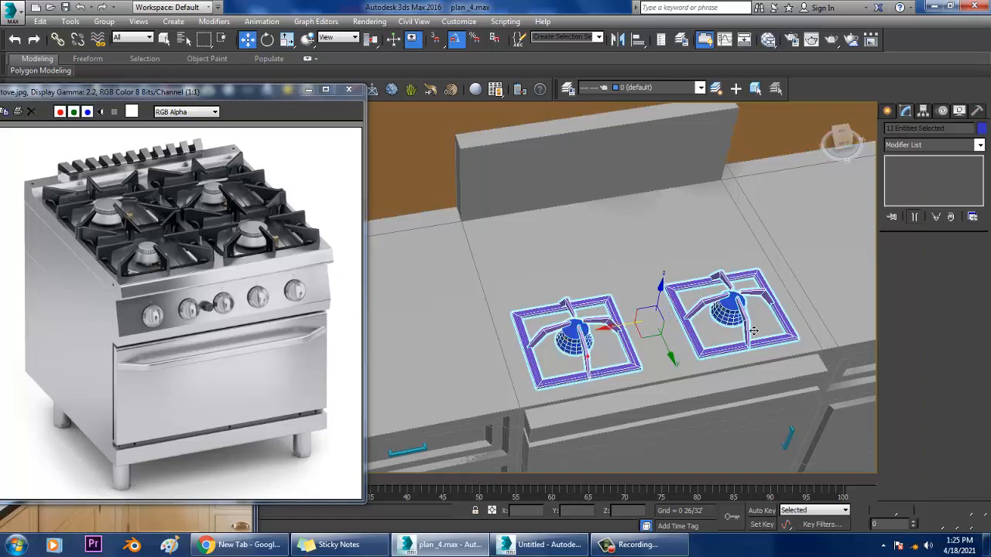
pyautogui.keyDown('alt'); pyautogui.moveTo(623, 345); pyautogui.dragTo(699, 348, button='middle'); pyautogui.keyUp('alt')
pyautogui.moveTo(688, 364)
pyautogui.keyDown('shift'); pyautogui.mouseDown()
pyautogui.moveTo(604, 261)
pyautogui.moveTo(613, 277)
pyautogui.mouseUp(); pyautogui.keyUp('shift')
pyautogui.click(497, 325)
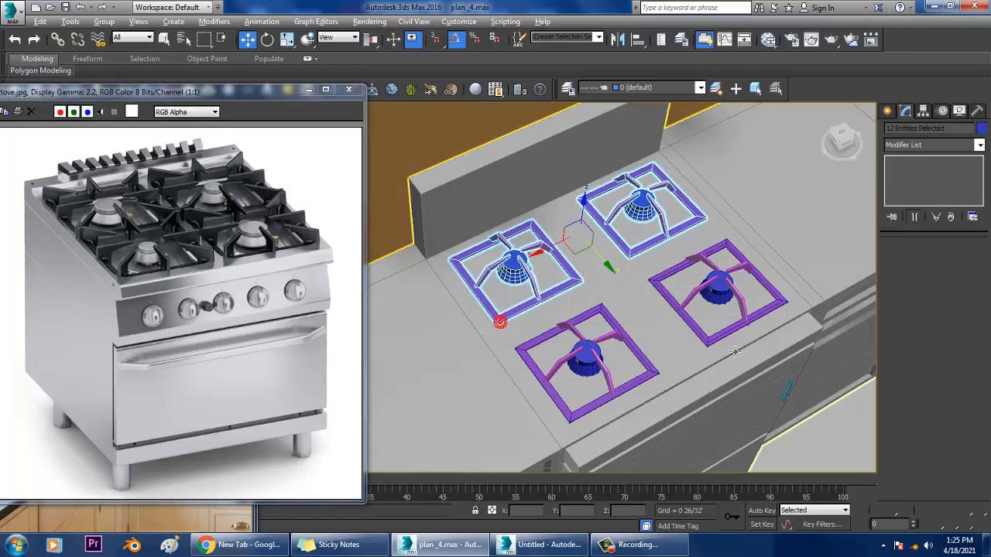
# Create a short knob cylinder with AutoGrid on the stove's front panel below the burners, with a radius of about 1/32'.
pyautogui.moveTo(500, 325)
pyautogui.keyDown('alt'); pyautogui.mouseDown(button='middle')
pyautogui.moveTo(685, 310)
pyautogui.moveTo(674, 292)
pyautogui.moveTo(718, 332)
pyautogui.mouseUp(button='middle'); pyautogui.keyUp('alt')
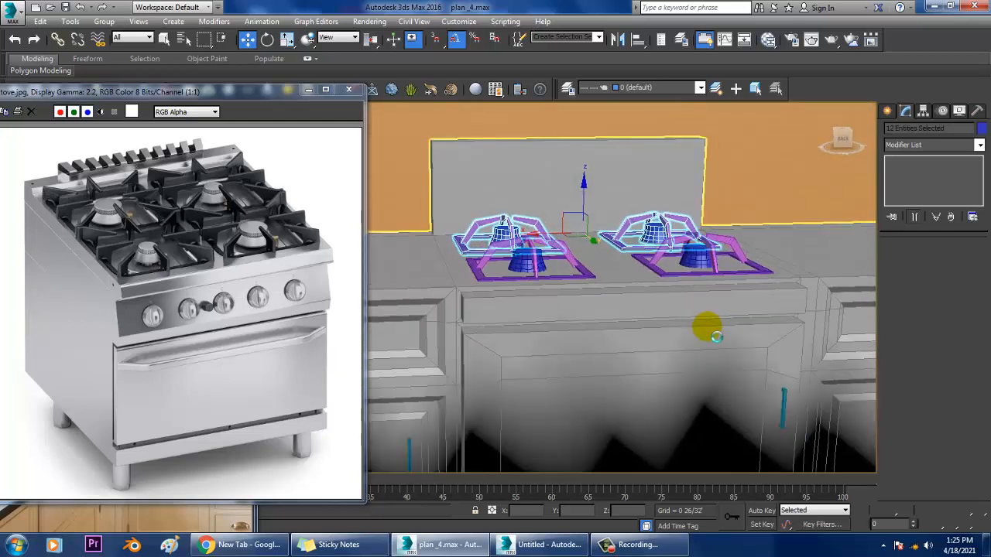
pyautogui.click(888, 111)
pyautogui.click(891, 131)
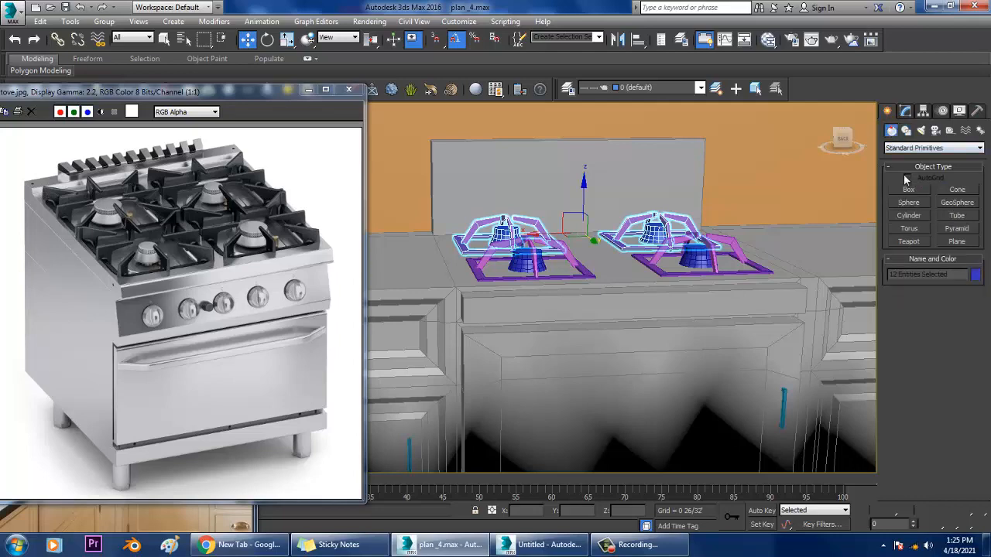
pyautogui.click(907, 215)
pyautogui.scroll(5, 636, 315)
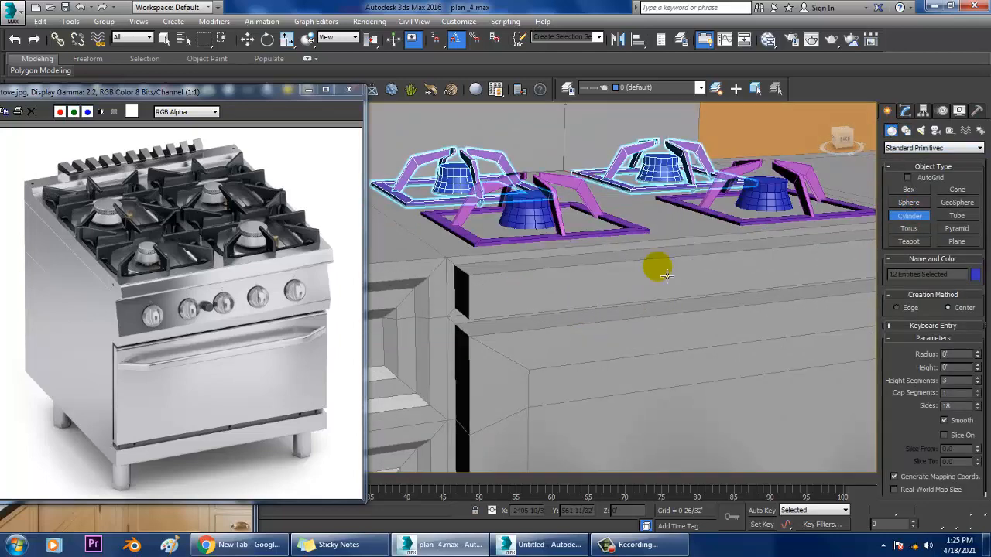
pyautogui.click(543, 290)
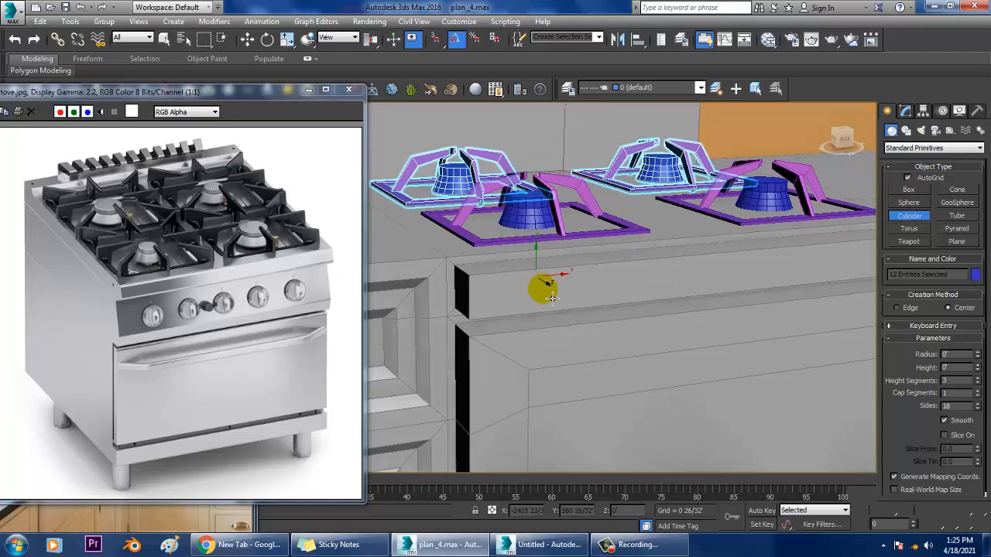
pyautogui.moveTo(566, 301); pyautogui.dragTo(570, 303)
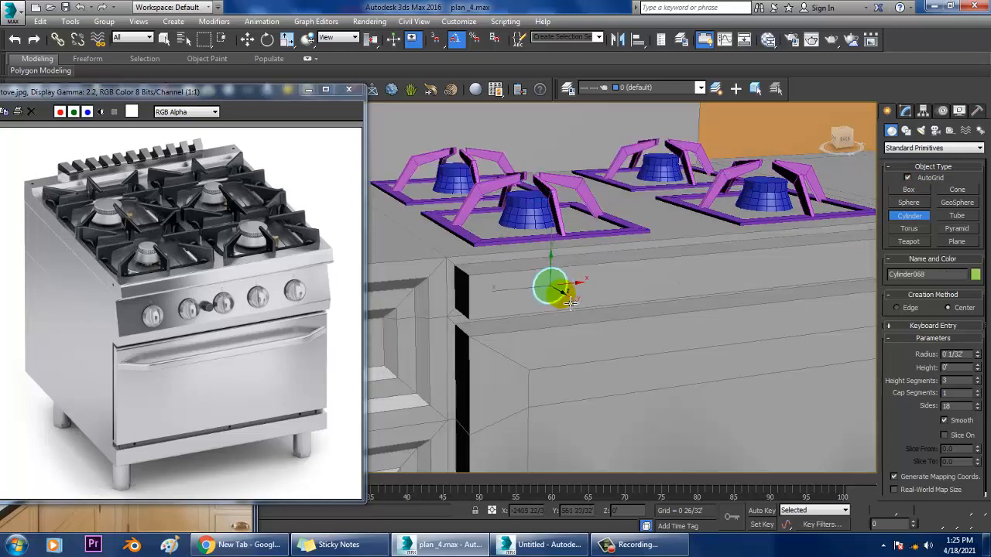
pyautogui.click(574, 306)
pyautogui.press('w')
# Convert the knob cylinder on the front panel to an Editable Poly.
pyautogui.keyDown('alt'); pyautogui.moveTo(574, 305); pyautogui.dragTo(548, 280, button='middle'); pyautogui.keyUp('alt')
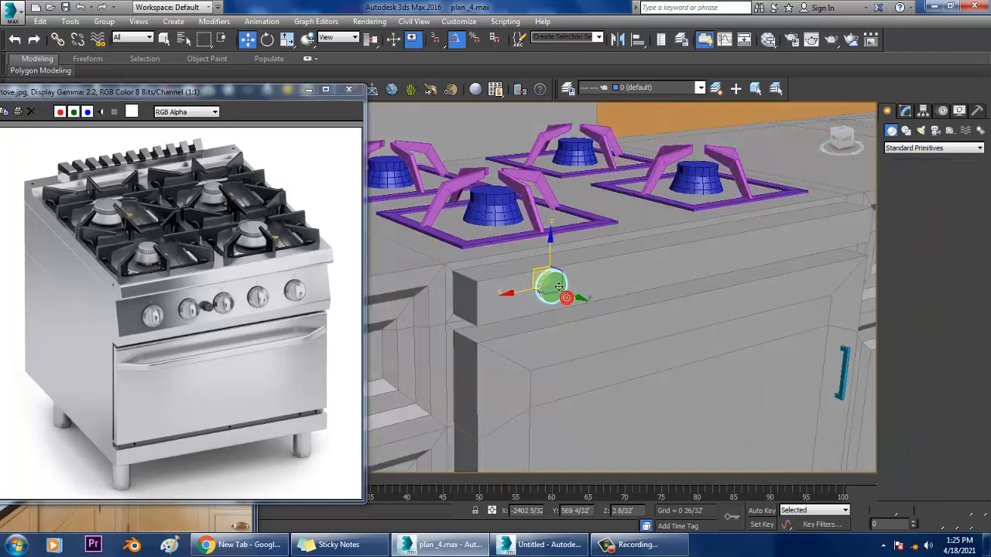
pyautogui.scroll(3, 548, 277)
pyautogui.scroll(5, 568, 287)
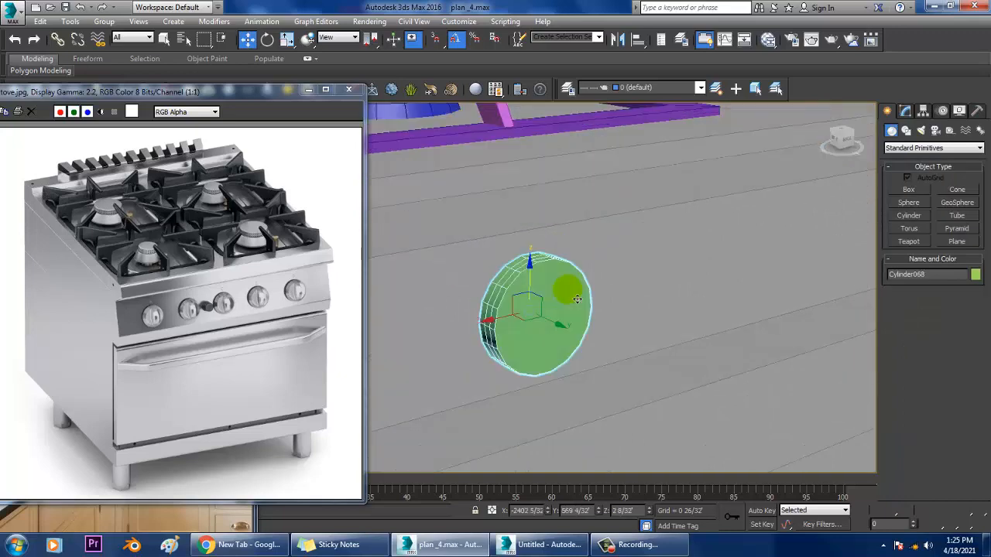
pyautogui.scroll(-5, 560, 287)
pyautogui.scroll(-3, 552, 298)
pyautogui.scroll(3, 551, 298)
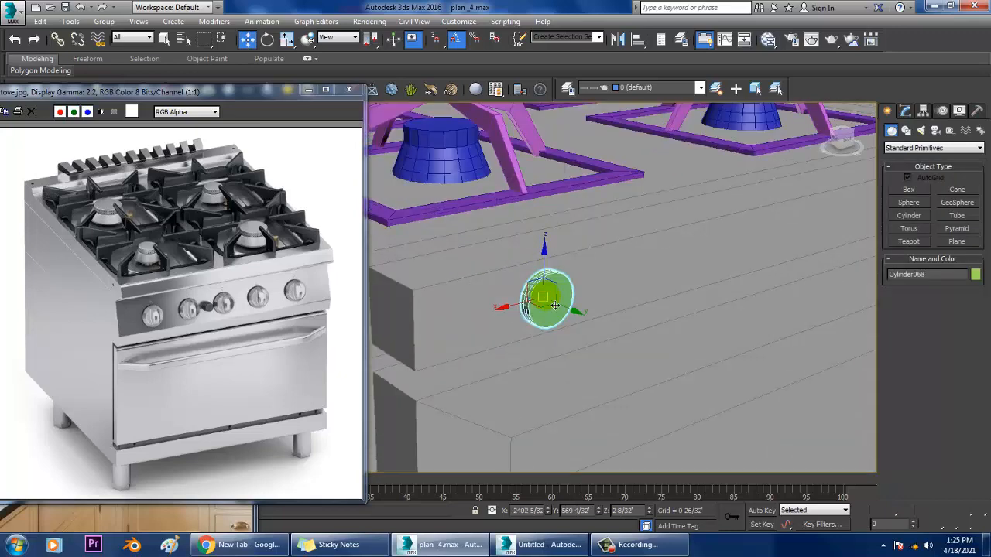
pyautogui.rightClick(542, 292)
pyautogui.moveTo(588, 418)
pyautogui.click(697, 429)
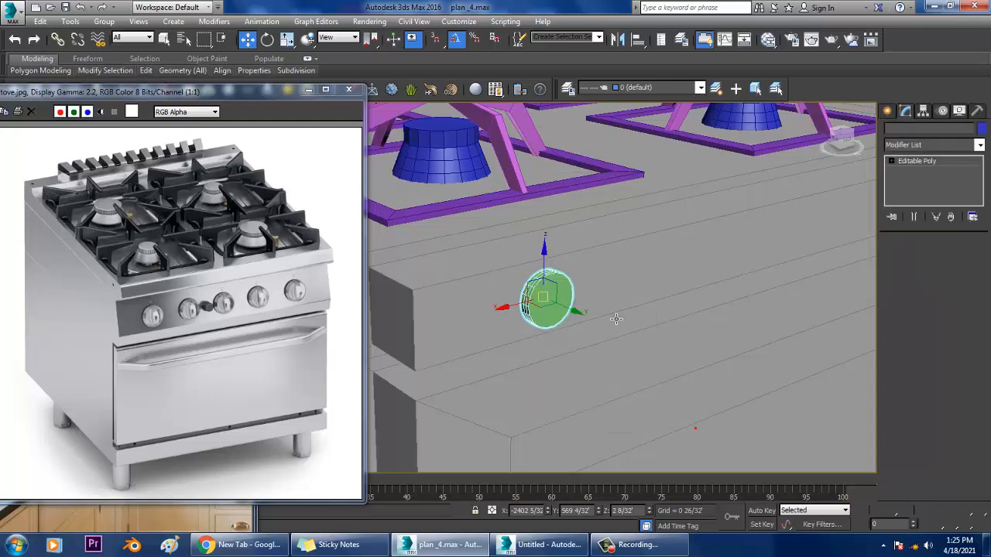
# Cut two near-vertical parallel edges across the knob's front face in wireframe display, marking out a narrow central strip.
pyautogui.scroll(6, 551, 296)
pyautogui.scroll(-5, 550, 298)
pyautogui.scroll(3, 570, 276)
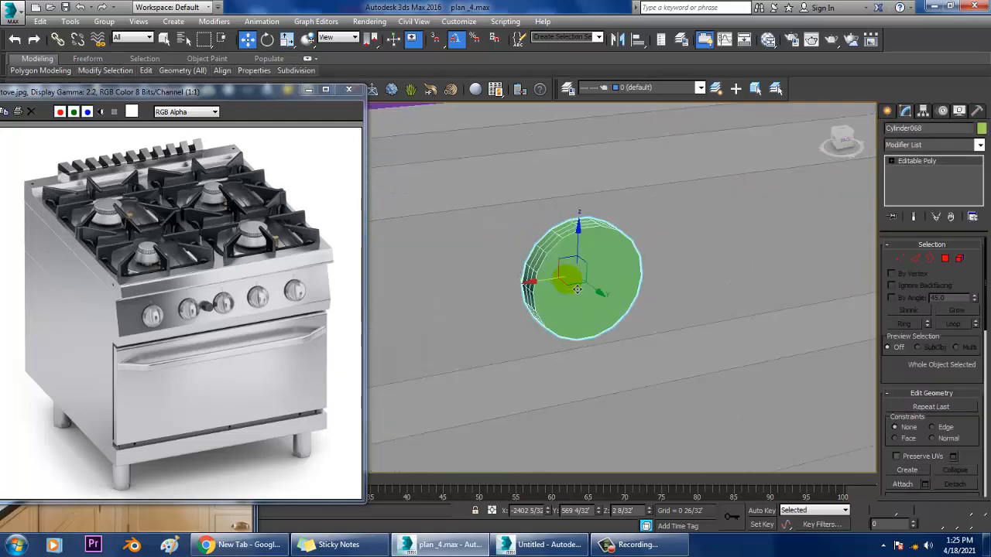
pyautogui.rightClick(576, 267)
pyautogui.click(551, 175)
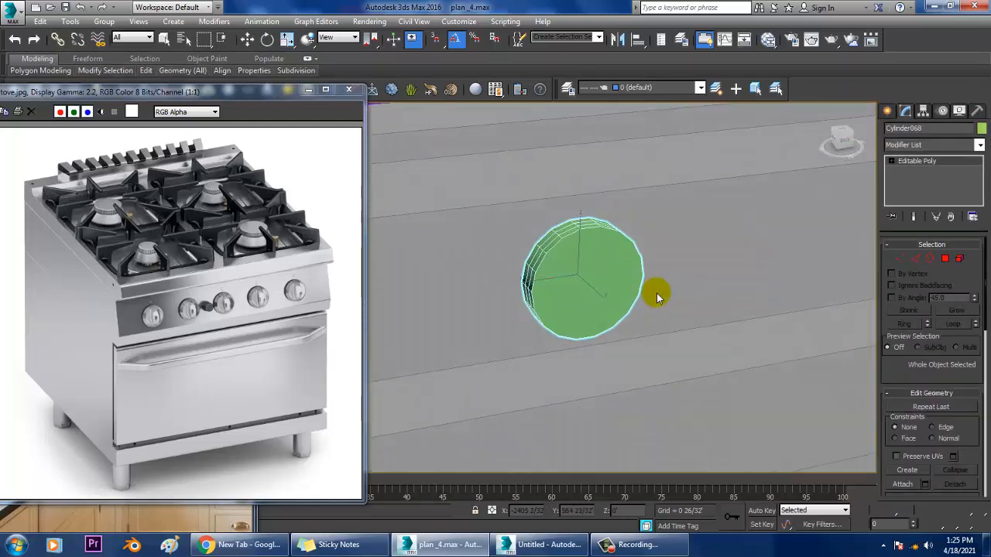
pyautogui.scroll(3, 659, 297)
pyautogui.scroll(-3, 606, 264)
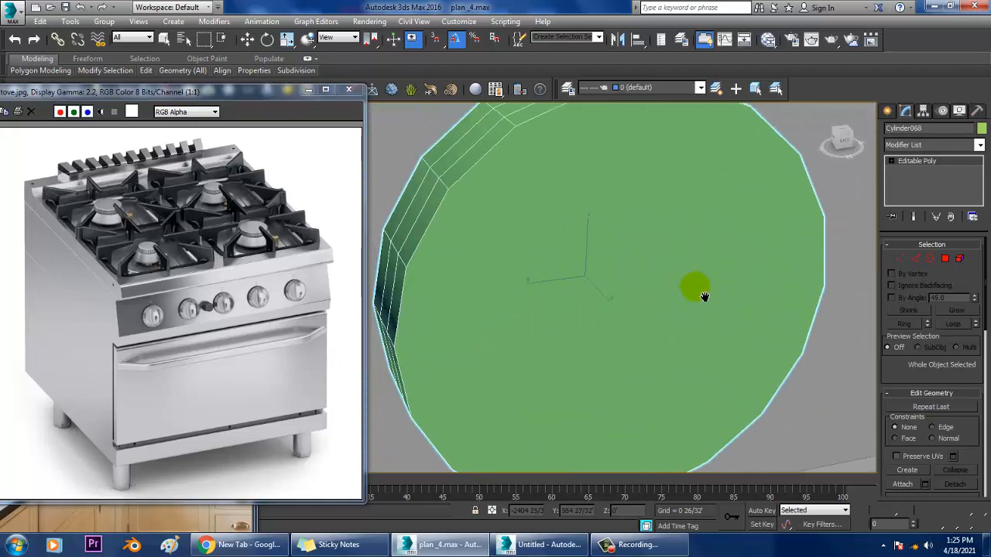
pyautogui.scroll(-4, 609, 185)
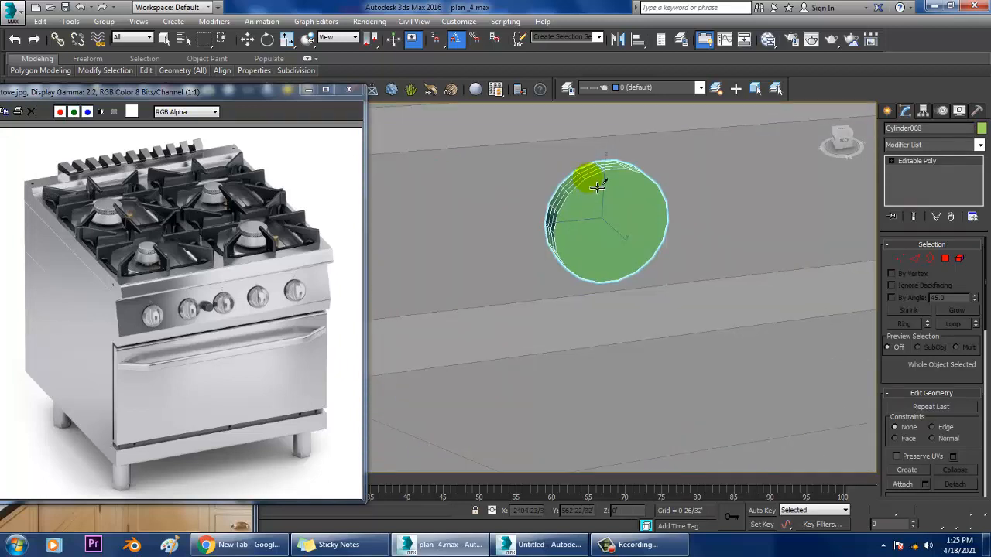
pyautogui.press('F3')
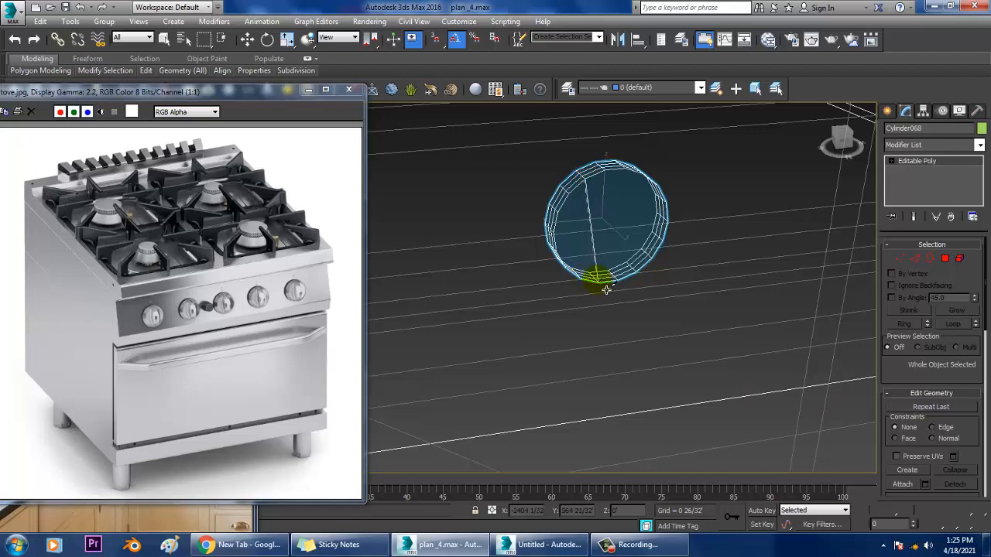
pyautogui.scroll(5, 599, 275)
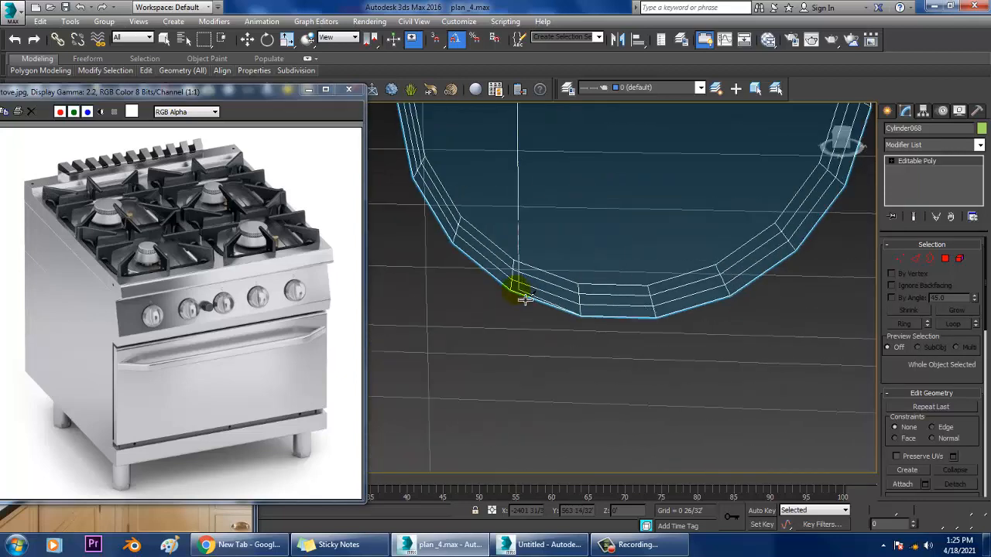
pyautogui.scroll(-10, 646, 228)
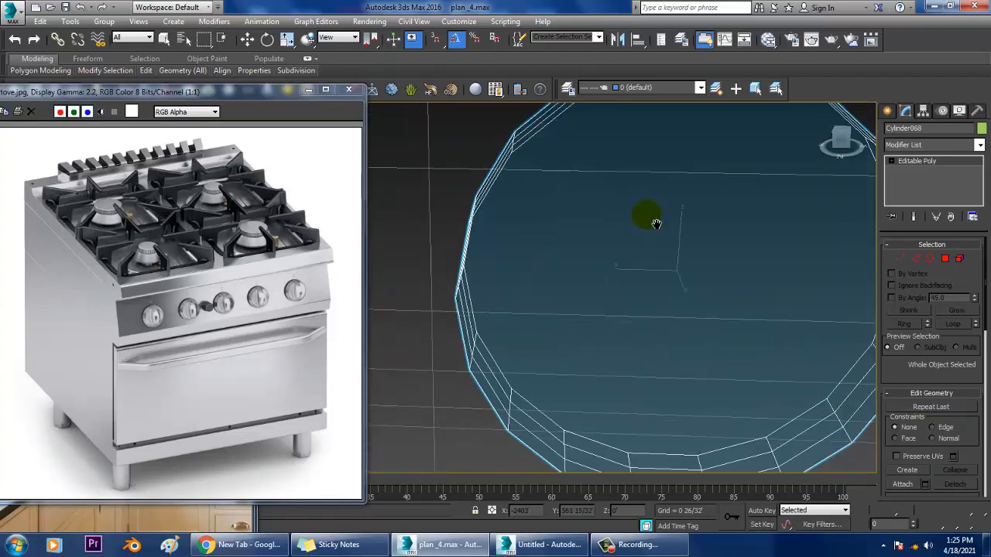
pyautogui.scroll(3, 652, 217)
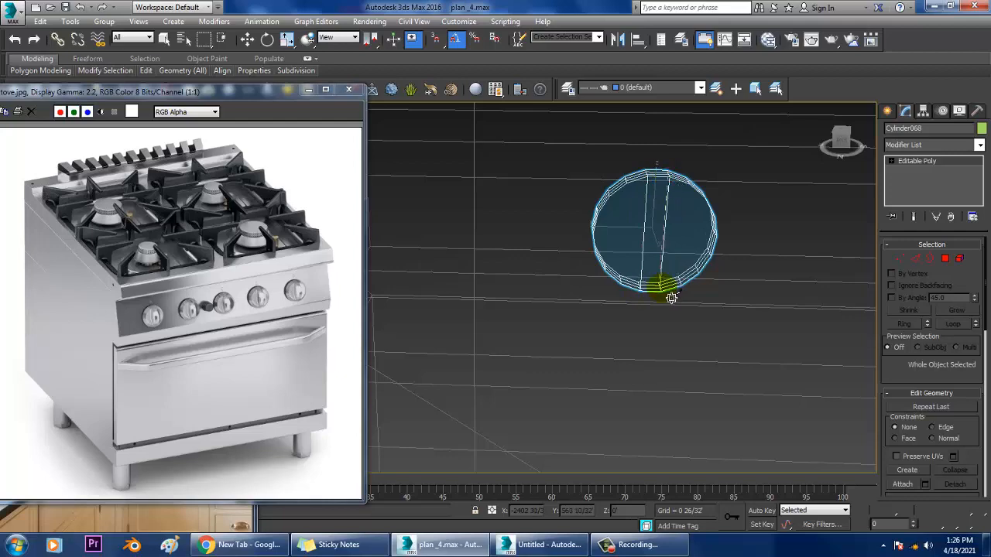
pyautogui.press('w')
pyautogui.keyDown('alt'); pyautogui.moveTo(671, 299); pyautogui.dragTo(739, 271, button='middle'); pyautogui.keyUp('alt')
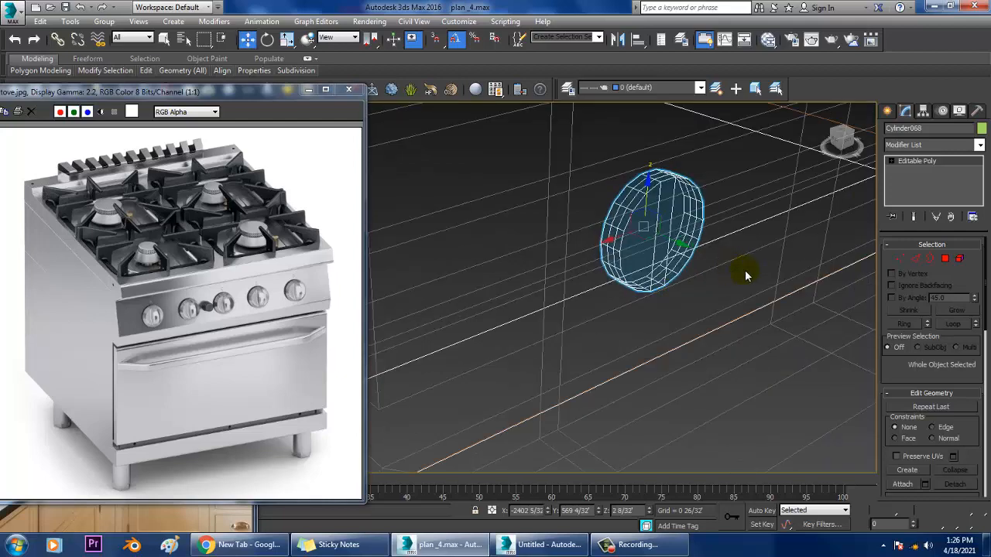
# Return to shaded display and select the narrow central strip polygon on the knob's front face.
pyautogui.press('F3')
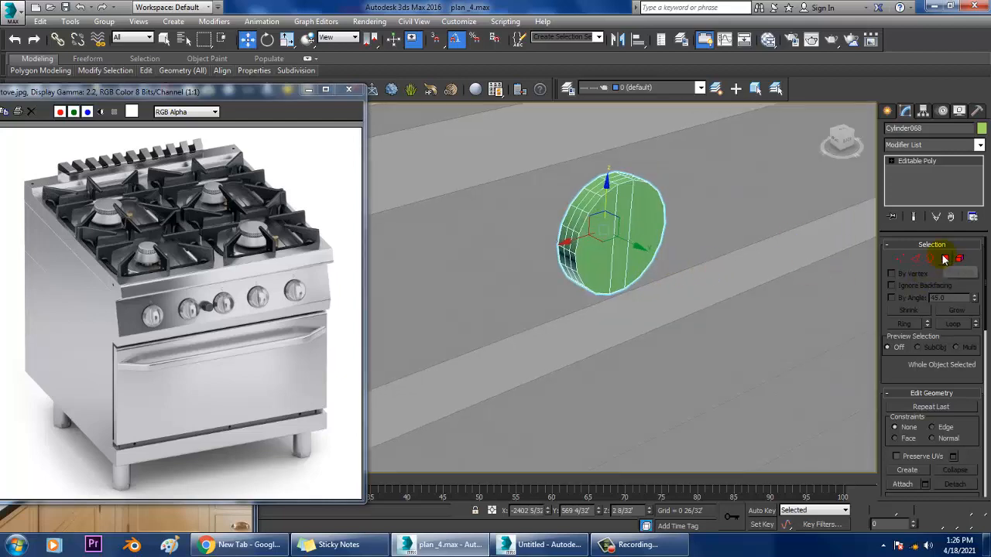
pyautogui.click(944, 259)
pyautogui.click(619, 232)
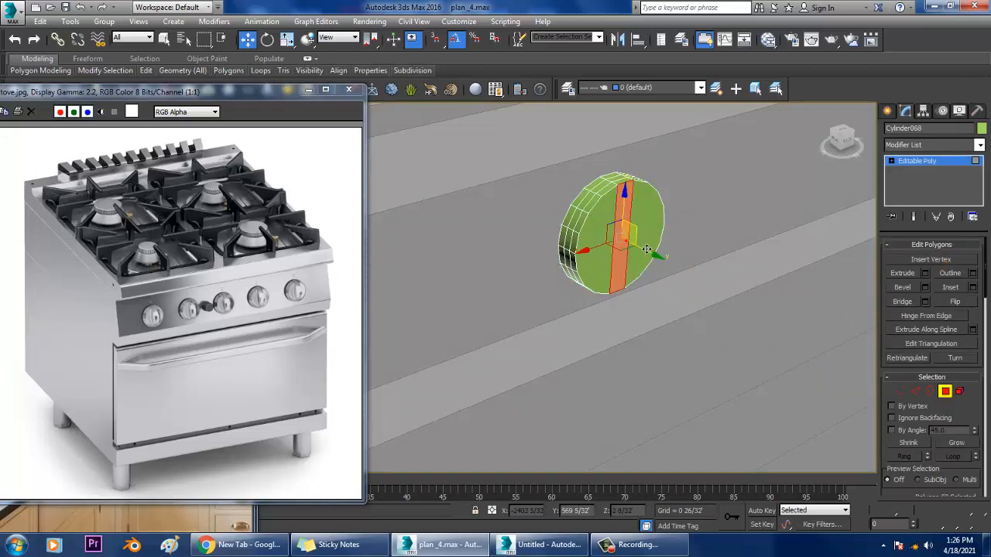
pyautogui.keyDown('alt'); pyautogui.moveTo(774, 325); pyautogui.dragTo(870, 362, button='middle'); pyautogui.keyUp('alt')
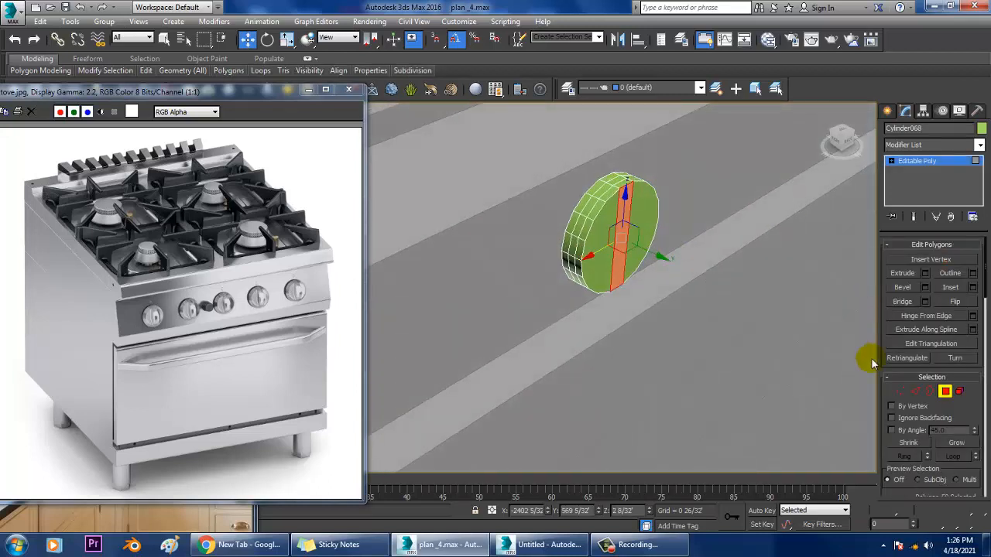
pyautogui.click(924, 287)
pyautogui.click(503, 347)
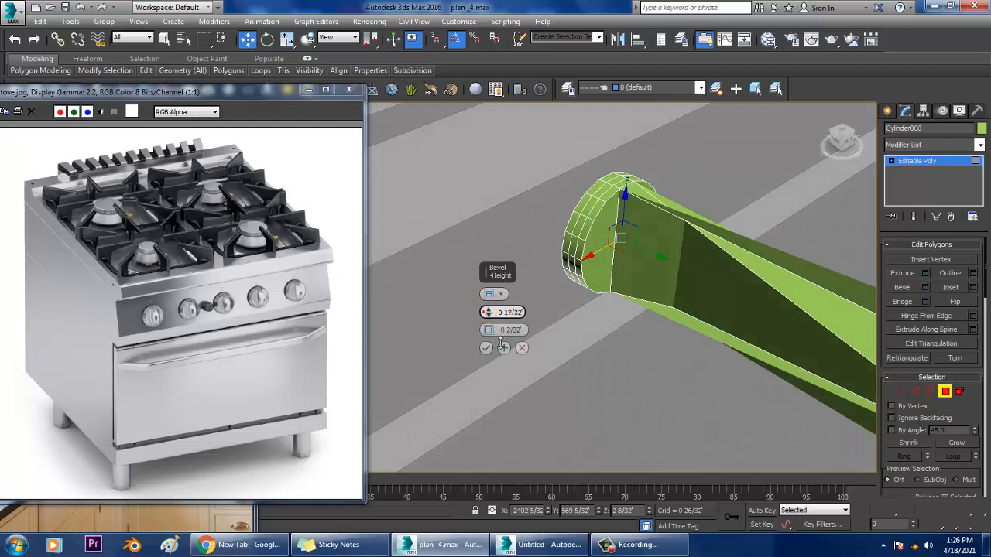
pyautogui.moveTo(499, 343)
pyautogui.mouseDown()
pyautogui.moveTo(504, 330)
pyautogui.moveTo(490, 320)
pyautogui.moveTo(491, 331)
pyautogui.mouseUp()
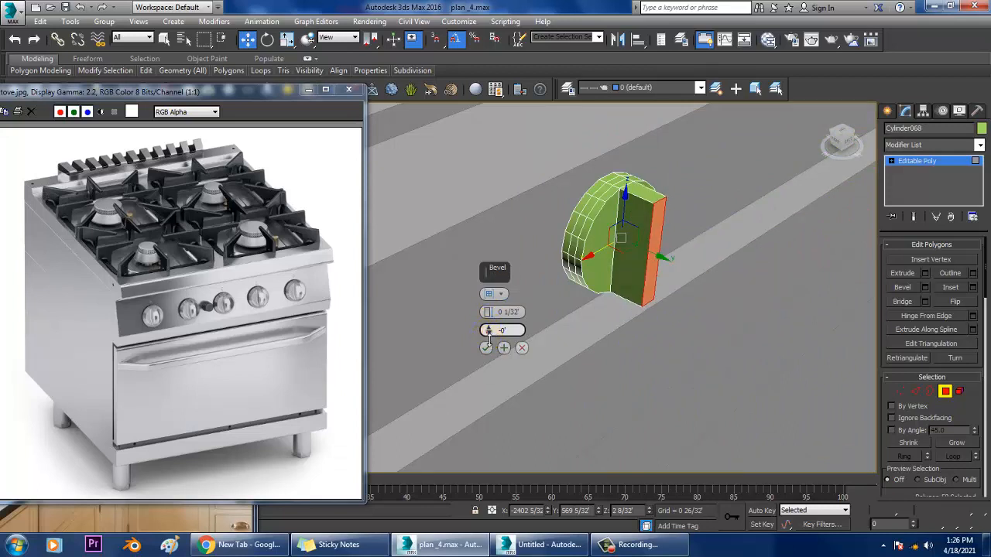
pyautogui.moveTo(492, 338); pyautogui.dragTo(492, 333)
pyautogui.click(521, 348)
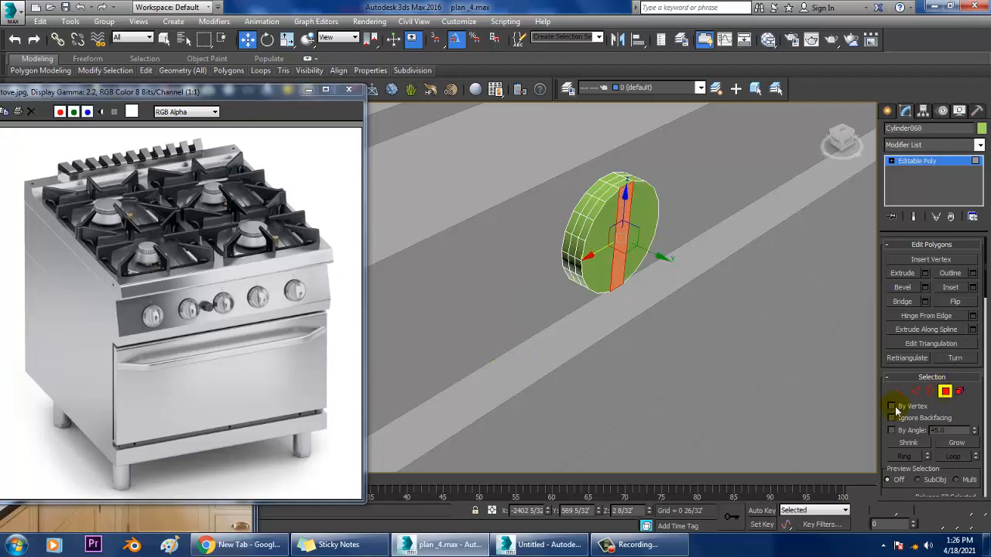
# Extrude the central strip outward as the knob's grip and narrow its outer face to about 65% along X.
pyautogui.click(925, 275)
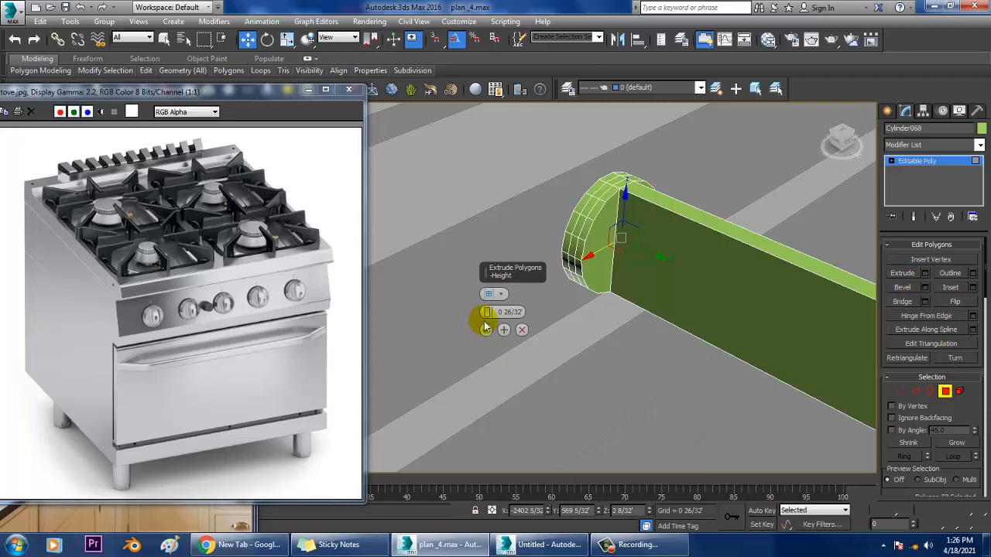
pyautogui.moveTo(500, 352); pyautogui.dragTo(510, 368)
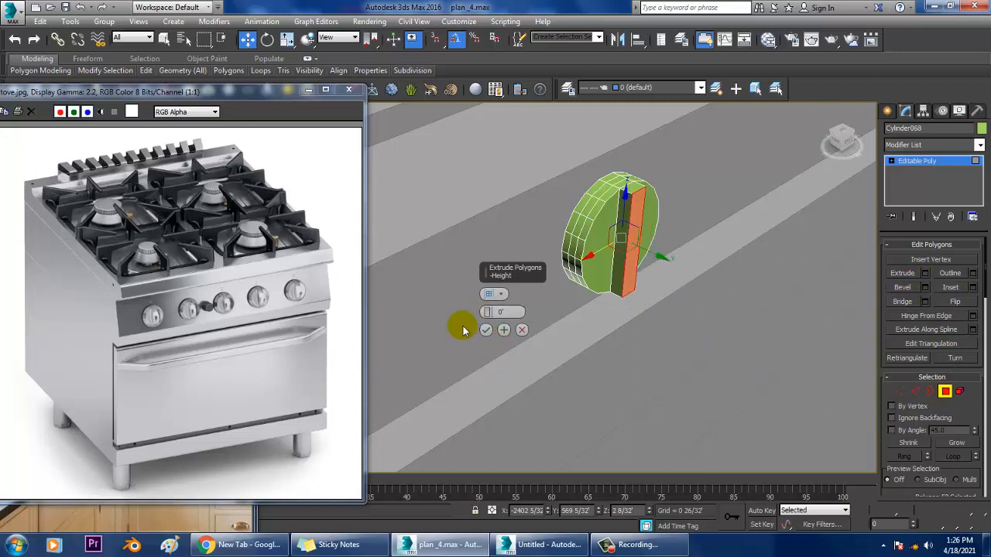
pyautogui.click(486, 330)
pyautogui.press('r')
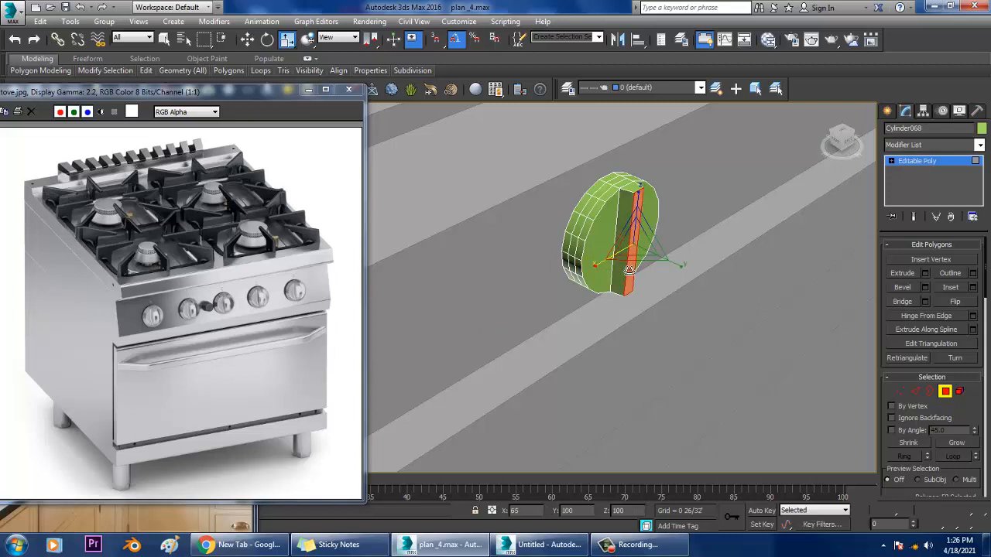
pyautogui.press('w')
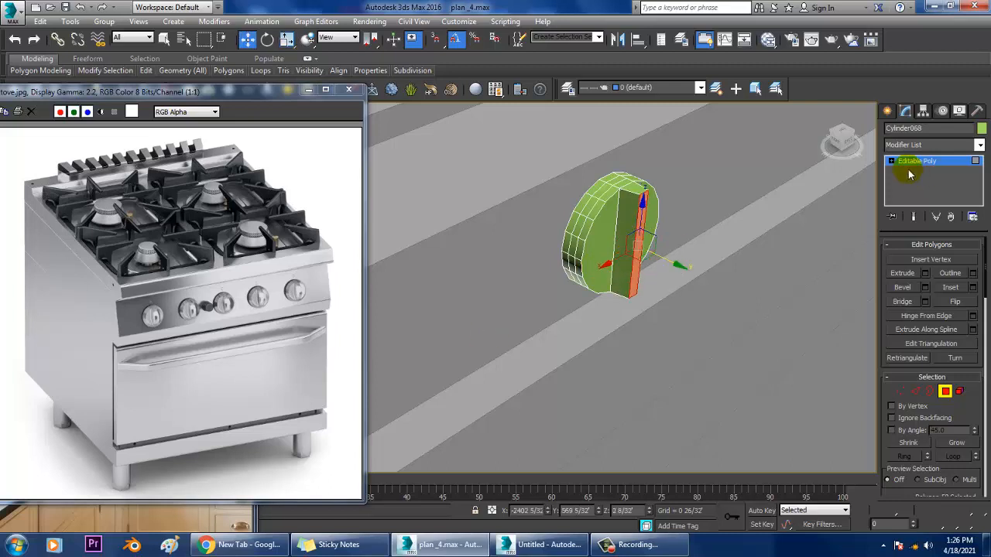
pyautogui.click(927, 163)
# Scale the whole knob down uniformly to about 91% in the front view so it fits the panel.
pyautogui.hotkey('alt', 'w')
pyautogui.rightClick(764, 194)
pyautogui.hotkey('alt', 'w')
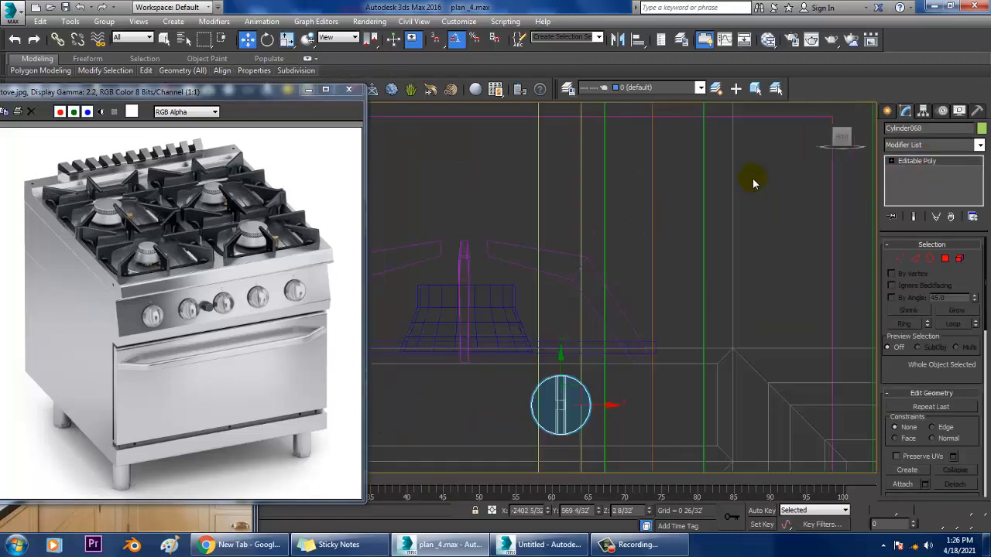
pyautogui.press('z')
pyautogui.moveTo(664, 280); pyautogui.dragTo(718, 242, button='middle')
pyautogui.scroll(-4, 575, 266)
pyautogui.press('r')
pyautogui.scroll(-3, 626, 272)
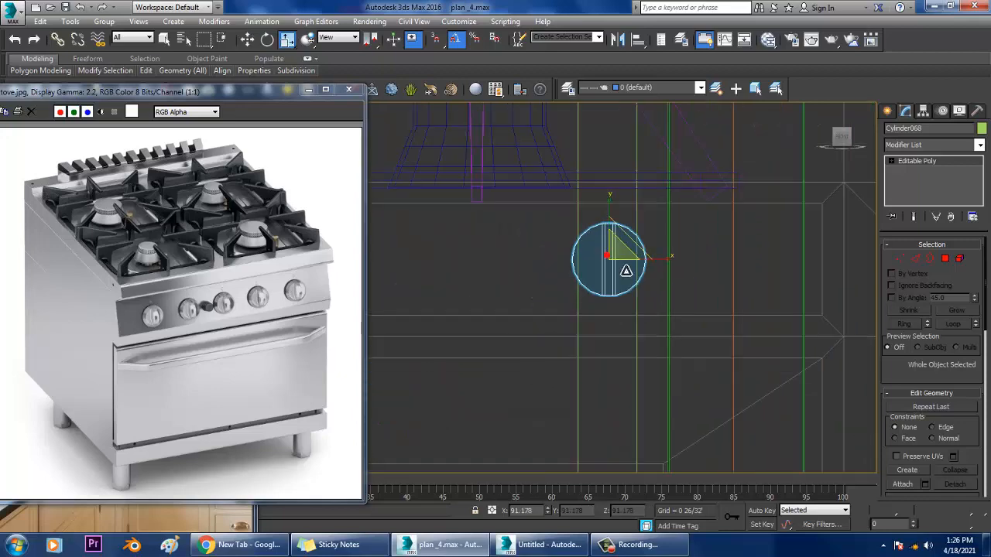
pyautogui.scroll(-6, 666, 282)
pyautogui.moveTo(701, 289); pyautogui.dragTo(725, 290, button='middle')
pyautogui.press('w')
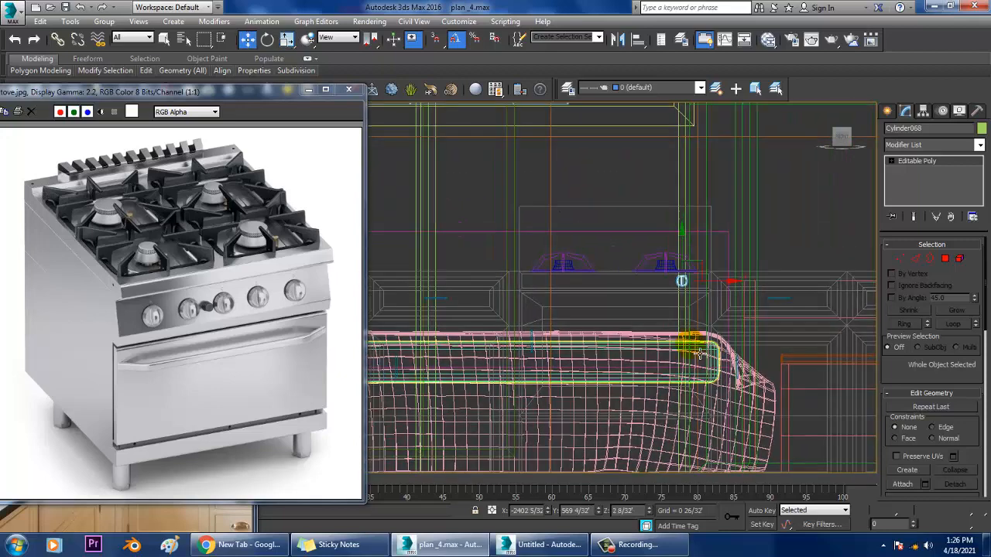
# Scale the knob up to about 103% and make three evenly spaced copies along X across the stove's front panel.
pyautogui.hotkey('alt', 'w')
pyautogui.moveTo(713, 374); pyautogui.dragTo(727, 370, button='middle')
pyautogui.hotkey('alt', 'w')
pyautogui.scroll(-4, 690, 332)
pyautogui.scroll(3, 655, 310)
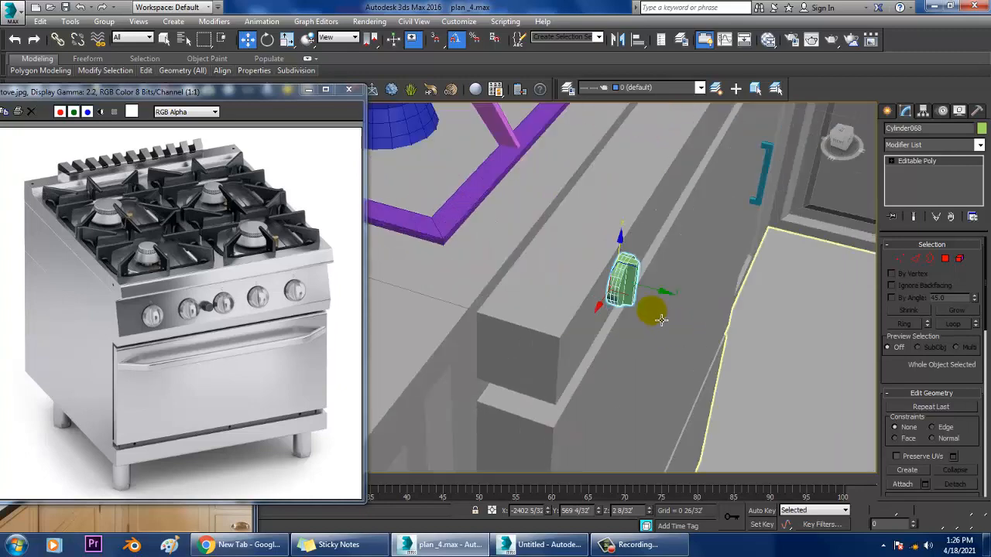
pyautogui.keyDown('alt'); pyautogui.moveTo(665, 295); pyautogui.dragTo(601, 336, button='middle'); pyautogui.keyUp('alt')
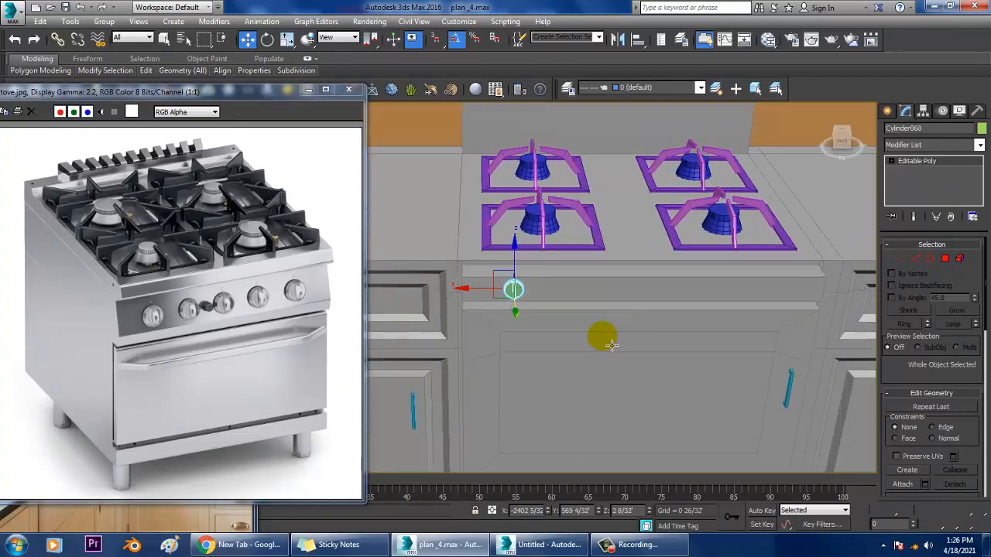
pyautogui.press('r')
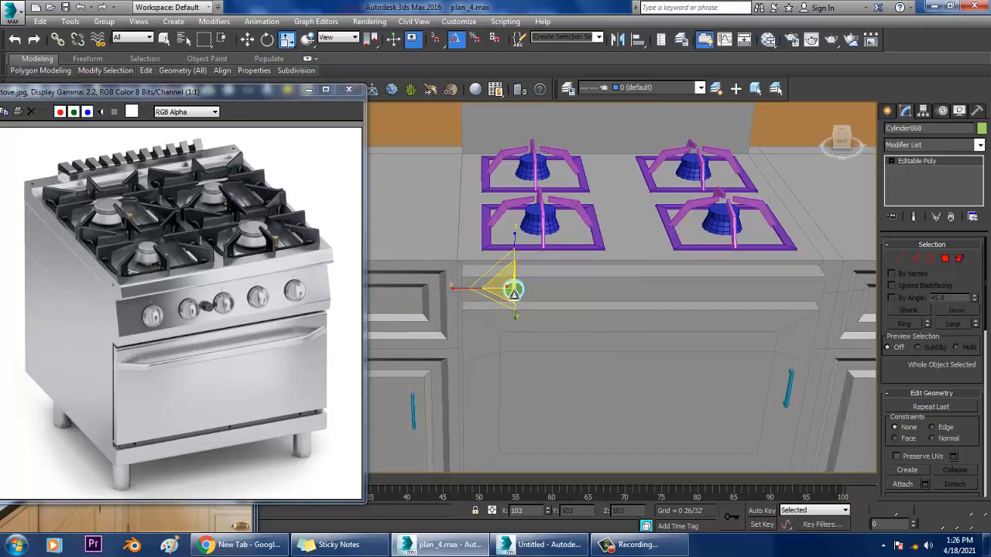
pyautogui.press('w')
pyautogui.keyDown('shift'); pyautogui.moveTo(473, 290); pyautogui.dragTo(561, 287); pyautogui.keyUp('shift')
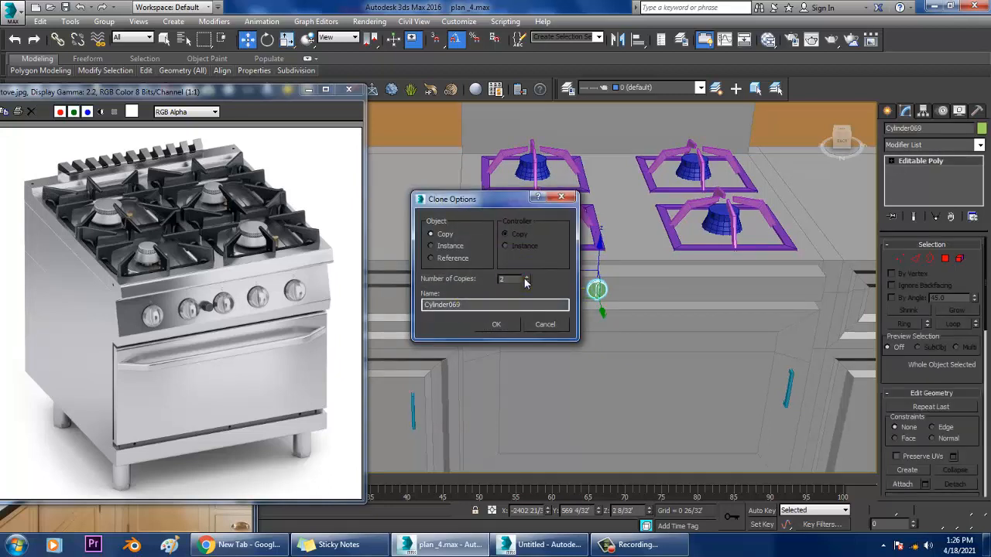
pyautogui.click(505, 324)
# Rotate the oven door's vertical handle to horizontal and move it toward the middle of the door.
pyautogui.keyDown('alt'); pyautogui.moveTo(654, 303); pyautogui.dragTo(701, 316, button='middle'); pyautogui.keyUp('alt')
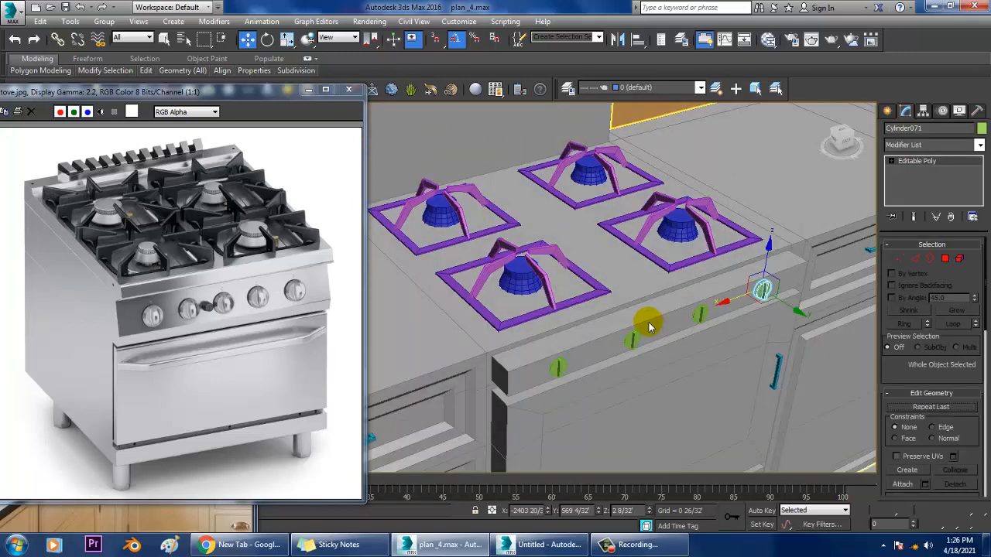
pyautogui.scroll(-5, 746, 294)
pyautogui.keyDown('alt'); pyautogui.moveTo(797, 296); pyautogui.dragTo(739, 331, button='middle'); pyautogui.keyUp('alt')
pyautogui.scroll(5, 686, 354)
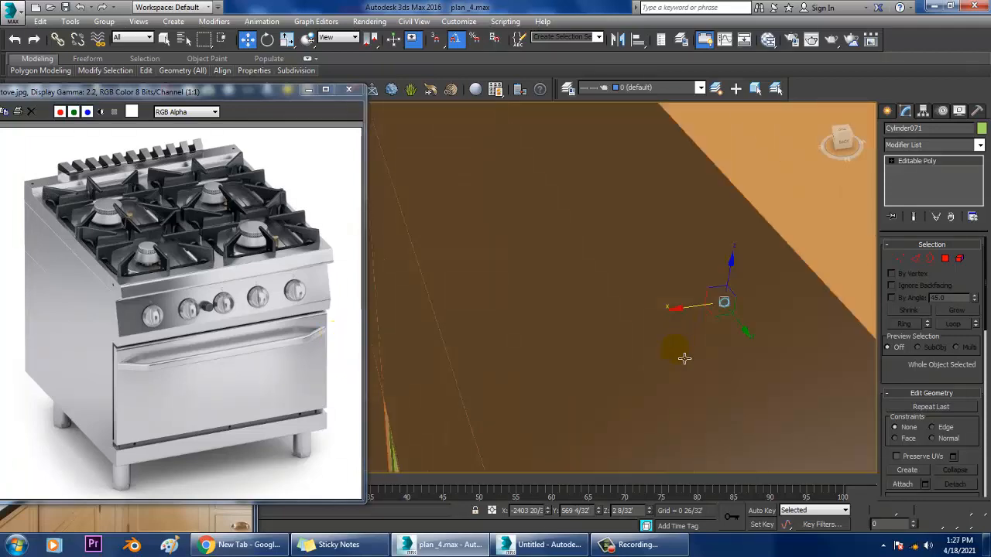
pyautogui.scroll(-5, 670, 332)
pyautogui.scroll(3, 654, 315)
pyautogui.keyDown('alt'); pyautogui.moveTo(655, 316); pyautogui.dragTo(685, 283, button='middle'); pyautogui.keyUp('alt')
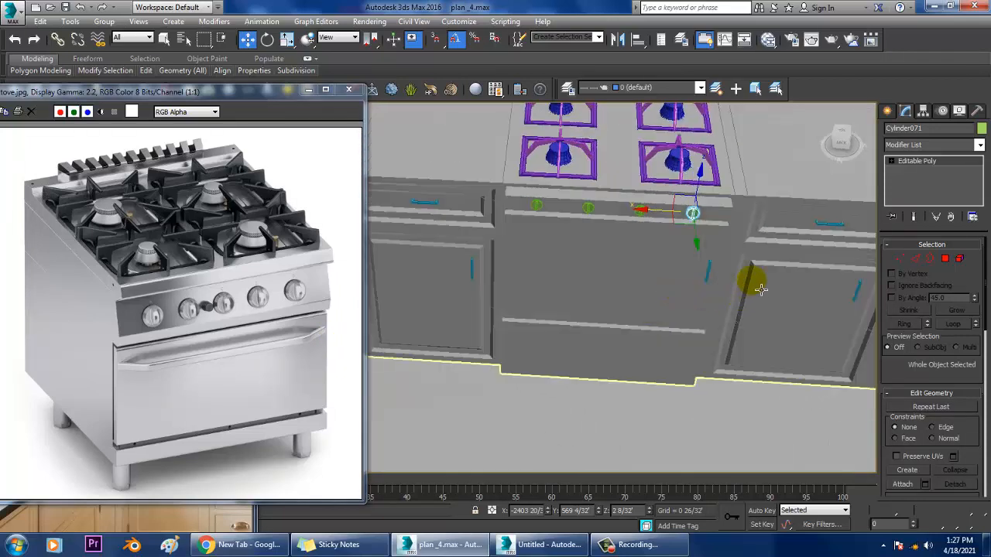
pyautogui.click(707, 272)
pyautogui.press('e')
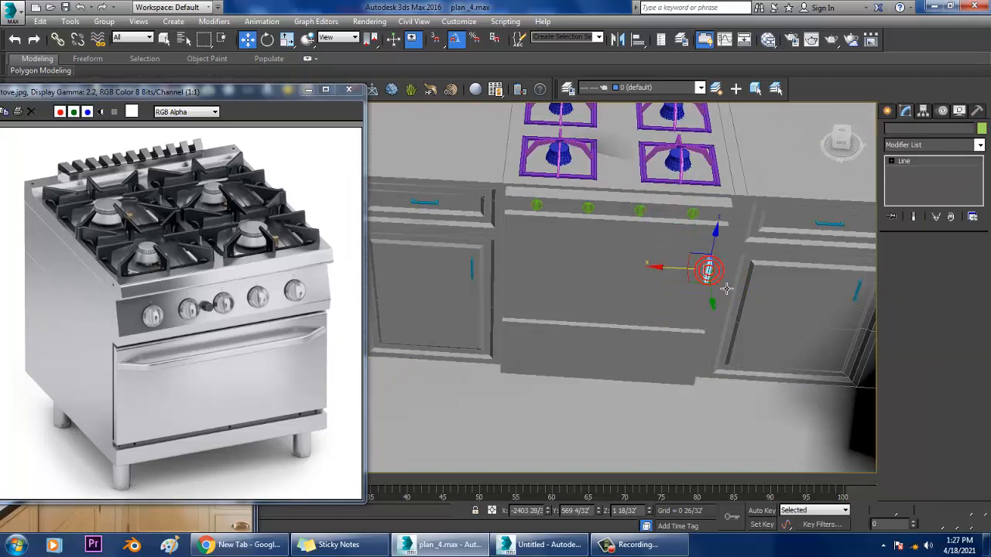
pyautogui.scroll(2, 712, 275)
pyautogui.moveTo(692, 234); pyautogui.dragTo(499, 263)
pyautogui.press('w')
pyautogui.press('e')
pyautogui.press('w')
# Increase the handle's rectangular rendering length to about 1/32'.
pyautogui.scroll(5, 568, 232)
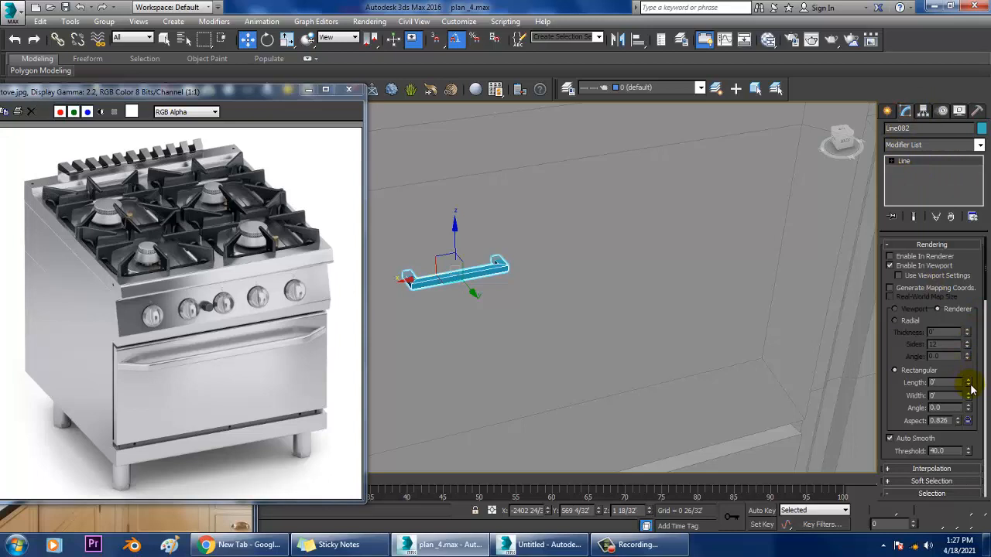
pyautogui.moveTo(973, 370)
pyautogui.mouseDown()
pyautogui.moveTo(981, 365)
pyautogui.moveTo(970, 311)
pyautogui.moveTo(971, 361)
pyautogui.mouseUp()
pyautogui.keyDown('alt'); pyautogui.moveTo(630, 332); pyautogui.dragTo(578, 314, button='middle'); pyautogui.keyUp('alt')
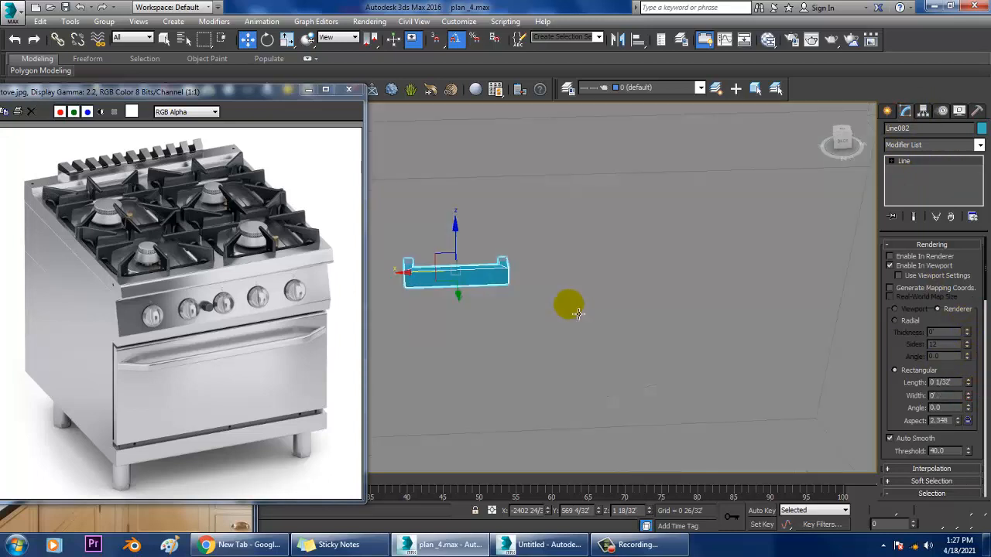
# Move the vertices at one end of the handle along X to lengthen the bar across the oven door.
pyautogui.press('1')
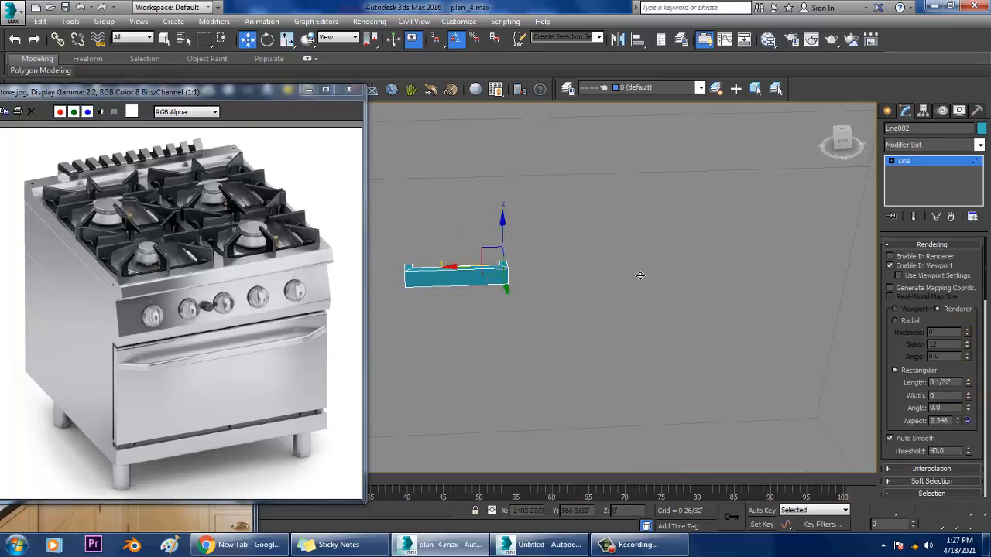
pyautogui.moveTo(639, 276); pyautogui.dragTo(672, 267)
pyautogui.scroll(-5, 671, 267)
pyautogui.keyDown('alt'); pyautogui.moveTo(672, 267); pyautogui.dragTo(687, 277, button='middle'); pyautogui.keyUp('alt')
pyautogui.scroll(2, 646, 290)
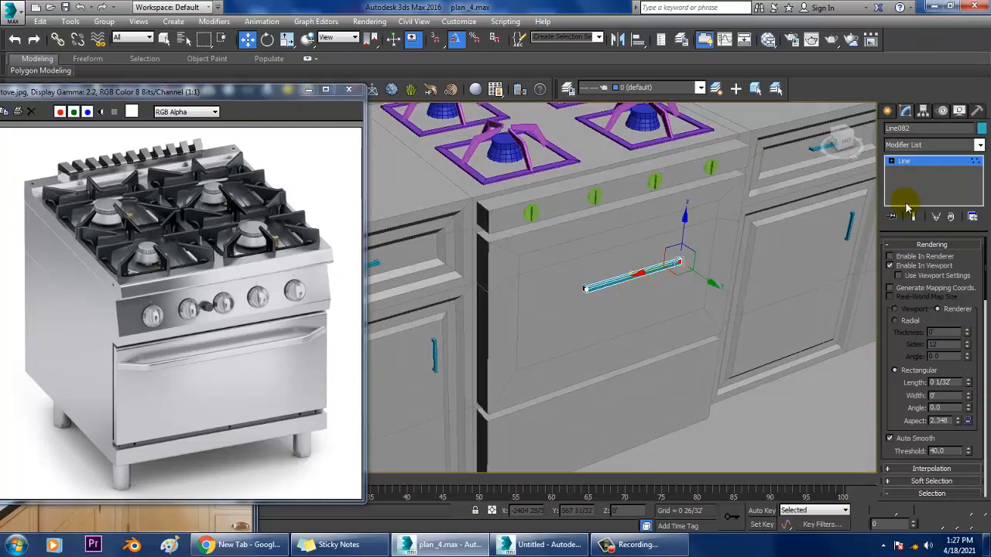
pyautogui.click(917, 164)
# Raise the handle to about 1 27/32' in Z and shift it along X to center it on the oven door.
pyautogui.scroll(5, 579, 248)
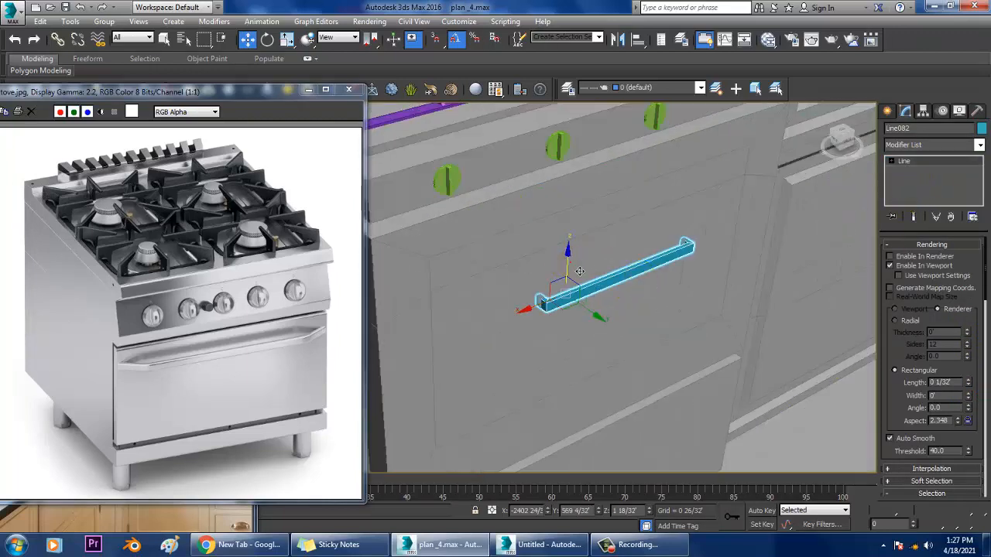
pyautogui.keyDown('alt'); pyautogui.moveTo(572, 205); pyautogui.dragTo(531, 267, button='middle'); pyautogui.keyUp('alt')
pyautogui.hotkey('alt', 'w')
pyautogui.middleClick(725, 209)
pyautogui.hotkey('alt', 'w')
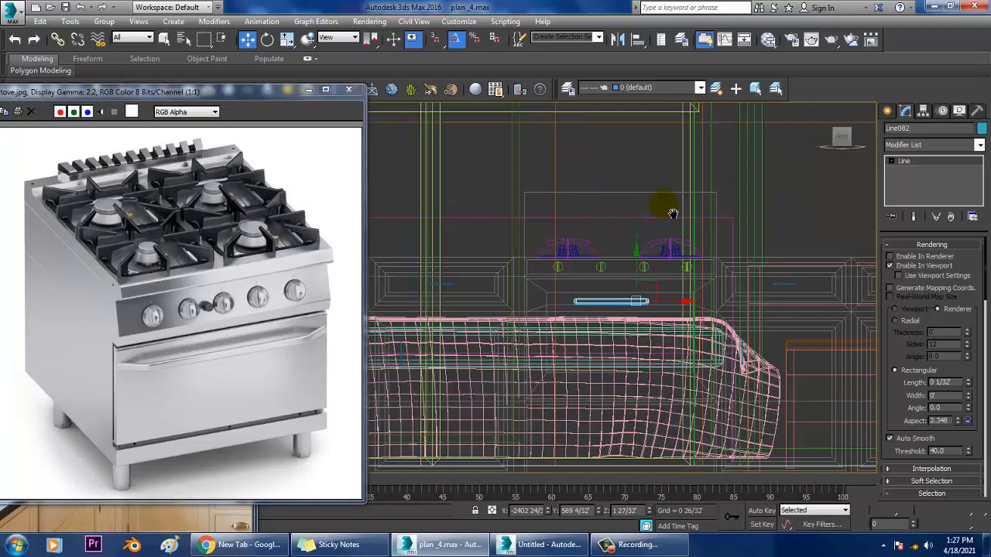
pyautogui.scroll(3, 670, 212)
pyautogui.moveTo(573, 236); pyautogui.dragTo(532, 231, button='middle')
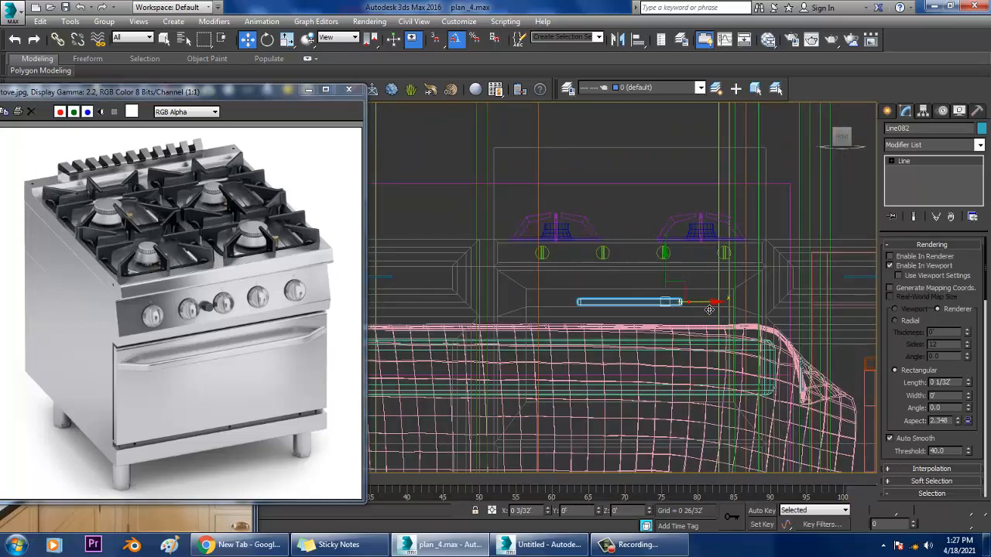
pyautogui.hotkey('alt', 'w')
pyautogui.middleClick(725, 350)
pyautogui.keyDown('alt'); pyautogui.moveTo(712, 344); pyautogui.dragTo(645, 310, button='middle'); pyautogui.keyUp('alt')
pyautogui.hotkey('alt', 'w')
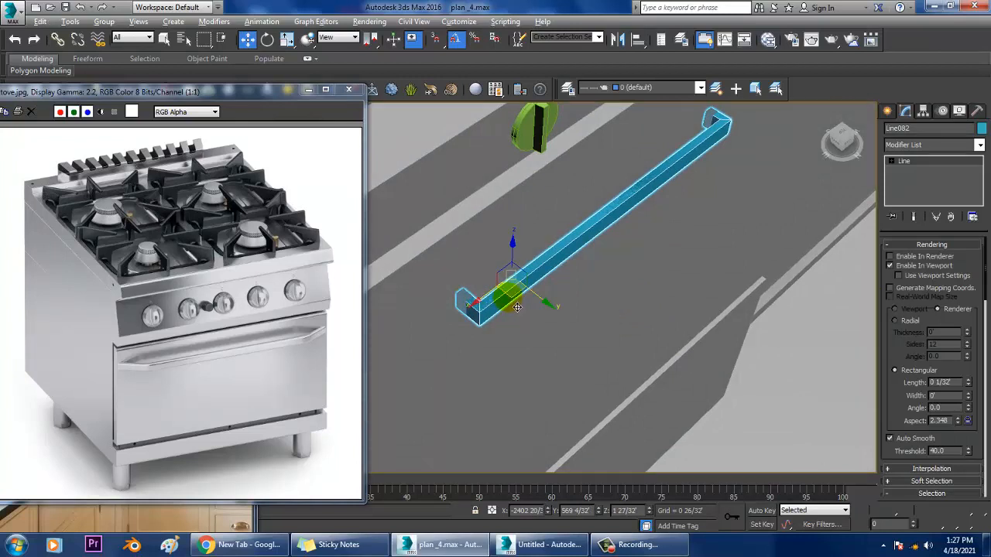
# Isolate the handle and move both legs' end vertices about -1/32' along Y to lengthen the legs.
pyautogui.hotkey('alt', 'q')
pyautogui.keyDown('alt'); pyautogui.moveTo(516, 307); pyautogui.dragTo(548, 291, button='middle'); pyautogui.keyUp('alt')
pyautogui.scroll(-3, 622, 236)
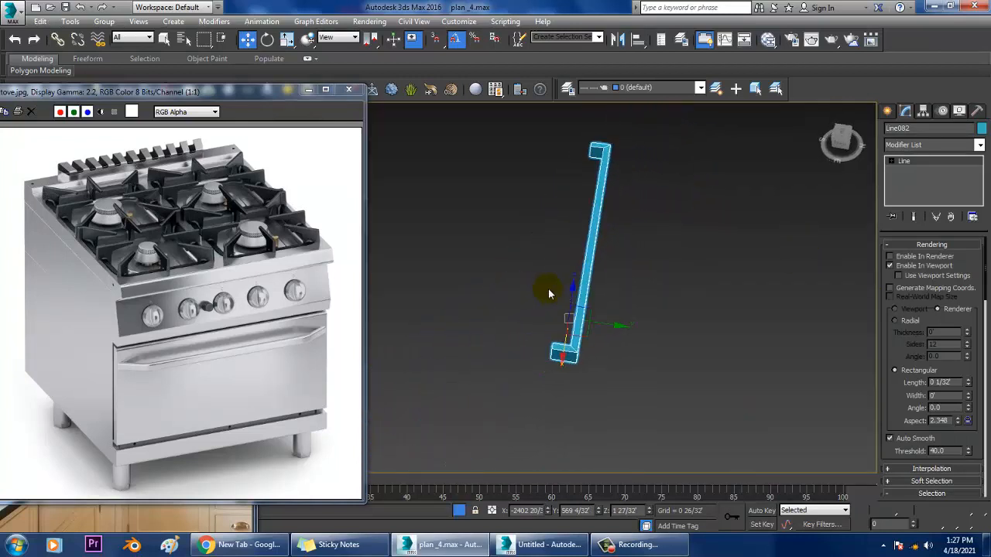
pyautogui.press('1')
pyautogui.moveTo(513, 315); pyautogui.dragTo(556, 365)
pyautogui.moveTo(562, 148); pyautogui.dragTo(575, 211, button='middle')
pyautogui.keyDown('ctrl'); pyautogui.moveTo(566, 183); pyautogui.dragTo(606, 219); pyautogui.keyUp('ctrl')
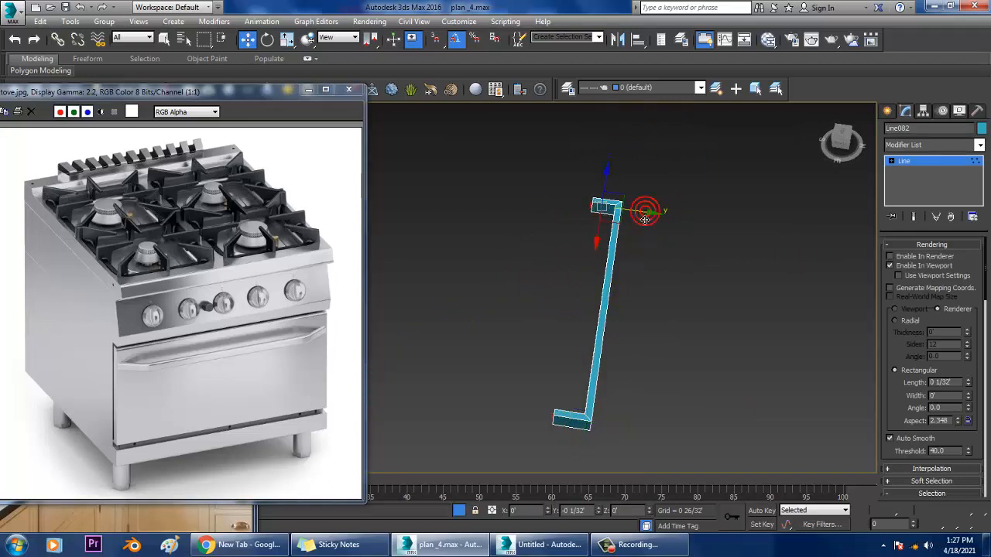
pyautogui.keyDown('alt'); pyautogui.moveTo(668, 247); pyautogui.dragTo(638, 271, button='middle'); pyautogui.keyUp('alt')
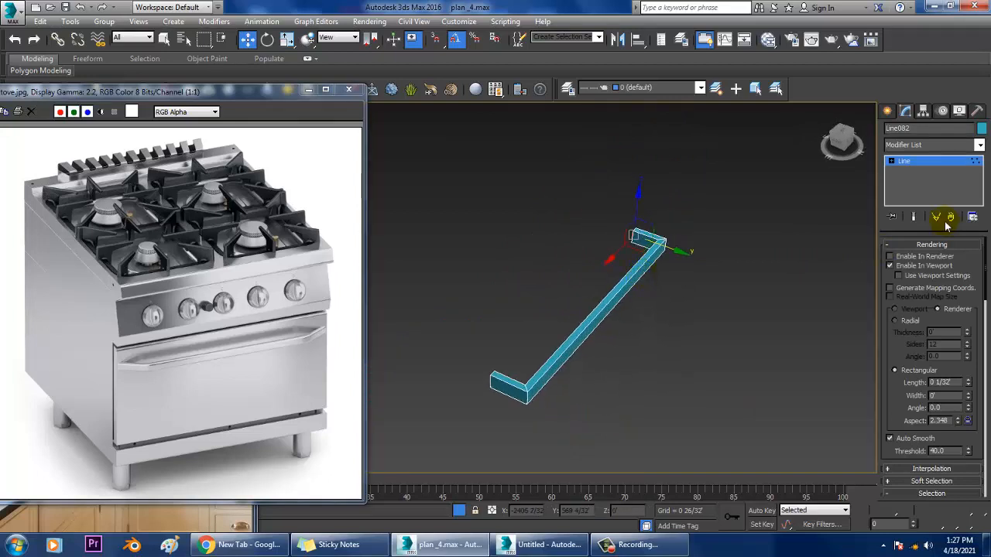
pyautogui.click(926, 169)
# Fillet the two corner vertices where the handle's legs meet its long bar.
pyautogui.keyDown('alt'); pyautogui.moveTo(707, 255); pyautogui.dragTo(838, 338, button='middle'); pyautogui.keyUp('alt')
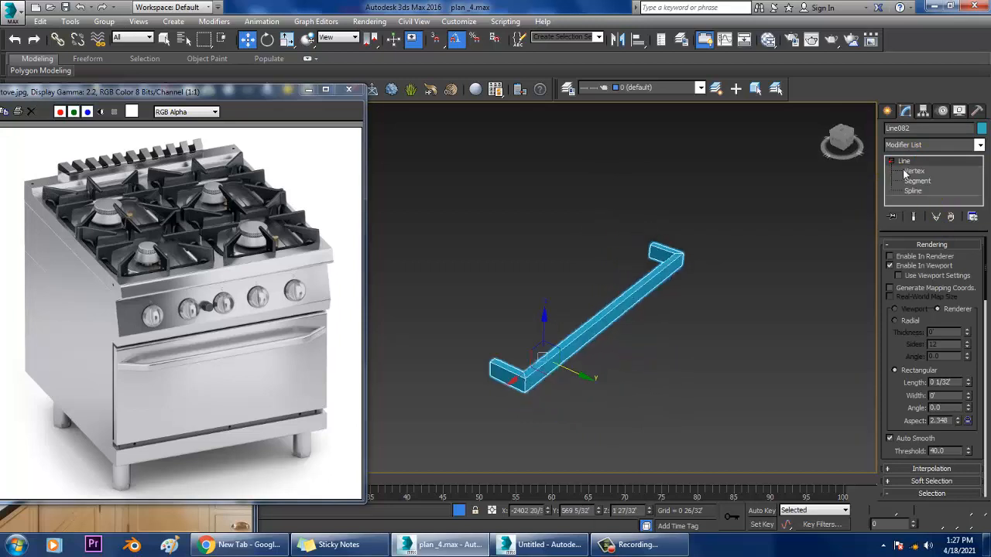
pyautogui.click(914, 171)
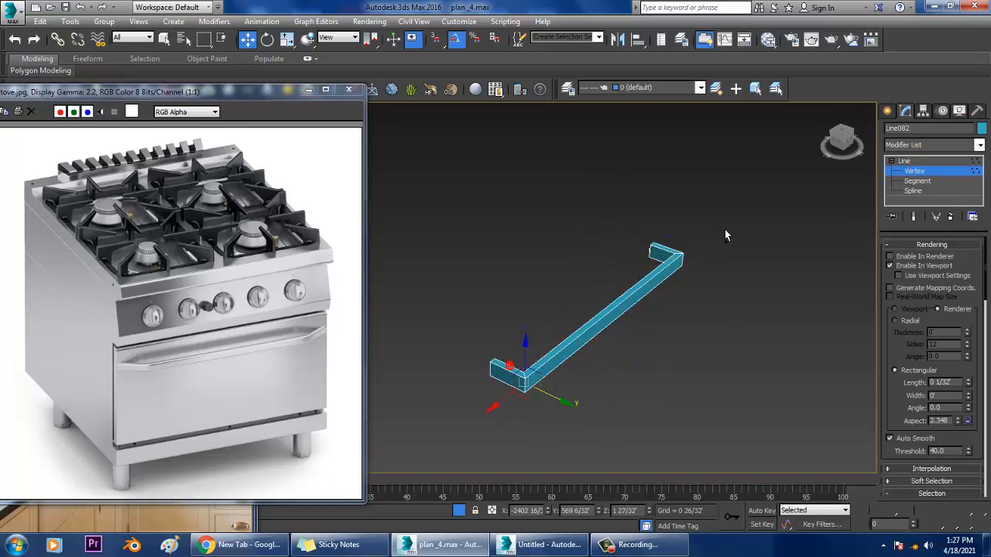
pyautogui.moveTo(725, 236); pyautogui.dragTo(681, 296)
pyautogui.moveTo(901, 428); pyautogui.dragTo(899, 235)
pyautogui.moveTo(908, 145); pyautogui.dragTo(903, 133)
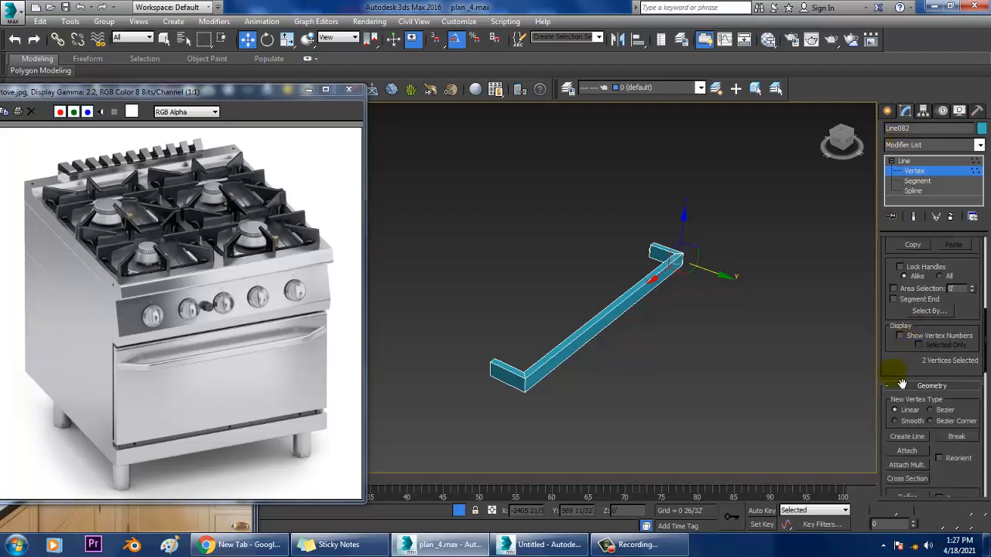
pyautogui.keyDown('alt'); pyautogui.moveTo(675, 293); pyautogui.dragTo(646, 283, button='middle'); pyautogui.keyUp('alt')
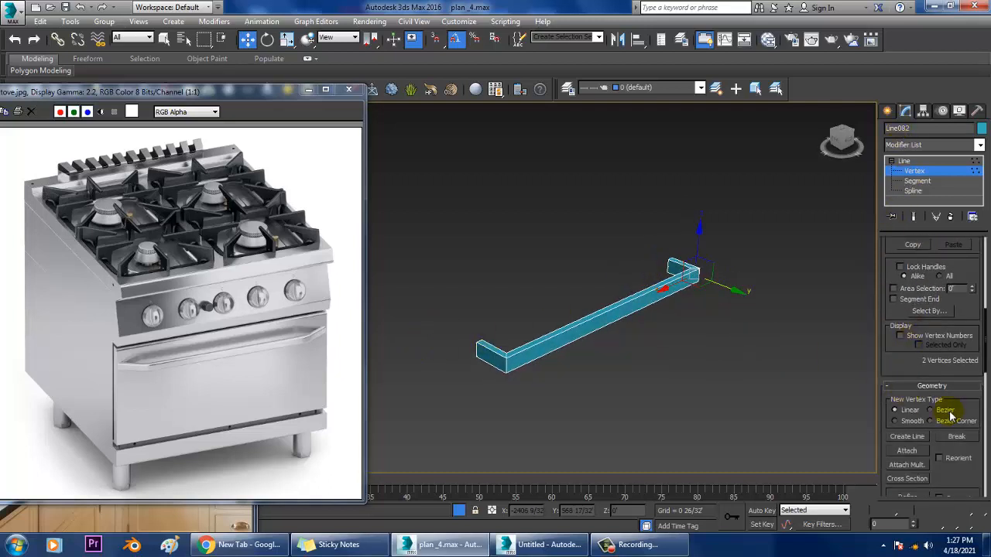
pyautogui.moveTo(930, 377); pyautogui.dragTo(931, 107)
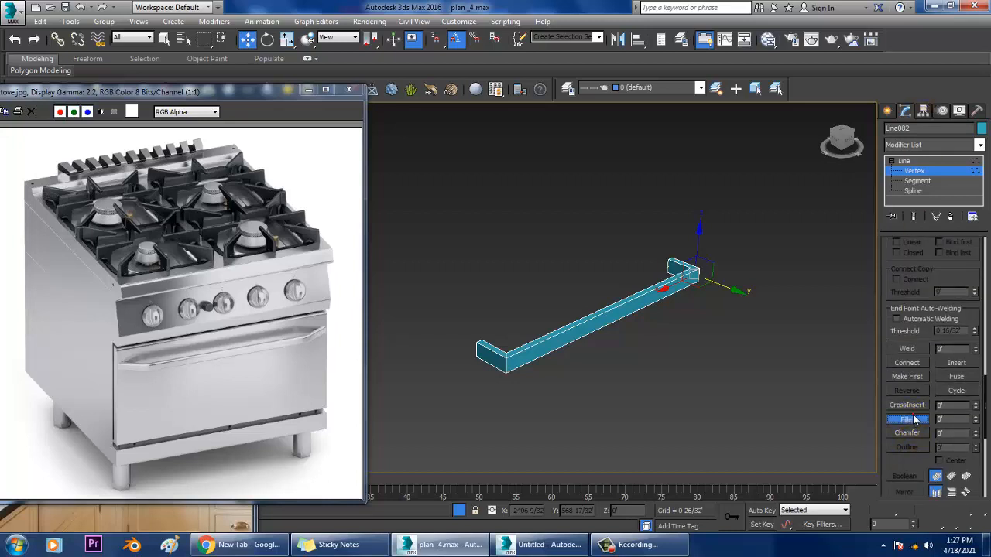
pyautogui.moveTo(509, 379); pyautogui.dragTo(508, 374)
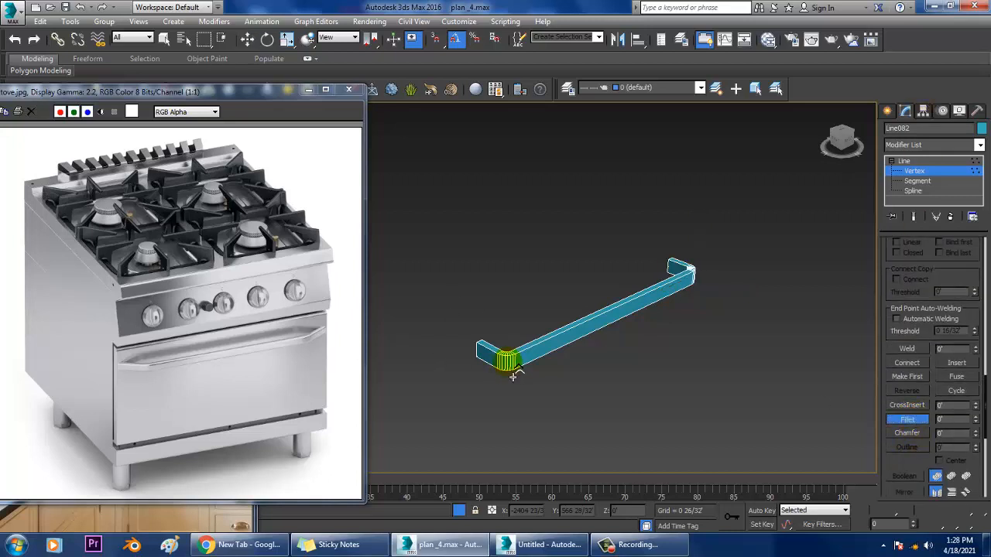
# End the handle's isolation and shift the whole handle slightly along X to center it on the oven door.
pyautogui.rightClick(691, 243)
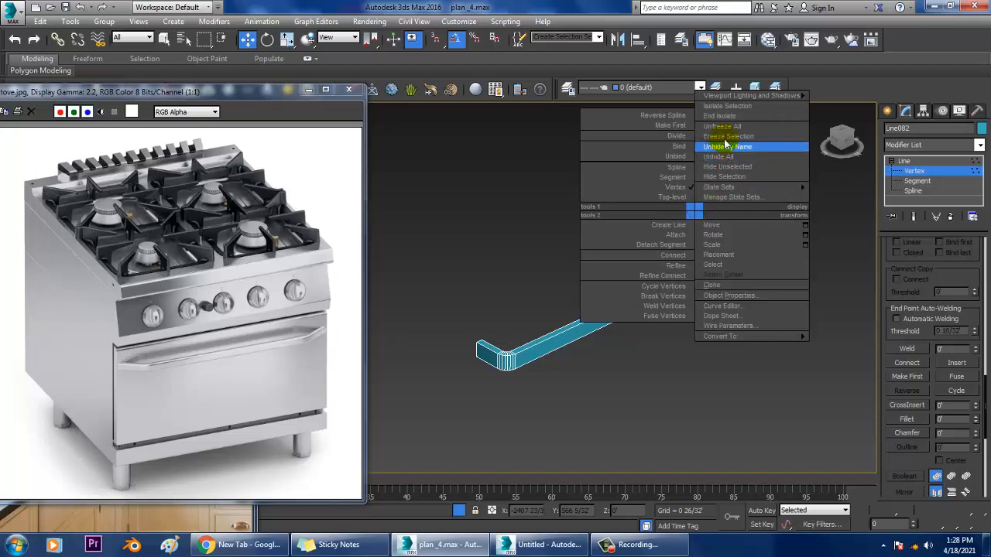
pyautogui.click(720, 115)
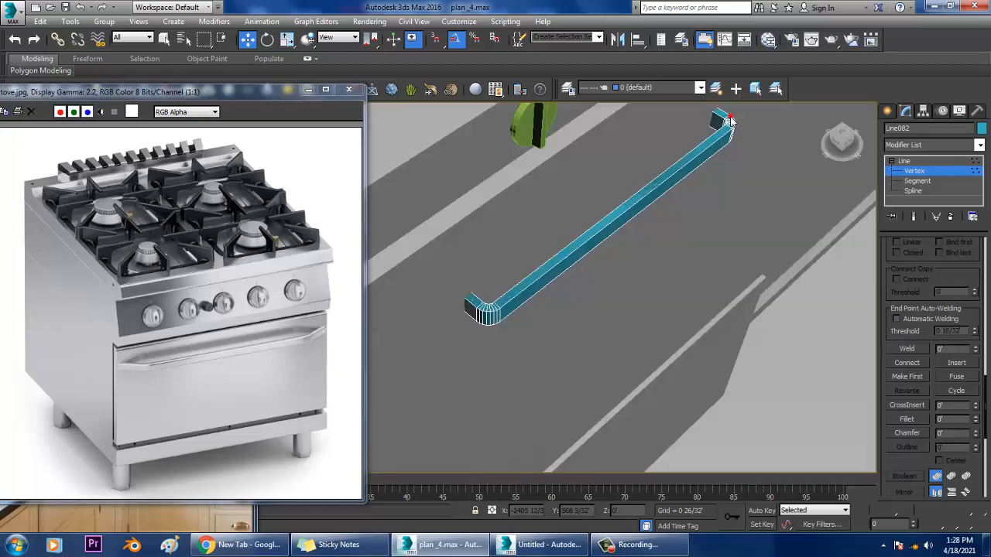
pyautogui.click(926, 161)
pyautogui.keyDown('alt'); pyautogui.moveTo(609, 283); pyautogui.dragTo(566, 248, button='middle'); pyautogui.keyUp('alt')
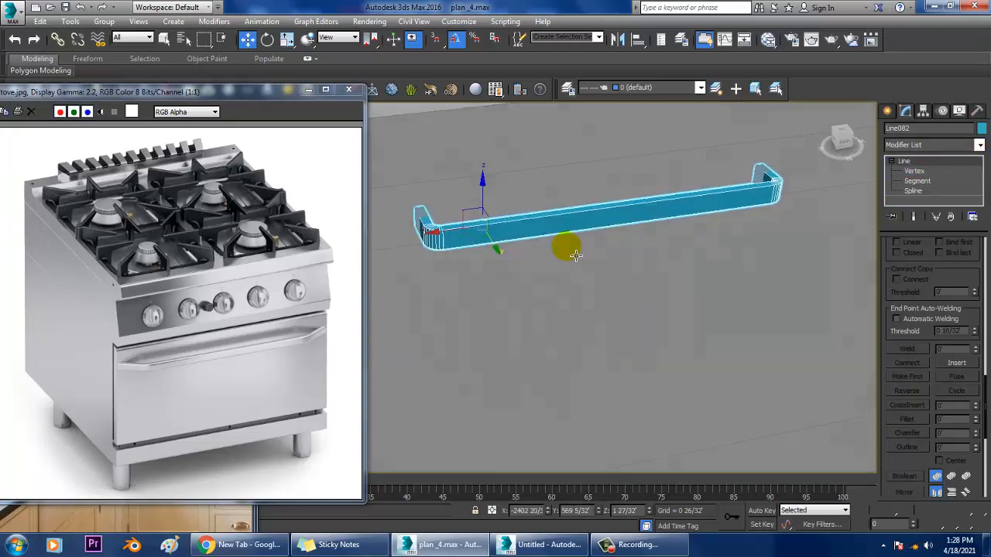
pyautogui.scroll(-5, 573, 243)
pyautogui.scroll(2, 580, 232)
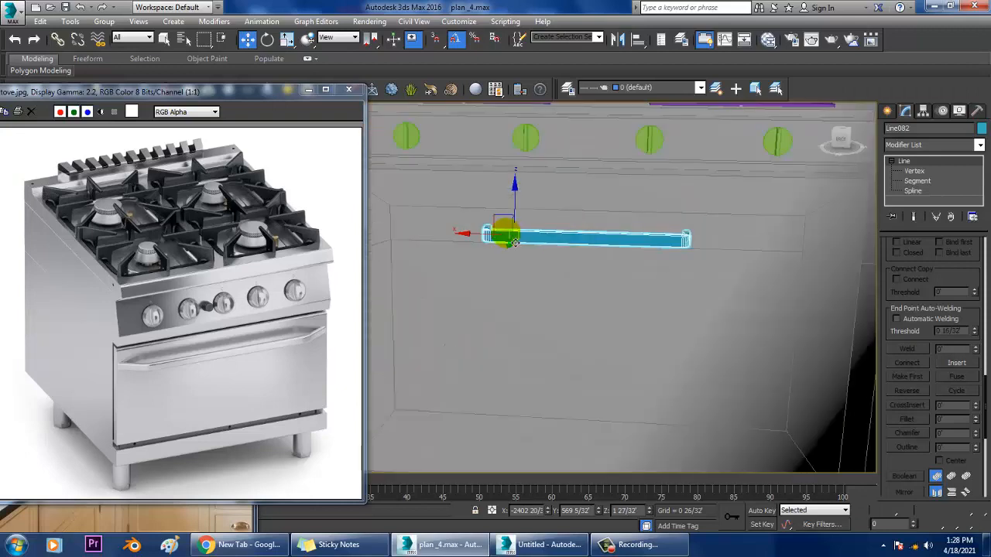
pyautogui.moveTo(470, 236); pyautogui.dragTo(487, 239)
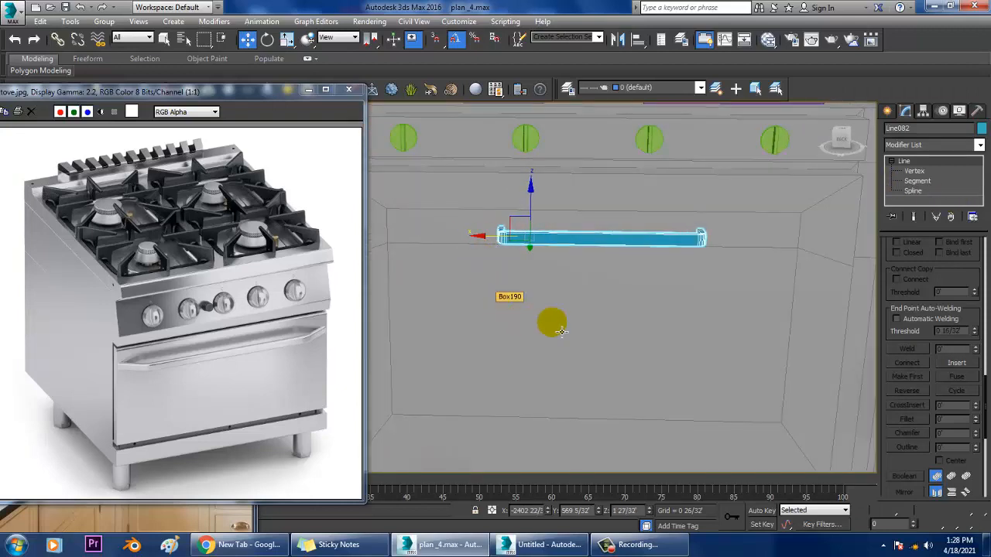
pyautogui.scroll(-5, 633, 325)
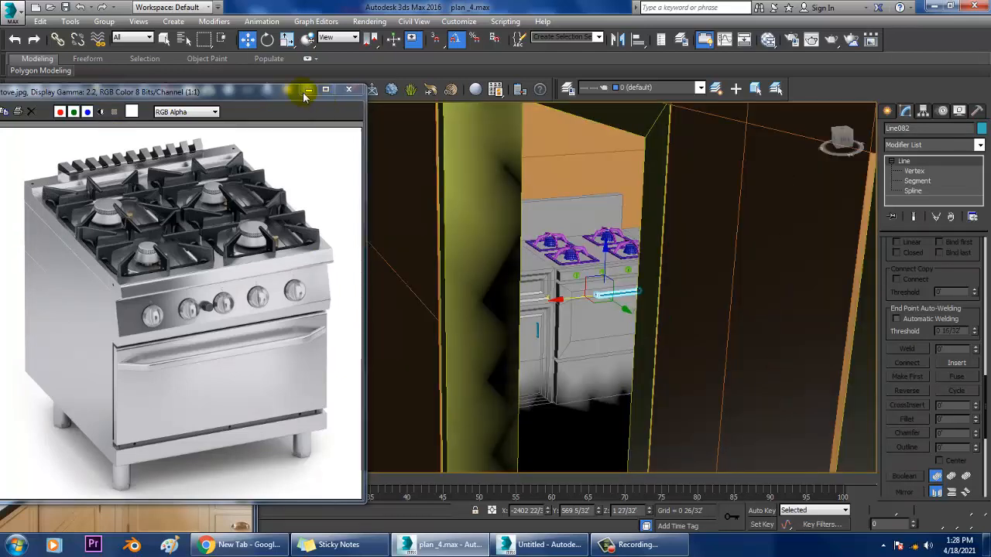
pyautogui.keyDown('alt'); pyautogui.moveTo(655, 216); pyautogui.dragTo(542, 248, button='middle'); pyautogui.keyUp('alt')
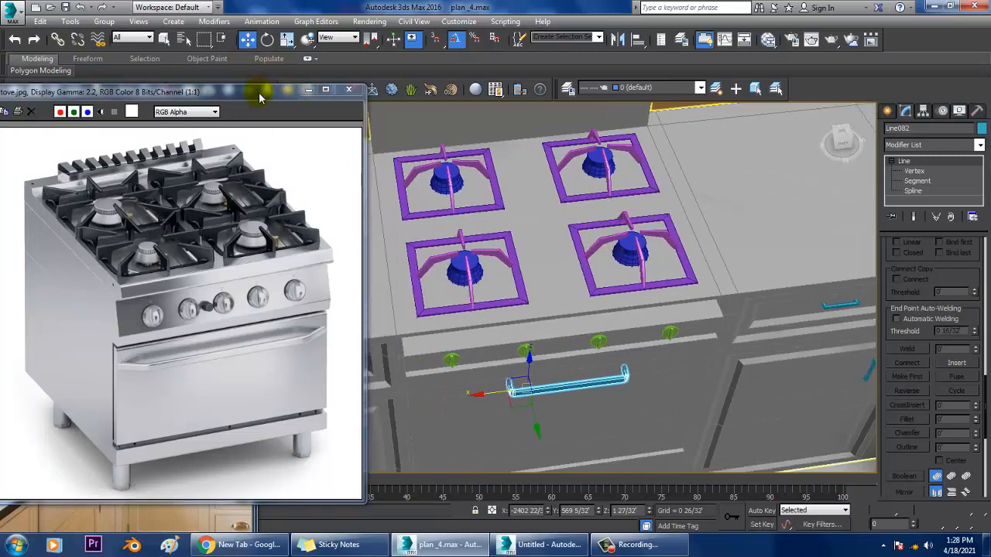
# Move the stove reference aside and open the image Ideas-For-Kitchen-Remodeling-Floor-Plans-for-Wood-Kitchen-Cabinets from the Plan_1 folder.
pyautogui.moveTo(260, 96); pyautogui.dragTo(211, 463)
pyautogui.click(165, 126)
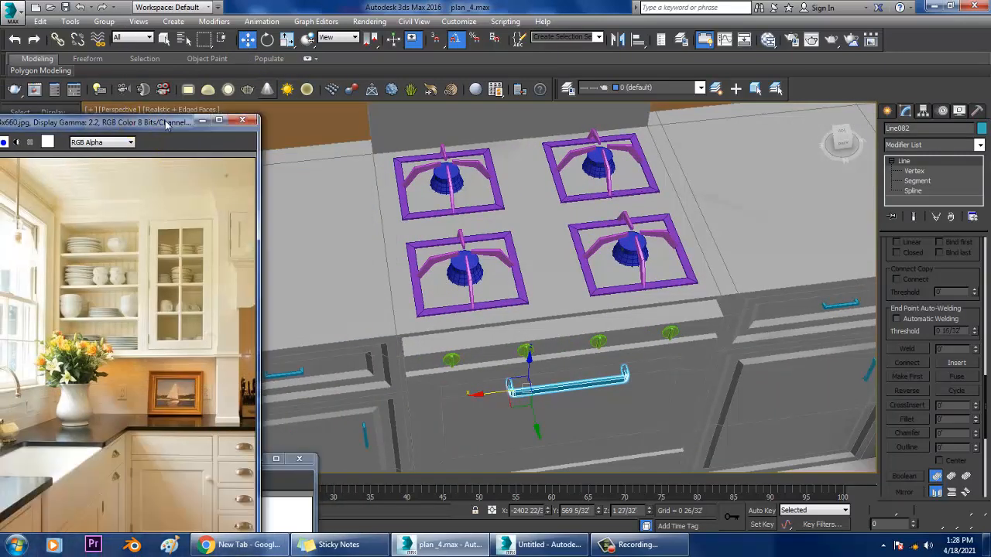
pyautogui.click(369, 20)
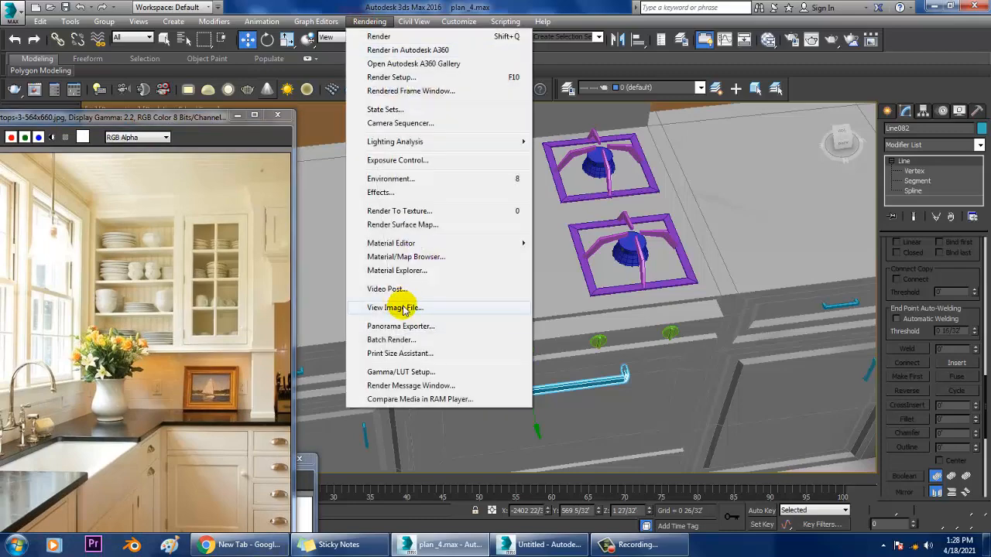
pyautogui.click(397, 307)
pyautogui.click(107, 108)
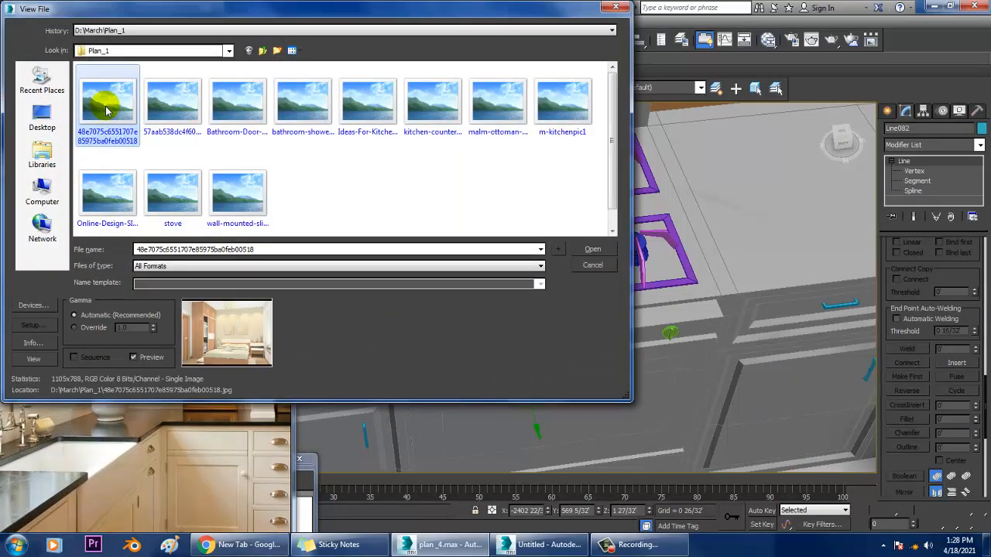
pyautogui.press('Right')
pyautogui.press('Right')
pyautogui.press('Right')
pyautogui.press('Right')
pyautogui.press('Right')
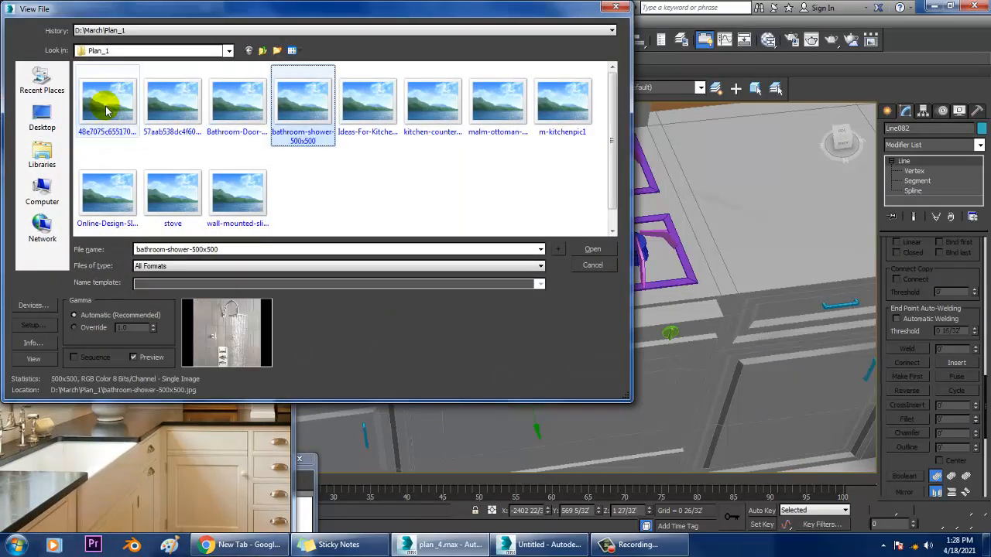
pyautogui.press('Left')
pyautogui.doubleClick(365, 102)
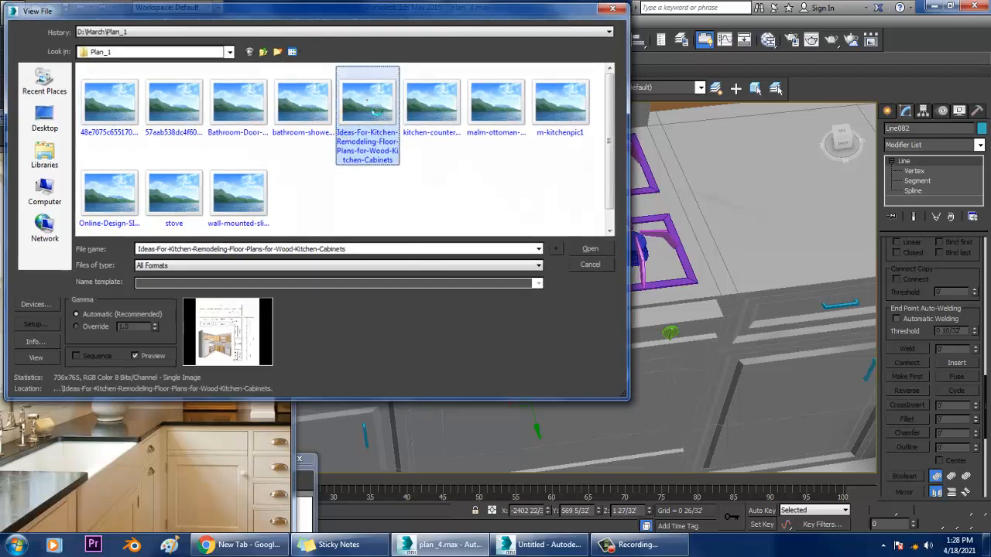
# Examine the kitchen floor plan and cabinet rendering at full size, then restore the image window beside the viewport.
pyautogui.scroll(2, 429, 385)
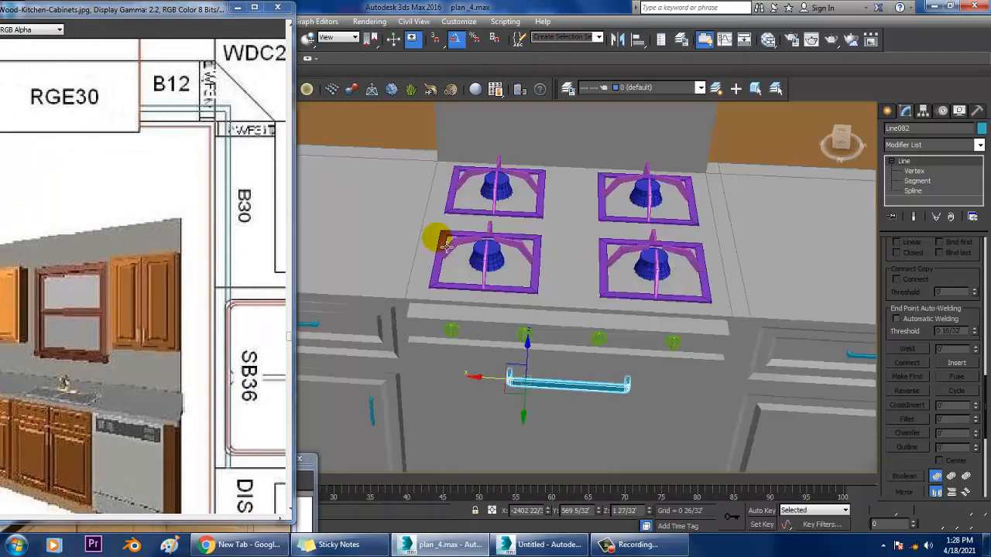
pyautogui.doubleClick(107, 10)
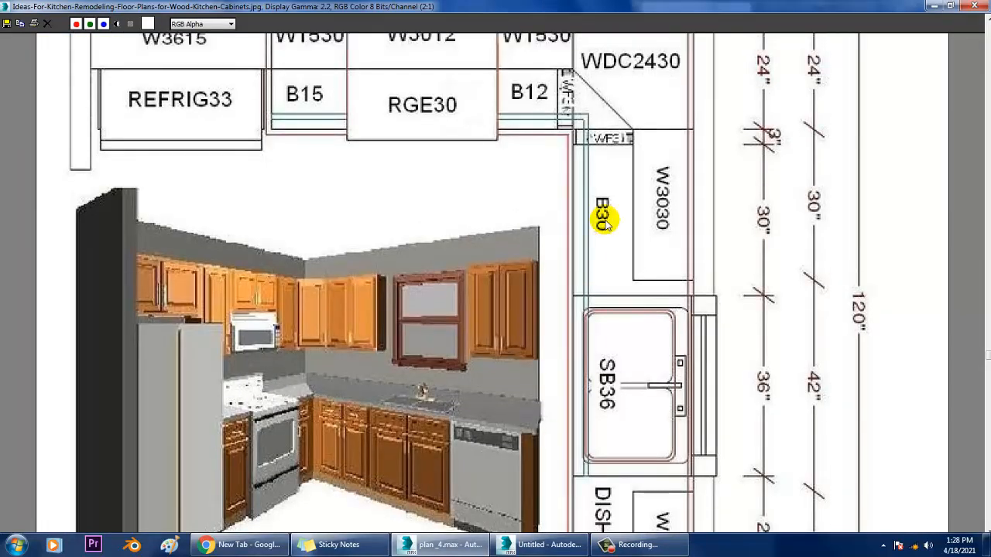
pyautogui.click(956, 8)
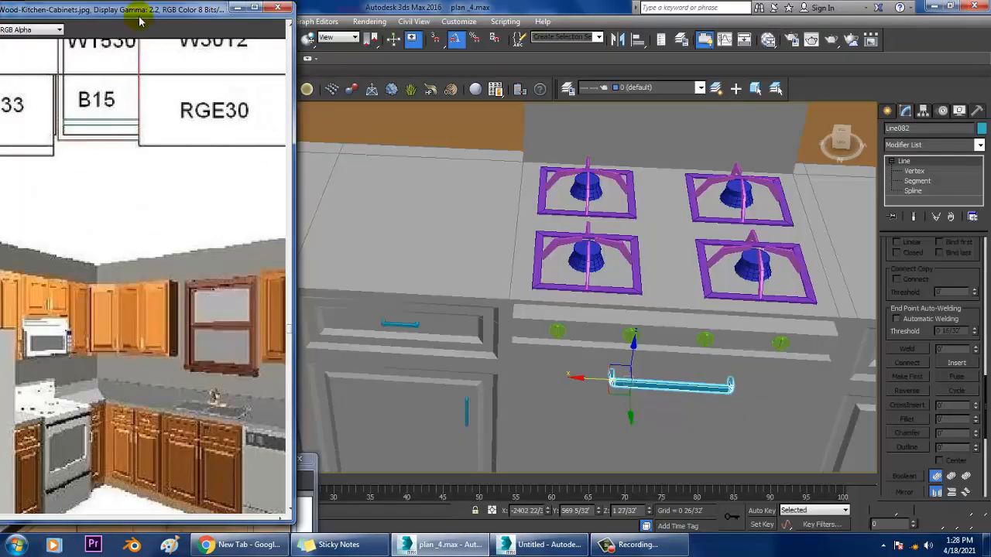
pyautogui.moveTo(145, 13); pyautogui.dragTo(208, 12)
pyautogui.moveTo(633, 267); pyautogui.dragTo(751, 316, button='middle')
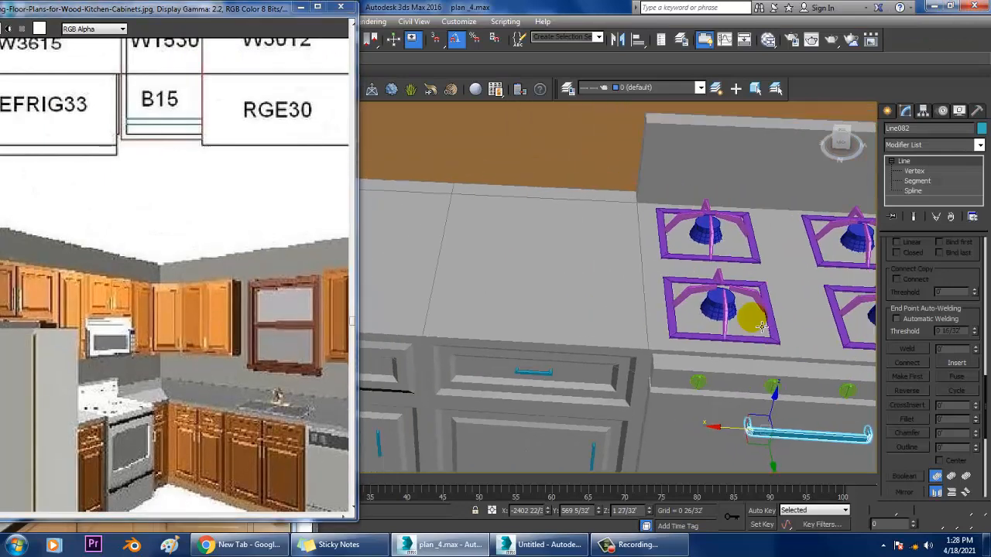
# Draw a box about 17/32' long, 1 4/32' wide and 2 4/32' high on the floor beside the counter's wall end.
pyautogui.scroll(-5, 749, 307)
pyautogui.keyDown('alt'); pyautogui.moveTo(713, 257); pyautogui.dragTo(648, 287, button='middle'); pyautogui.keyUp('alt')
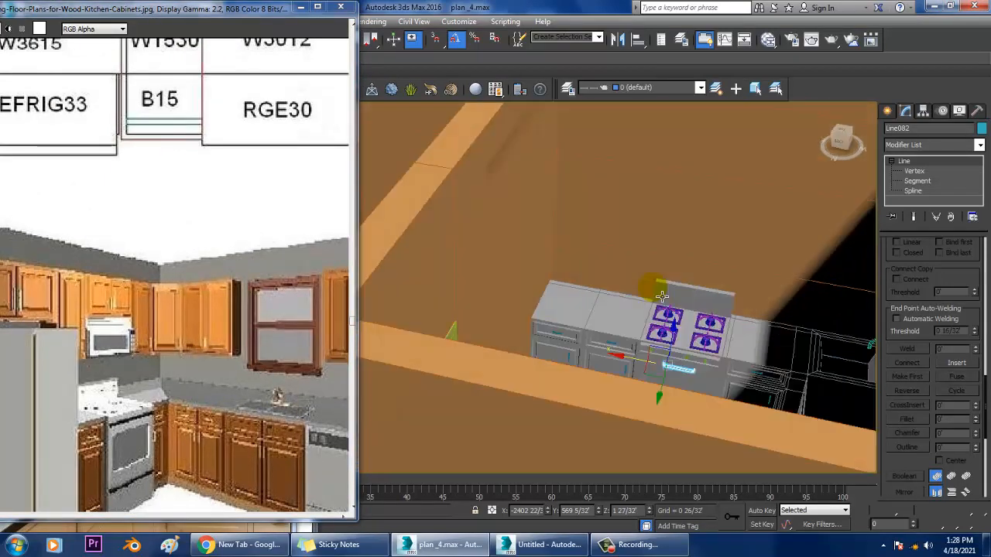
pyautogui.click(887, 111)
pyautogui.click(908, 190)
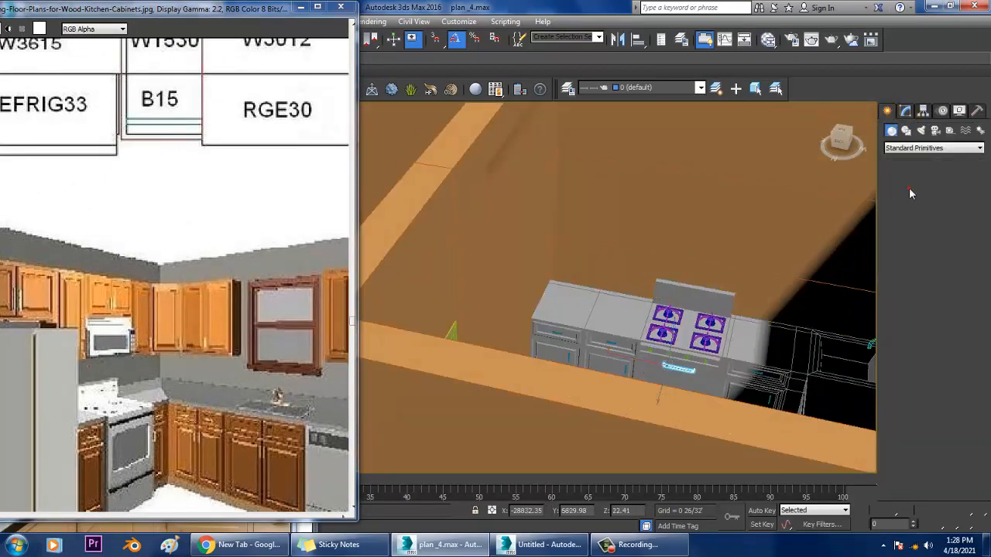
pyautogui.keyDown('alt'); pyautogui.moveTo(433, 295); pyautogui.dragTo(667, 365, button='middle'); pyautogui.keyUp('alt')
pyautogui.moveTo(541, 354)
pyautogui.mouseDown()
pyautogui.moveTo(561, 386)
pyautogui.moveTo(537, 354)
pyautogui.mouseUp()
pyautogui.click(569, 320)
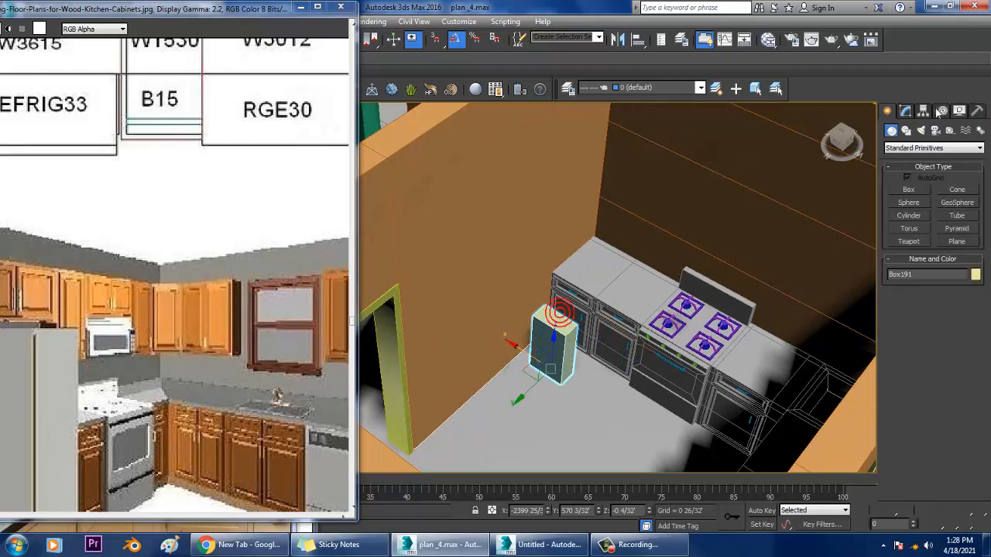
# Raise the new box above the counter to a Z position of 5 22/32'.
pyautogui.click(905, 111)
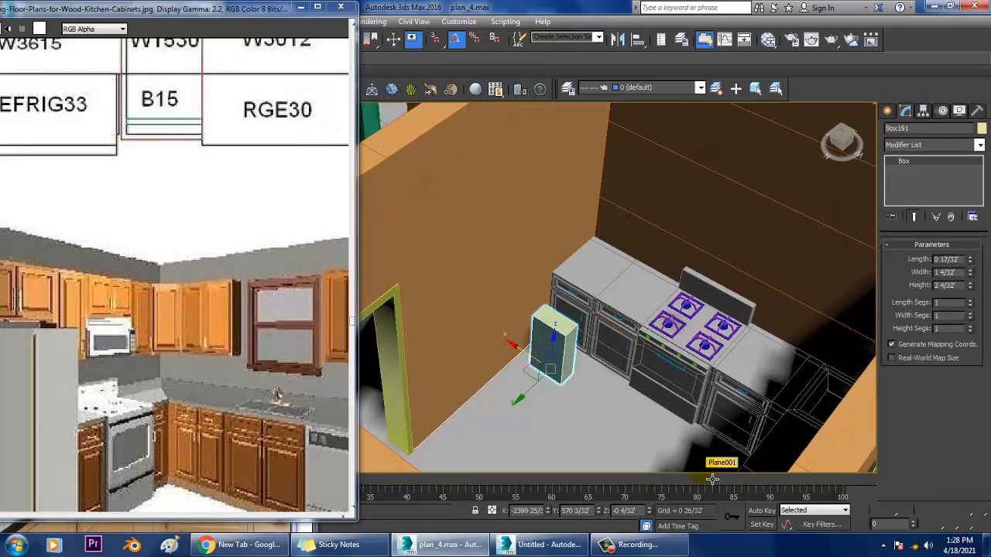
pyautogui.moveTo(565, 542)
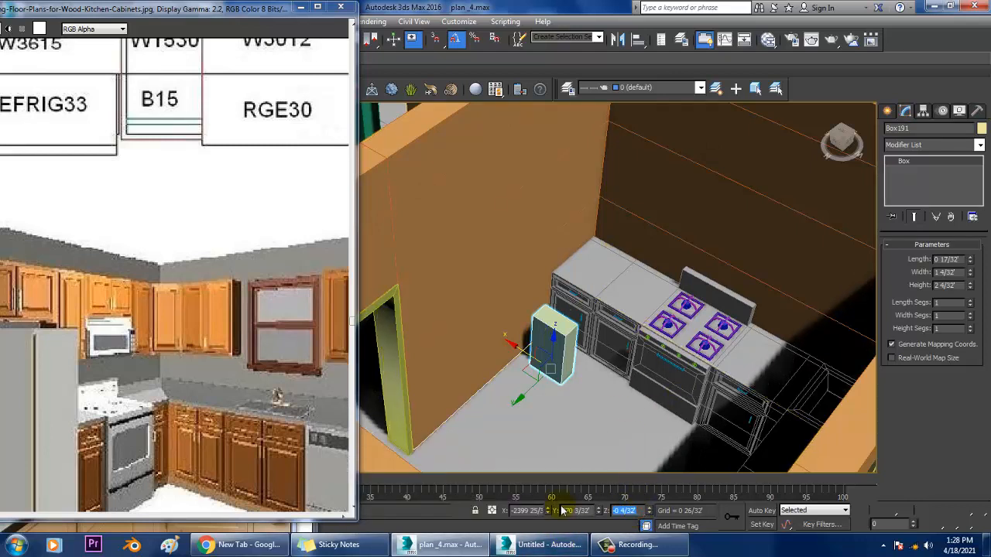
pyautogui.press('Return')
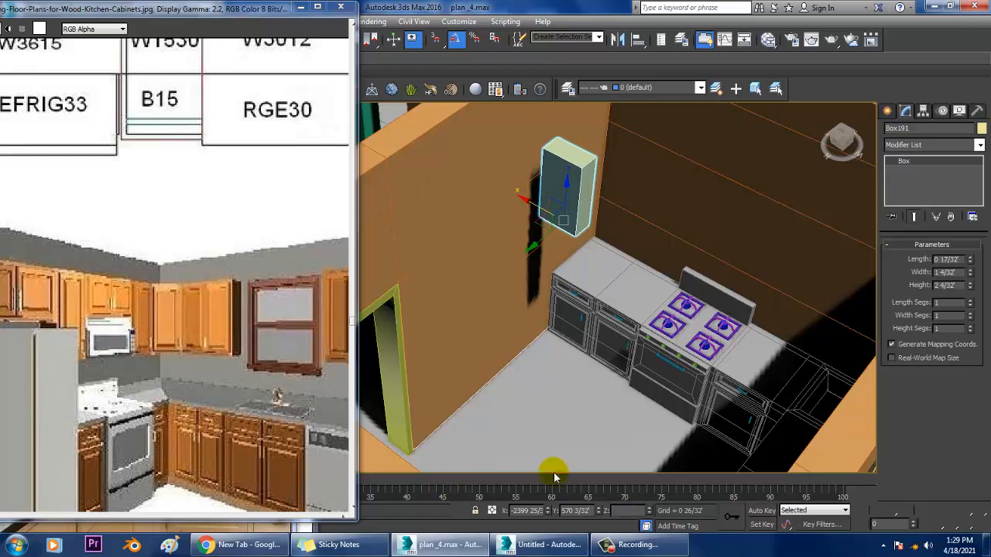
# Lower the box by setting its Z position to 5.5' and finally to 5'.
pyautogui.keyDown('alt'); pyautogui.moveTo(545, 256); pyautogui.dragTo(647, 271, button='middle'); pyautogui.keyUp('alt')
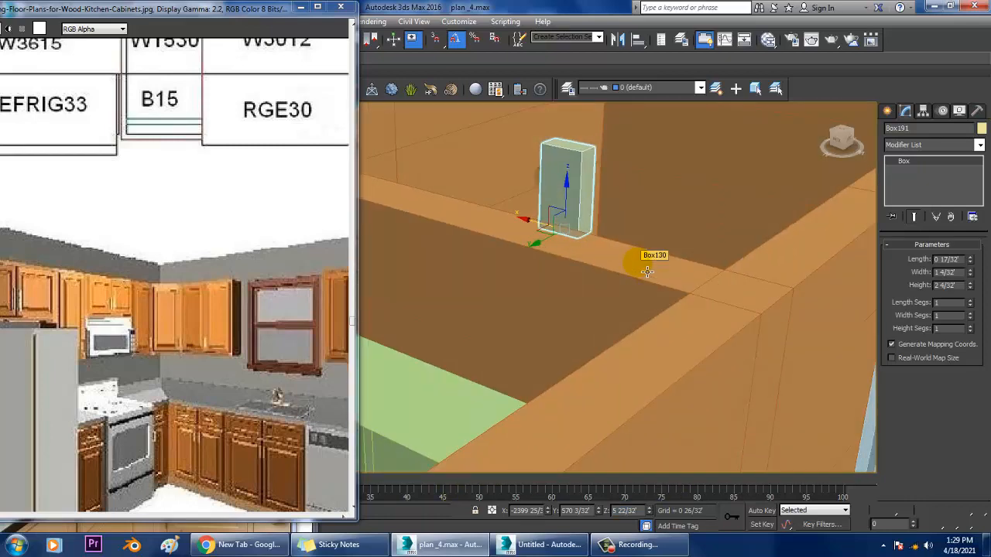
pyautogui.scroll(8, 647, 271)
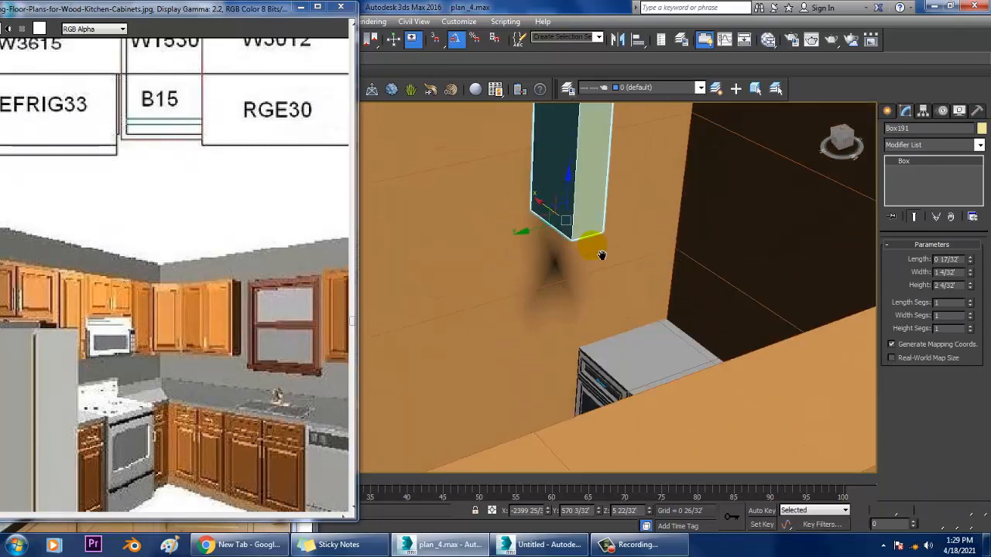
pyautogui.moveTo(601, 255); pyautogui.dragTo(612, 264, button='middle')
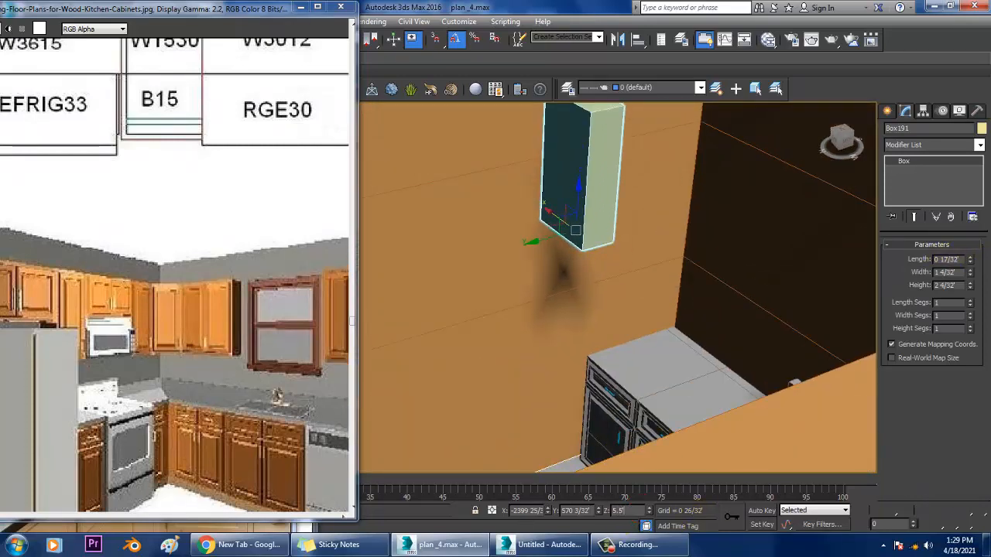
pyautogui.press('Return')
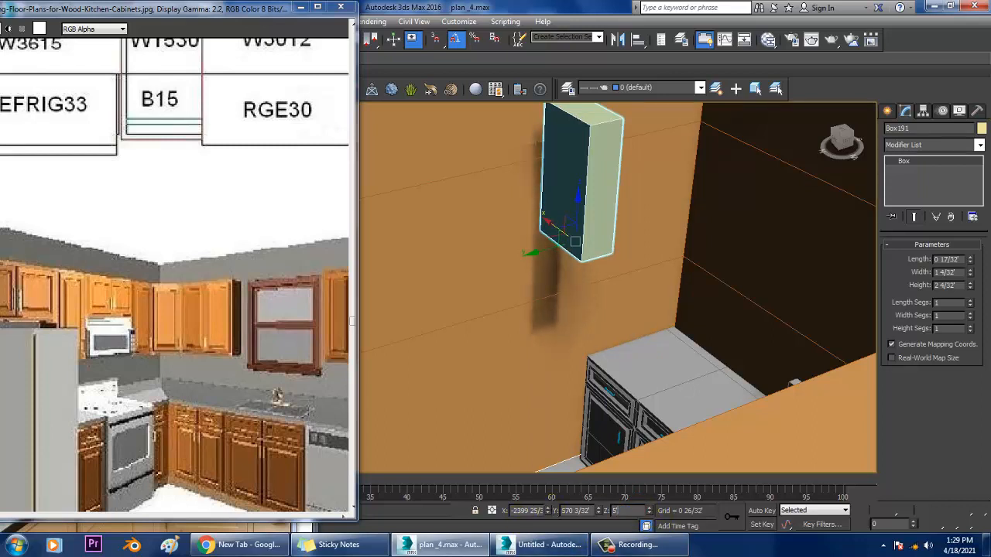
pyautogui.press('Return')
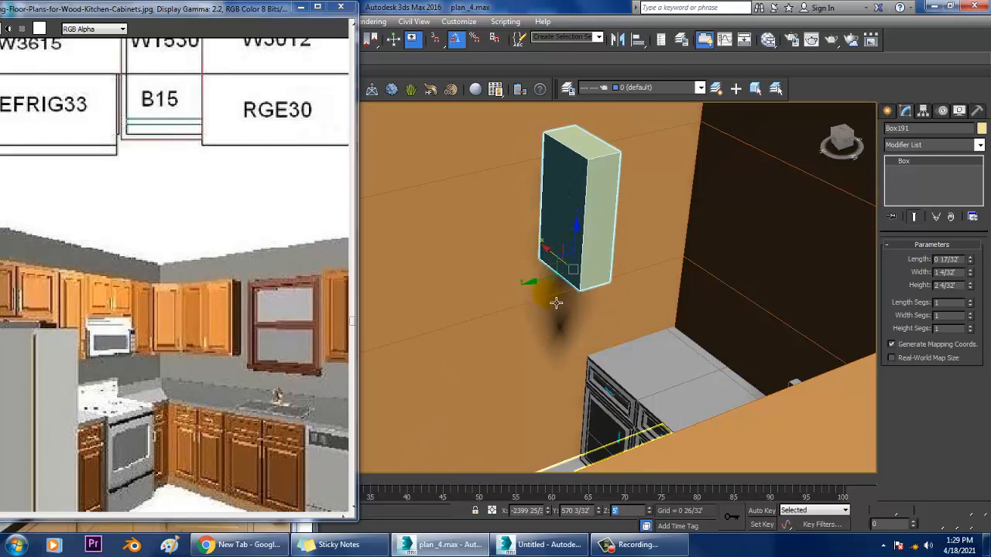
# Slide the raised box along X in the top view until its end sits flush against the side wall.
pyautogui.moveTo(555, 303); pyautogui.dragTo(692, 275)
pyautogui.moveTo(693, 275); pyautogui.dragTo(723, 271, button='middle')
pyautogui.press('r')
pyautogui.scroll(-5, 686, 259)
pyautogui.hotkey('alt', 'w')
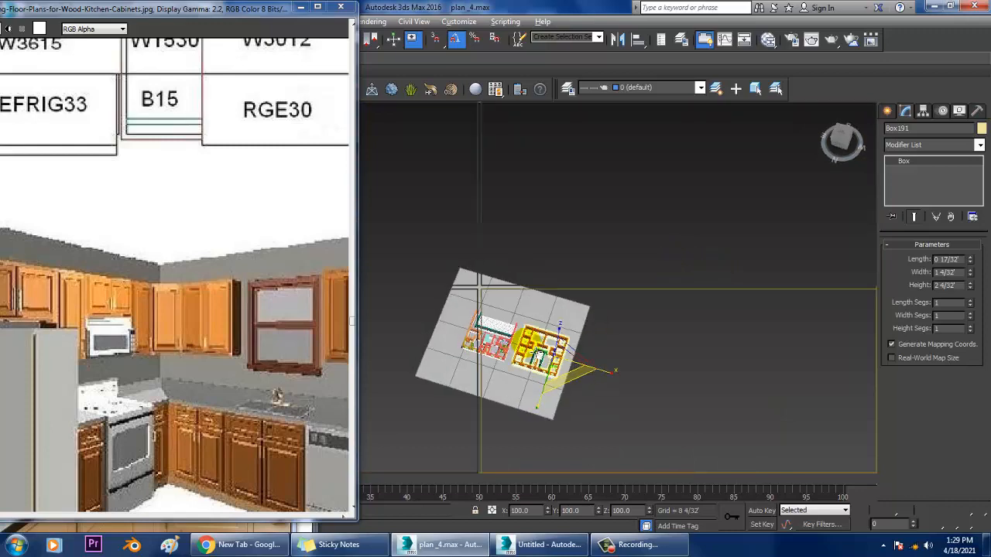
pyautogui.moveTo(437, 238); pyautogui.dragTo(445, 246, button='middle')
pyautogui.hotkey('alt', 'w')
pyautogui.scroll(5, 494, 232)
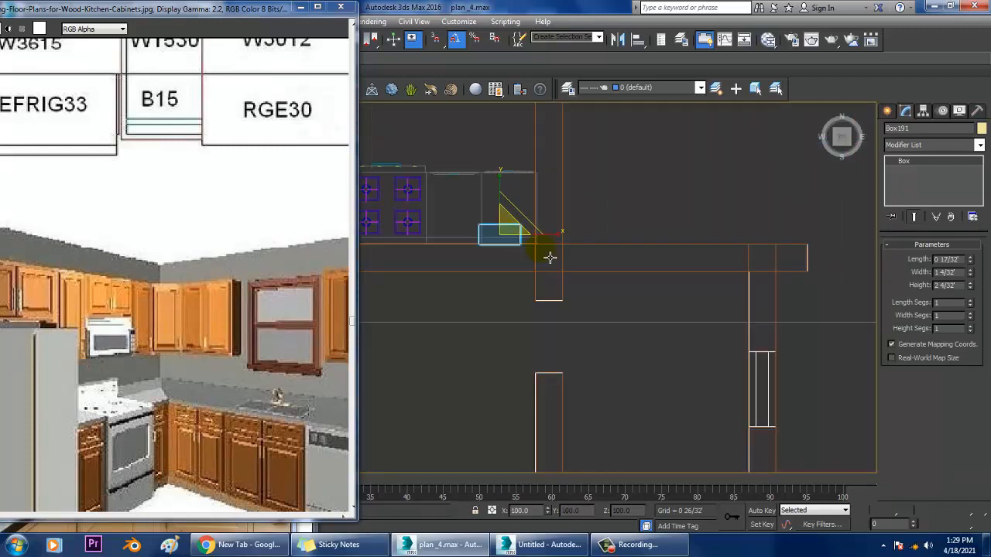
pyautogui.scroll(8, 551, 269)
pyautogui.press('w')
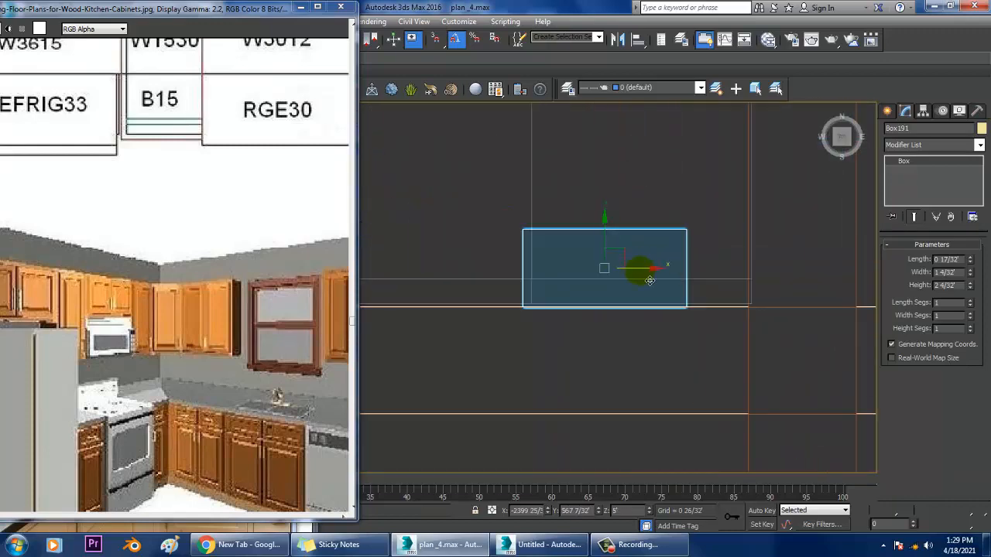
pyautogui.moveTo(648, 275); pyautogui.dragTo(708, 273)
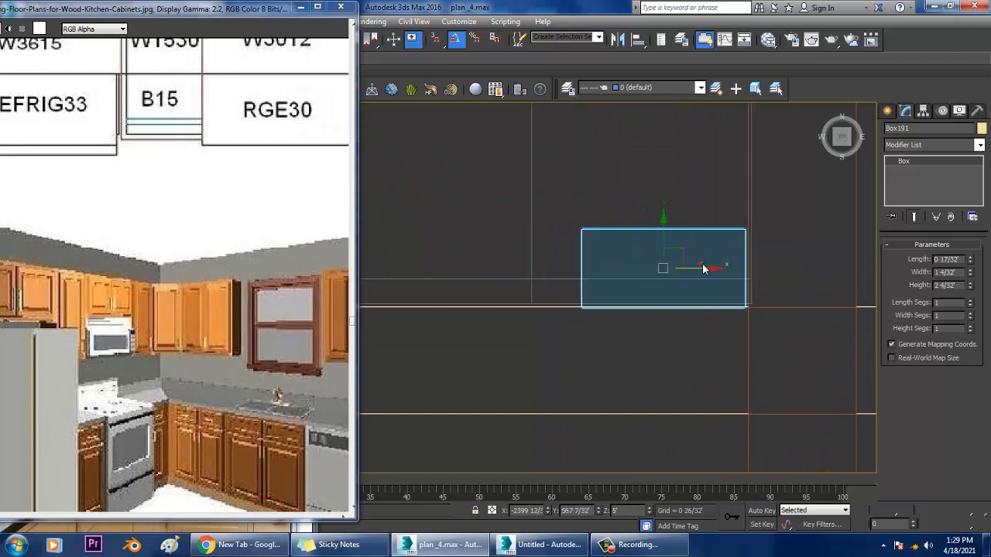
pyautogui.click(706, 269)
pyautogui.click(718, 271)
pyautogui.moveTo(718, 282); pyautogui.dragTo(721, 281)
# Set the box's length to 1' and finally to 0.6', and align its back face with the rear wall.
pyautogui.moveTo(970, 276); pyautogui.dragTo(971, 258)
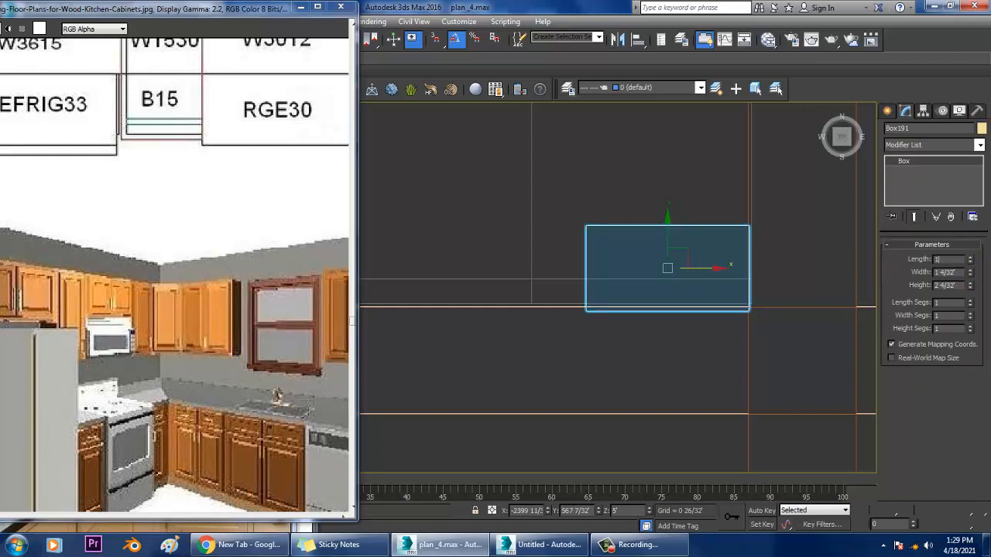
pyautogui.press('Return')
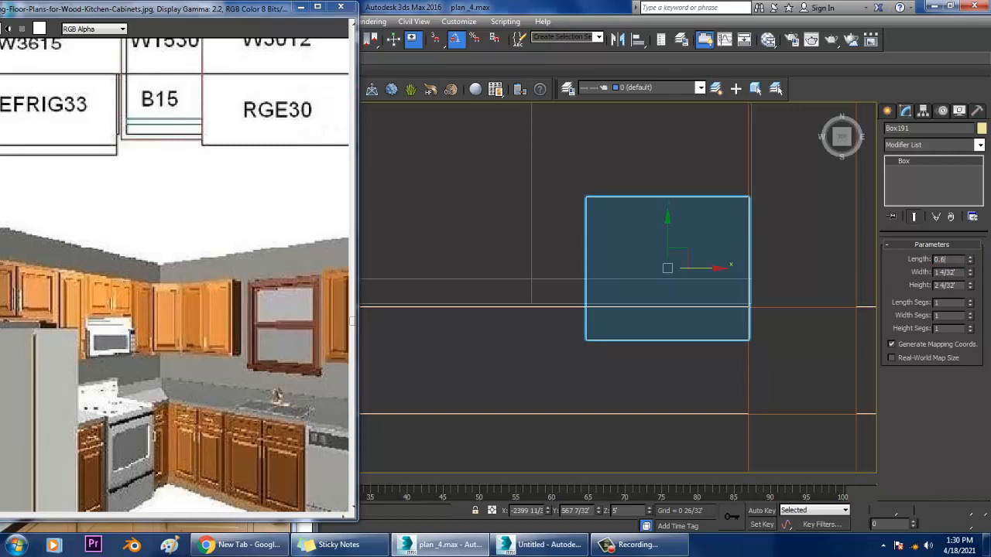
pyautogui.press('Return')
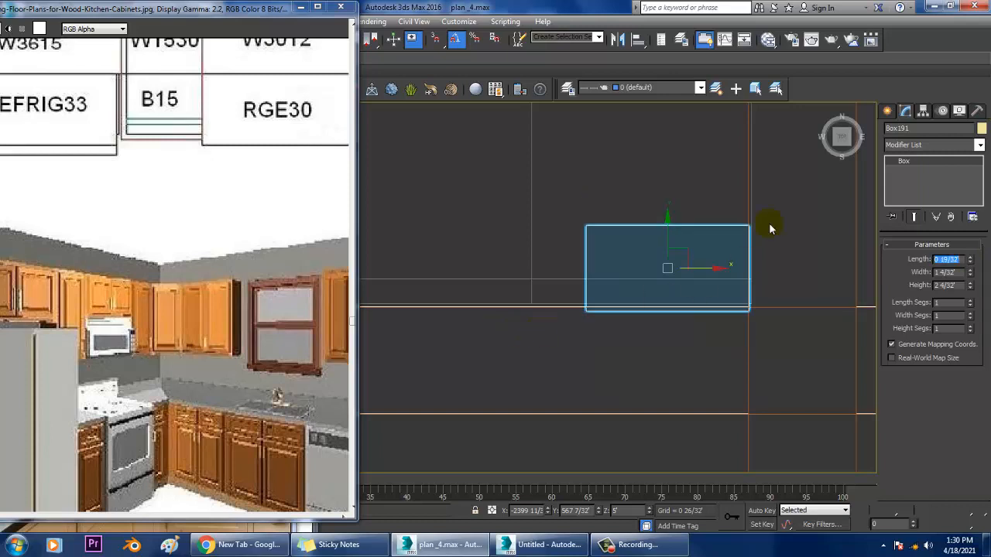
pyautogui.moveTo(677, 237); pyautogui.dragTo(675, 233)
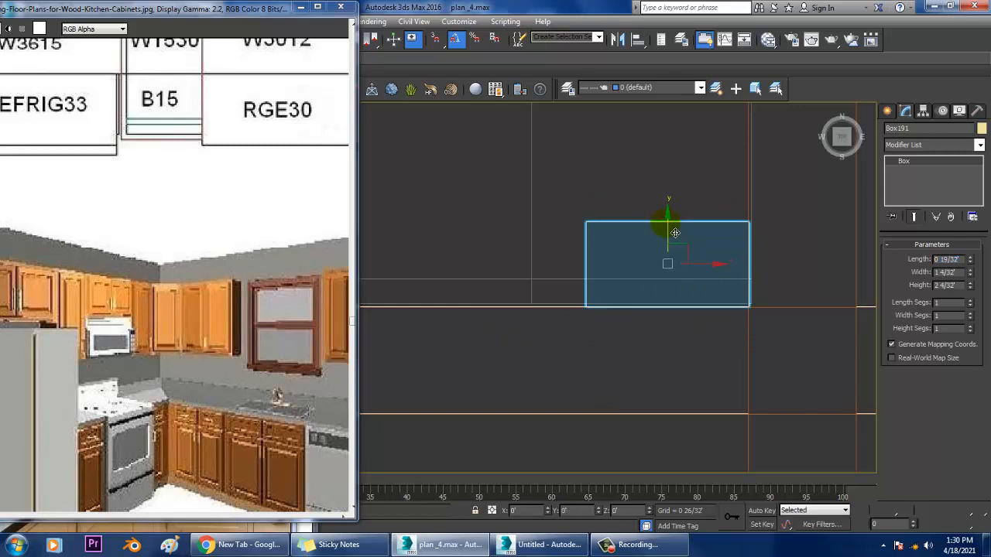
# Convert the box to an Editable Poly and stretch its free end about 1 28/32' to the edge of the stove.
pyautogui.rightClick(609, 229)
pyautogui.moveTo(686, 343)
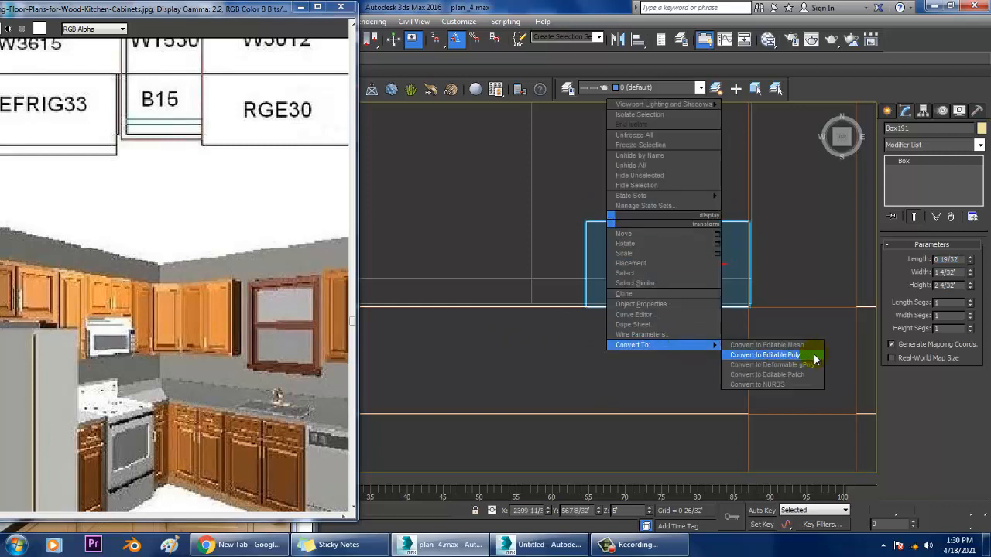
pyautogui.click(752, 355)
pyautogui.scroll(-5, 711, 282)
pyautogui.press('1')
pyautogui.moveTo(640, 241); pyautogui.dragTo(711, 331)
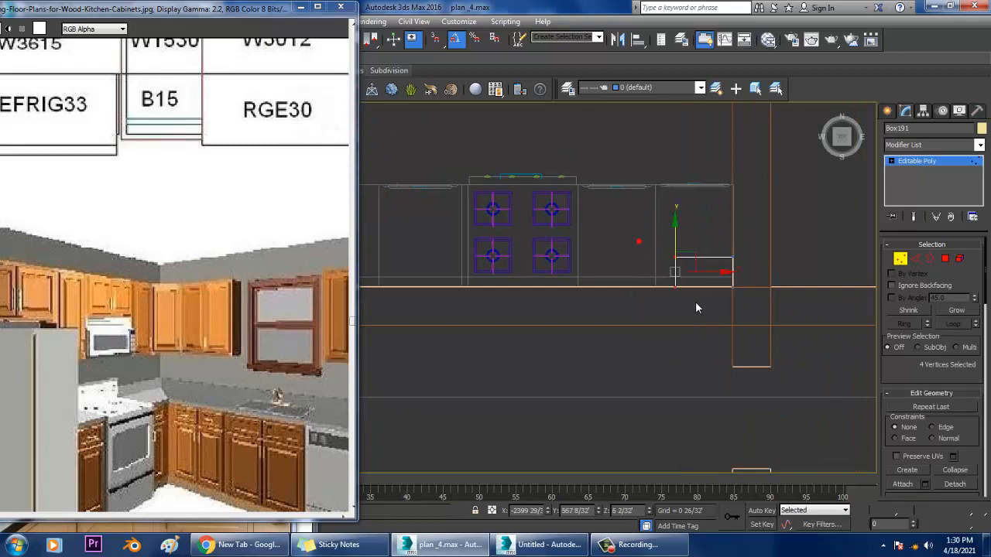
pyautogui.scroll(-2, 694, 305)
pyautogui.moveTo(666, 287); pyautogui.dragTo(736, 288, button='middle')
pyautogui.moveTo(791, 297); pyautogui.dragTo(728, 294)
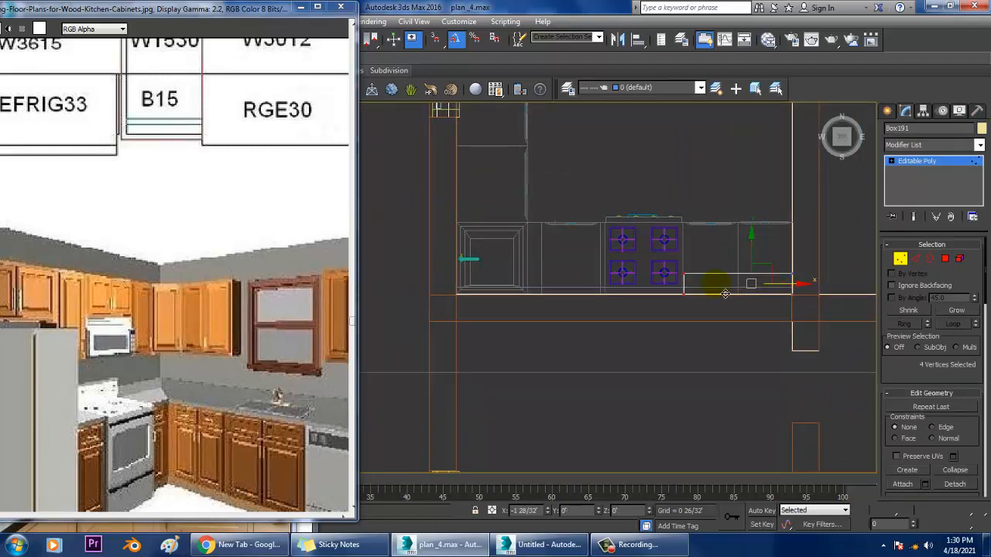
pyautogui.click(918, 160)
pyautogui.scroll(2, 778, 236)
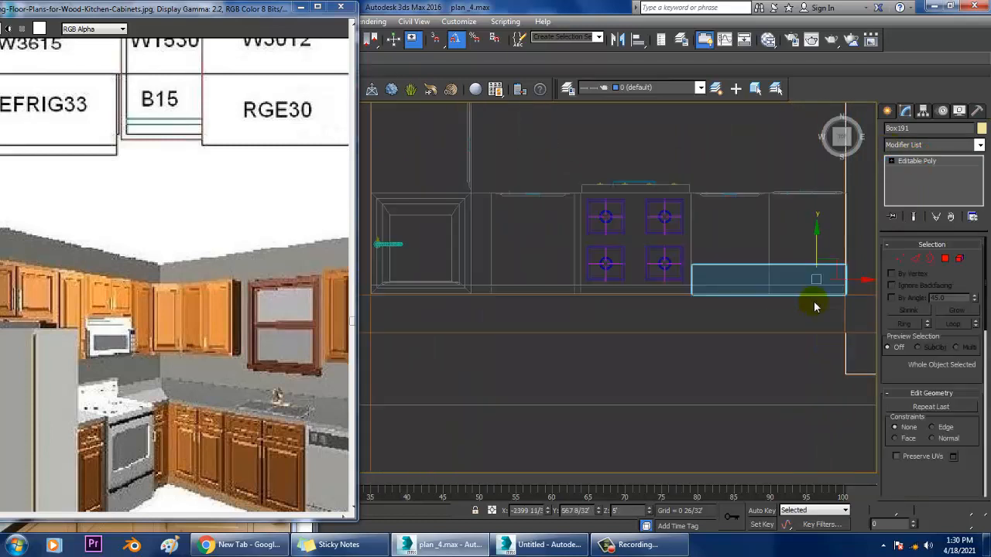
# Deepen the upper cabinet box by moving its front vertices outward from the rear wall.
pyautogui.moveTo(828, 285); pyautogui.dragTo(788, 291, button='middle')
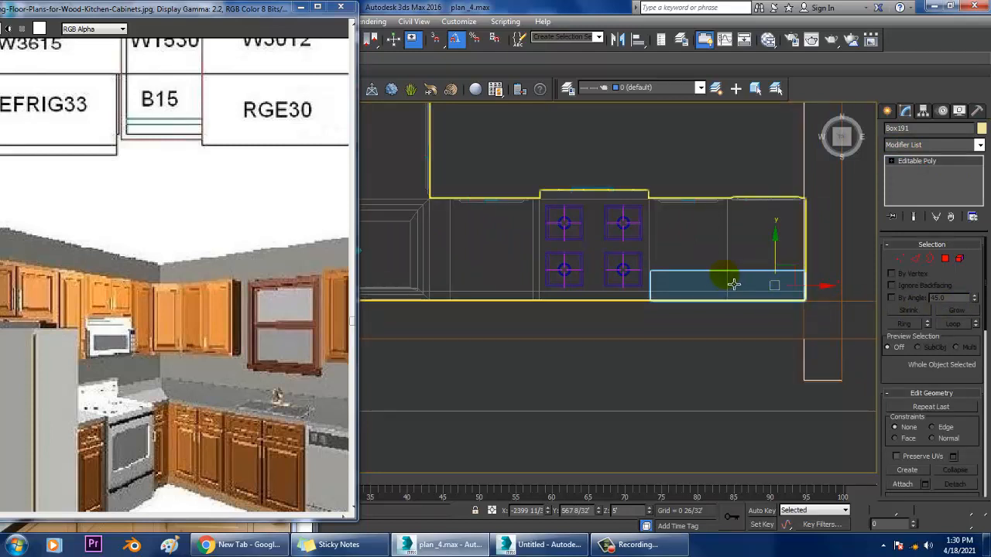
pyautogui.press('1')
pyautogui.moveTo(602, 244); pyautogui.dragTo(861, 293)
pyautogui.moveTo(735, 237); pyautogui.dragTo(735, 224)
pyautogui.click(924, 164)
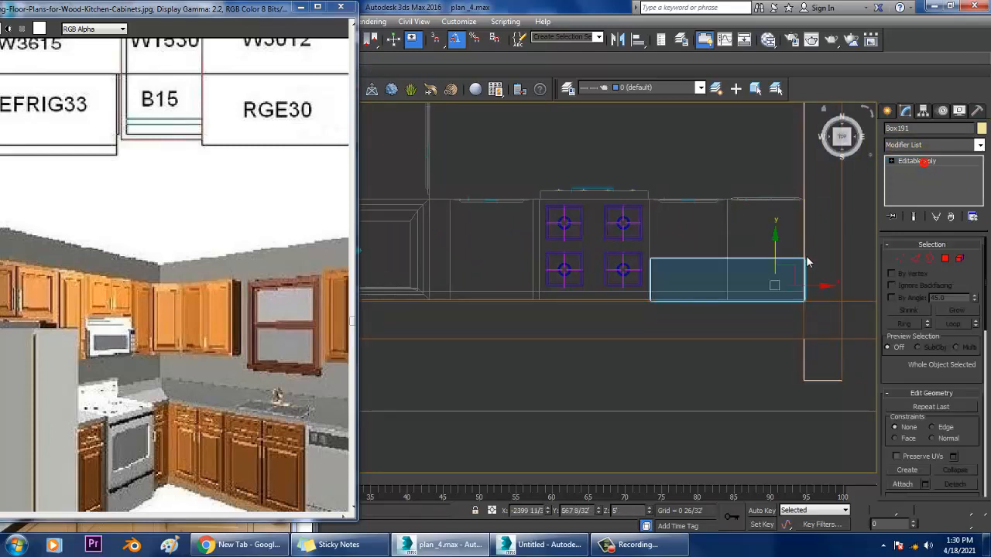
# Copy the cabinet box to the other side of the stove and extend the copy's far end to the side wall.
pyautogui.moveTo(802, 285)
pyautogui.mouseDown()
pyautogui.moveTo(579, 292)
pyautogui.moveTo(537, 313)
pyautogui.moveTo(552, 310)
pyautogui.moveTo(544, 307)
pyautogui.mouseUp()
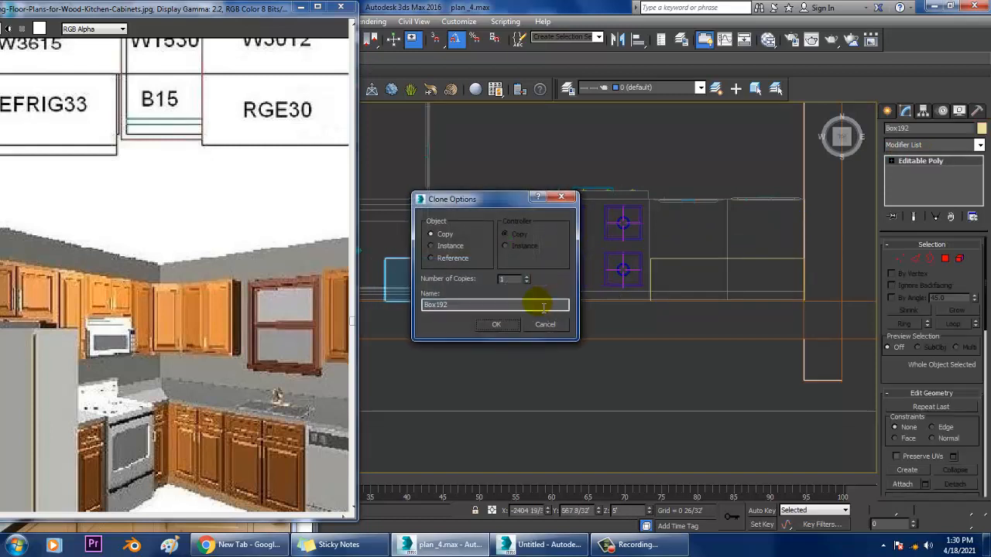
pyautogui.click(495, 328)
pyautogui.moveTo(557, 276); pyautogui.dragTo(719, 274, button='middle')
pyautogui.press('1')
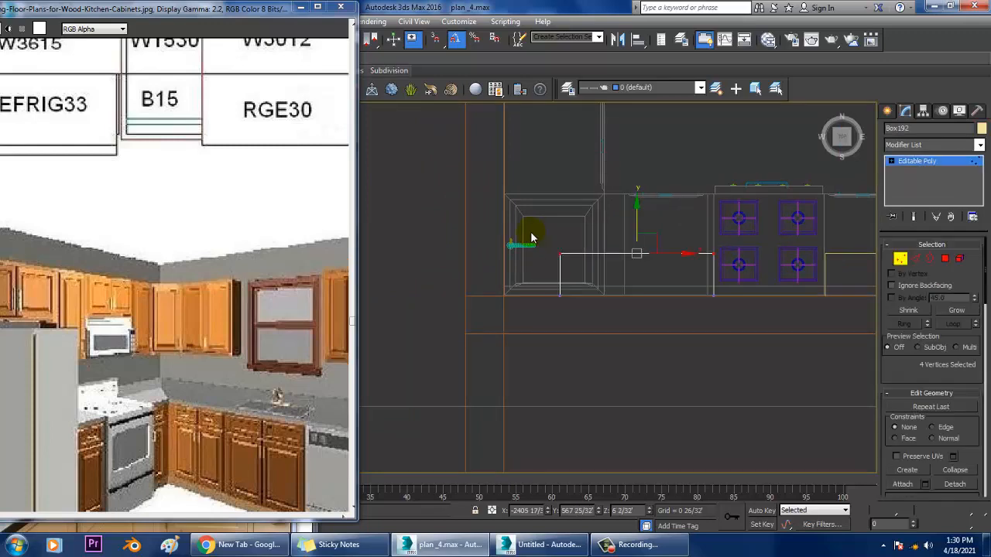
pyautogui.moveTo(531, 238); pyautogui.dragTo(607, 343)
pyautogui.moveTo(609, 285); pyautogui.dragTo(558, 285)
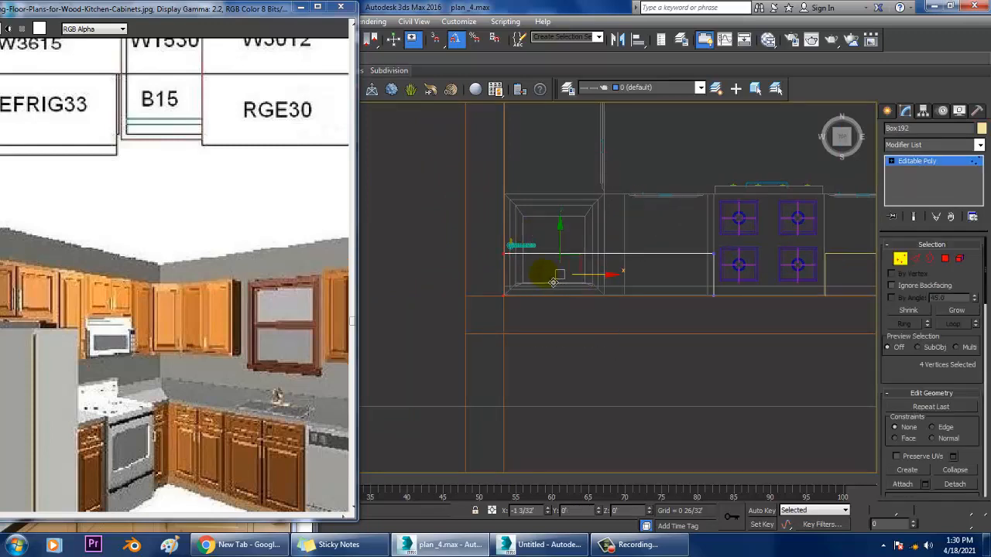
# Divide the copied cabinet above the sink side into three sections by connecting its long edges with 2 segments.
pyautogui.hotkey('alt', 'w')
pyautogui.middleClick(720, 330)
pyautogui.press('z')
pyautogui.hotkey('alt', 'w')
pyautogui.keyDown('alt'); pyautogui.moveTo(647, 319); pyautogui.dragTo(691, 275, button='middle'); pyautogui.keyUp('alt')
pyautogui.scroll(-3, 684, 356)
pyautogui.scroll(-3, 613, 314)
pyautogui.scroll(2, 691, 286)
pyautogui.click(916, 260)
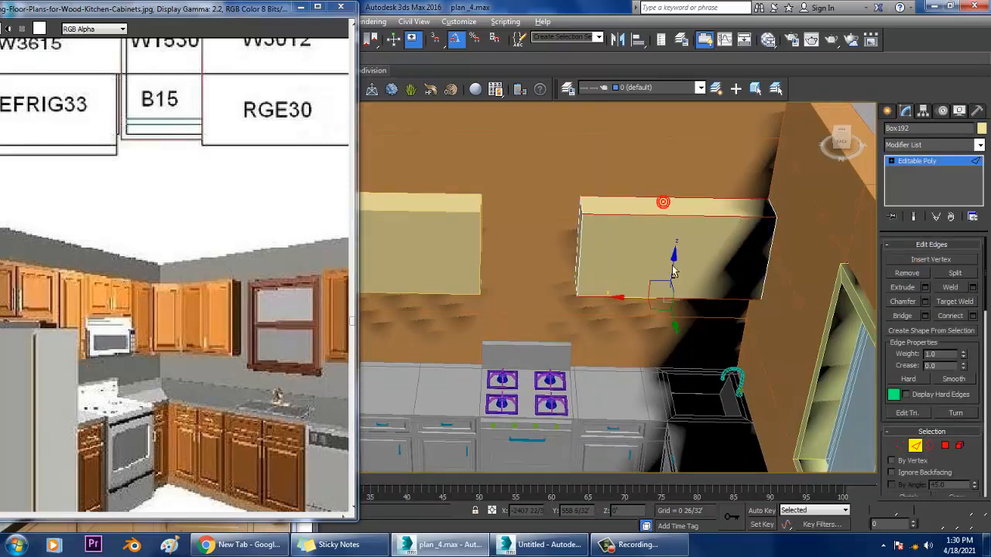
pyautogui.click(974, 316)
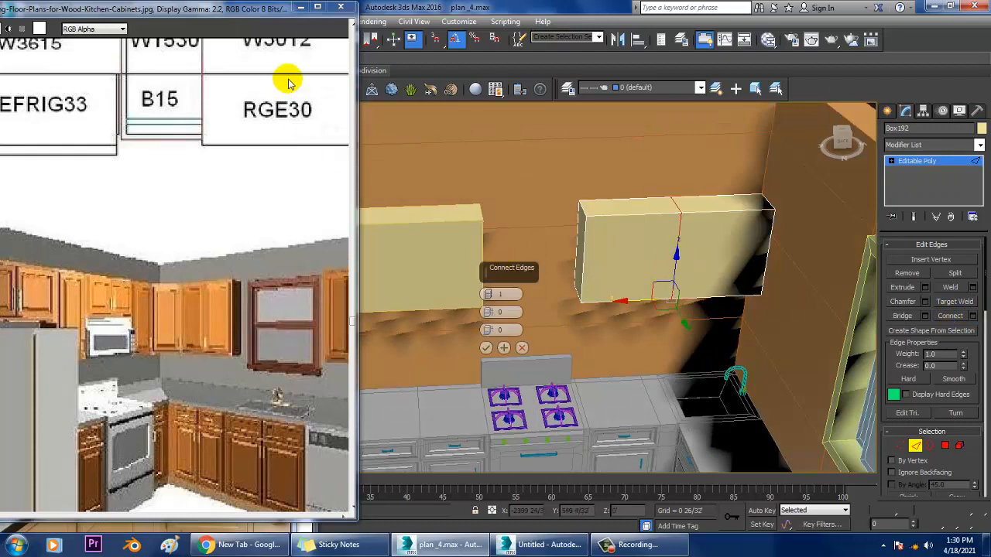
pyautogui.click(488, 295)
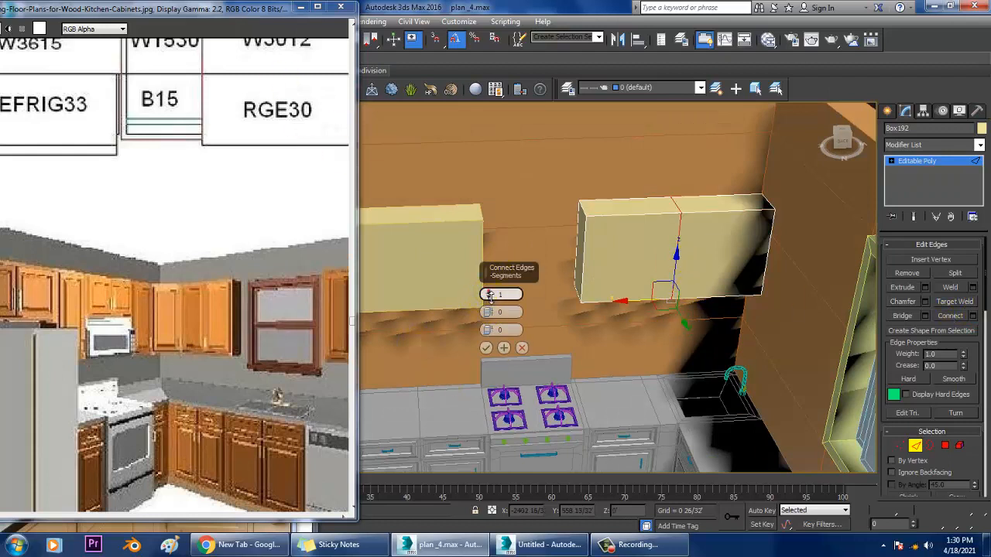
pyautogui.click(489, 293)
pyautogui.click(487, 348)
# Inset the three front faces of the divided cabinet individually, using By Polygon with an amount of 2/32'.
pyautogui.keyDown('alt'); pyautogui.moveTo(677, 290); pyautogui.dragTo(711, 297, button='middle'); pyautogui.keyUp('alt')
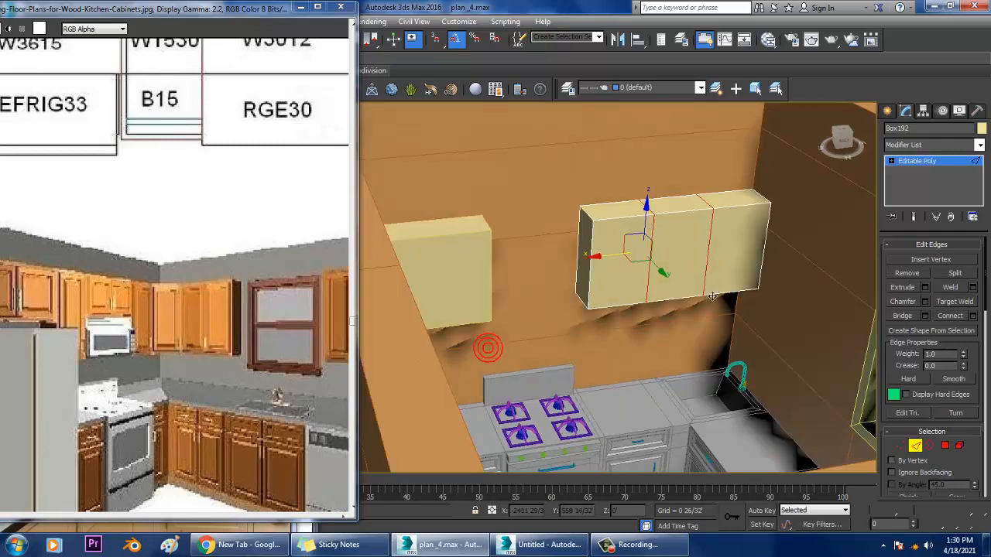
pyautogui.scroll(3, 712, 297)
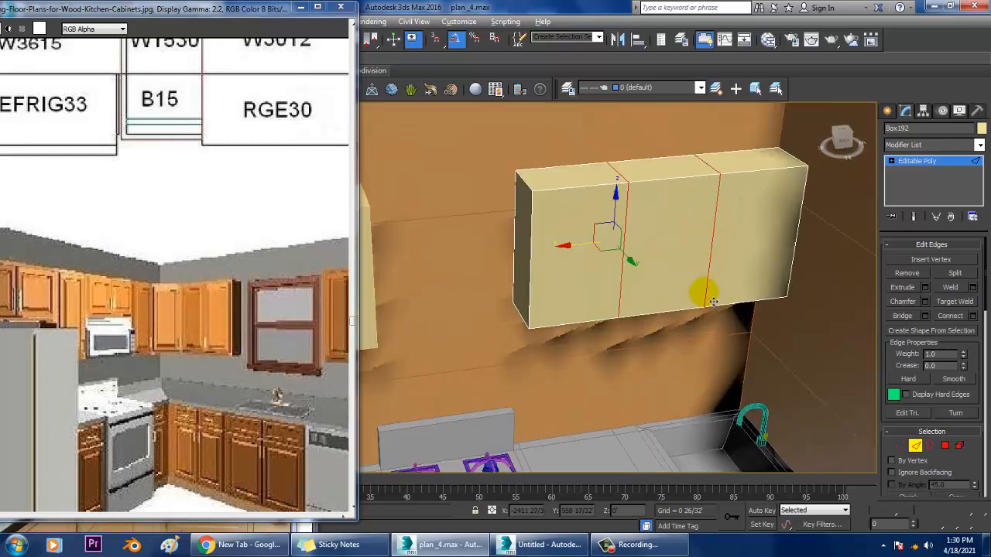
pyautogui.click(944, 447)
pyautogui.keyDown('alt'); pyautogui.moveTo(553, 239); pyautogui.dragTo(530, 287, button='middle'); pyautogui.keyUp('alt')
pyautogui.scroll(-4, 542, 261)
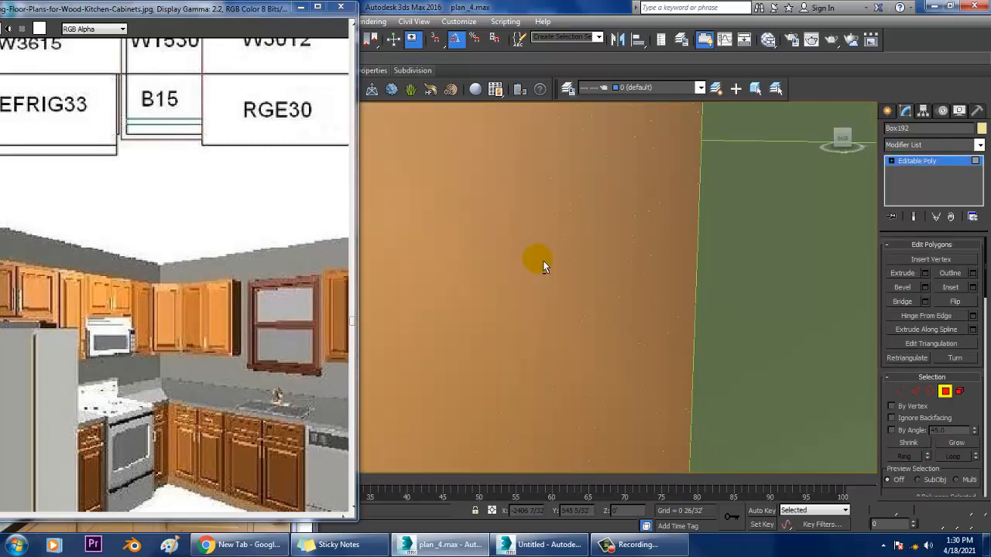
pyautogui.scroll(-6, 542, 263)
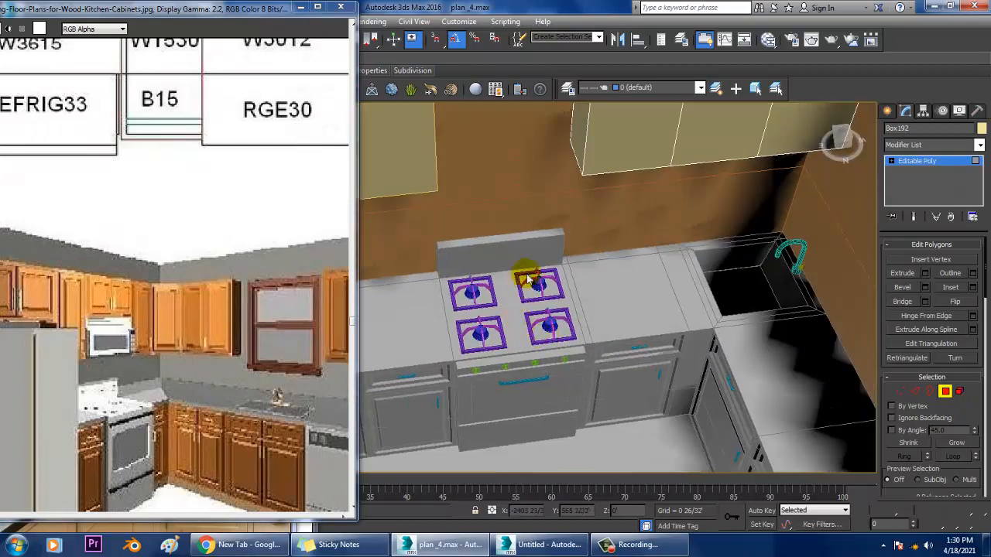
pyautogui.moveTo(592, 233); pyautogui.dragTo(615, 265, button='middle')
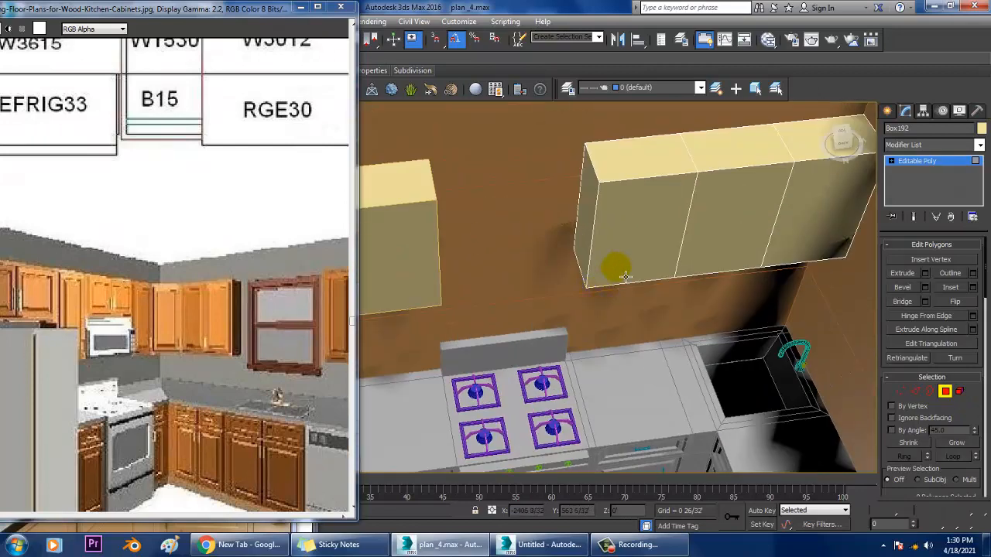
pyautogui.click(627, 267)
pyautogui.keyDown('ctrl'); pyautogui.click(743, 236); pyautogui.keyUp('ctrl')
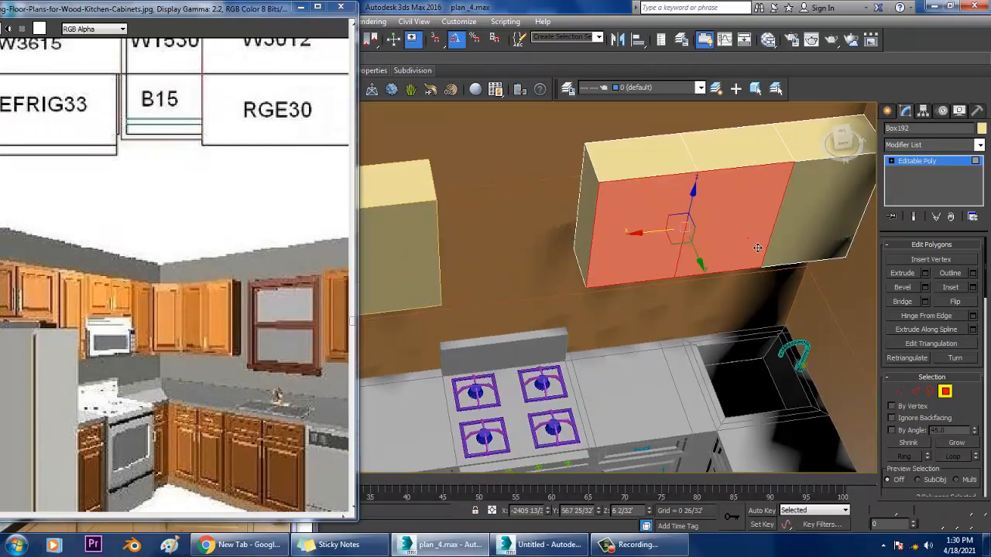
pyautogui.keyDown('ctrl'); pyautogui.click(842, 241); pyautogui.keyUp('ctrl')
pyautogui.click(974, 288)
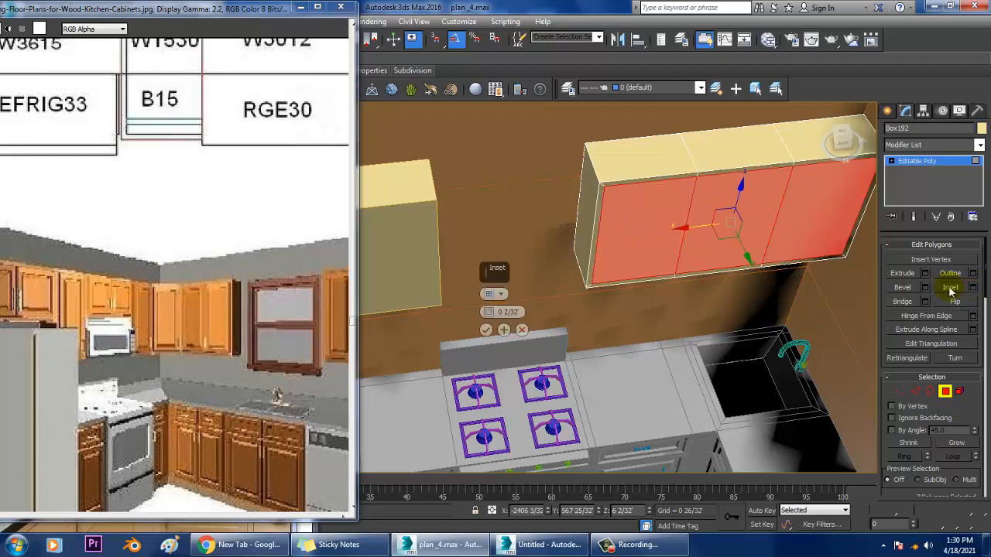
pyautogui.click(498, 295)
pyautogui.click(534, 316)
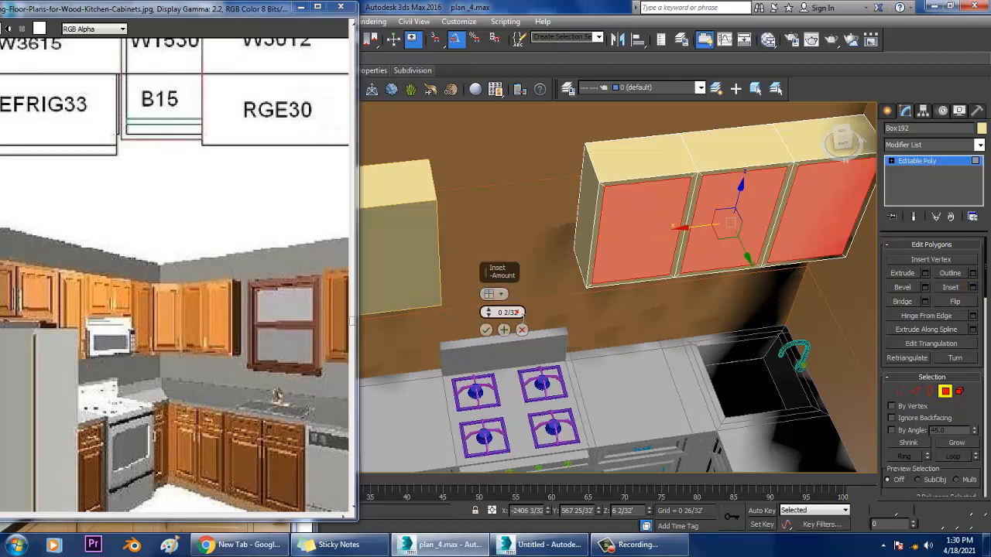
pyautogui.click(504, 329)
# Recess the door face nearest the stove with a Bevel of height -2/32' and outline 0'.
pyautogui.click(639, 236)
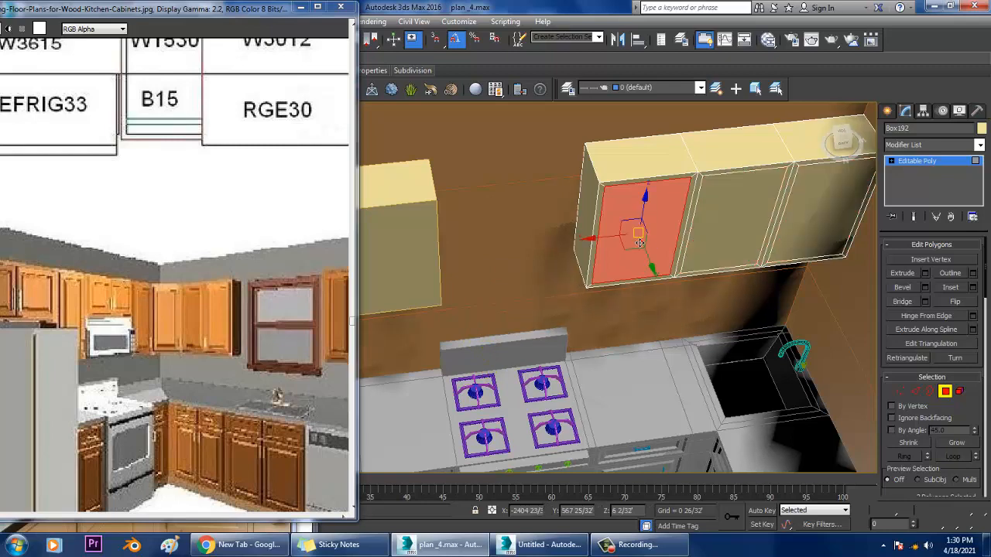
pyautogui.scroll(4, 644, 239)
pyautogui.keyDown('alt'); pyautogui.moveTo(620, 238); pyautogui.dragTo(644, 257, button='middle'); pyautogui.keyUp('alt')
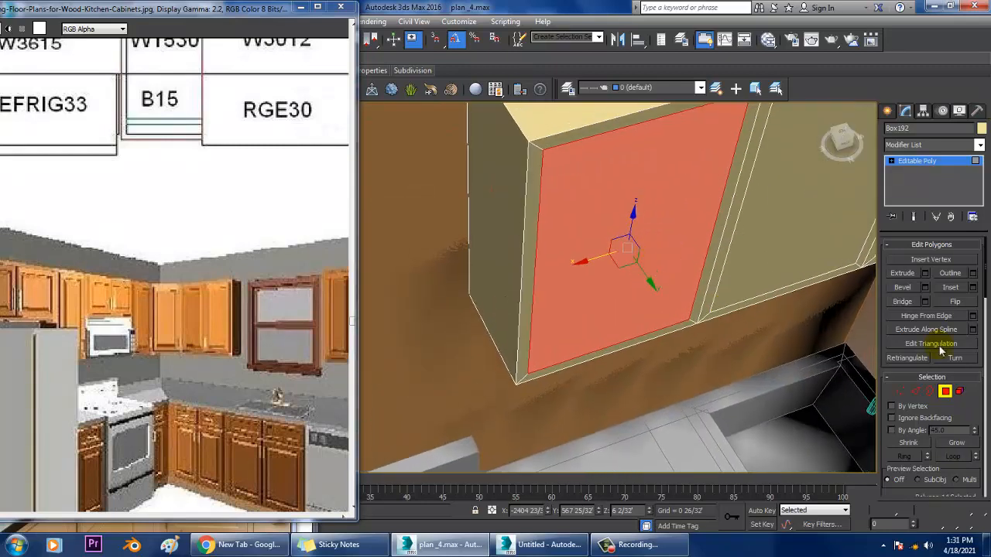
pyautogui.click(925, 287)
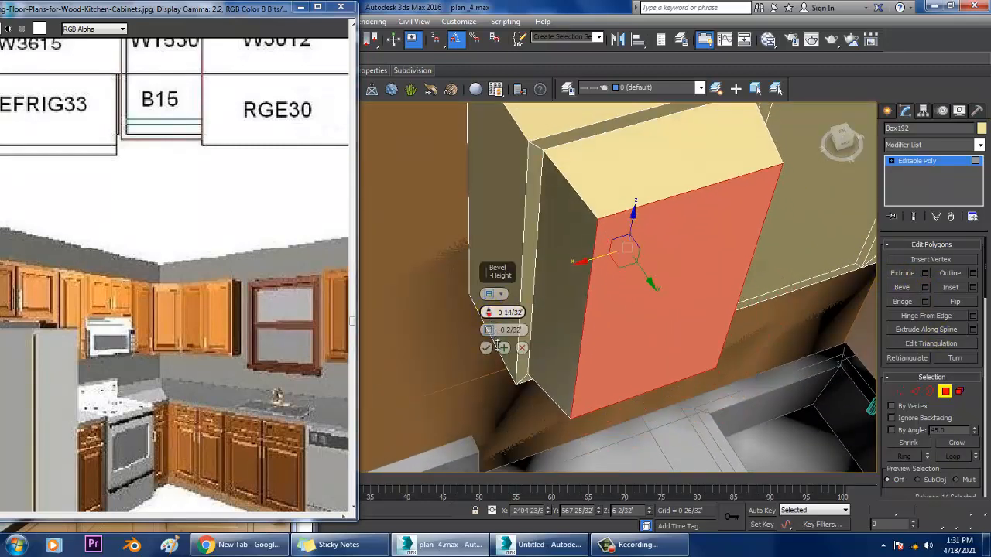
pyautogui.moveTo(498, 340); pyautogui.dragTo(514, 370)
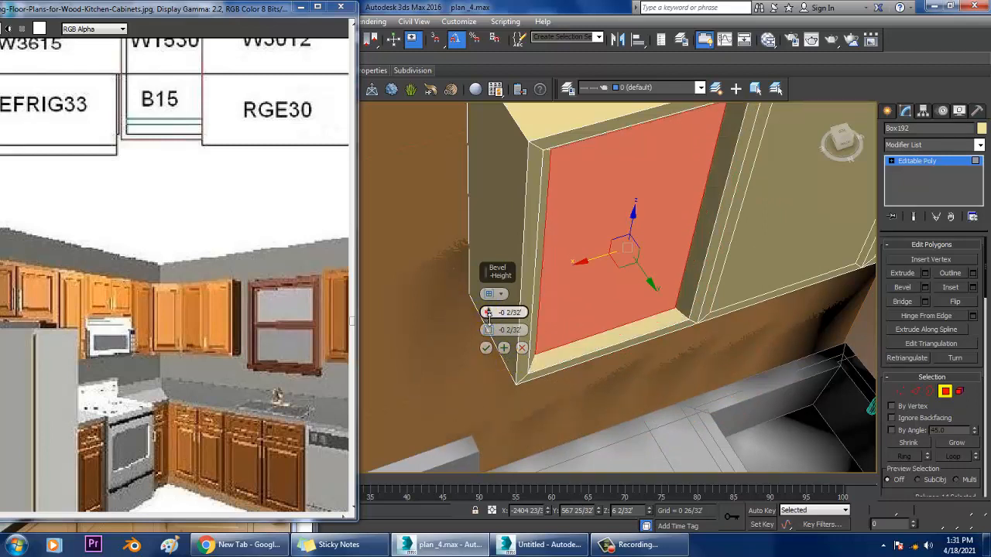
pyautogui.moveTo(489, 333); pyautogui.dragTo(489, 331)
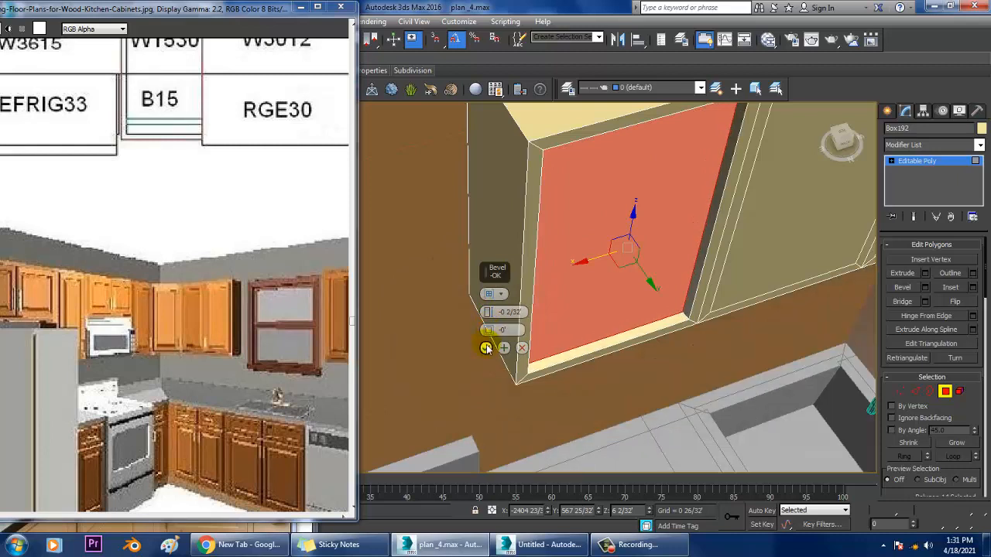
pyautogui.click(486, 347)
# Inset the recessed face of the door nearest the stove by 2/32' and Bevel it to form a sloped panel edge.
pyautogui.click(972, 287)
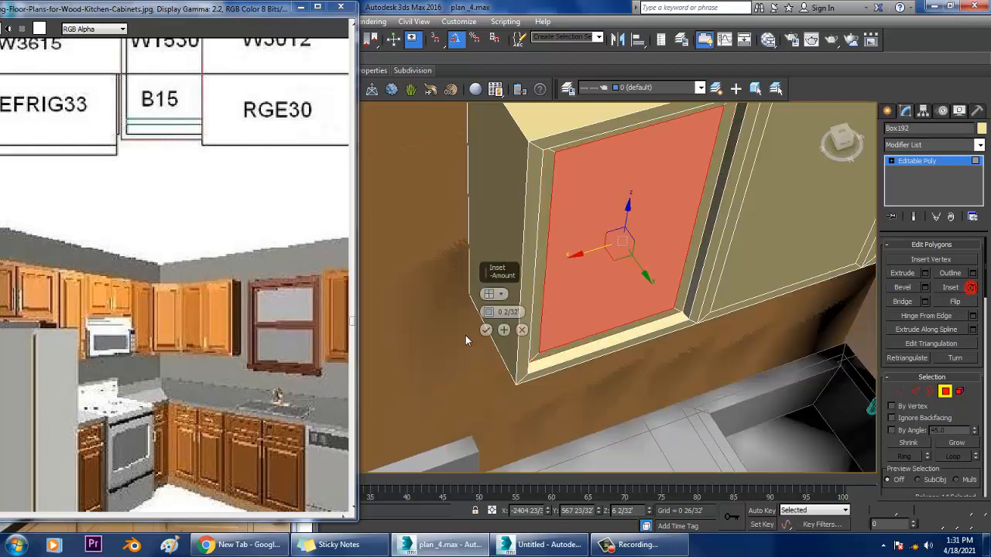
pyautogui.click(486, 330)
pyautogui.click(925, 287)
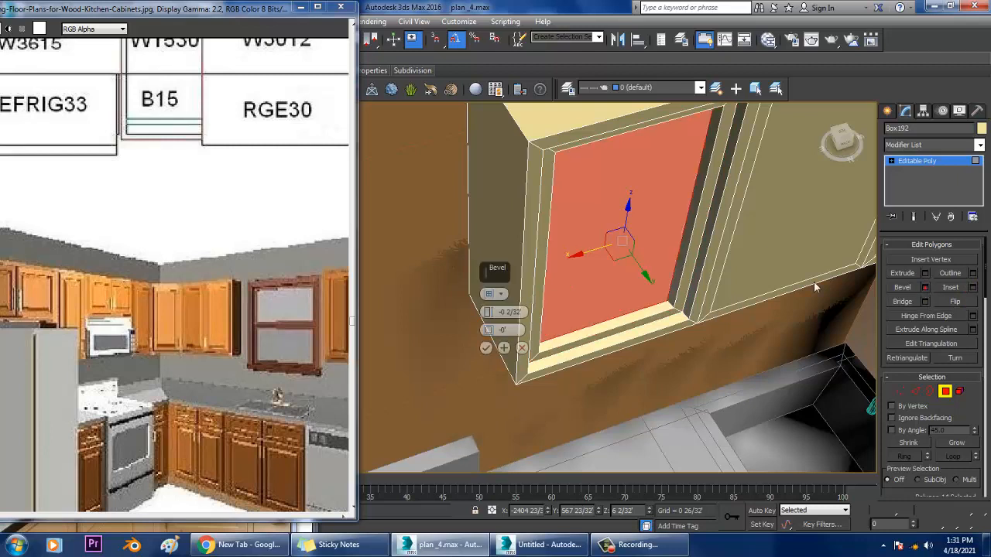
pyautogui.moveTo(486, 312); pyautogui.dragTo(490, 334)
pyautogui.click(486, 347)
# Inset the middle door face of the sink-side cabinet by 2/32' and recess it with a Bevel of height -1/32' and outline -1/32'.
pyautogui.click(928, 165)
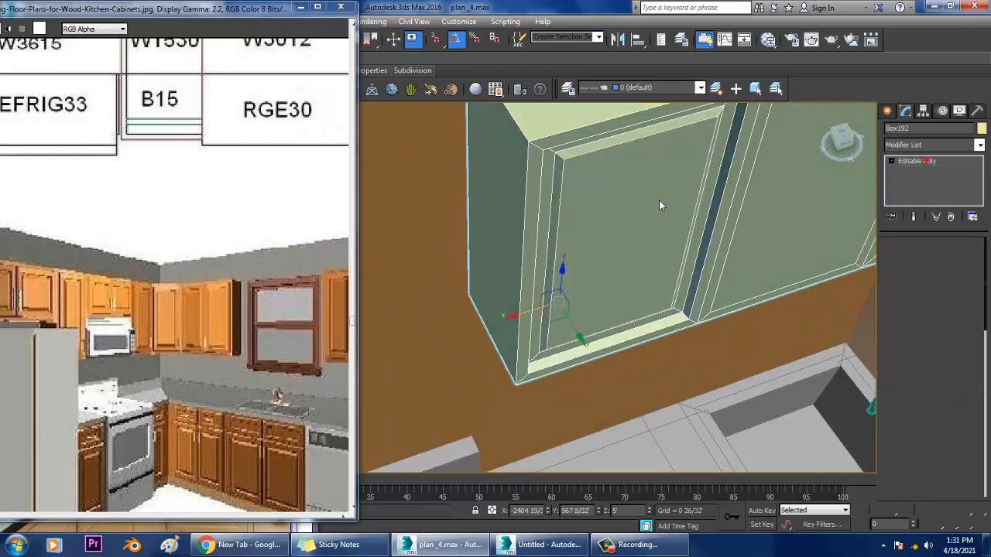
pyautogui.moveTo(659, 206); pyautogui.dragTo(612, 222, button='middle')
pyautogui.click(658, 195)
pyautogui.click(949, 262)
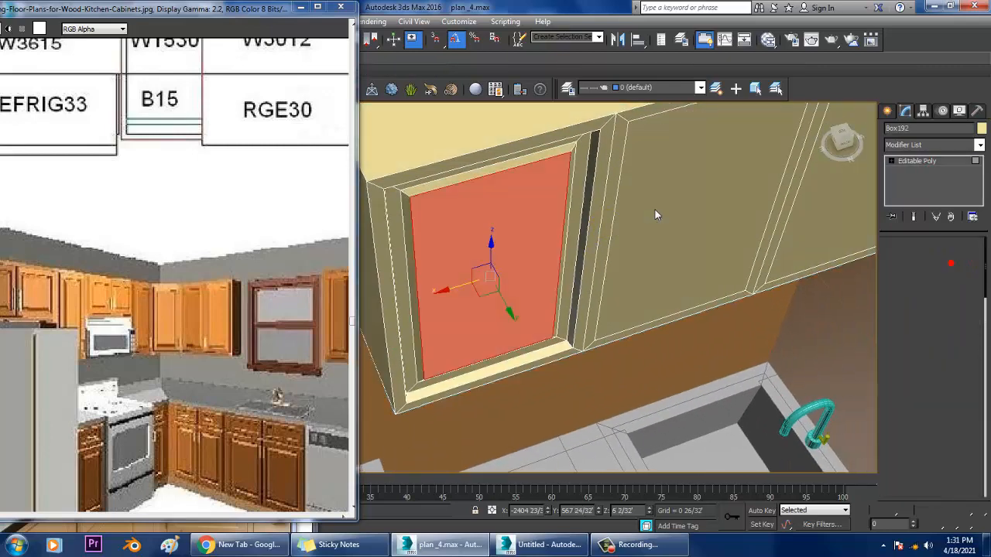
pyautogui.click(655, 210)
pyautogui.click(973, 288)
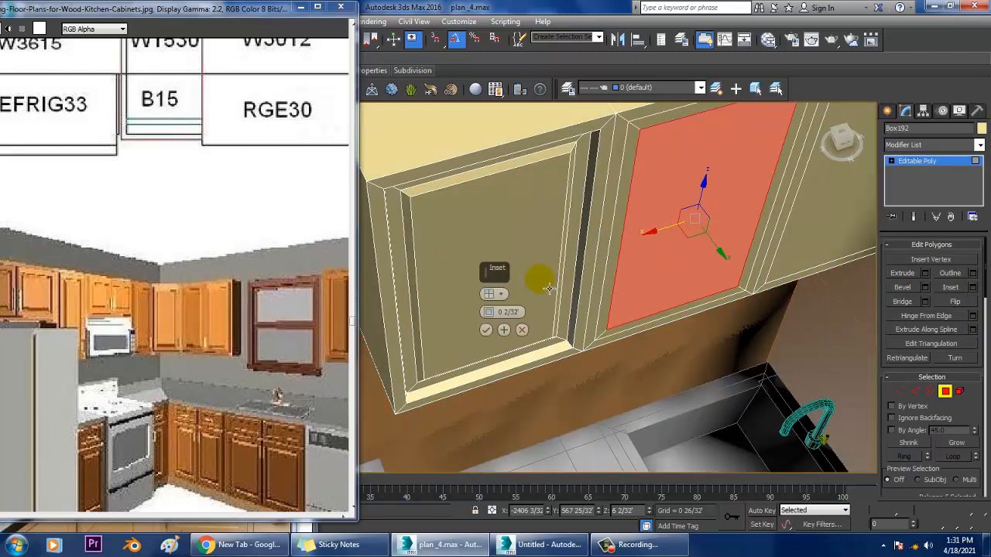
pyautogui.click(486, 331)
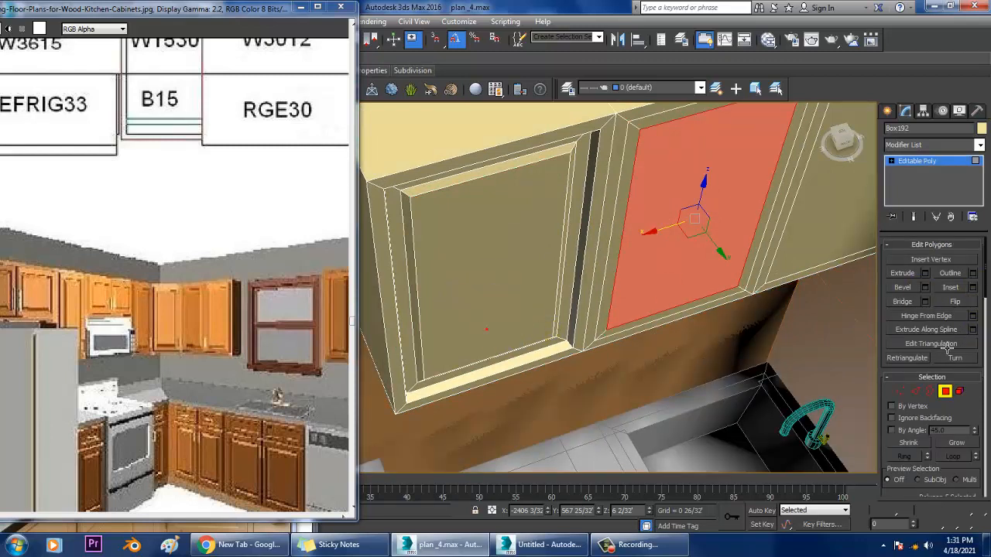
pyautogui.click(925, 288)
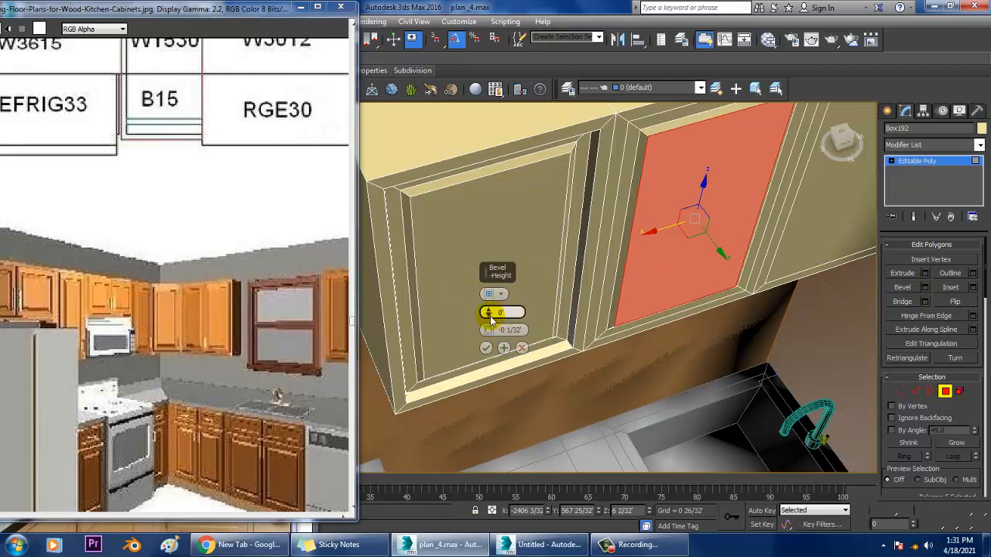
pyautogui.moveTo(490, 317); pyautogui.dragTo(495, 324)
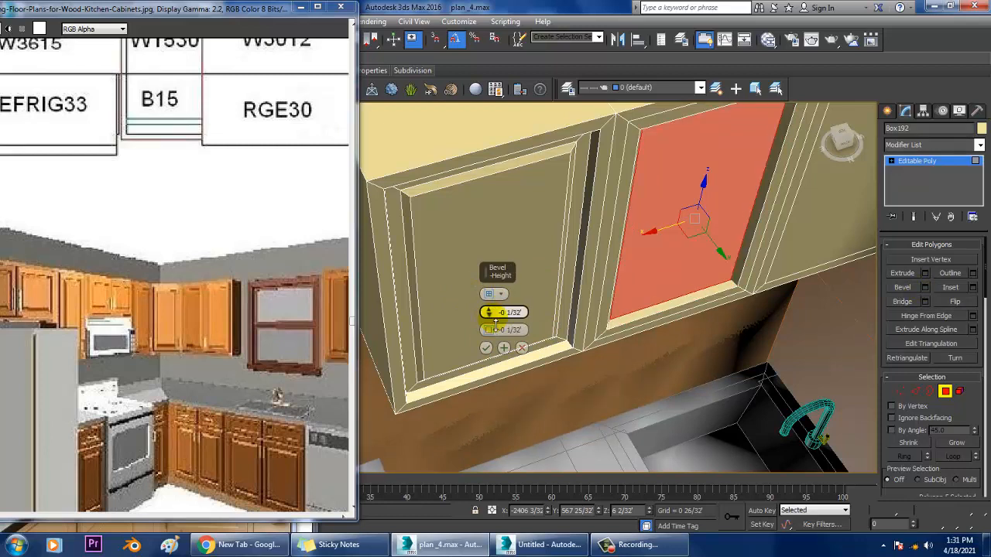
pyautogui.click(486, 348)
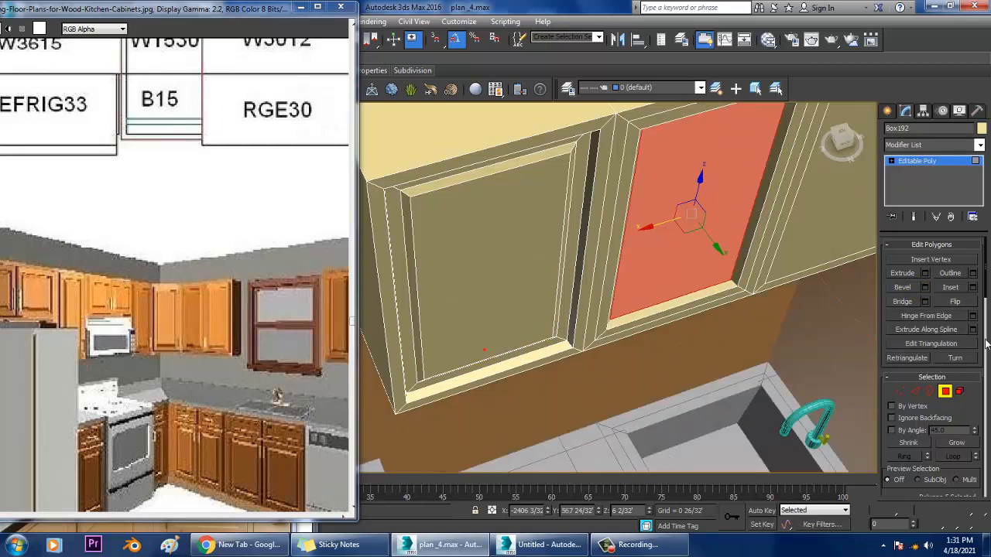
# Inset the recessed middle door face again and Bevel it with height 0' and outline -1/32'.
pyautogui.click(972, 288)
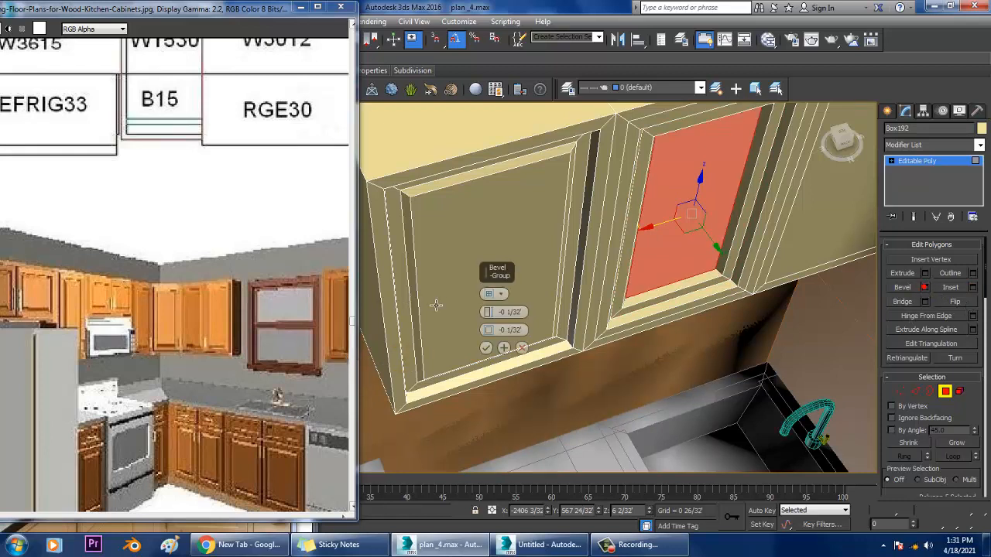
pyautogui.rightClick(486, 312)
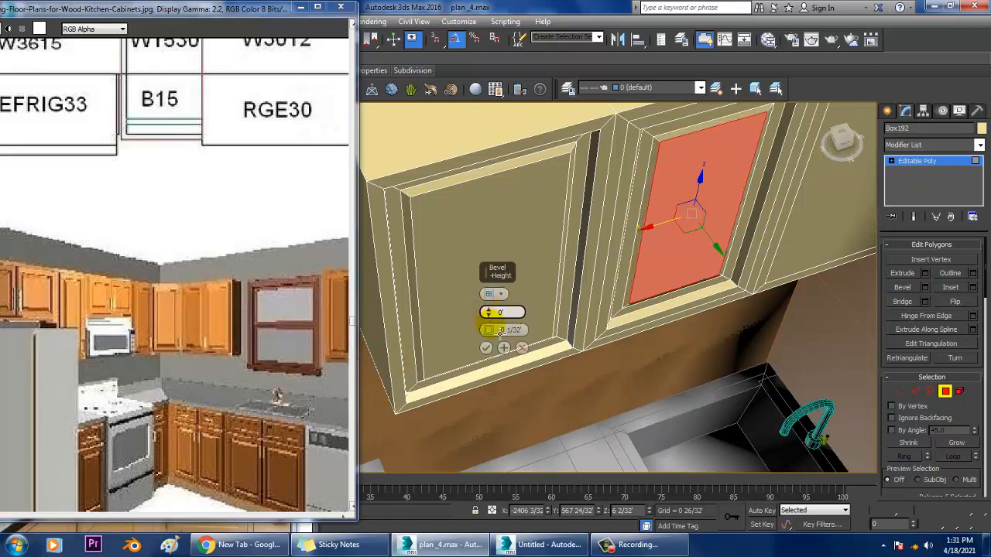
pyautogui.click(486, 347)
# Inset the third door face, nearest the side wall, and recess it with a Bevel of height -1/32' and outline -1/32'.
pyautogui.hotkey('alt', 'w')
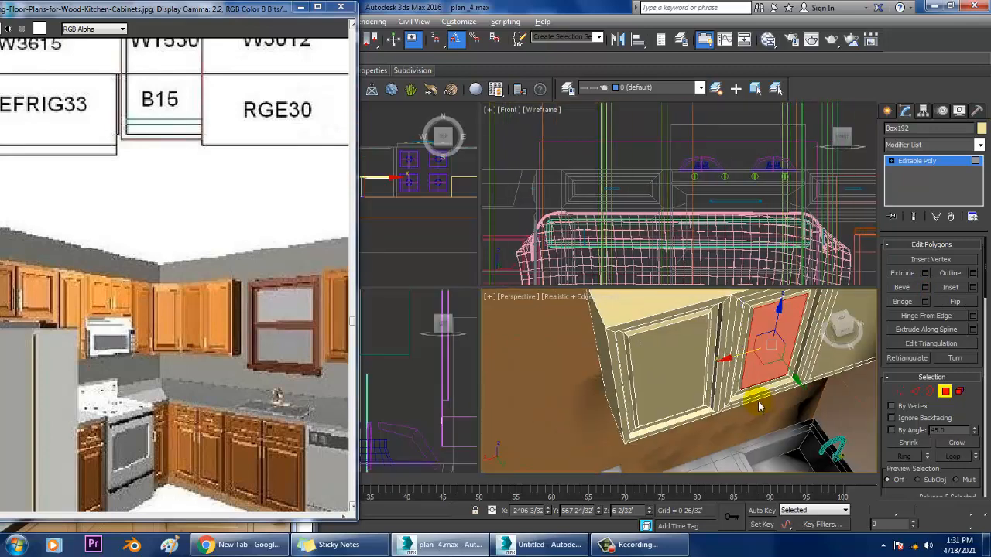
pyautogui.keyDown('alt'); pyautogui.moveTo(758, 406); pyautogui.dragTo(674, 341, button='middle'); pyautogui.keyUp('alt')
pyautogui.hotkey('alt', 'w')
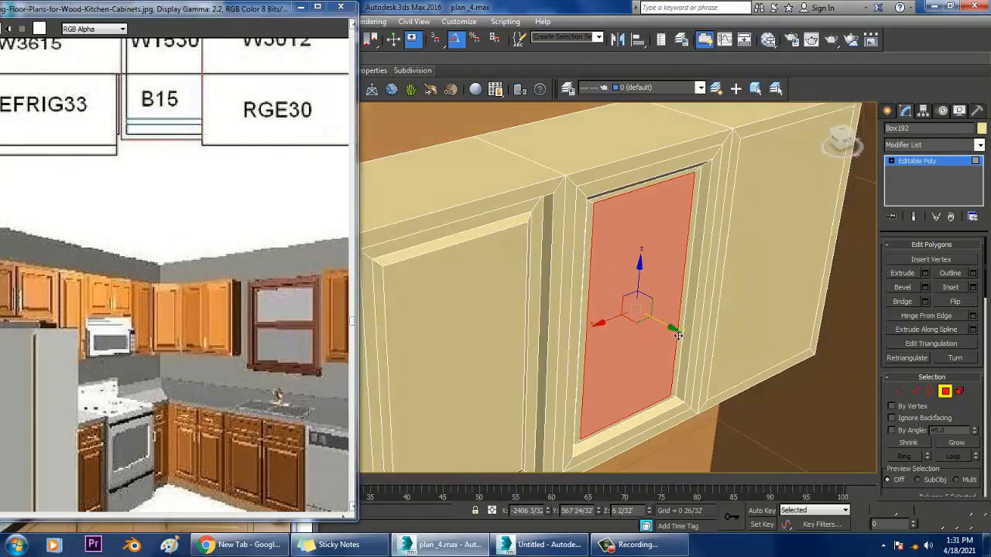
pyautogui.click(818, 246)
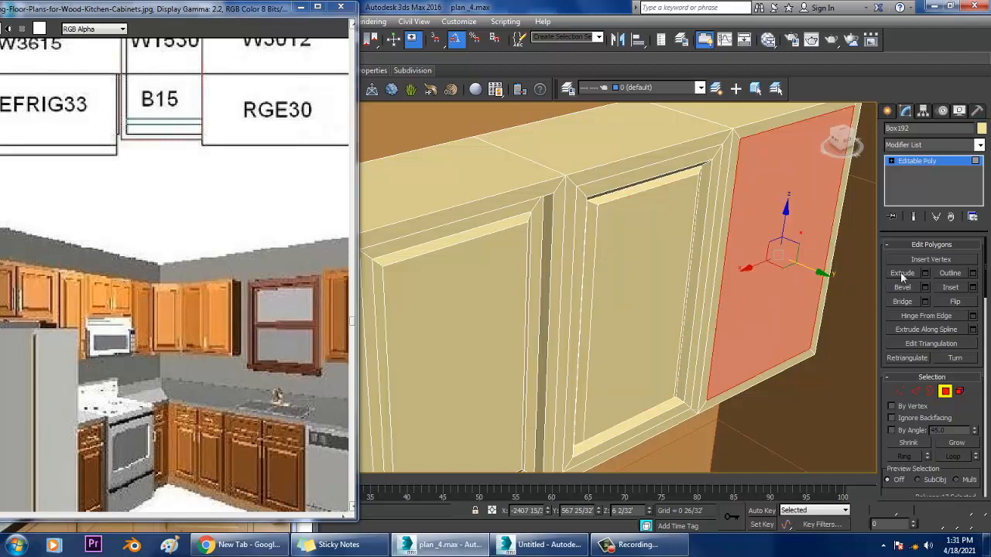
pyautogui.click(972, 287)
pyautogui.click(489, 331)
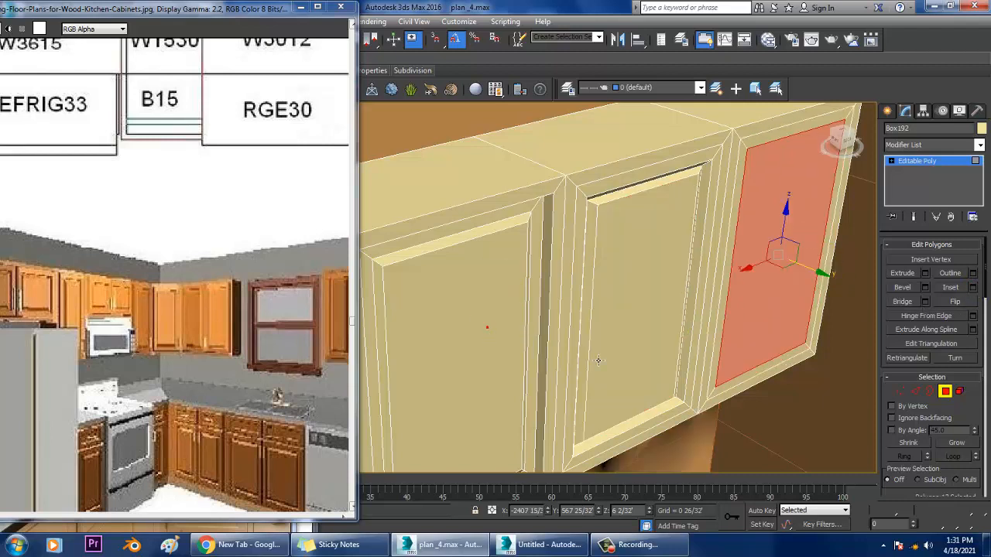
pyautogui.click(925, 288)
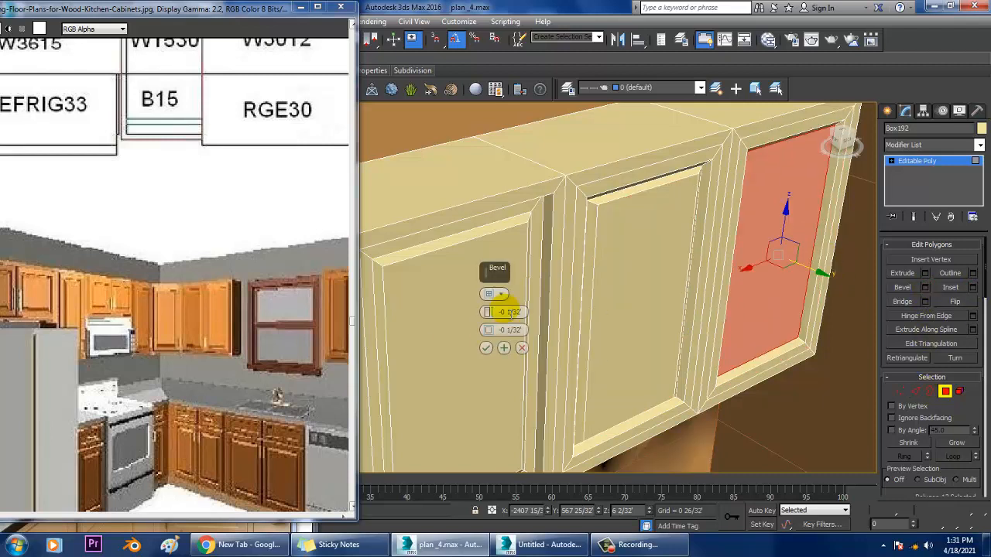
pyautogui.click(485, 348)
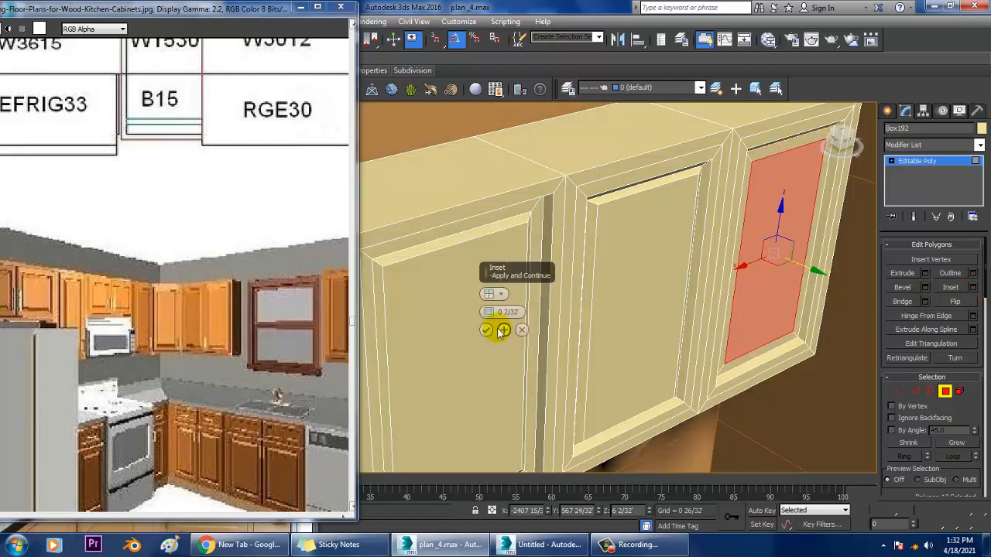
# Inset the third door's recessed face by 1/32' and move the resulting panel slightly along its Y axis.
pyautogui.click(487, 311)
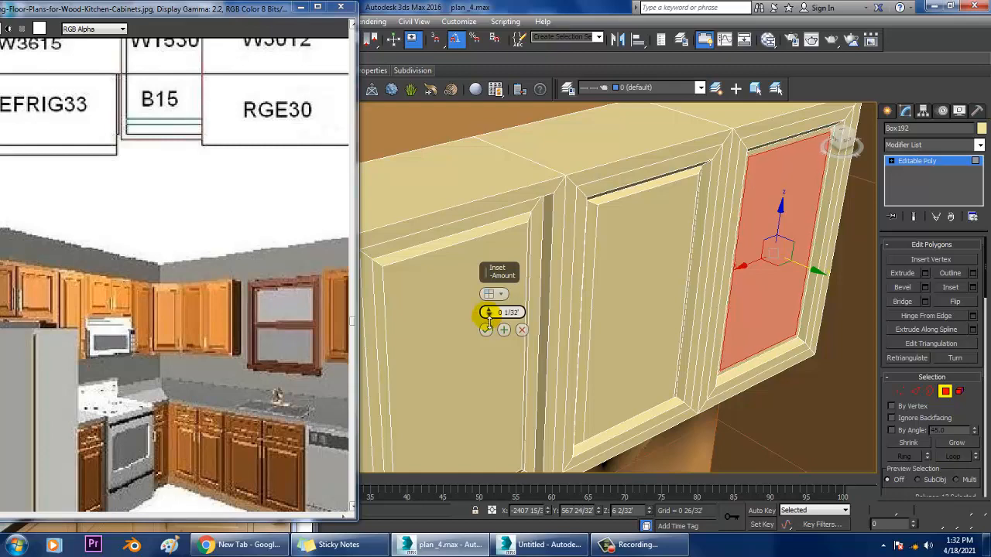
pyautogui.click(486, 330)
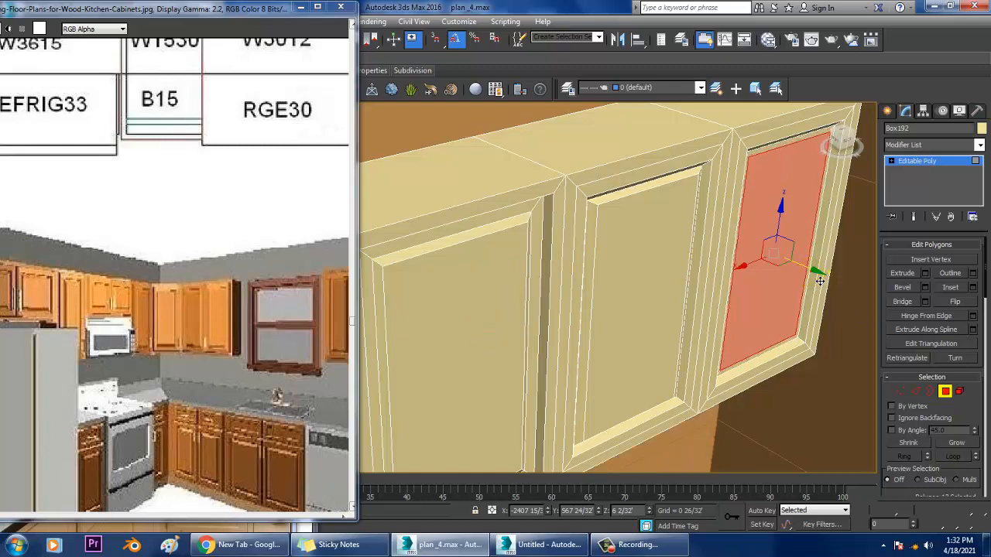
pyautogui.moveTo(819, 281); pyautogui.dragTo(814, 277)
# Divide the plain cabinet box on the other side of the stove in half by connecting its long edges with 1 segment.
pyautogui.scroll(-5, 733, 261)
pyautogui.keyDown('alt'); pyautogui.moveTo(733, 261); pyautogui.dragTo(702, 289, button='middle'); pyautogui.keyUp('alt')
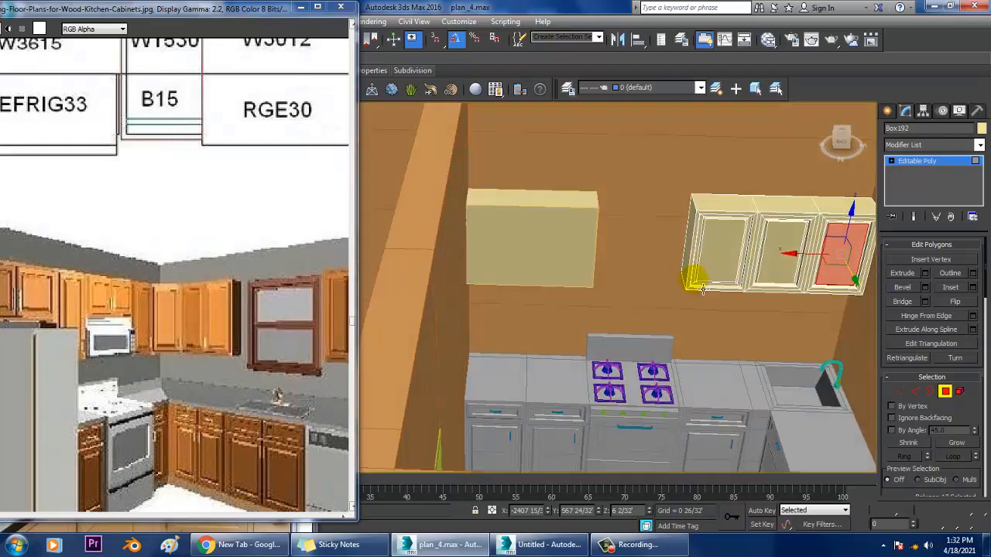
pyautogui.scroll(4, 585, 259)
pyautogui.click(917, 160)
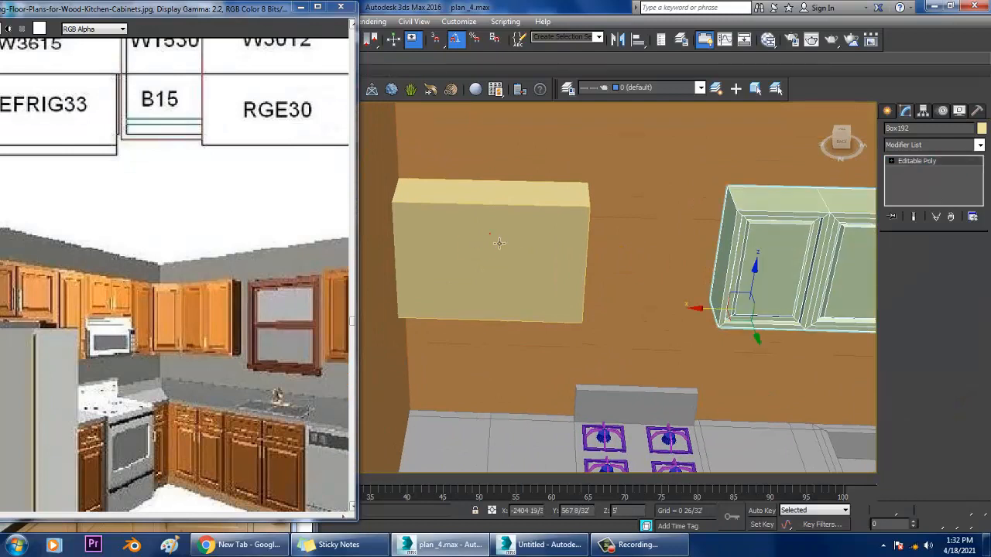
pyautogui.click(516, 243)
pyautogui.click(914, 258)
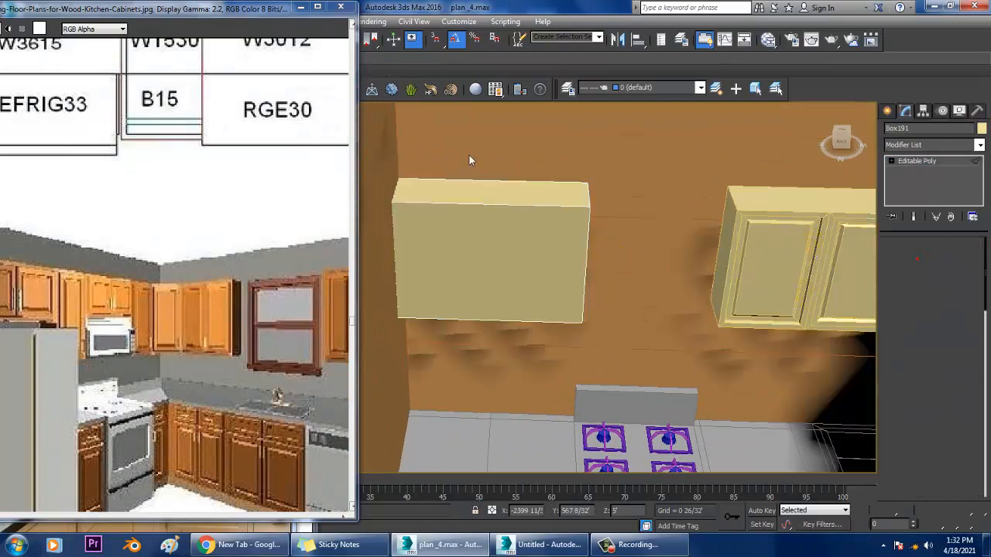
pyautogui.click(973, 316)
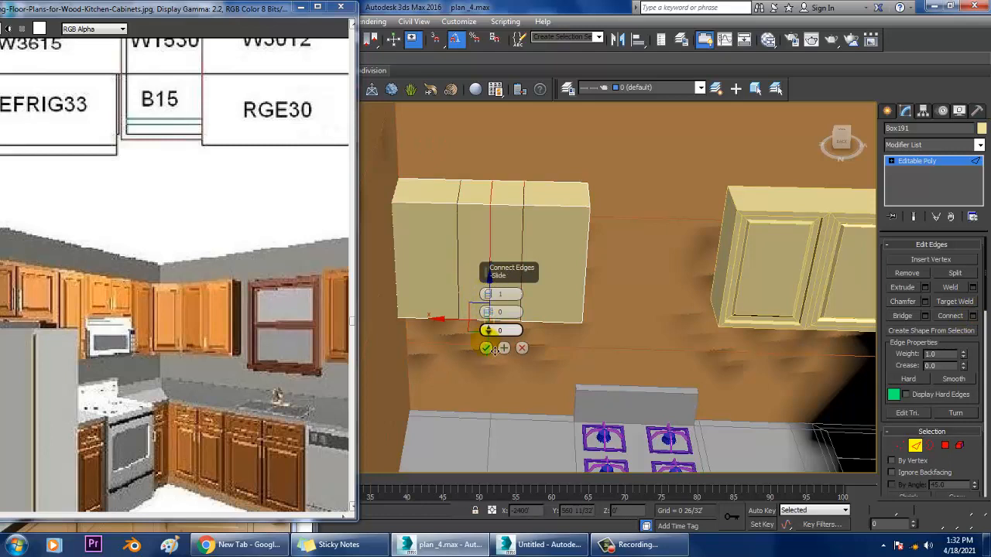
pyautogui.click(486, 348)
# Inset both front faces of the two-section cabinet individually, using By Polygon with an amount of 2/32'.
pyautogui.keyDown('alt'); pyautogui.moveTo(612, 292); pyautogui.dragTo(560, 239, button='middle'); pyautogui.keyUp('alt')
pyautogui.press('4')
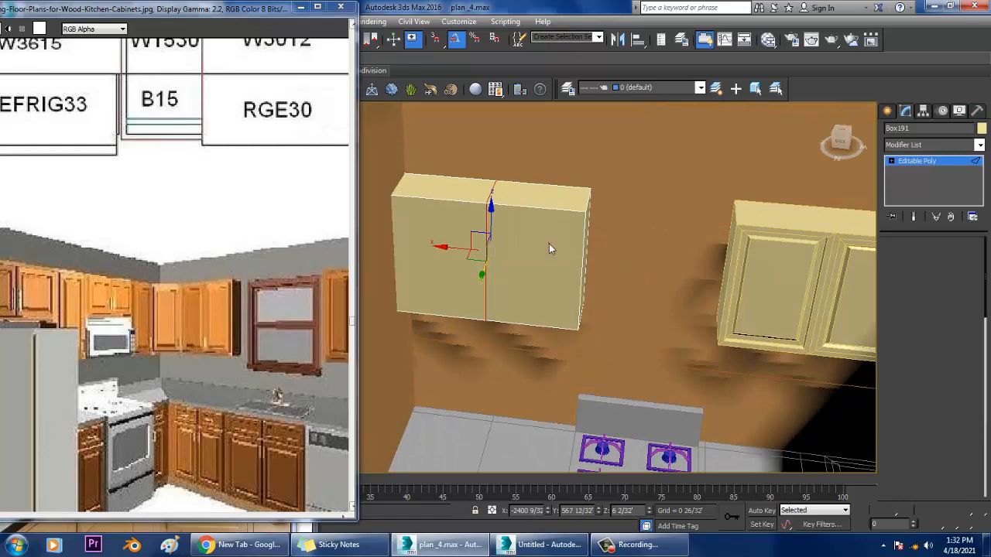
pyautogui.click(549, 243)
pyautogui.keyDown('ctrl'); pyautogui.click(449, 248); pyautogui.keyUp('ctrl')
pyautogui.click(972, 288)
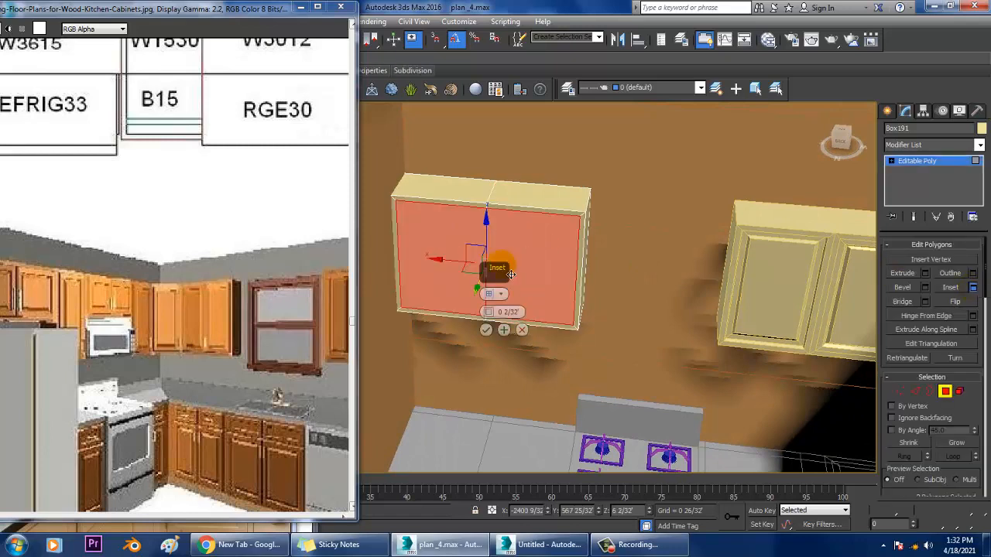
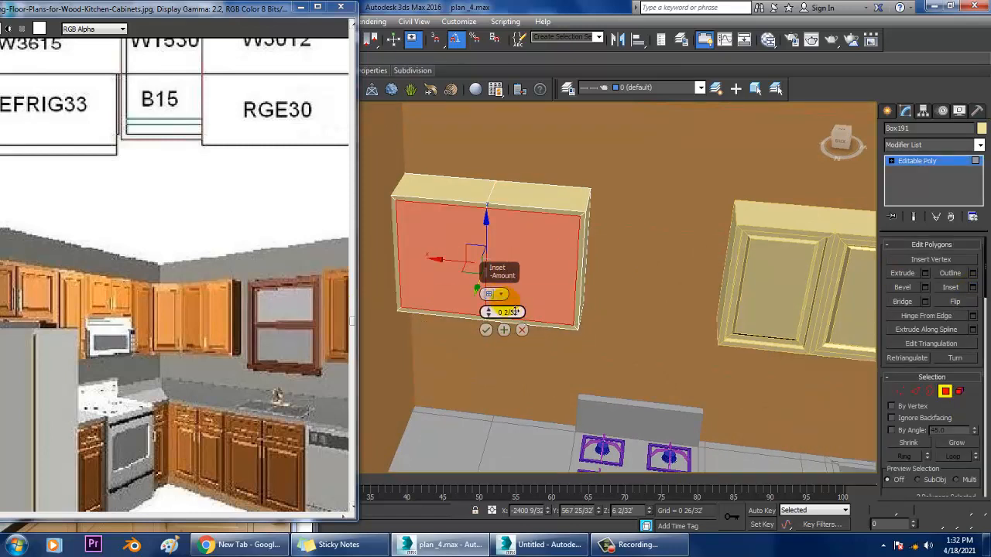
pyautogui.click(501, 294)
pyautogui.click(522, 314)
pyautogui.click(486, 331)
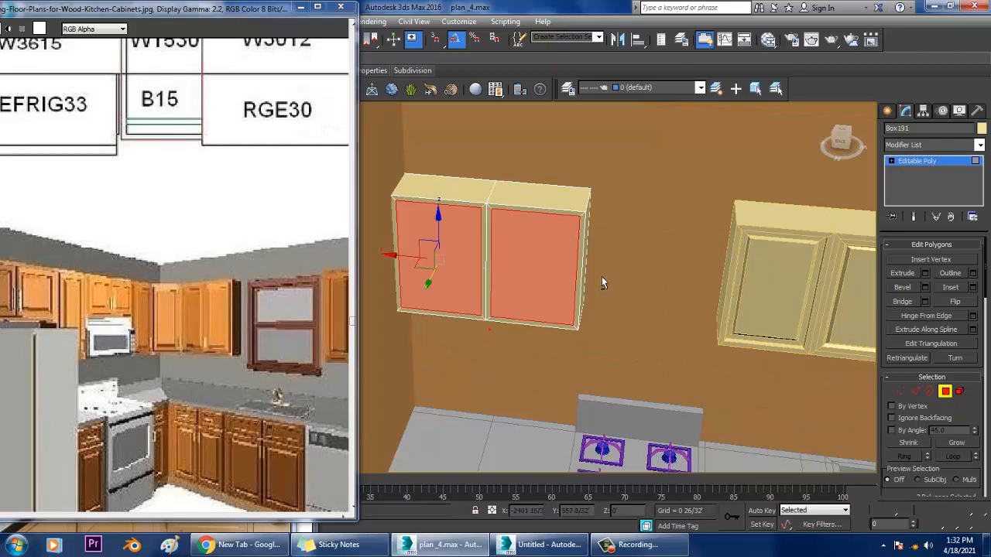
# Recess the two-section cabinet's door face nearest the stove with a Bevel of height -2/32' and outline -1/32'.
pyautogui.click(558, 277)
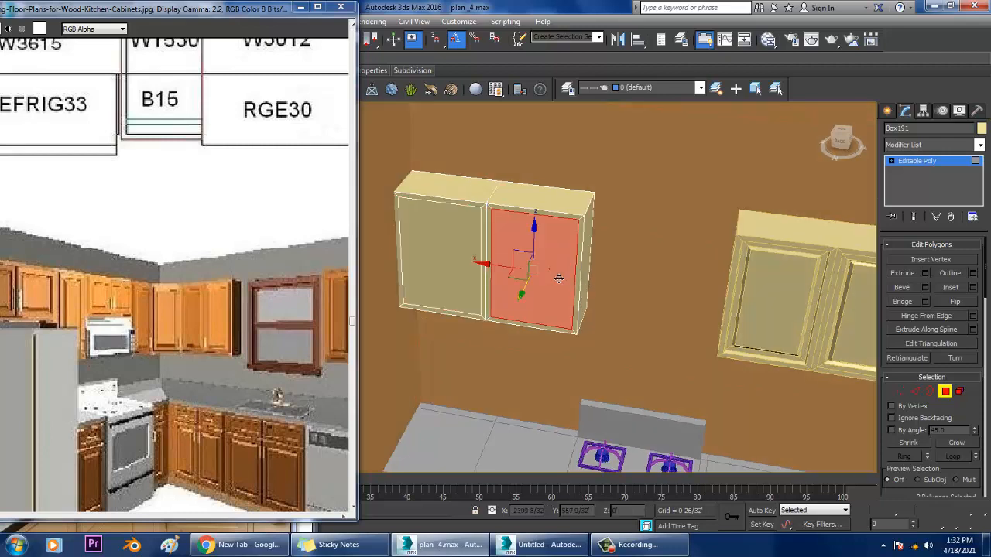
pyautogui.click(925, 287)
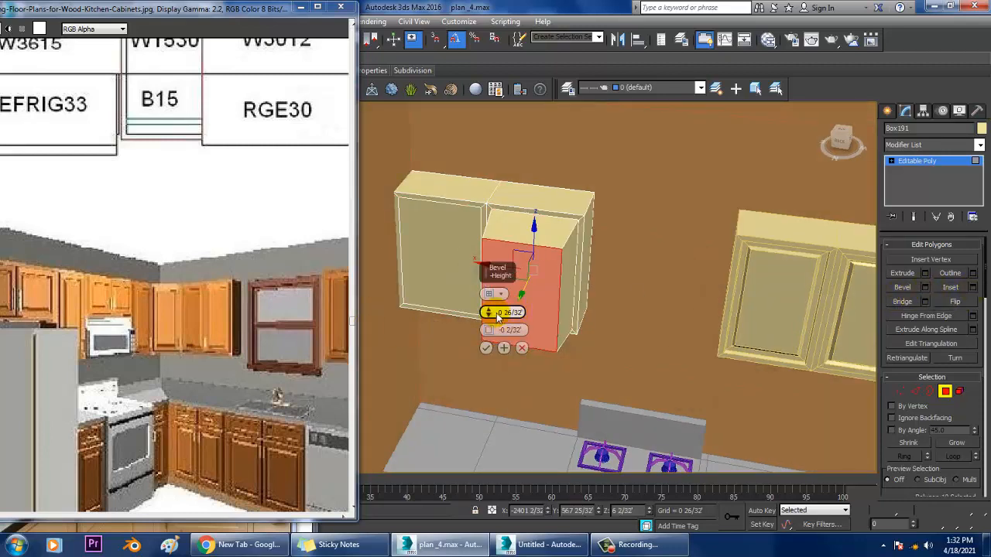
pyautogui.keyDown('alt'); pyautogui.moveTo(575, 289); pyautogui.dragTo(601, 290, button='middle'); pyautogui.keyUp('alt')
pyautogui.scroll(3, 601, 289)
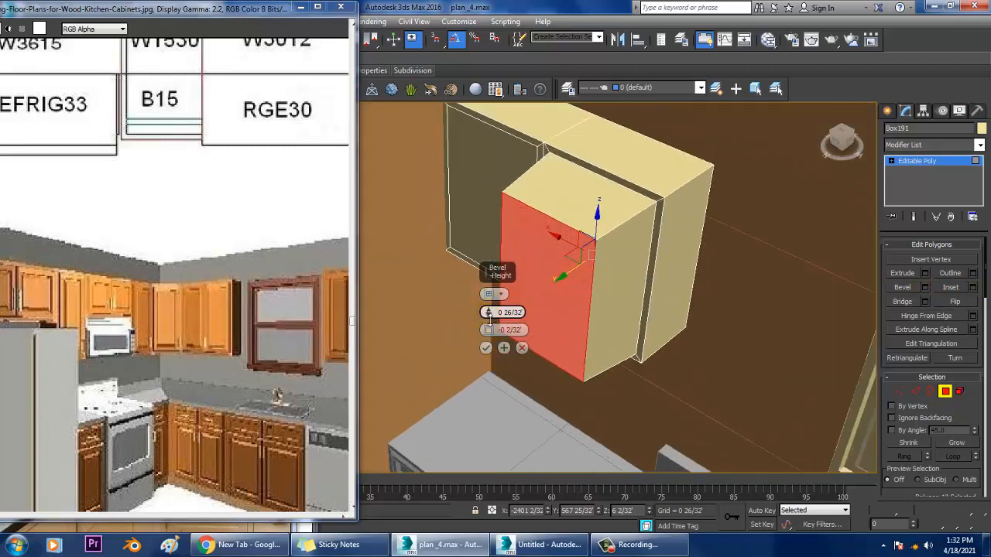
pyautogui.moveTo(487, 311); pyautogui.dragTo(517, 377)
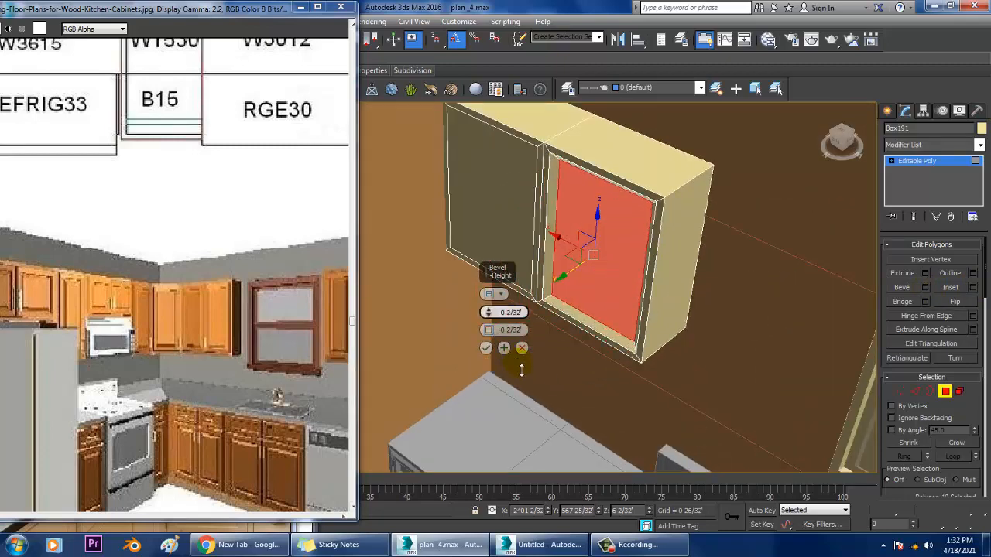
pyautogui.rightClick(488, 331)
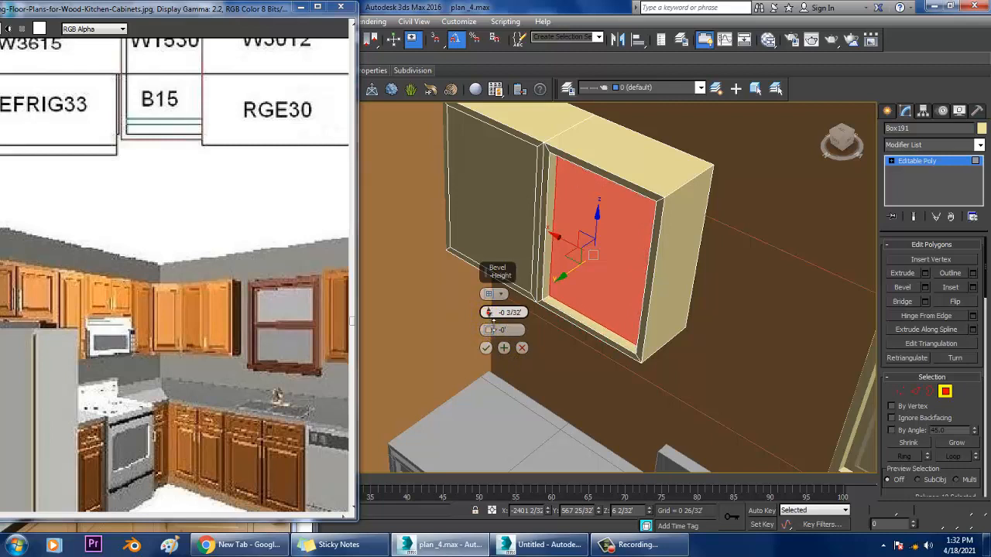
pyautogui.moveTo(493, 320)
pyautogui.mouseDown()
pyautogui.moveTo(501, 329)
pyautogui.moveTo(488, 339)
pyautogui.mouseUp()
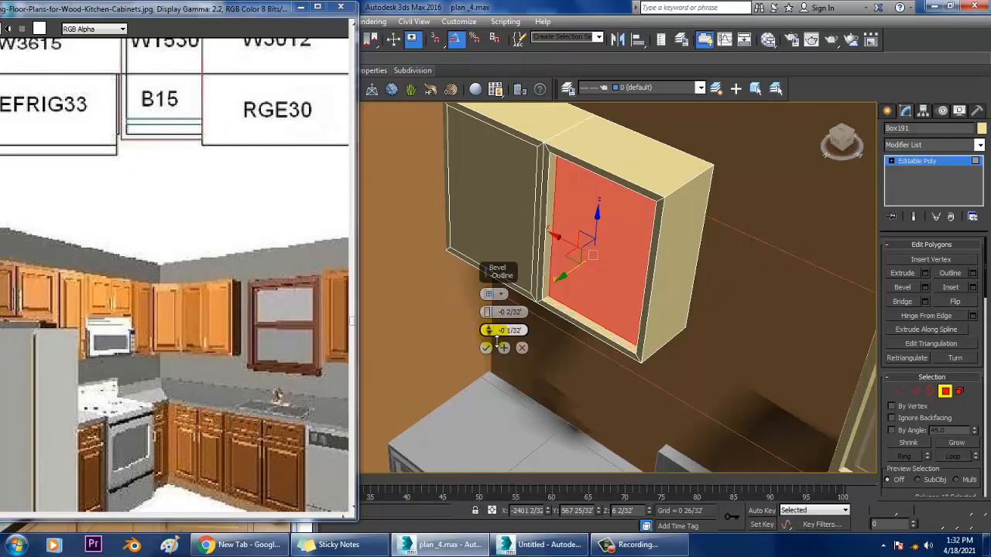
pyautogui.click(485, 348)
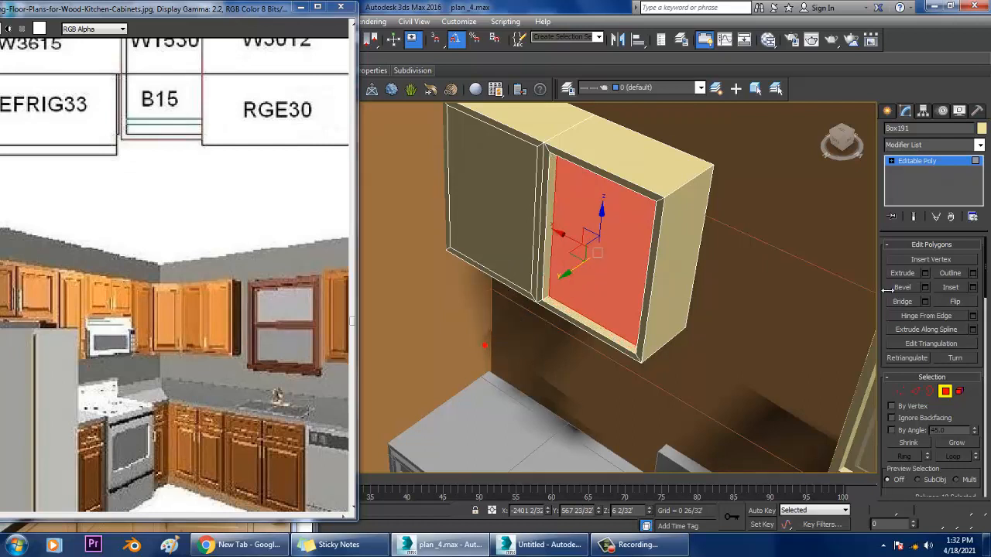
# Inset the recessed face of the two-section cabinet's door nearest the stove.
pyautogui.click(972, 287)
pyautogui.click(485, 331)
pyautogui.keyDown('alt'); pyautogui.moveTo(486, 330); pyautogui.dragTo(654, 271, button='middle'); pyautogui.keyUp('alt')
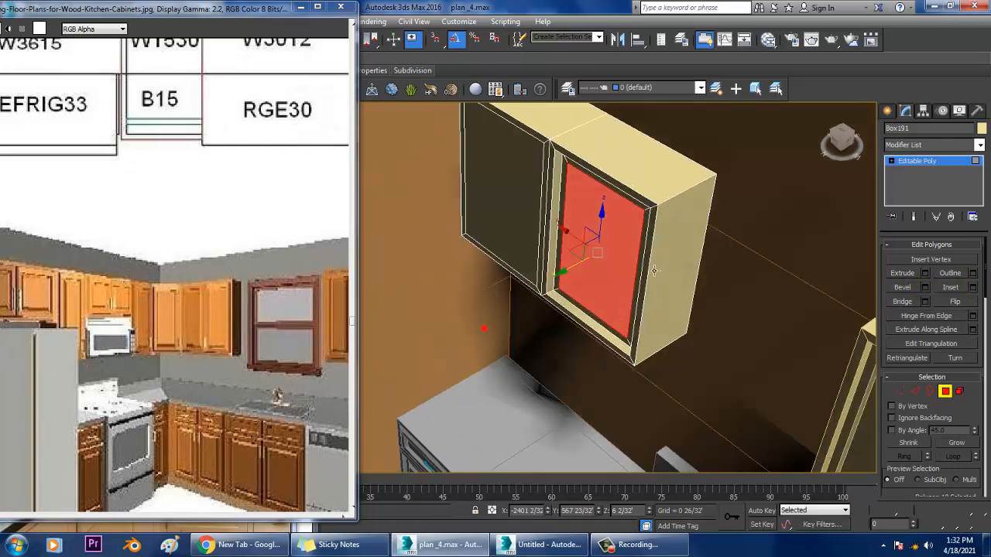
# Recess the two-section cabinet's remaining flat door face with a Bevel of height -2/32' and outline -1/32'.
pyautogui.keyDown('alt'); pyautogui.moveTo(582, 284); pyautogui.dragTo(515, 270, button='middle'); pyautogui.keyUp('alt')
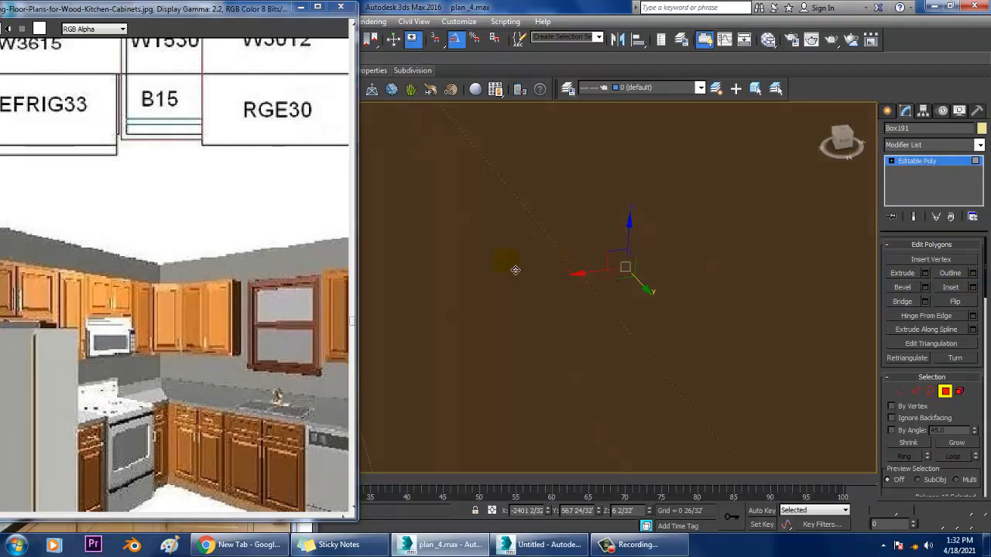
pyautogui.keyDown('alt'); pyautogui.moveTo(715, 261); pyautogui.dragTo(743, 272, button='middle'); pyautogui.keyUp('alt')
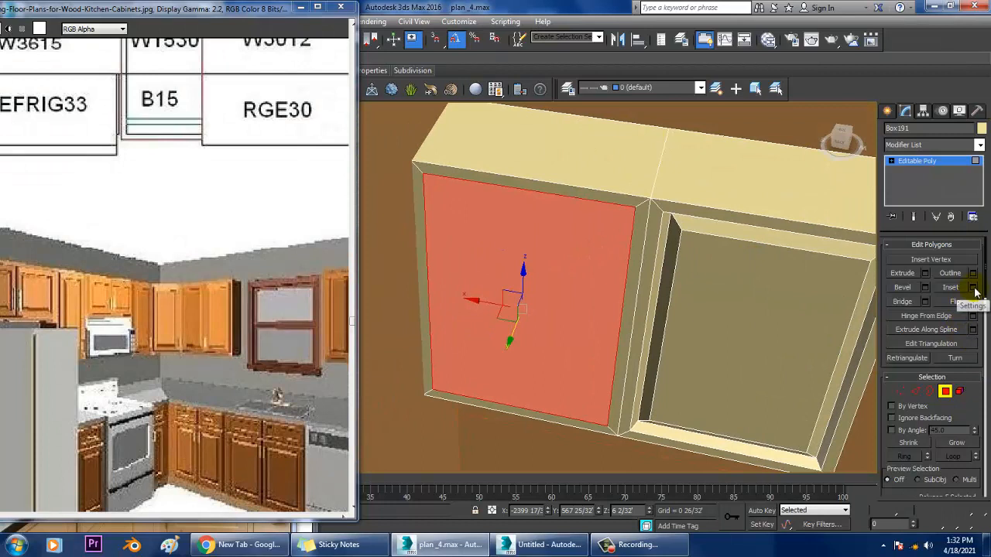
pyautogui.click(924, 287)
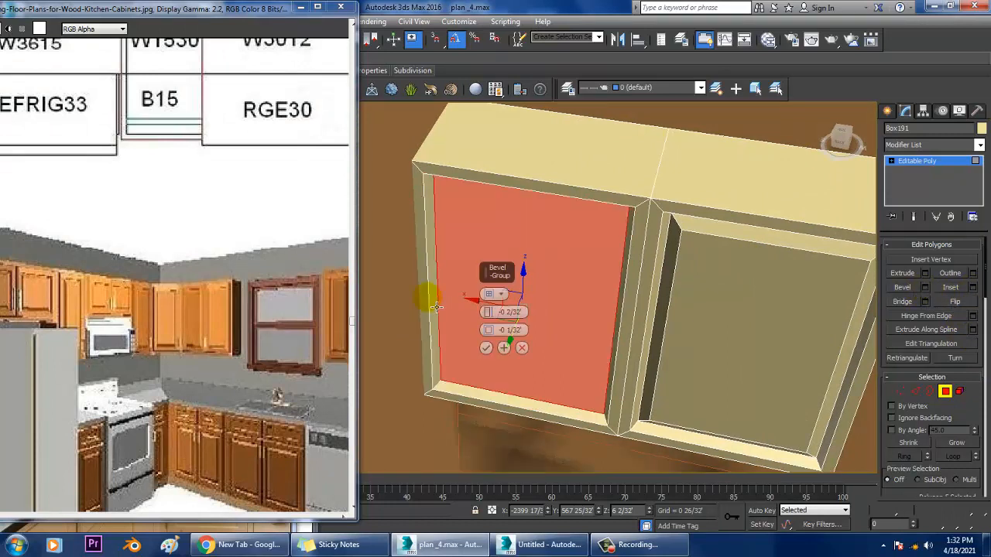
pyautogui.click(486, 348)
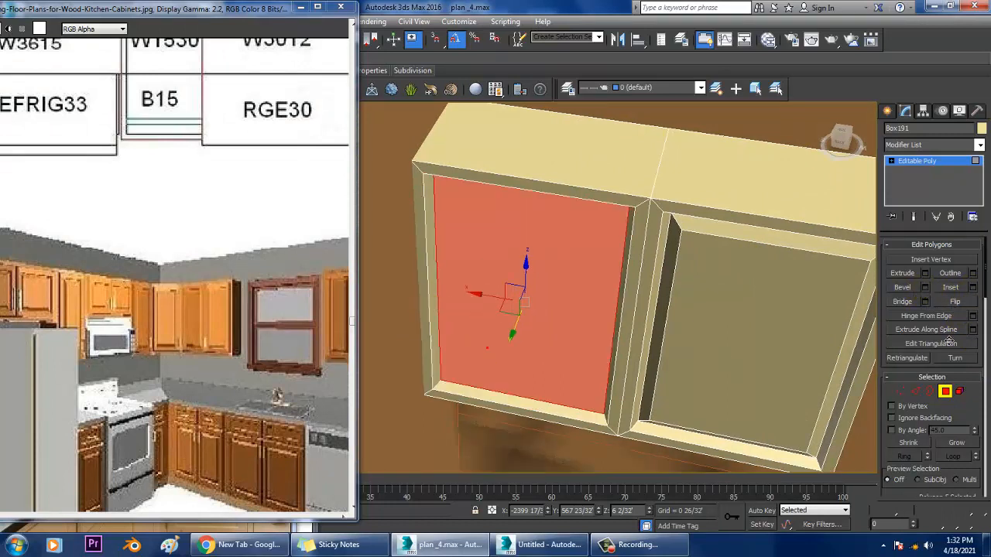
# Inset the newly recessed door face of the two-section cabinet and pull the inner panel slightly forward along Y.
pyautogui.click(973, 287)
pyautogui.click(488, 331)
pyautogui.keyDown('alt'); pyautogui.moveTo(487, 331); pyautogui.dragTo(556, 305, button='middle'); pyautogui.keyUp('alt')
pyautogui.moveTo(493, 329); pyautogui.dragTo(489, 333)
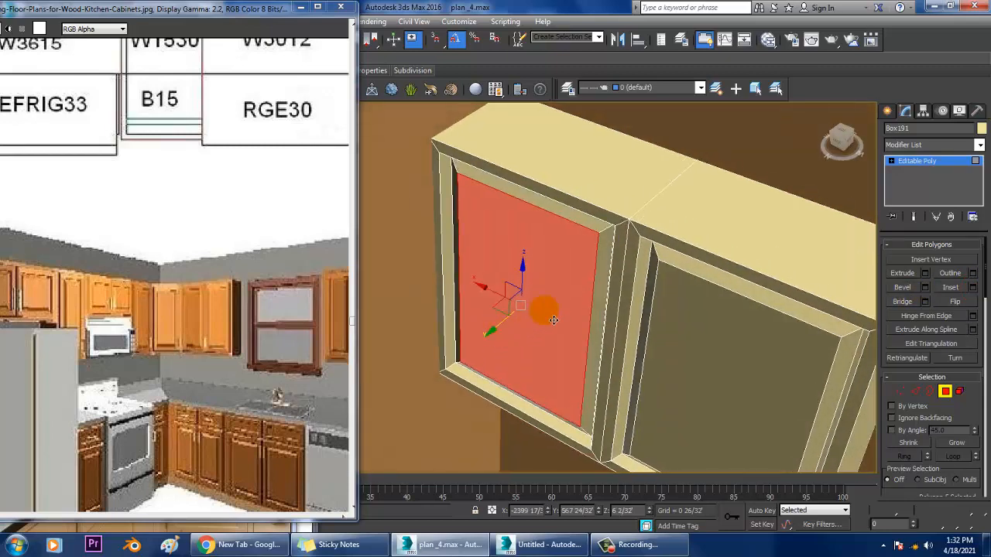
pyautogui.scroll(-5, 544, 309)
pyautogui.keyDown('alt'); pyautogui.moveTo(544, 310); pyautogui.dragTo(666, 225, button='middle'); pyautogui.keyUp('alt')
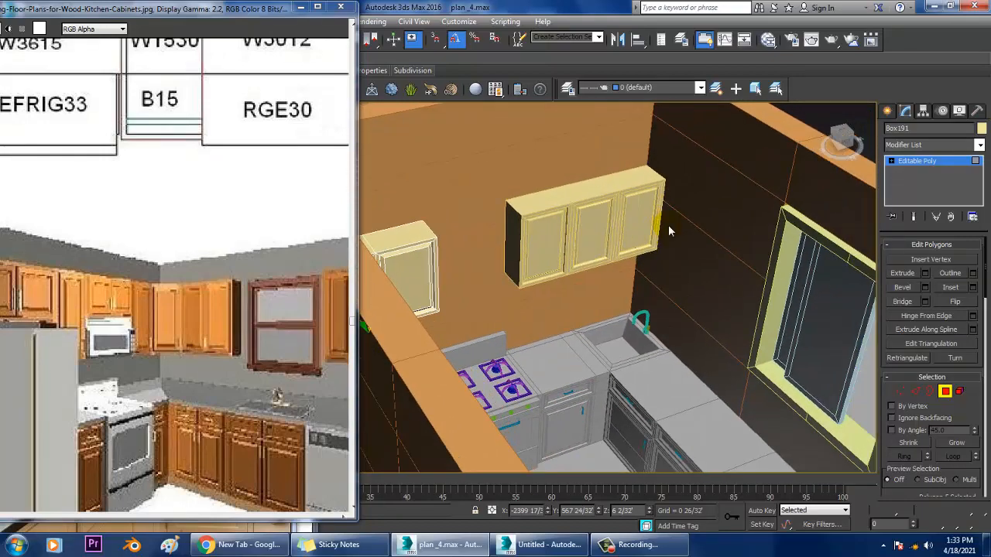
# Move the cabinet floor-plan and white kitchen reference images aside so the wall cabinets are uncovered.
pyautogui.keyDown('alt'); pyautogui.moveTo(728, 277); pyautogui.dragTo(663, 228, button='middle'); pyautogui.keyUp('alt')
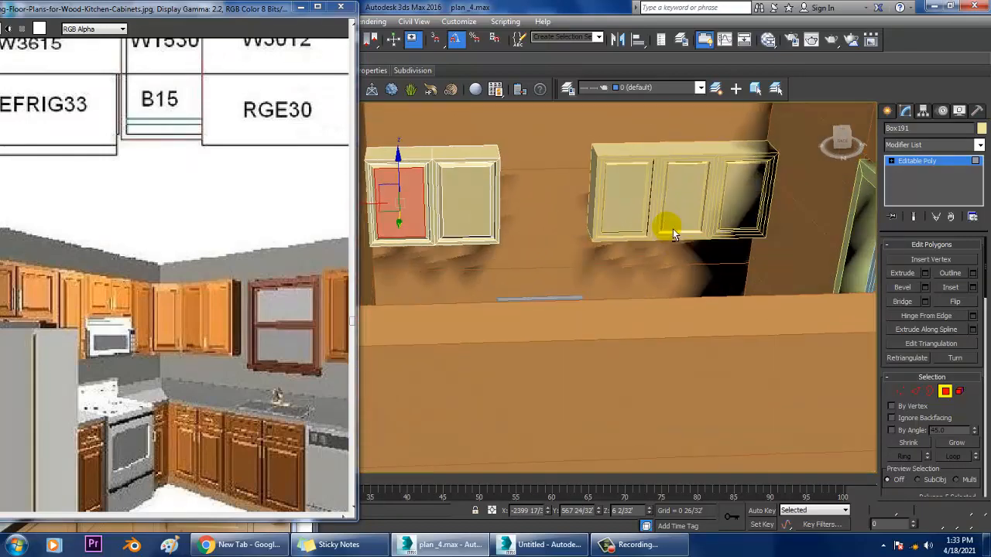
pyautogui.moveTo(160, 21); pyautogui.dragTo(165, 393)
pyautogui.moveTo(164, 124); pyautogui.dragTo(133, 138)
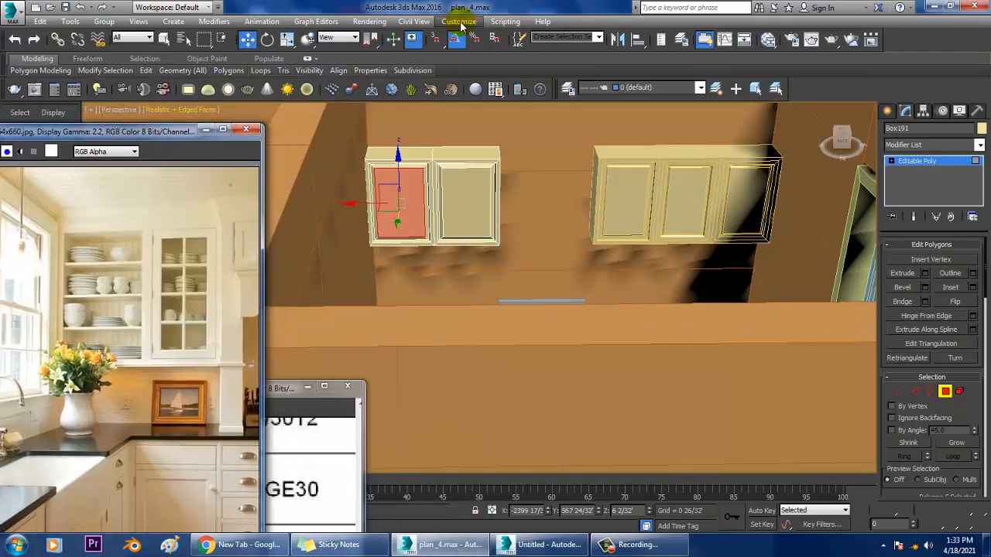
# Open the reference image m-kitchenpic1 from the Plan_1 folder and place it beside the cabinet model.
pyautogui.click(369, 21)
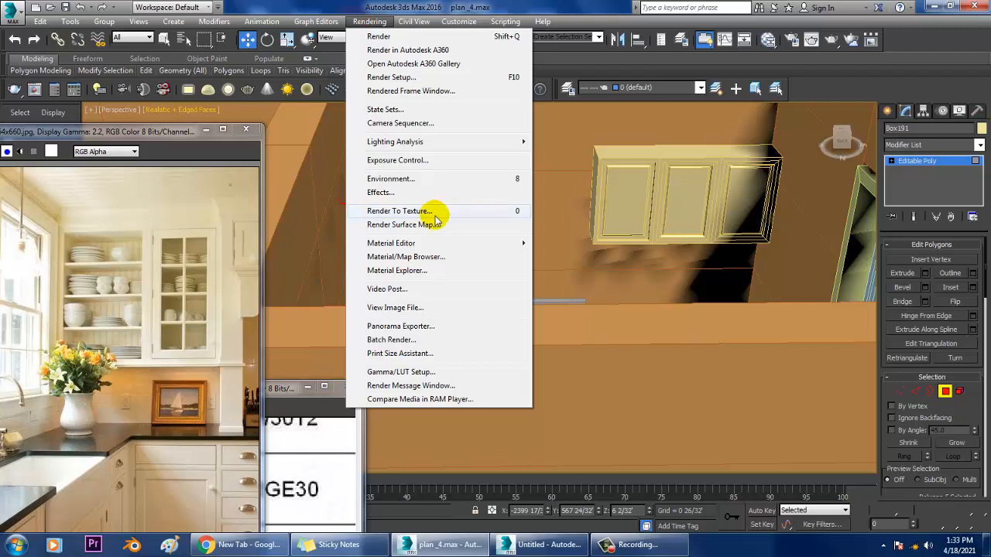
pyautogui.click(422, 308)
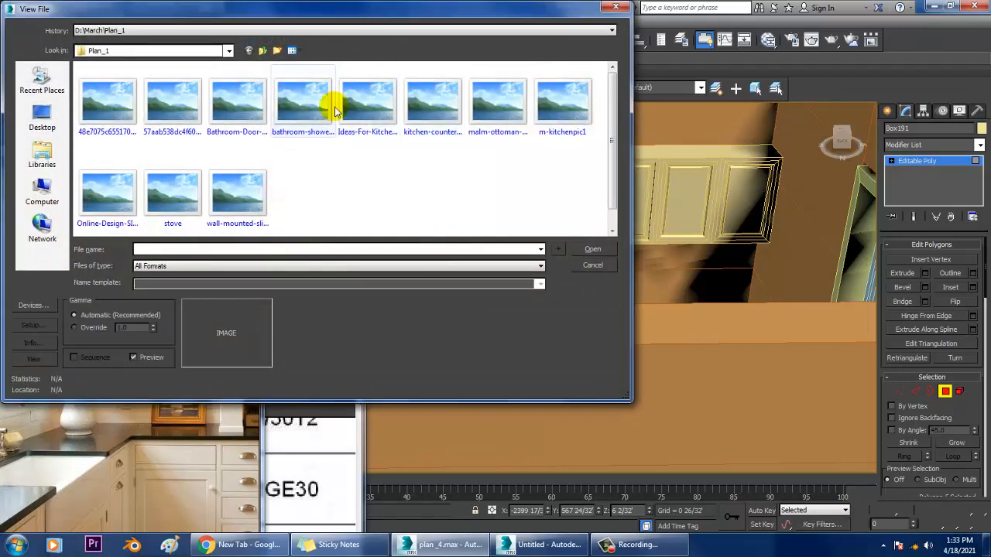
pyautogui.click(358, 115)
pyautogui.click(431, 100)
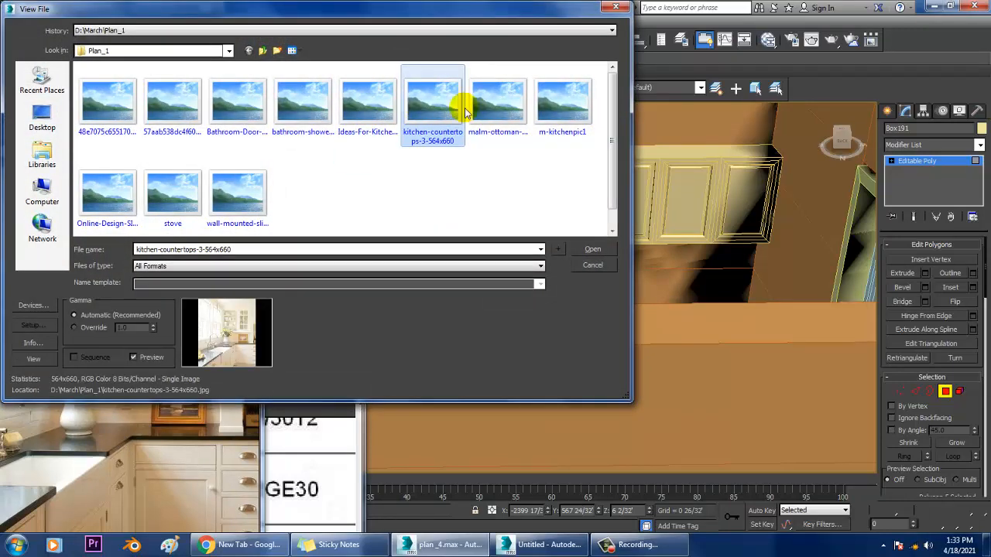
pyautogui.click(501, 100)
pyautogui.click(563, 103)
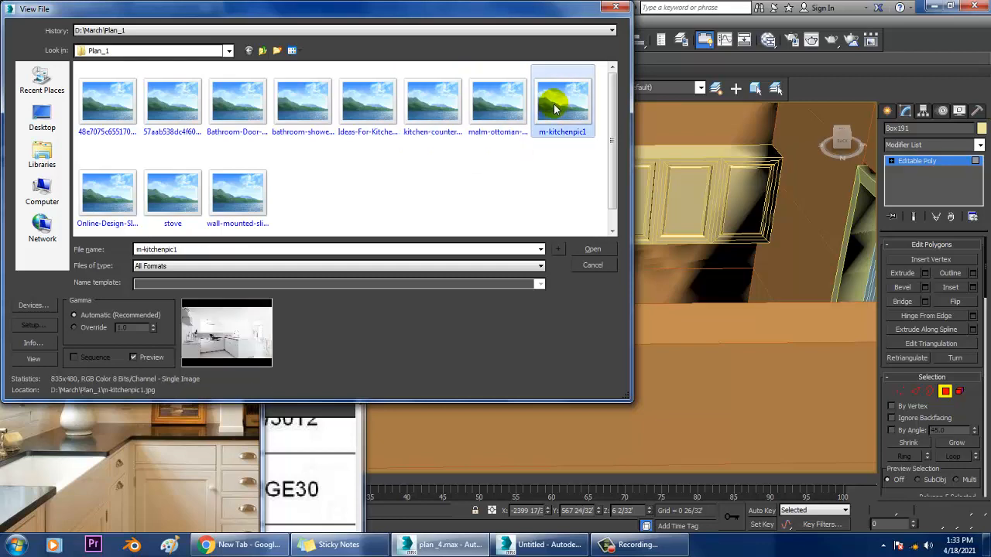
pyautogui.doubleClick(554, 109)
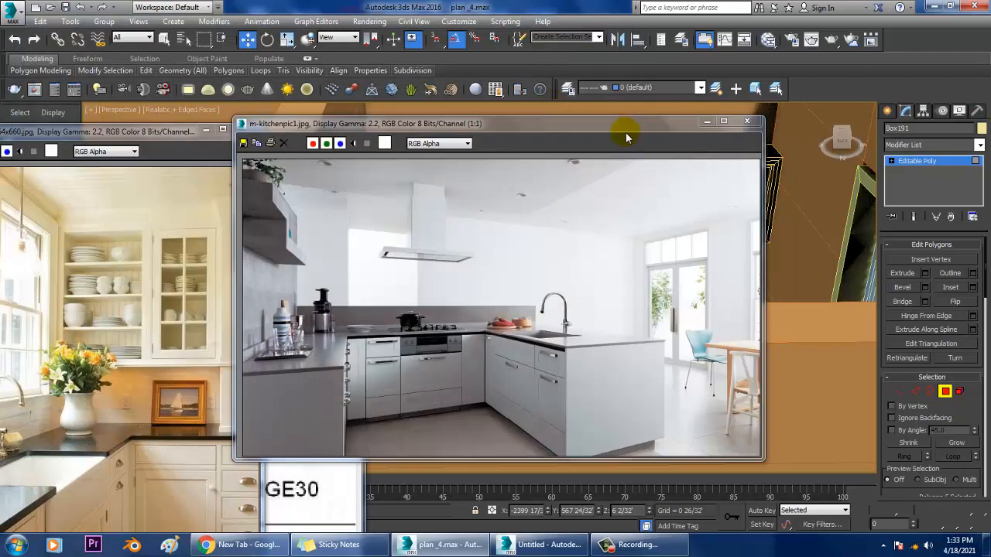
pyautogui.moveTo(640, 129); pyautogui.dragTo(212, 128)
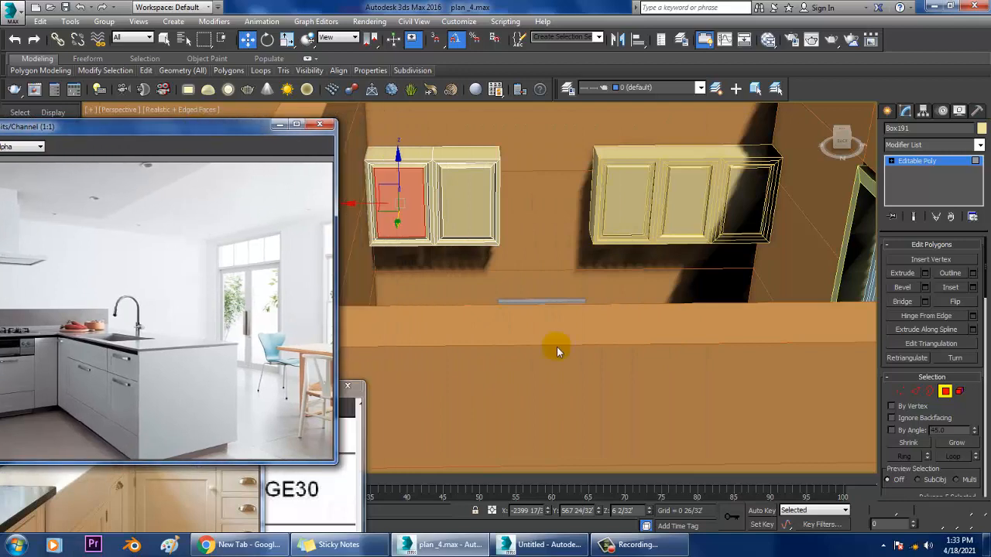
# Draw a box about 0 23/32' by 0 26/32' over the stove in the top view and convert it to Editable Poly.
pyautogui.click(887, 111)
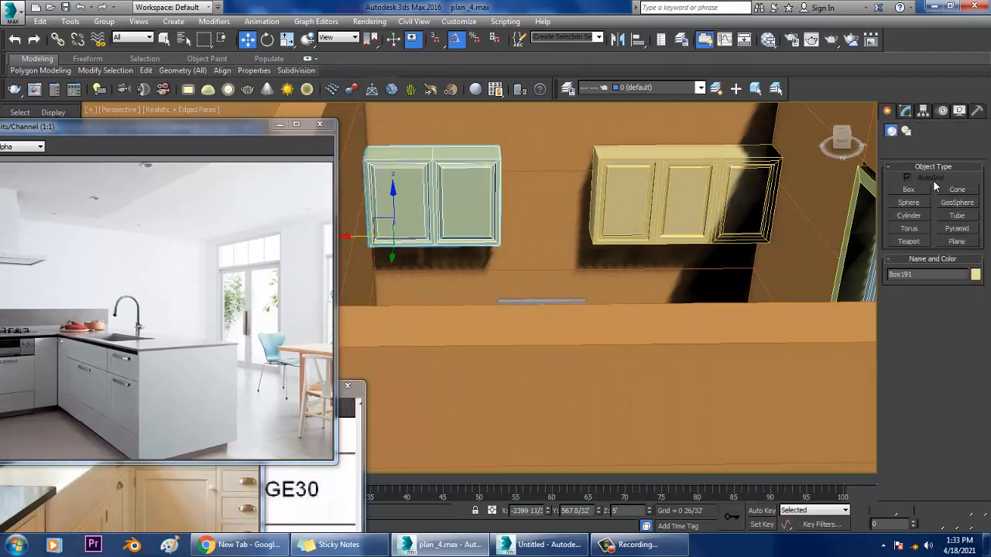
pyautogui.click(909, 190)
pyautogui.hotkey('alt', 'w')
pyautogui.click(415, 188)
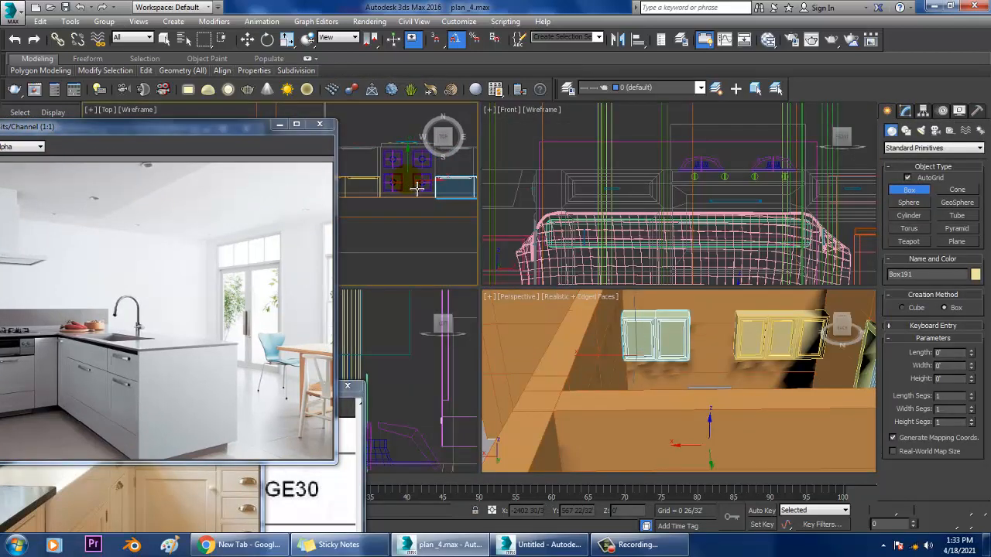
pyautogui.hotkey('alt', 'w')
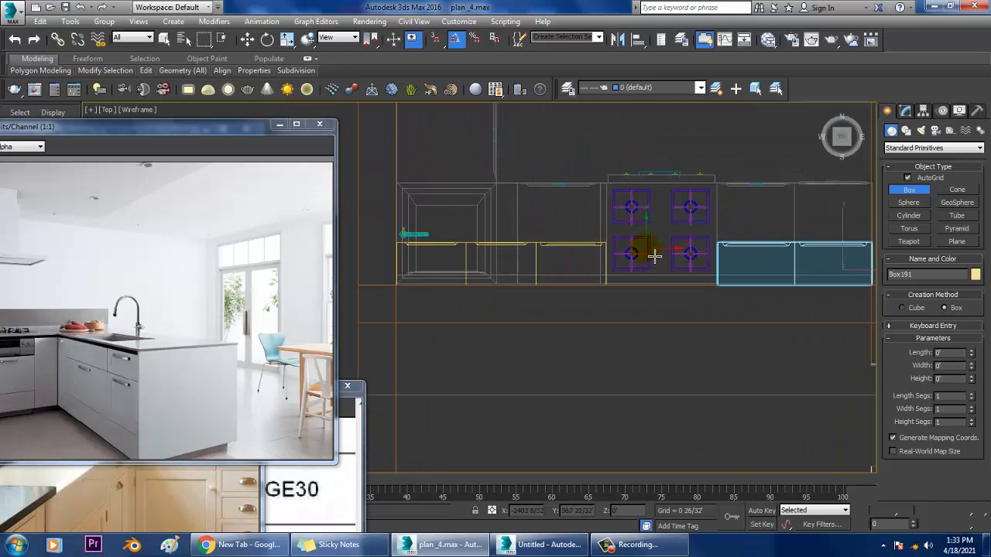
pyautogui.moveTo(642, 246); pyautogui.dragTo(688, 290)
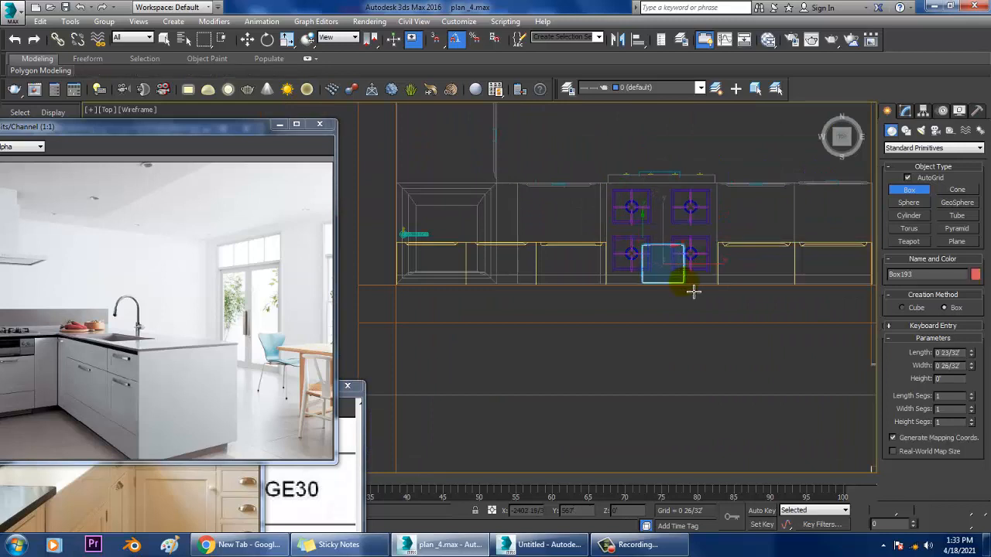
pyautogui.rightClick(689, 260)
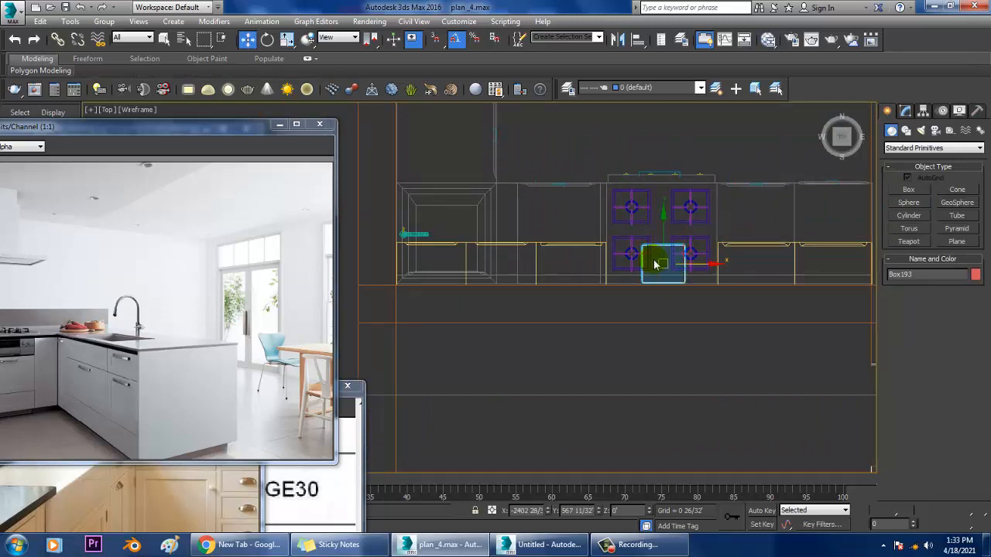
pyautogui.rightClick(652, 256)
pyautogui.moveTo(696, 380)
pyautogui.click(808, 390)
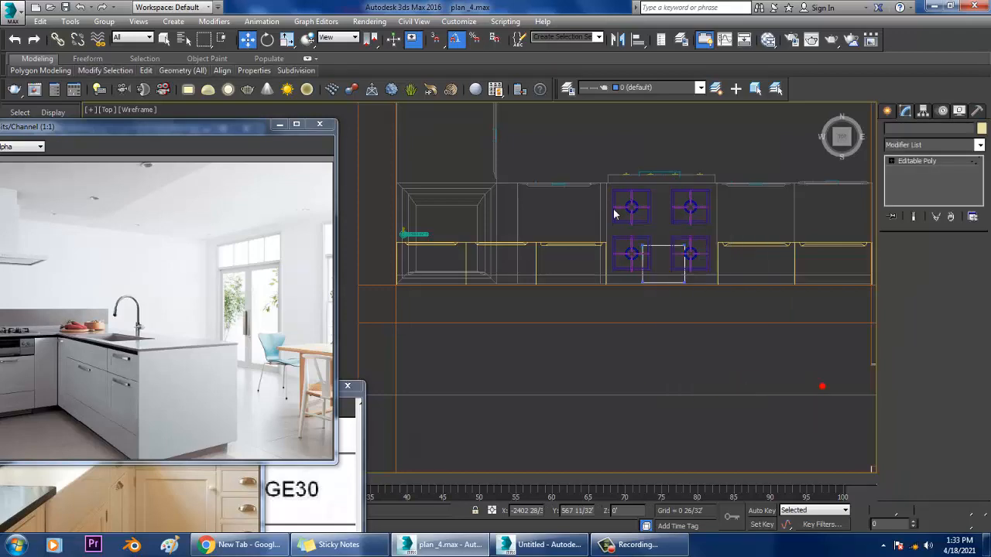
# Raise the whole box above the wall cabinets to a height of about 9 1/32'.
pyautogui.hotkey('alt', 'w')
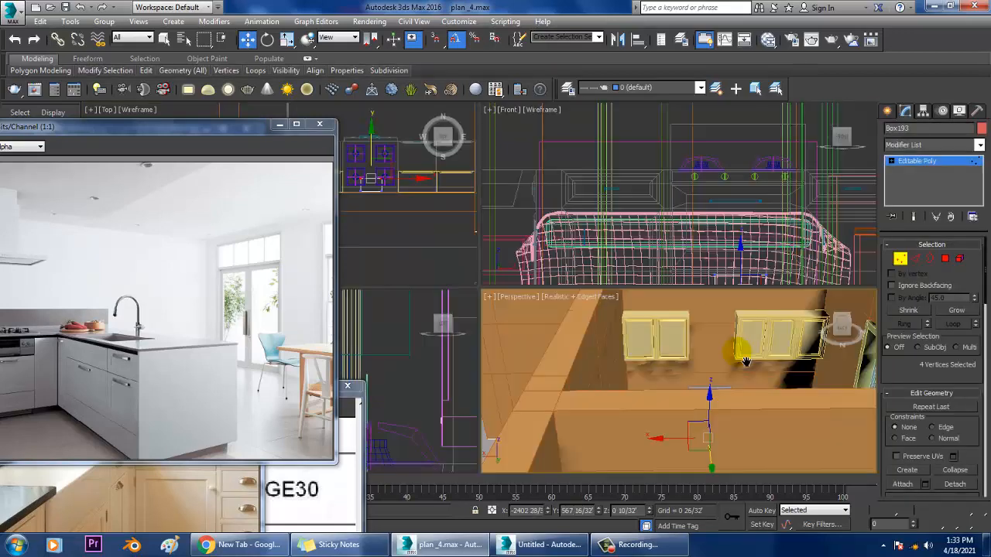
pyautogui.rightClick(743, 354)
pyautogui.hotkey('alt', 'w')
pyautogui.keyDown('alt'); pyautogui.moveTo(714, 356); pyautogui.dragTo(743, 291, button='middle'); pyautogui.keyUp('alt')
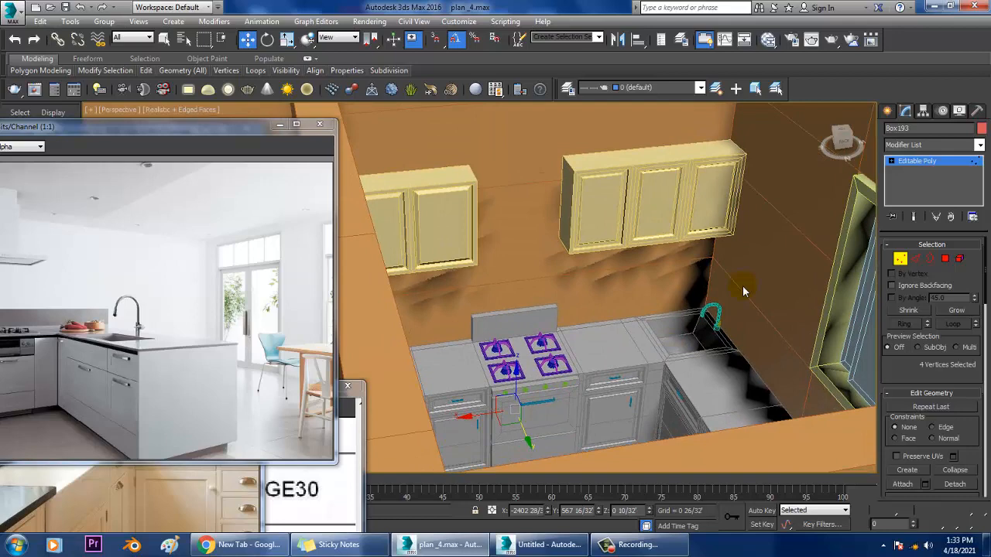
pyautogui.click(913, 163)
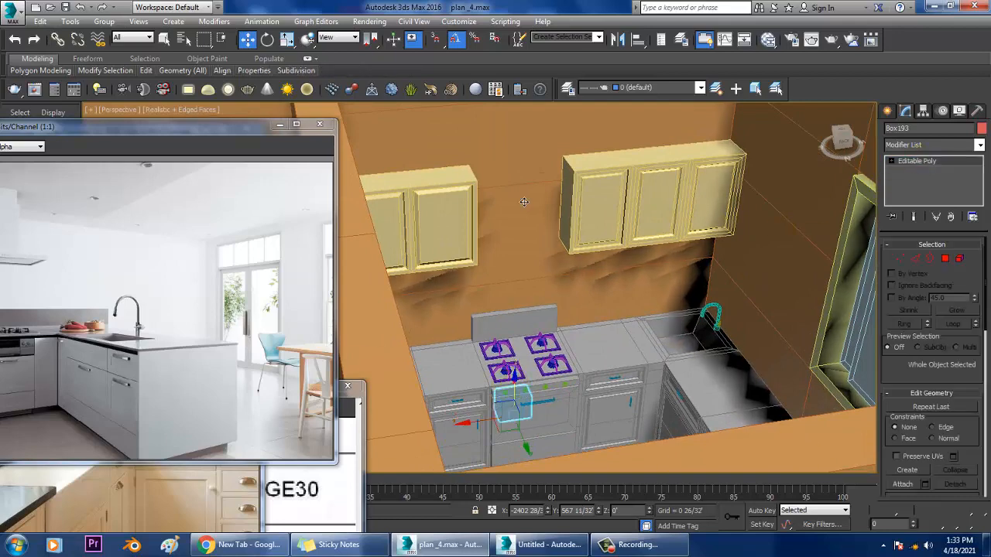
pyautogui.moveTo(524, 202); pyautogui.dragTo(520, 91)
pyautogui.keyDown('alt'); pyautogui.moveTo(531, 160); pyautogui.dragTo(532, 199, button='middle'); pyautogui.keyUp('alt')
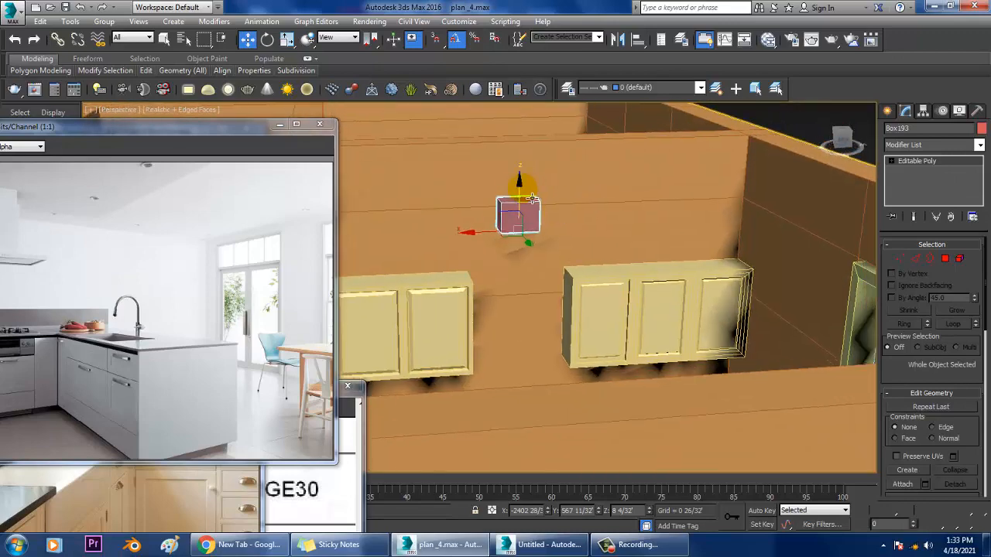
pyautogui.moveTo(523, 161); pyautogui.dragTo(524, 156)
pyautogui.scroll(3, 562, 225)
pyautogui.moveTo(561, 212); pyautogui.dragTo(570, 222, button='middle')
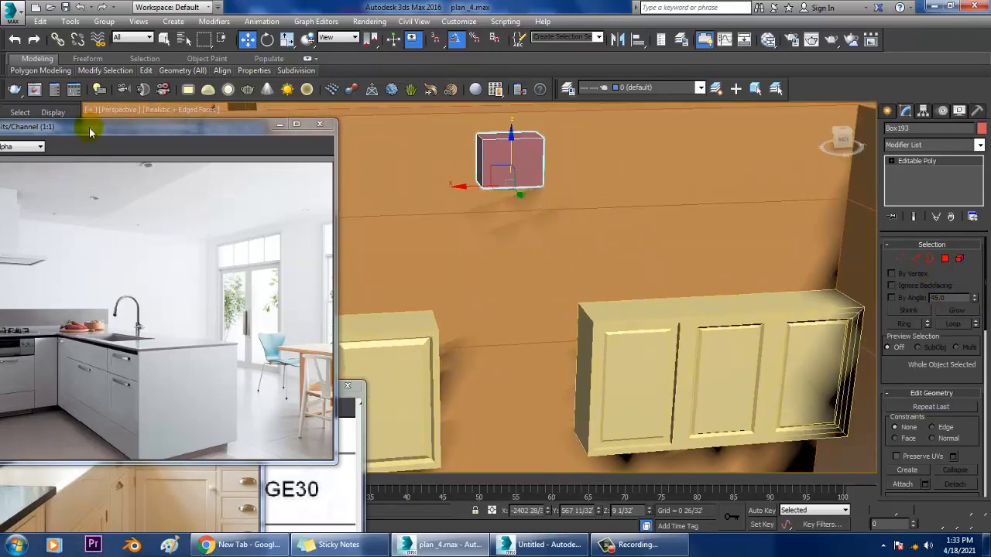
# Bring the reference range hood into view and extrude the box's bottom polygon down to about 7 3/32' as the duct.
pyautogui.moveTo(89, 126); pyautogui.dragTo(164, 122)
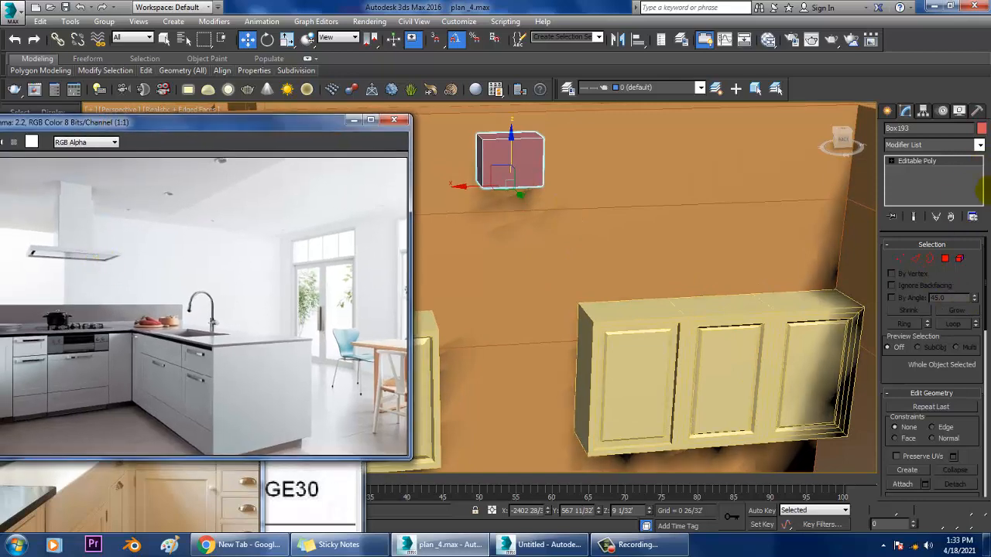
pyautogui.click(945, 260)
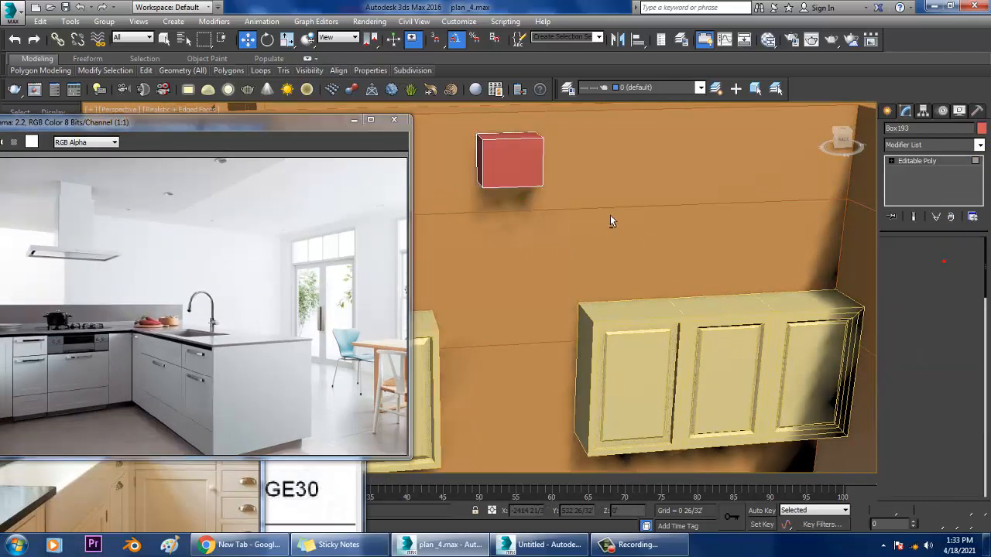
pyautogui.moveTo(546, 190); pyautogui.dragTo(447, 106)
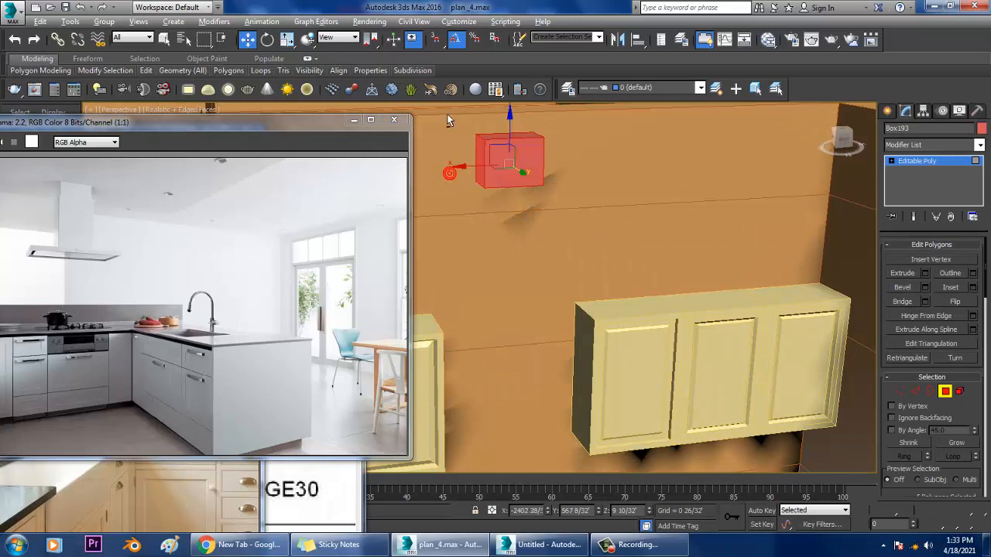
pyautogui.click(925, 273)
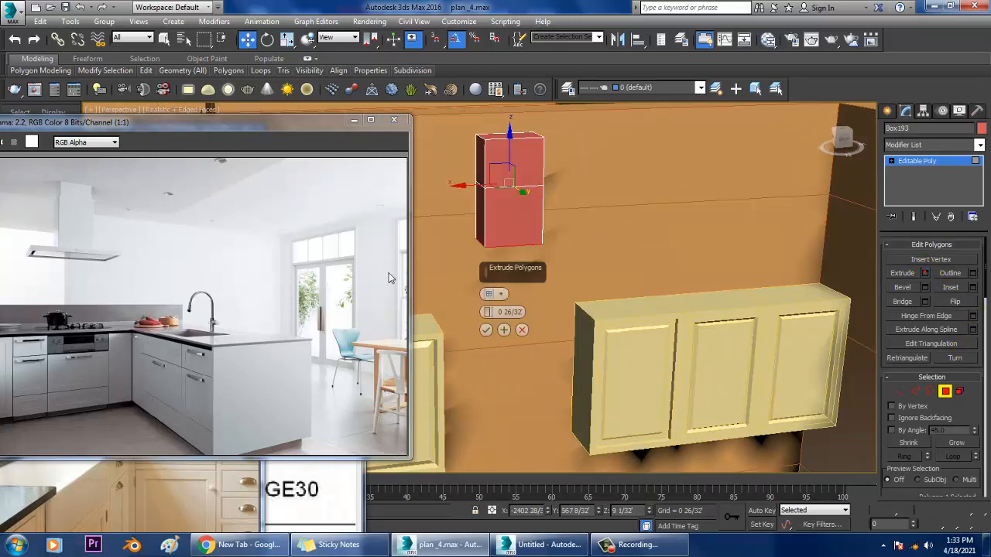
pyautogui.click(486, 330)
pyautogui.keyDown('alt'); pyautogui.moveTo(485, 329); pyautogui.dragTo(586, 294, button='middle'); pyautogui.keyUp('alt')
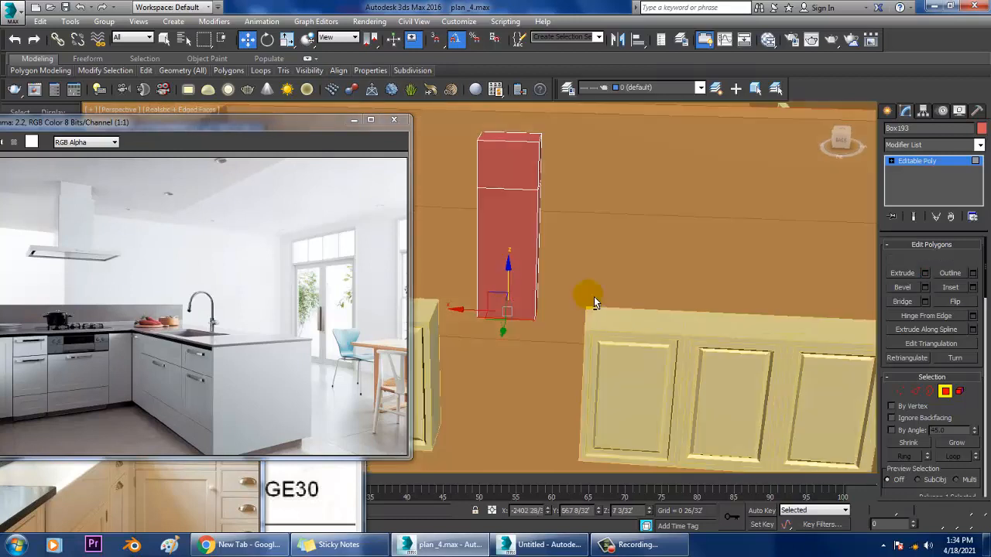
# Bevel the duct's bottom polygon with a height of 0 22/32' and an outline of 0 21/32' to form the flared hood.
pyautogui.click(924, 288)
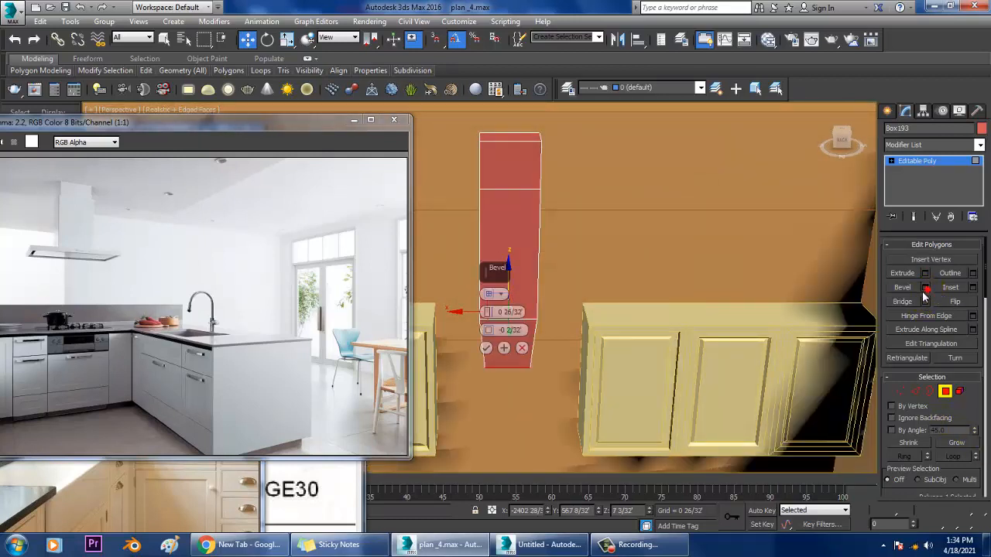
pyautogui.moveTo(489, 309)
pyautogui.mouseDown()
pyautogui.moveTo(489, 320)
pyautogui.moveTo(470, 288)
pyautogui.moveTo(481, 296)
pyautogui.mouseUp()
pyautogui.keyDown('alt'); pyautogui.moveTo(511, 352); pyautogui.dragTo(544, 369, button='middle'); pyautogui.keyUp('alt')
pyautogui.scroll(4, 535, 289)
pyautogui.scroll(-1, 538, 292)
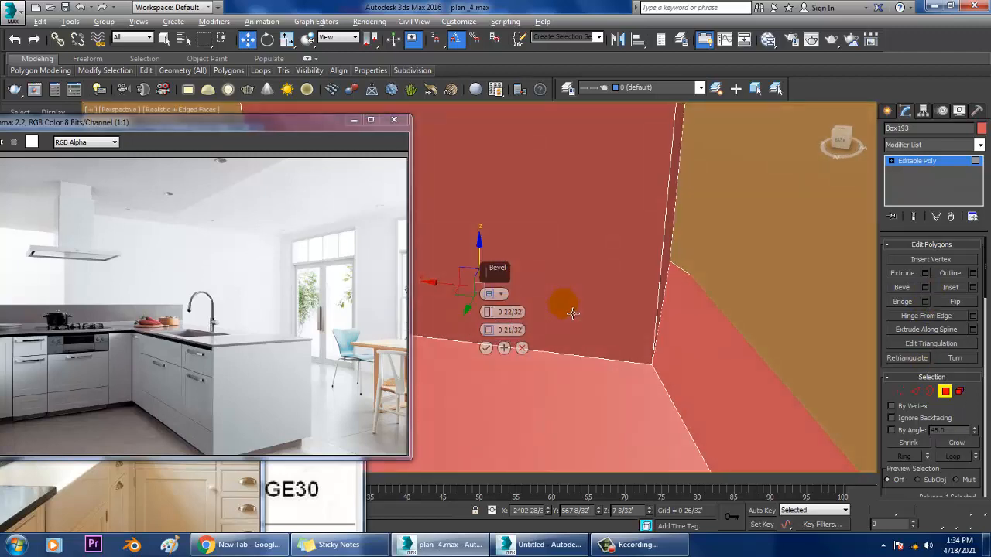
pyautogui.scroll(-1, 597, 312)
pyautogui.keyDown('alt'); pyautogui.moveTo(570, 312); pyautogui.dragTo(617, 258, button='middle'); pyautogui.keyUp('alt')
pyautogui.scroll(-5, 597, 311)
pyautogui.press('1')
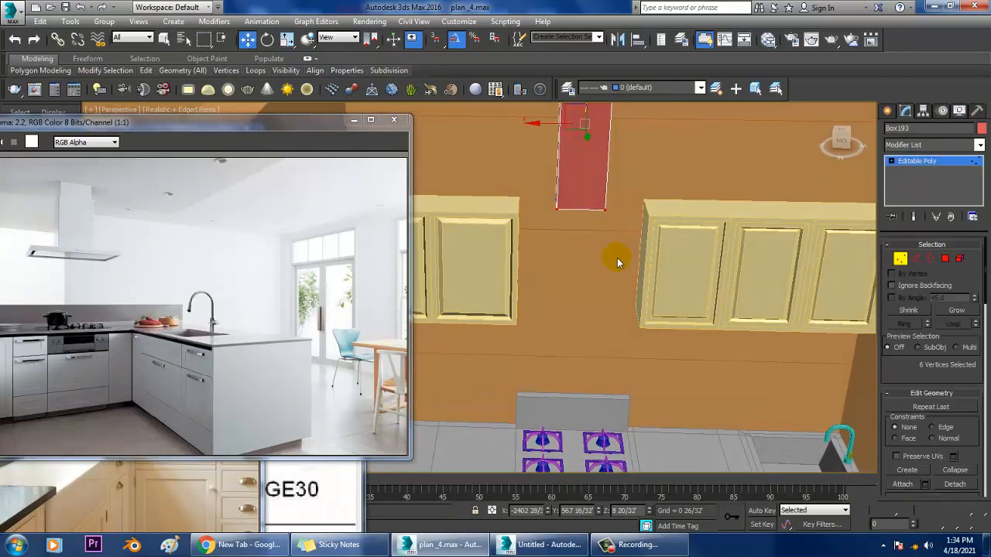
pyautogui.click(945, 259)
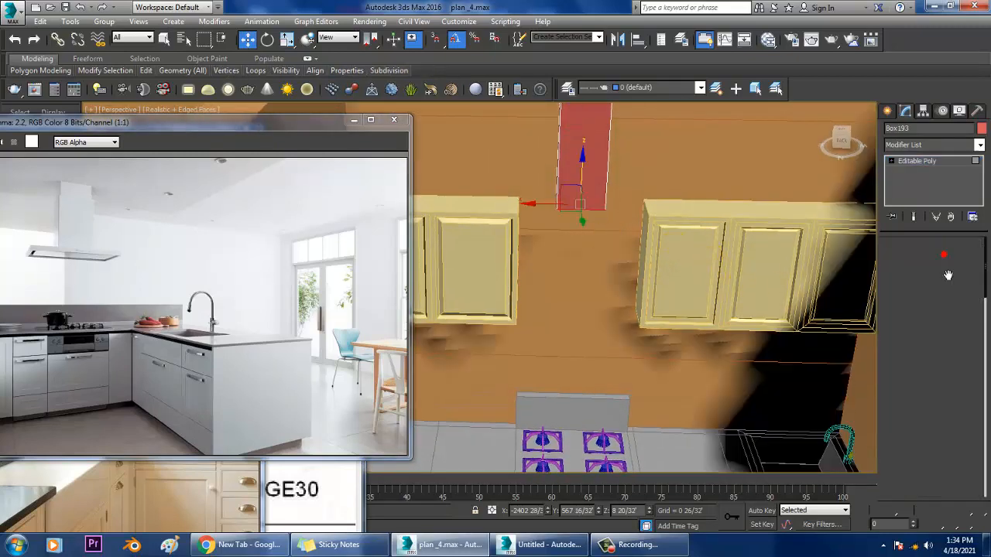
pyautogui.click(924, 288)
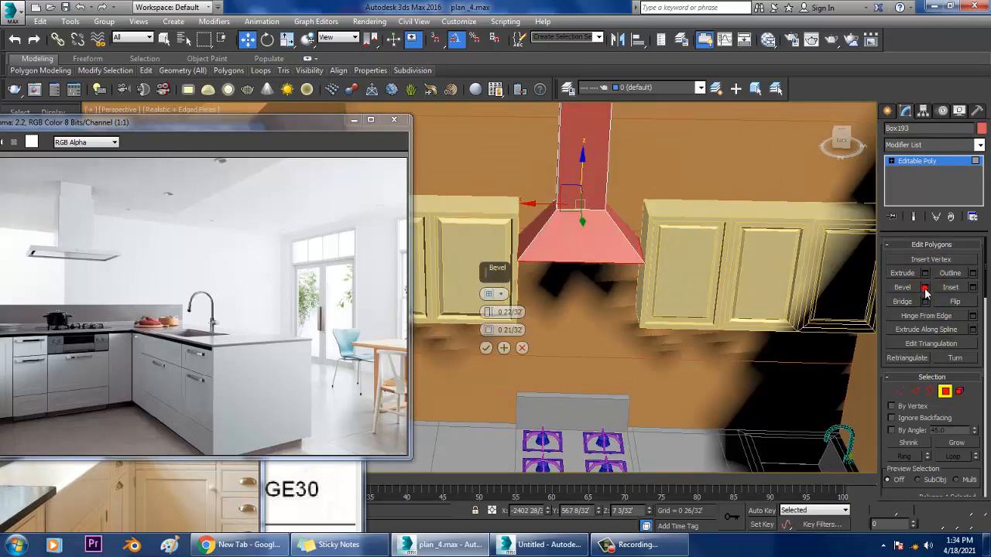
pyautogui.click(485, 348)
# Lower the vertices of the flared hood section toward the stove, lengthening the duct.
pyautogui.press('1')
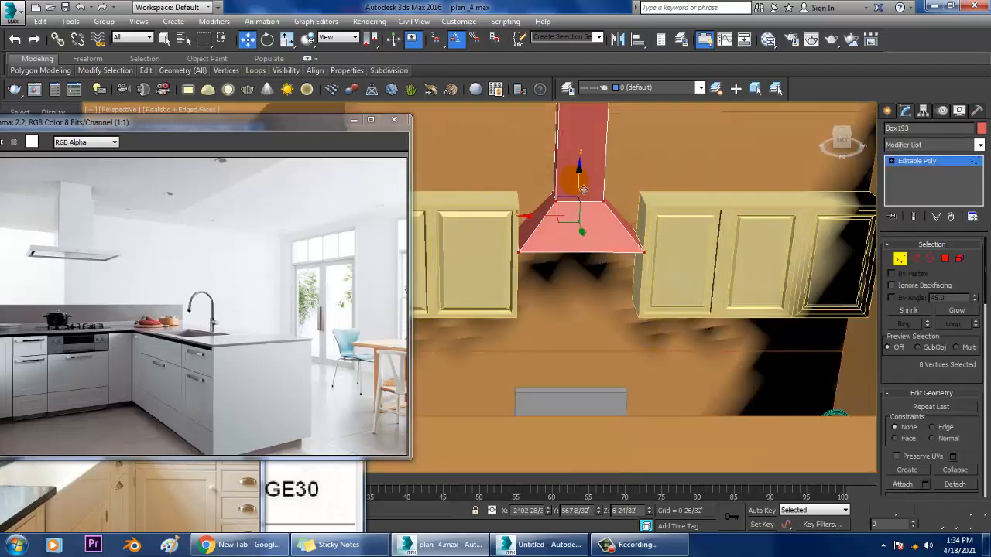
pyautogui.moveTo(584, 190); pyautogui.dragTo(596, 264)
pyautogui.keyDown('alt'); pyautogui.moveTo(654, 300); pyautogui.dragTo(625, 275, button='middle'); pyautogui.keyUp('alt')
pyautogui.press('1')
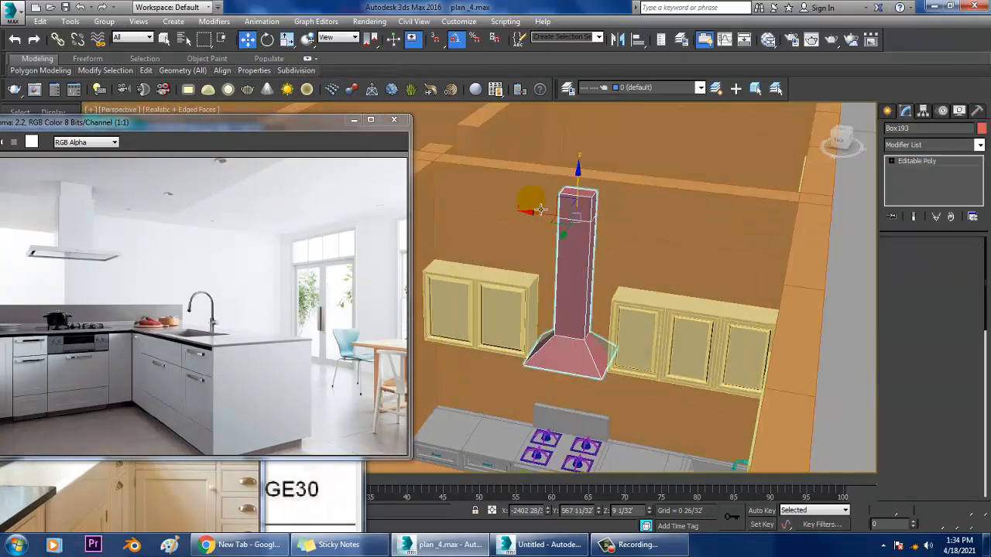
pyautogui.click(648, 266)
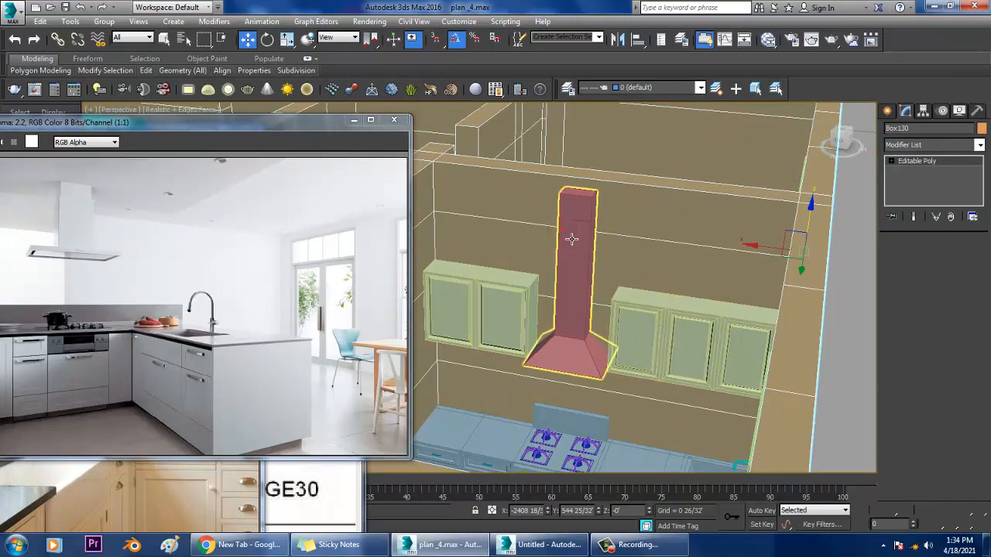
pyautogui.click(571, 239)
pyautogui.press('1')
pyautogui.moveTo(587, 177); pyautogui.dragTo(601, 239)
pyautogui.keyDown('alt'); pyautogui.moveTo(639, 321); pyautogui.dragTo(618, 302, button='middle'); pyautogui.keyUp('alt')
# Scale the hood's bottom polygon up slightly to widen the opening above the stove.
pyautogui.scroll(-4, 546, 336)
pyautogui.scroll(4, 579, 292)
pyautogui.scroll(5, 606, 354)
pyautogui.click(606, 355)
pyautogui.scroll(-2, 608, 355)
pyautogui.click(945, 260)
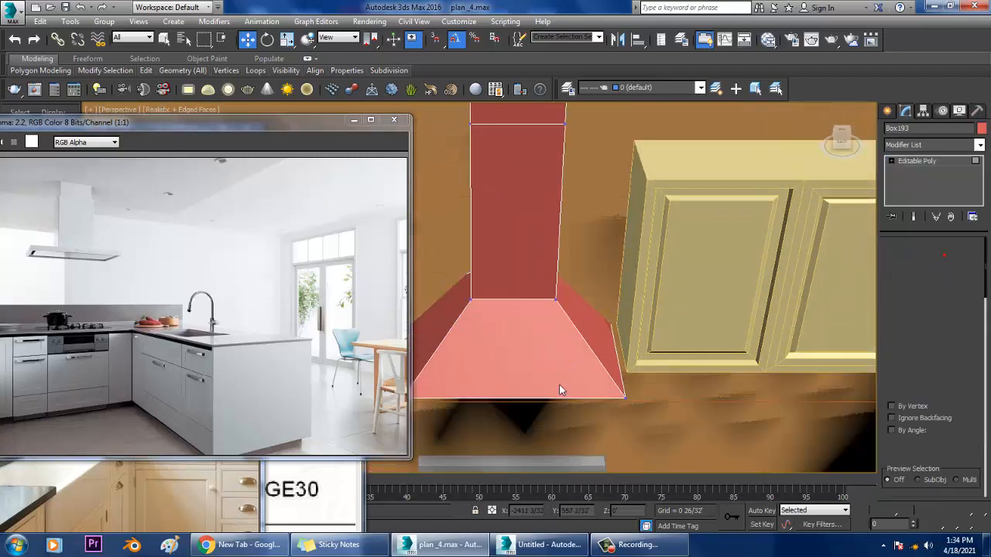
pyautogui.click(559, 384)
pyautogui.keyDown('alt'); pyautogui.moveTo(618, 354); pyautogui.dragTo(687, 325, button='middle'); pyautogui.keyUp('alt')
pyautogui.keyDown('alt'); pyautogui.moveTo(689, 359); pyautogui.dragTo(561, 283, button='middle'); pyautogui.keyUp('alt')
pyautogui.press('F3')
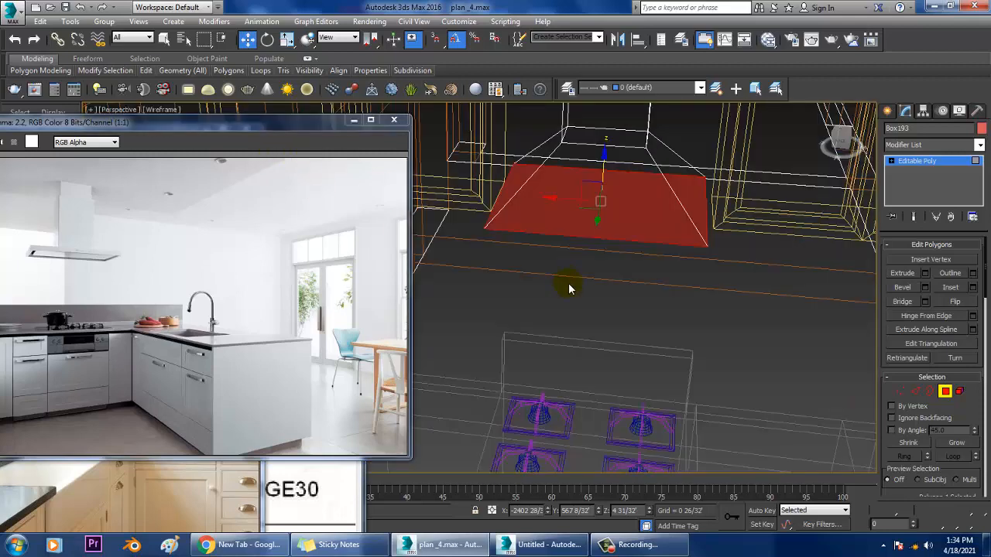
pyautogui.press('r')
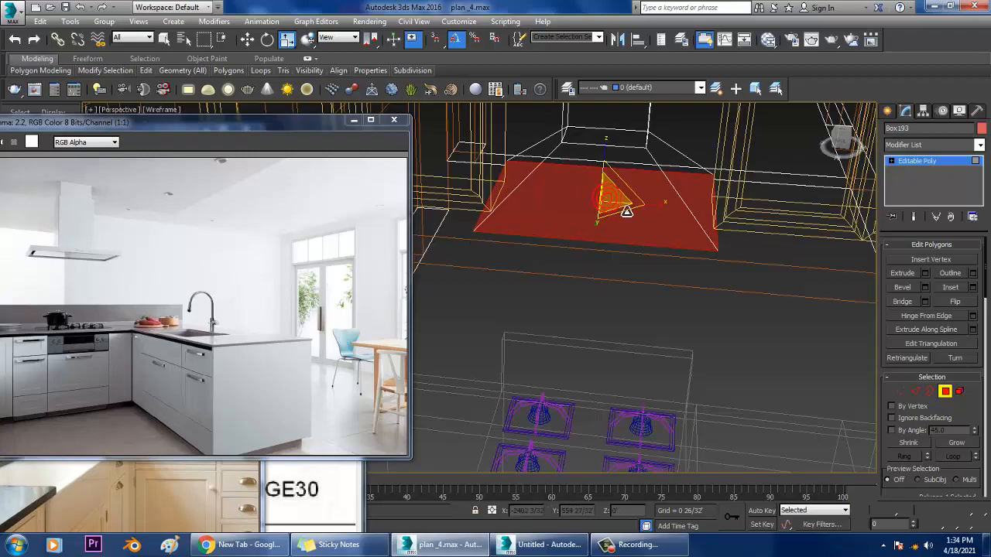
# Move the hood's back bottom edge forward about 0 11/32' to the wall and its front bottom edge outward about 0 5/32'.
pyautogui.keyDown('alt'); pyautogui.moveTo(626, 210); pyautogui.dragTo(577, 263, button='middle'); pyautogui.keyUp('alt')
pyautogui.press('1')
pyautogui.keyDown('alt'); pyautogui.moveTo(725, 245); pyautogui.dragTo(778, 247, button='middle'); pyautogui.keyUp('alt')
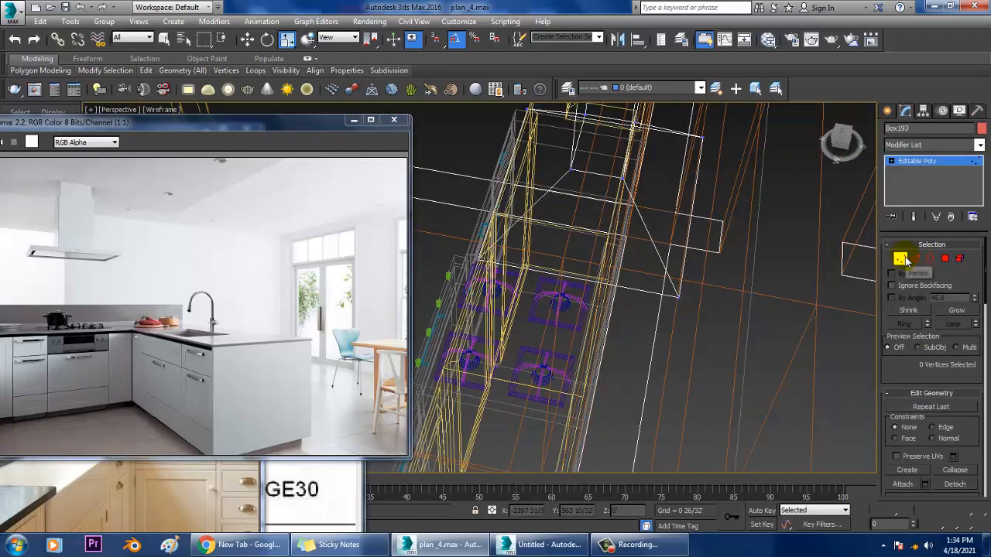
pyautogui.click(914, 259)
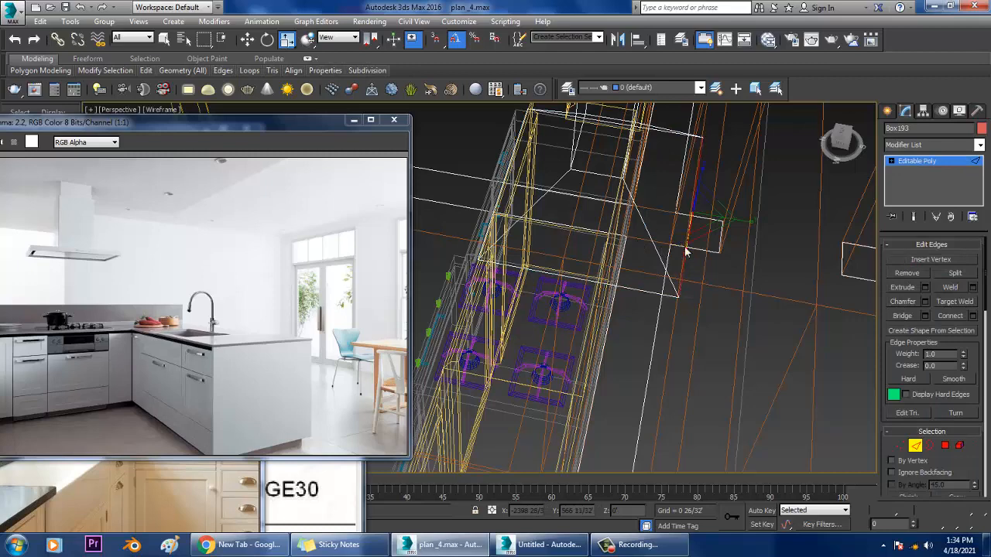
pyautogui.press('w')
pyautogui.moveTo(675, 217); pyautogui.dragTo(641, 215)
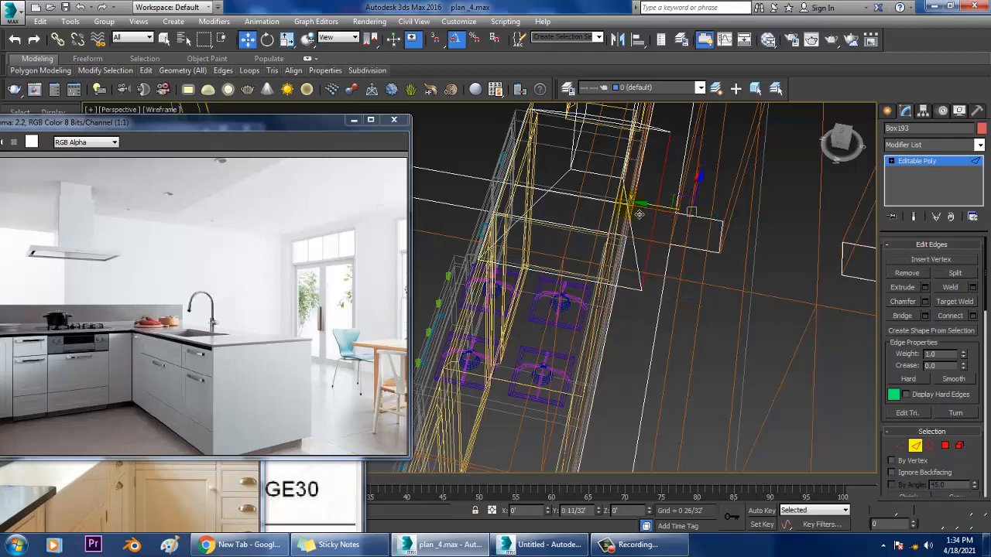
pyautogui.keyDown('alt'); pyautogui.moveTo(639, 214); pyautogui.dragTo(564, 230, button='middle'); pyautogui.keyUp('alt')
pyautogui.keyDown('alt'); pyautogui.moveTo(567, 273); pyautogui.dragTo(551, 291, button='middle'); pyautogui.keyUp('alt')
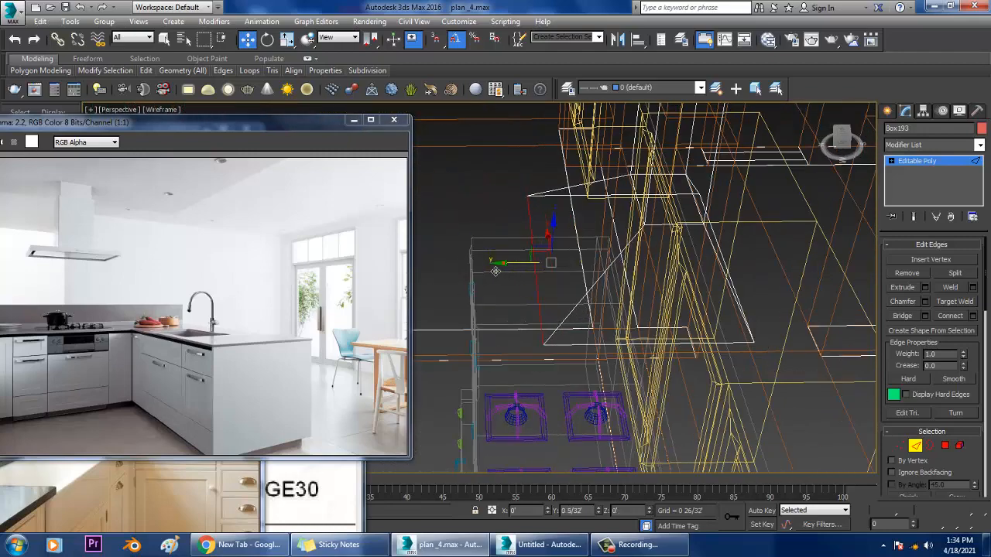
pyautogui.press('F3')
pyautogui.keyDown('alt'); pyautogui.moveTo(637, 280); pyautogui.dragTo(740, 265, button='middle'); pyautogui.keyUp('alt')
pyautogui.click(923, 161)
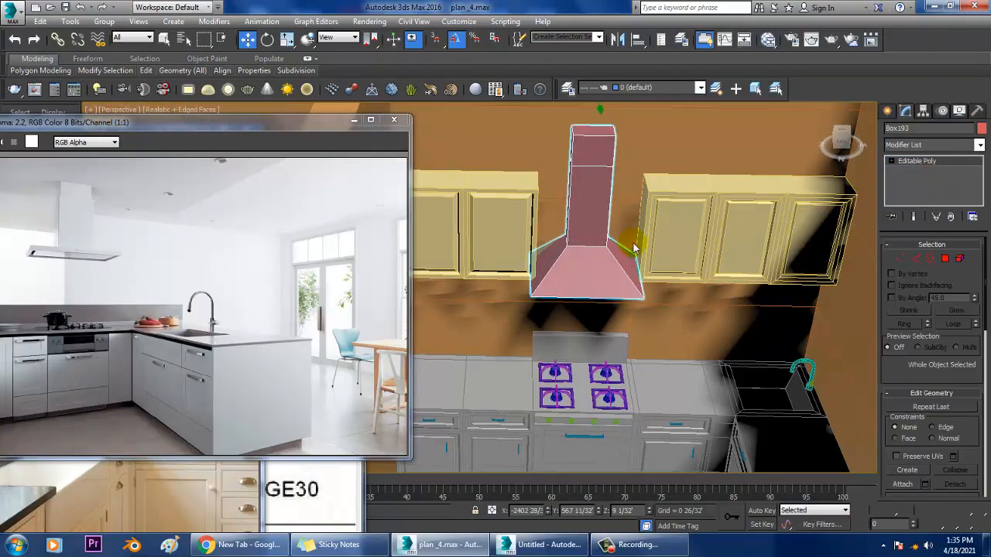
# Give the range hood and both groups of wall cabinets the same light gray object color.
pyautogui.scroll(3, 536, 304)
pyautogui.scroll(4, 591, 294)
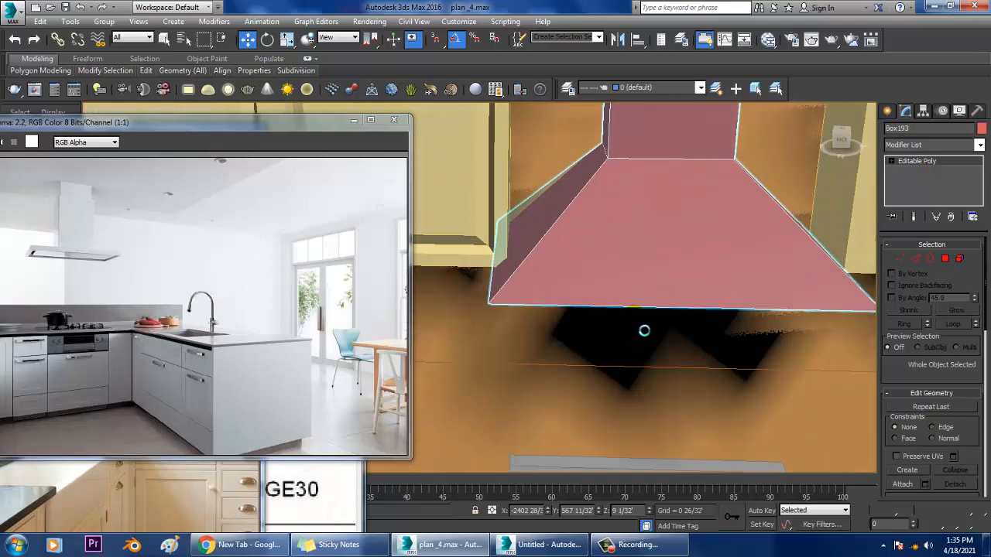
pyautogui.scroll(-5, 643, 331)
pyautogui.keyDown('alt'); pyautogui.moveTo(621, 354); pyautogui.dragTo(579, 386, button='middle'); pyautogui.keyUp('alt')
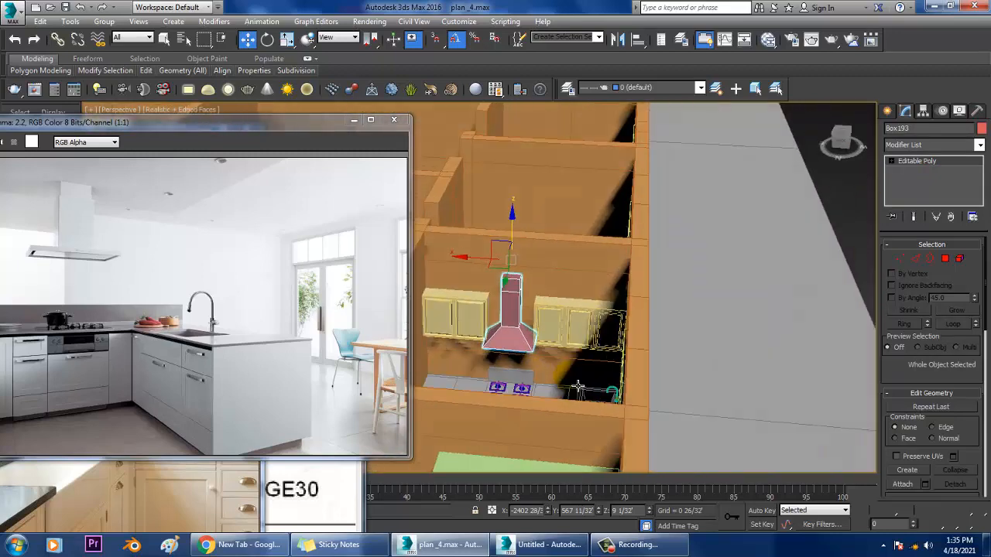
pyautogui.click(570, 333)
pyautogui.scroll(3, 534, 336)
pyautogui.keyDown('ctrl'); pyautogui.click(504, 329); pyautogui.keyUp('ctrl')
pyautogui.keyDown('ctrl'); pyautogui.click(459, 307); pyautogui.keyUp('ctrl')
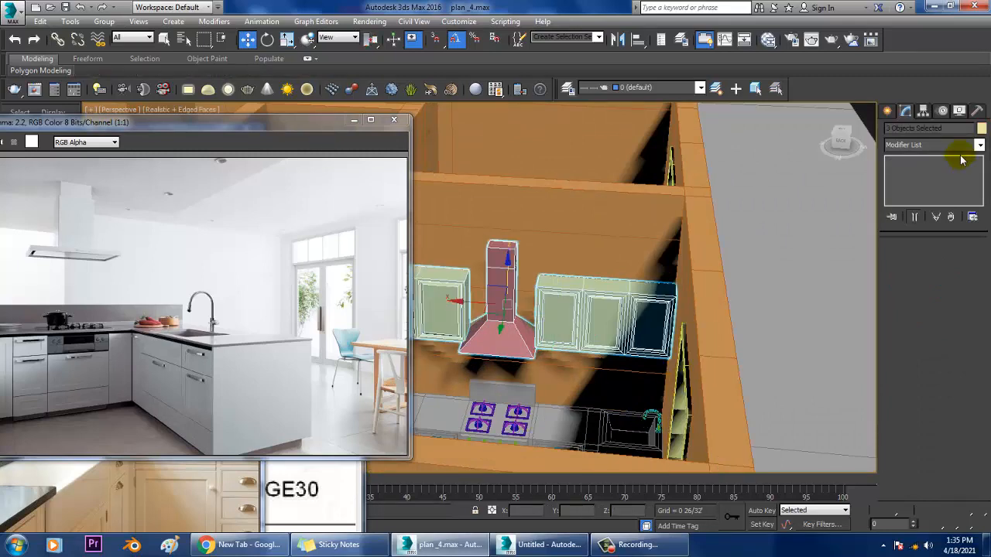
pyautogui.click(981, 128)
pyautogui.click(577, 297)
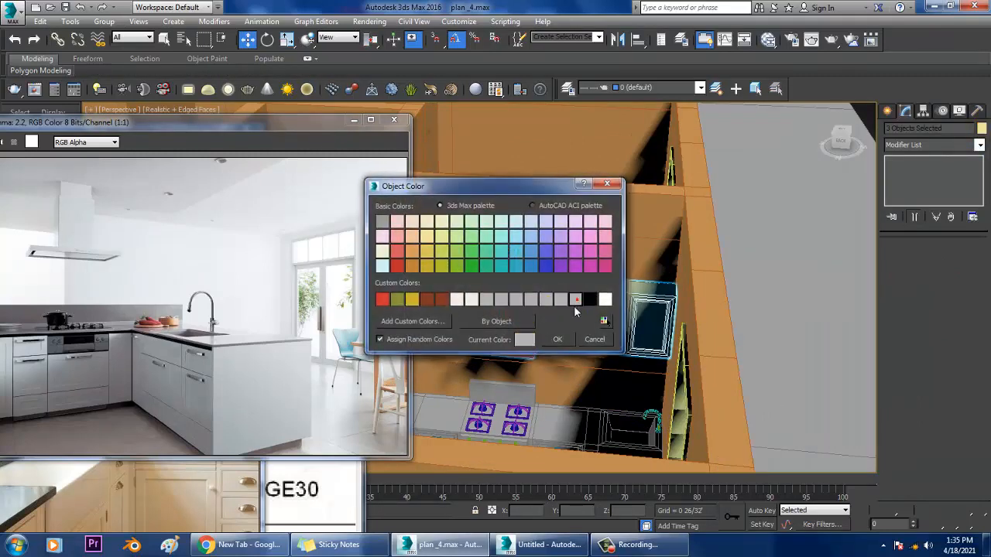
pyautogui.click(561, 341)
pyautogui.click(781, 251)
# Bring the cream kitchen reference photo with the dish shelves to the front and select the wall cabinets beside the hood.
pyautogui.keyDown('alt'); pyautogui.moveTo(788, 257); pyautogui.dragTo(634, 371, button='middle'); pyautogui.keyUp('alt')
pyautogui.scroll(3, 638, 330)
pyautogui.scroll(-2, 650, 357)
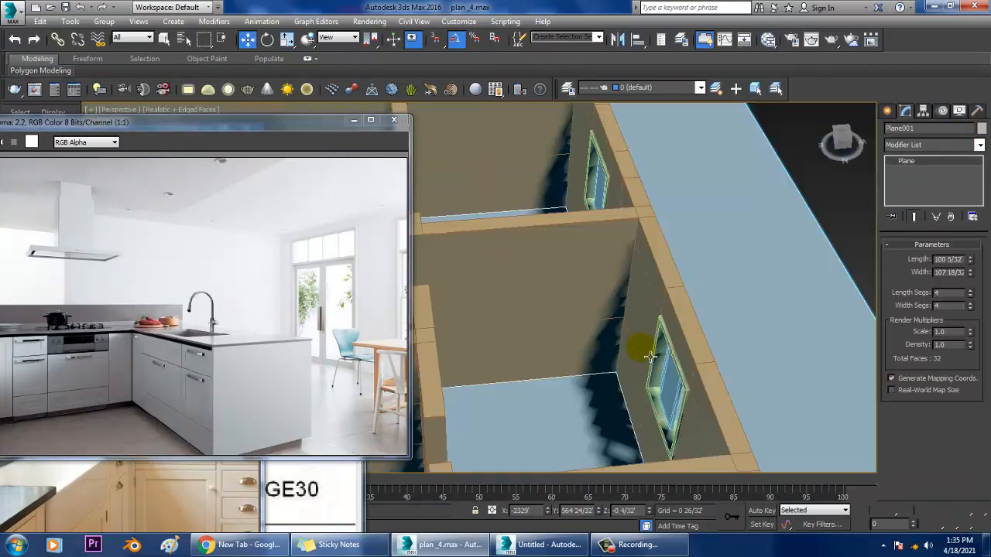
pyautogui.click(143, 515)
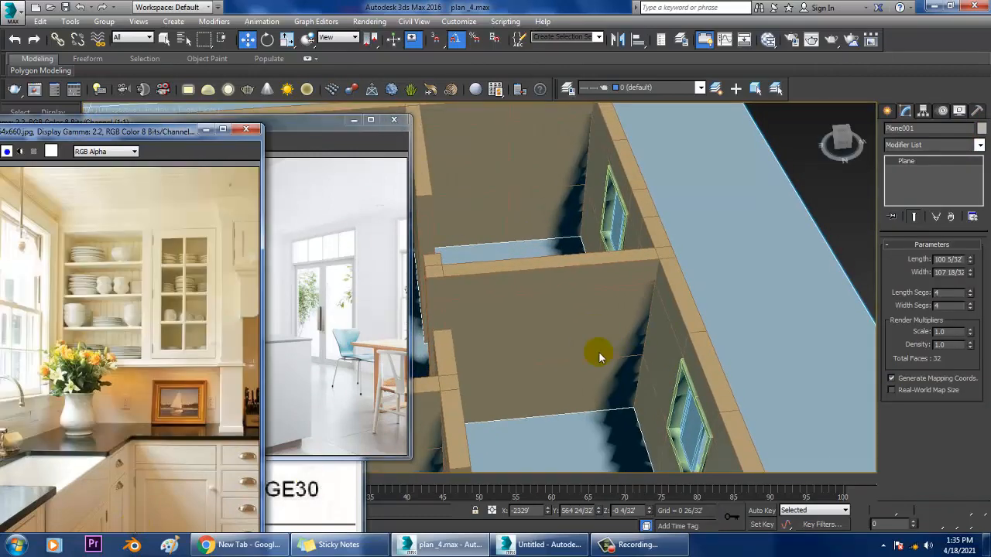
pyautogui.scroll(-5, 619, 256)
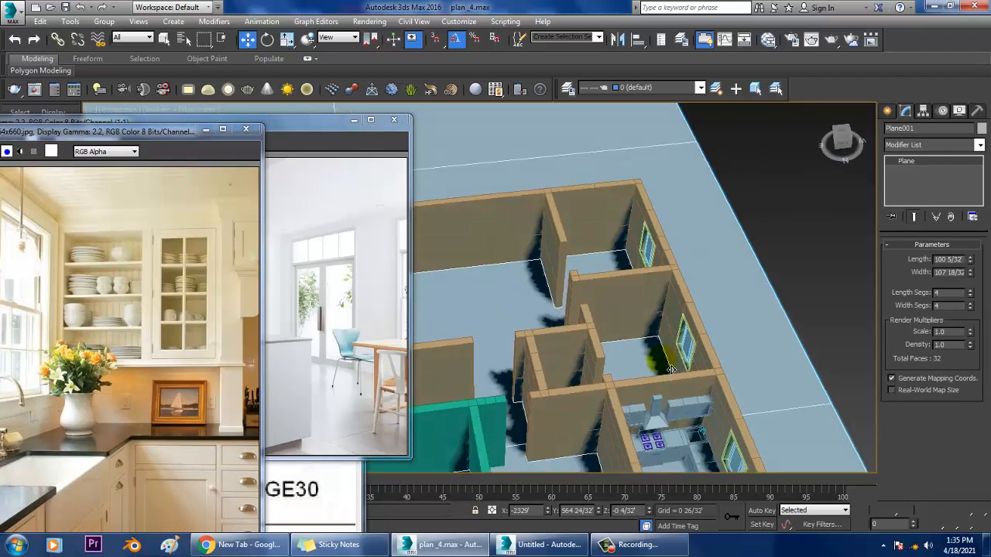
pyautogui.moveTo(681, 431); pyautogui.dragTo(645, 319, button='middle')
pyautogui.scroll(4, 643, 317)
pyautogui.click(607, 205)
pyautogui.scroll(3, 584, 215)
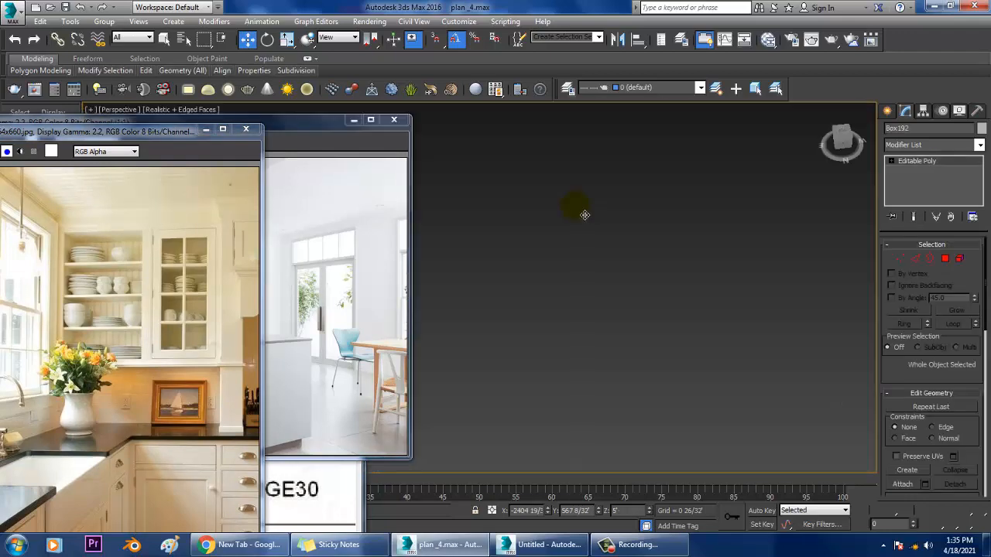
pyautogui.scroll(-4, 574, 205)
pyautogui.keyDown('alt'); pyautogui.moveTo(575, 206); pyautogui.dragTo(592, 207, button='middle'); pyautogui.keyUp('alt')
pyautogui.scroll(5, 596, 232)
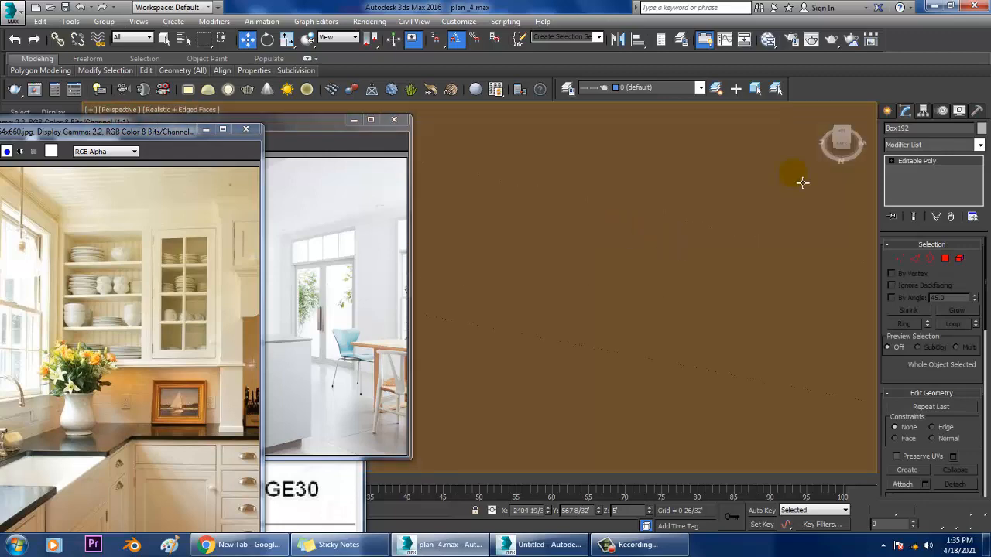
# Create an AutoGrid sphere with a radius of about 0 6/32' on the countertop beside the sink and raise it to about 2 19/32'.
pyautogui.click(888, 110)
pyautogui.scroll(-4, 645, 283)
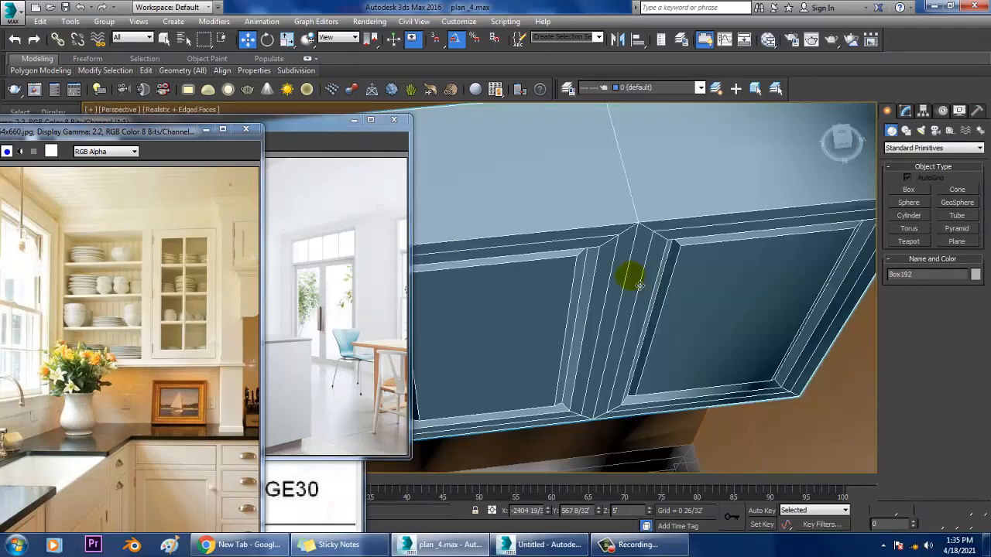
pyautogui.scroll(-4, 666, 279)
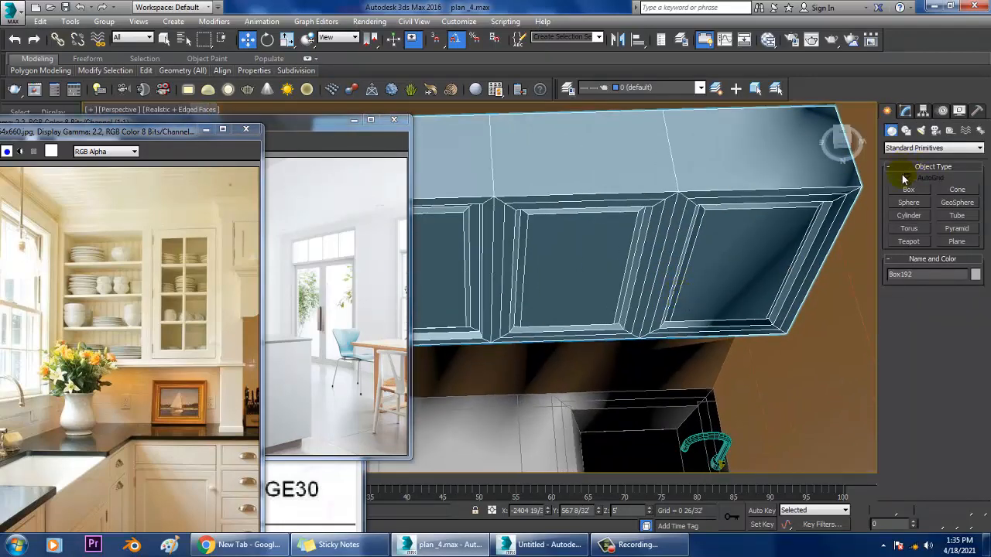
pyautogui.click(912, 191)
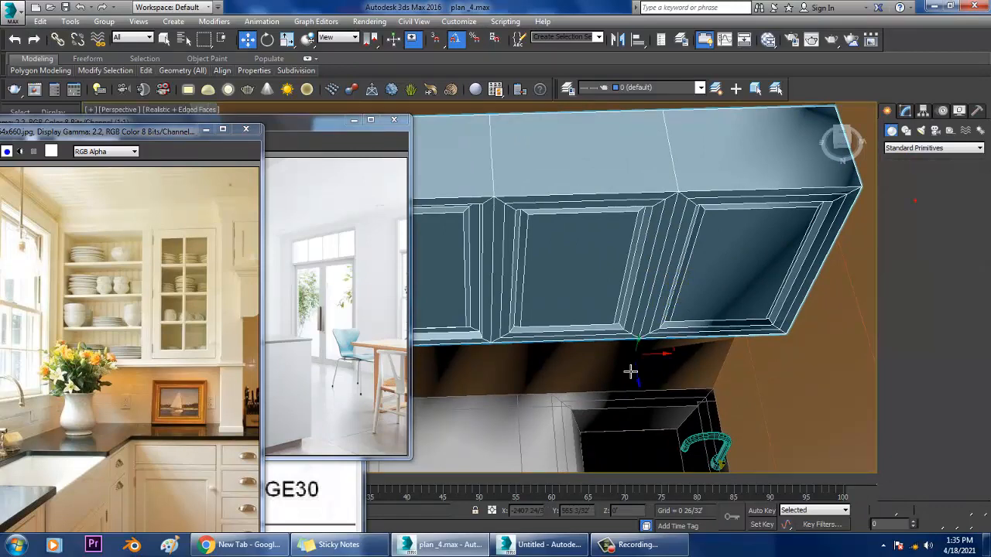
pyautogui.keyDown('alt'); pyautogui.moveTo(630, 371); pyautogui.dragTo(606, 346, button='middle'); pyautogui.keyUp('alt')
pyautogui.moveTo(561, 441); pyautogui.dragTo(611, 339, button='middle')
pyautogui.scroll(2, 589, 386)
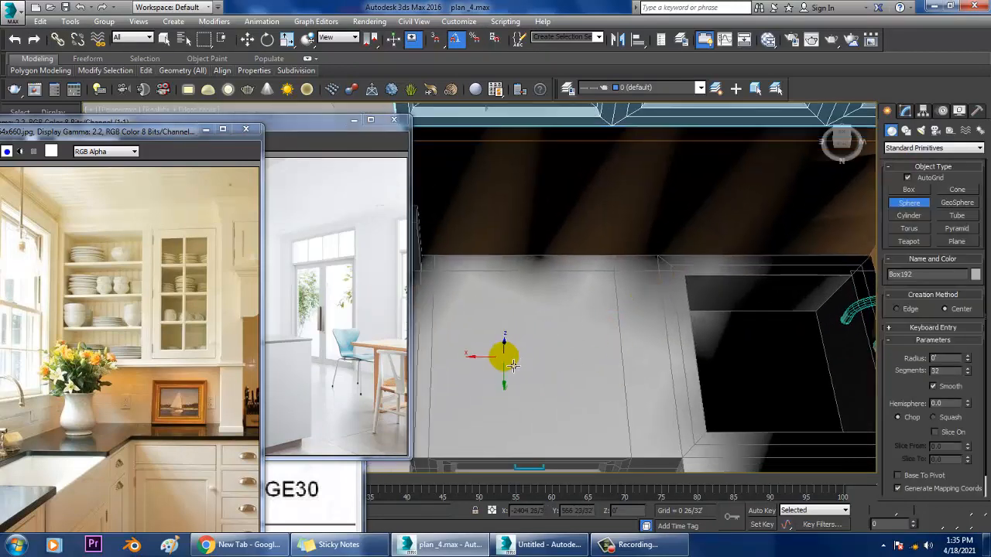
pyautogui.moveTo(504, 355); pyautogui.dragTo(533, 381)
pyautogui.press('w')
pyautogui.press('z')
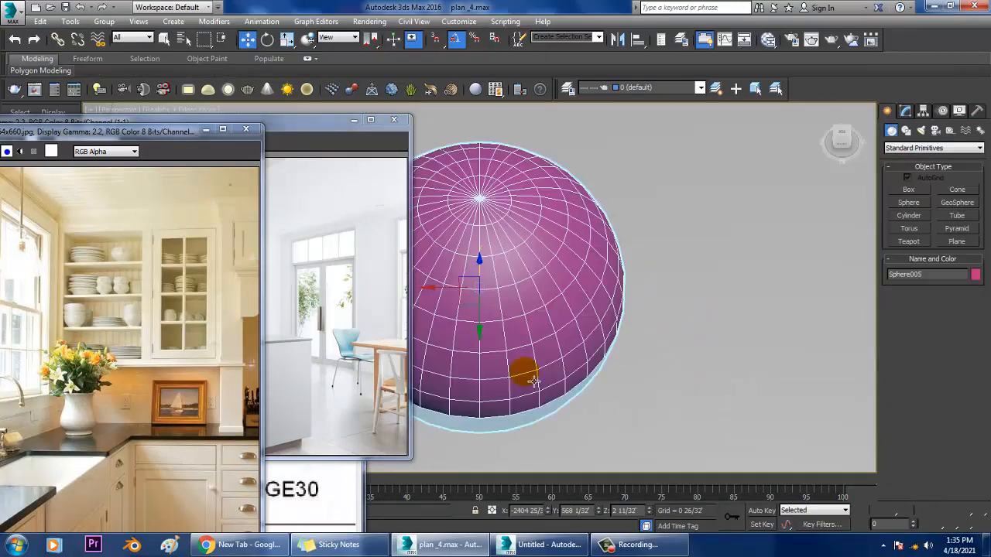
pyautogui.moveTo(529, 379)
pyautogui.keyDown('alt'); pyautogui.mouseDown(button='middle')
pyautogui.moveTo(497, 333)
pyautogui.moveTo(574, 337)
pyautogui.moveTo(575, 263)
pyautogui.mouseUp(button='middle'); pyautogui.keyUp('alt')
pyautogui.scroll(-2, 573, 337)
pyautogui.scroll(-2, 573, 338)
# Set the sphere's Hemisphere value to 0.5, leaving a half dome.
pyautogui.click(907, 112)
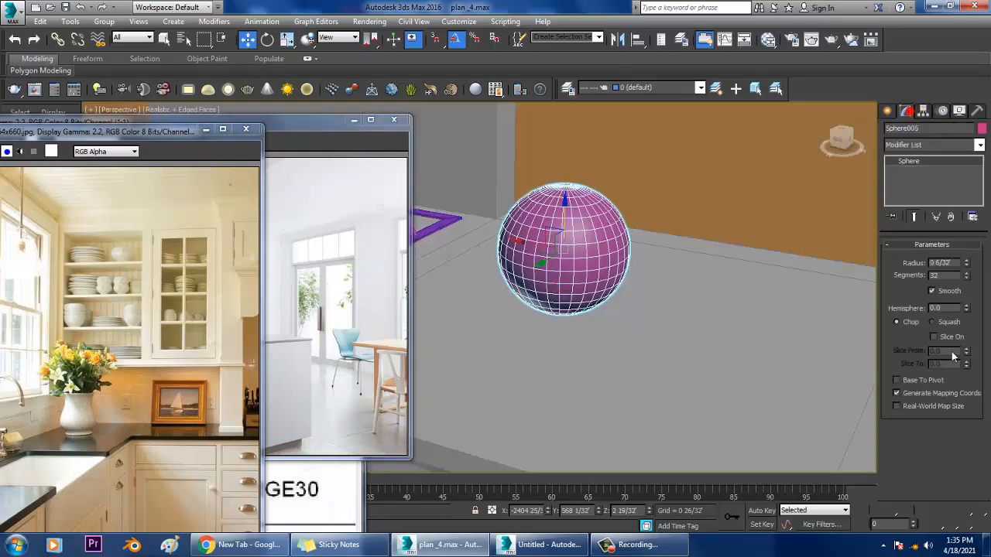
pyautogui.doubleClick(954, 309)
pyautogui.write('0.5')
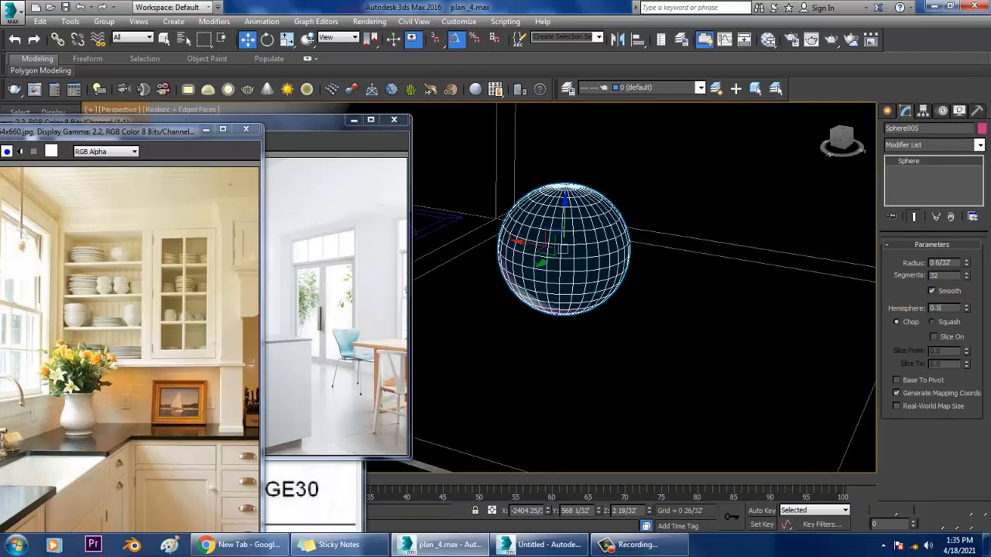
pyautogui.press('Return')
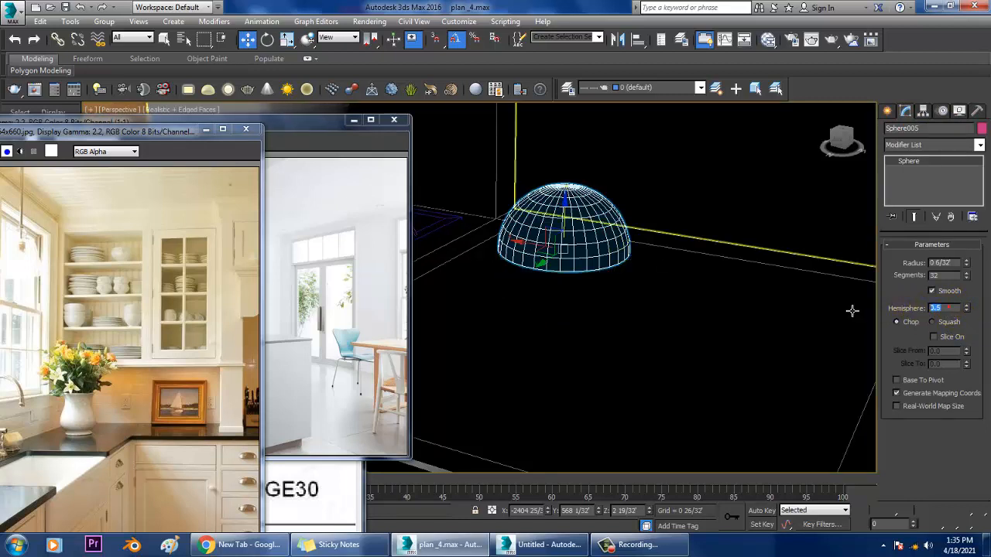
pyautogui.write('0')
pyautogui.press('Return')
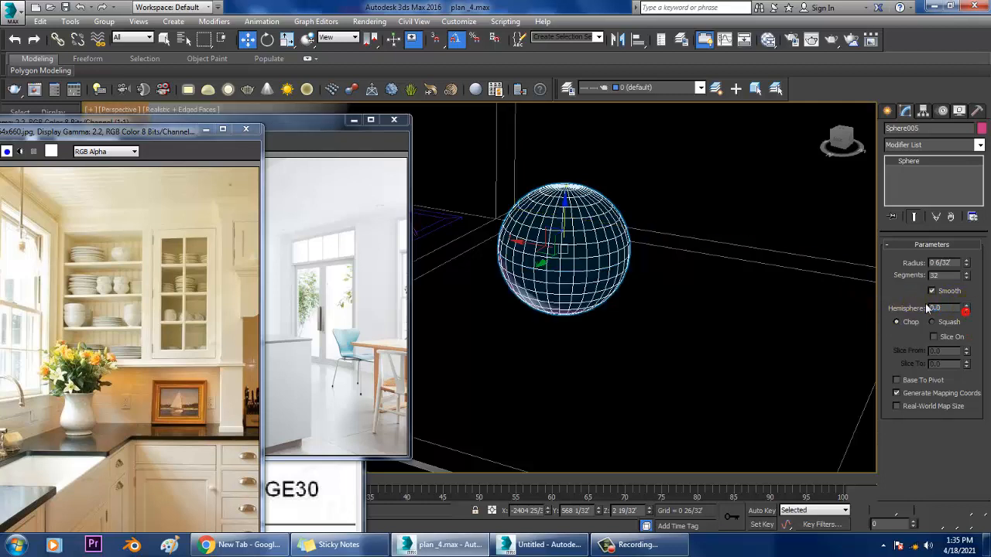
pyautogui.write('0.5')
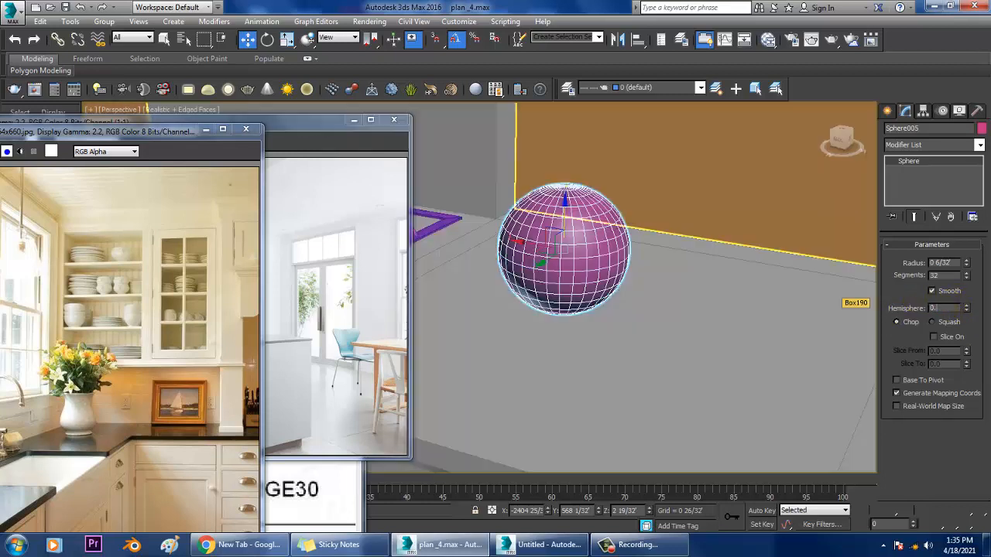
pyautogui.press('Return')
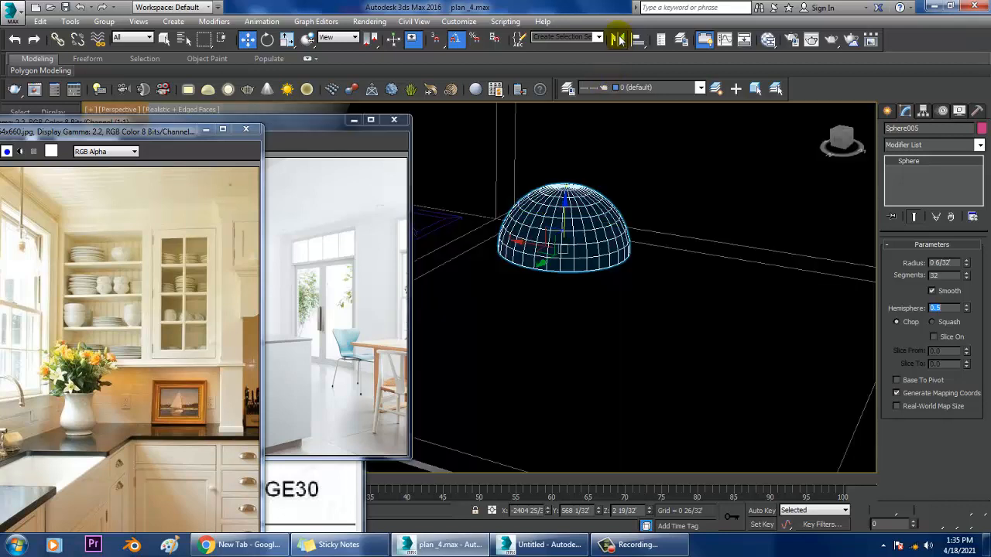
# Mirror the half dome on the Z axis with No Clone and convert it to an Editable Poly.
pyautogui.click(617, 39)
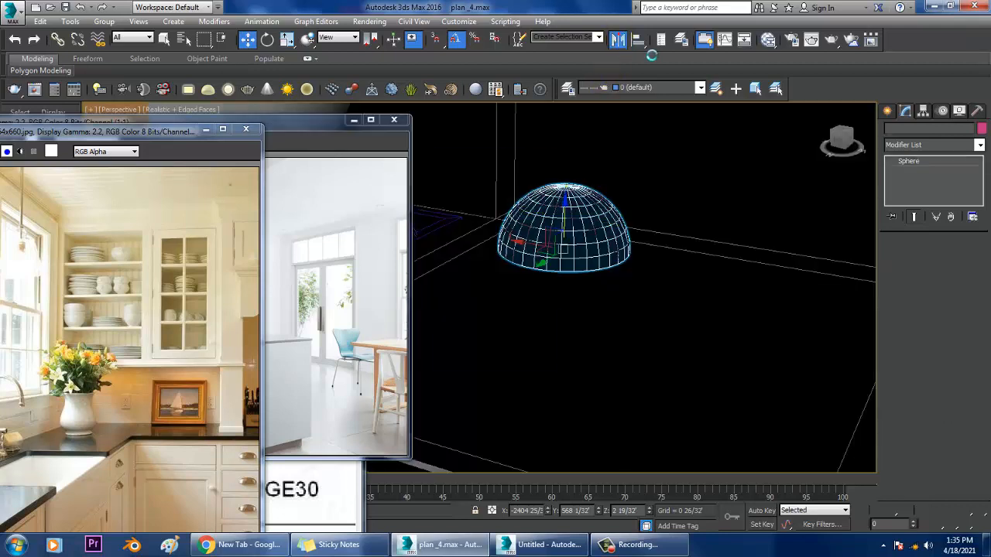
pyautogui.click(468, 286)
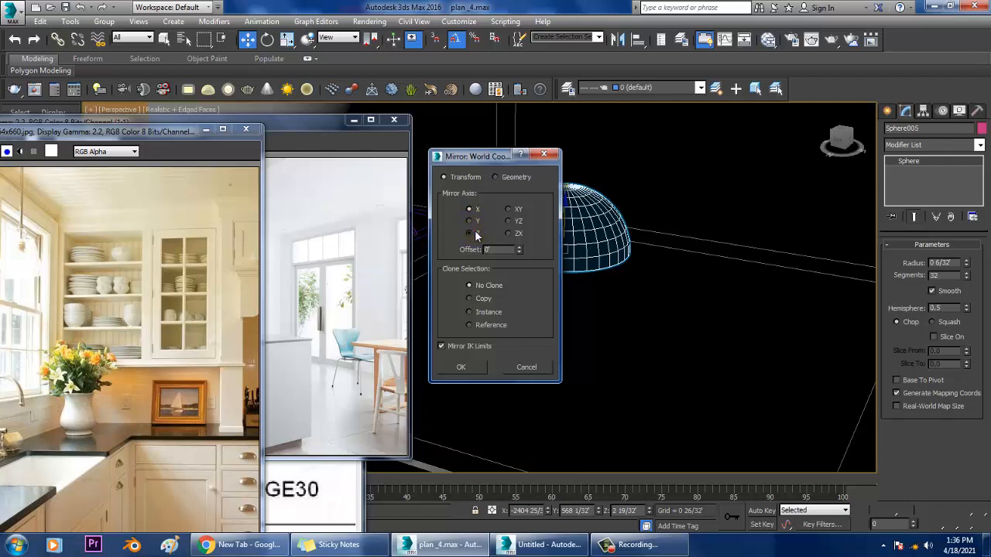
pyautogui.click(469, 233)
pyautogui.click(460, 366)
pyautogui.rightClick(567, 252)
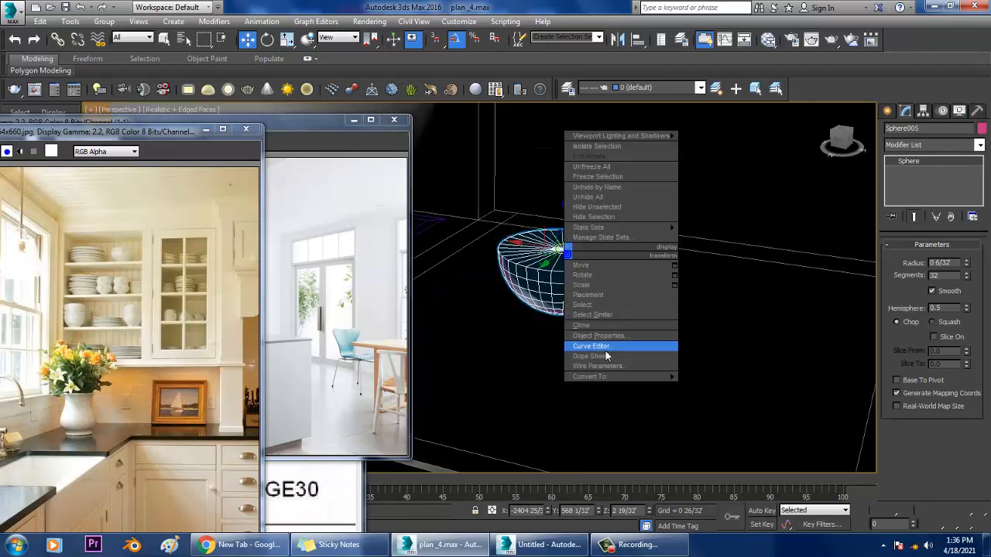
pyautogui.moveTo(651, 377)
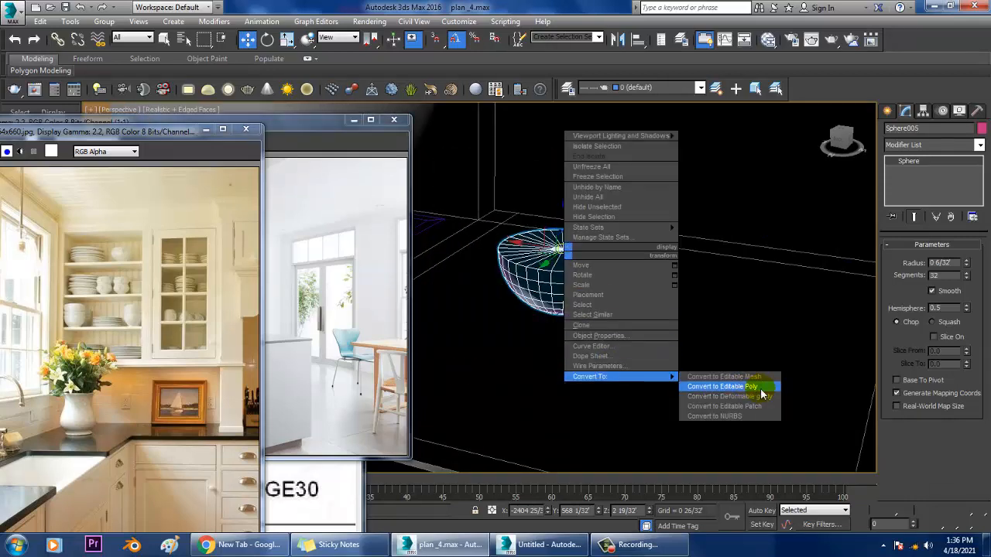
pyautogui.click(761, 389)
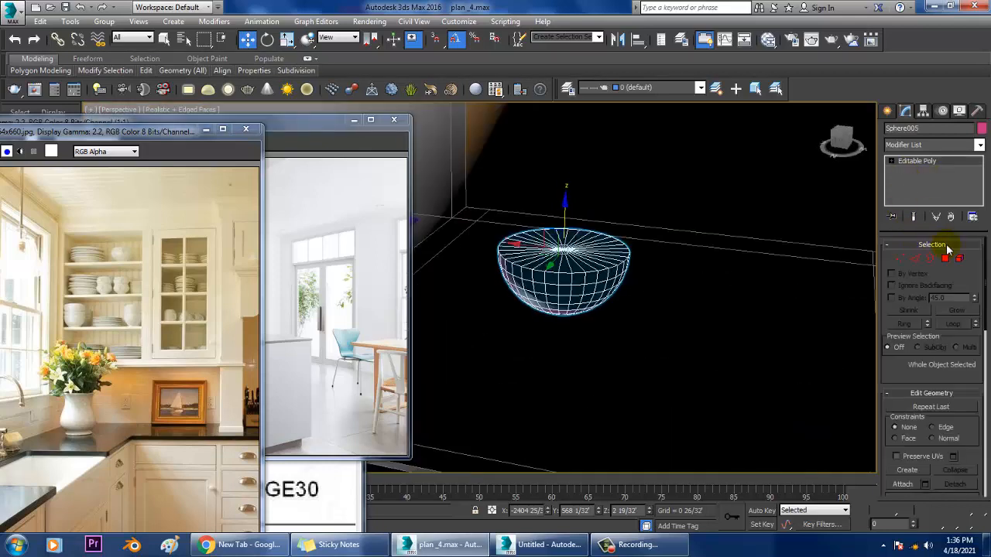
# Select the flat cap polygons across the half dome's top in the Front view and delete them.
pyautogui.click(946, 261)
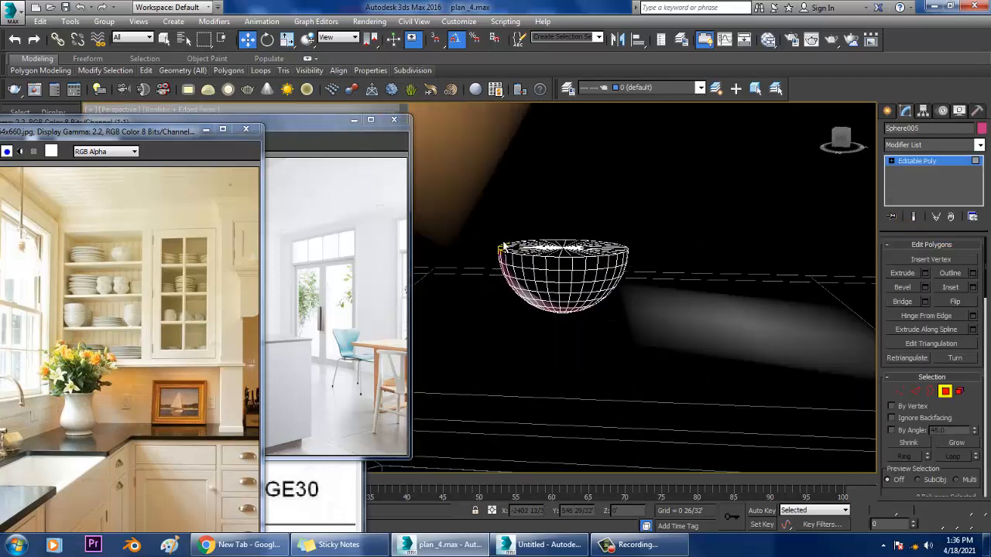
pyautogui.moveTo(623, 264); pyautogui.dragTo(655, 268)
pyautogui.hotkey('alt', 'w')
pyautogui.rightClick(709, 237)
pyautogui.press('z')
pyautogui.hotkey('alt', 'w')
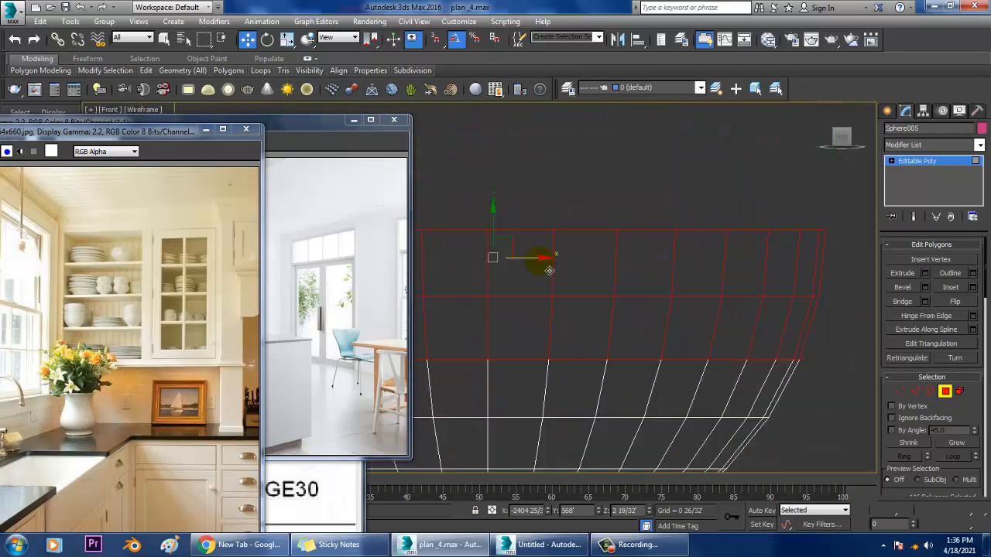
pyautogui.scroll(-2, 541, 271)
pyautogui.moveTo(496, 277); pyautogui.dragTo(706, 270, button='middle')
pyautogui.scroll(-3, 706, 270)
pyautogui.moveTo(820, 258); pyautogui.dragTo(812, 264)
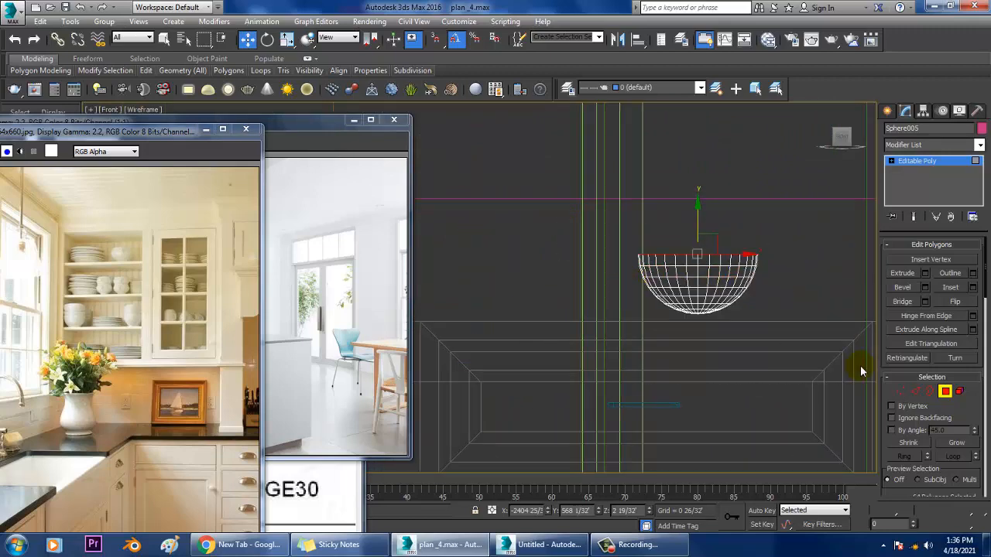
pyautogui.hotkey('alt', 'w')
pyautogui.scroll(2, 804, 193)
pyautogui.hotkey('alt', 'w')
pyautogui.scroll(3, 635, 287)
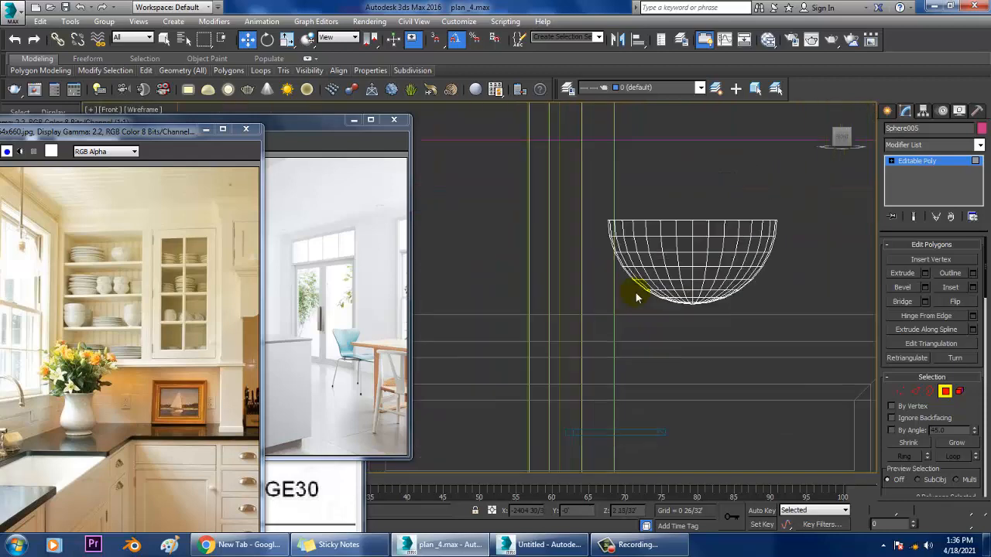
# Delete the lowest ring of polygons at the bowl's bottom in the Front view.
pyautogui.scroll(2, 652, 314)
pyautogui.scroll(2, 652, 314)
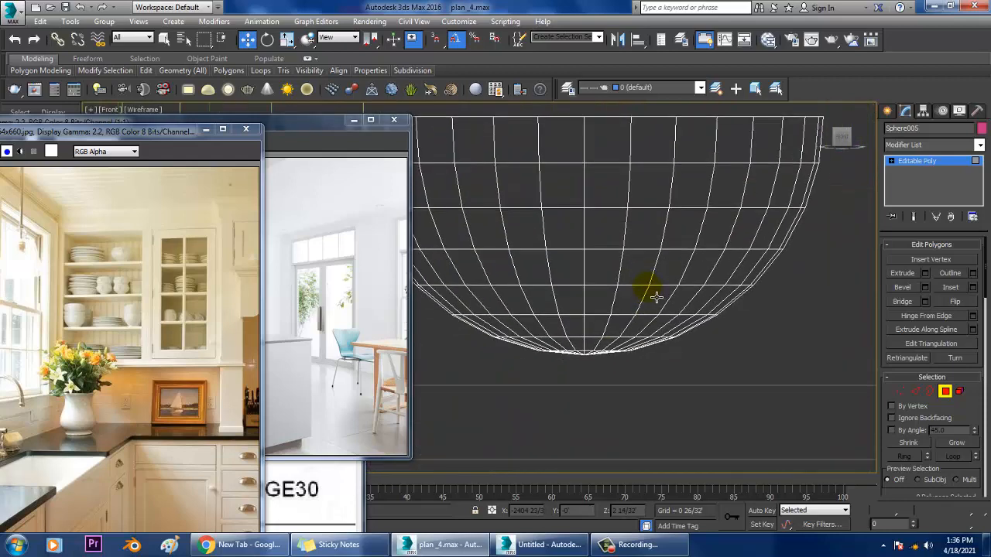
pyautogui.moveTo(649, 349); pyautogui.dragTo(660, 344)
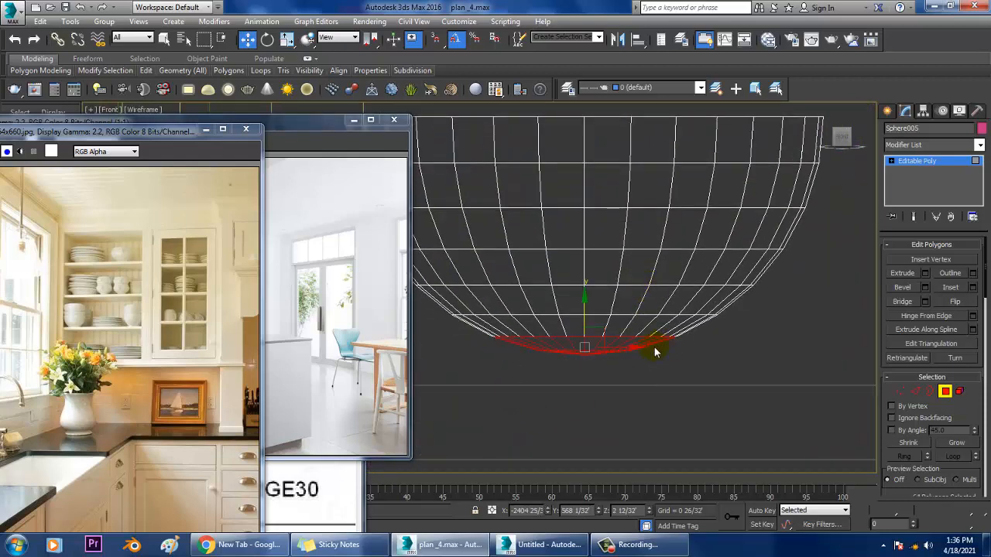
pyautogui.press('Delete')
pyautogui.scroll(-2, 655, 310)
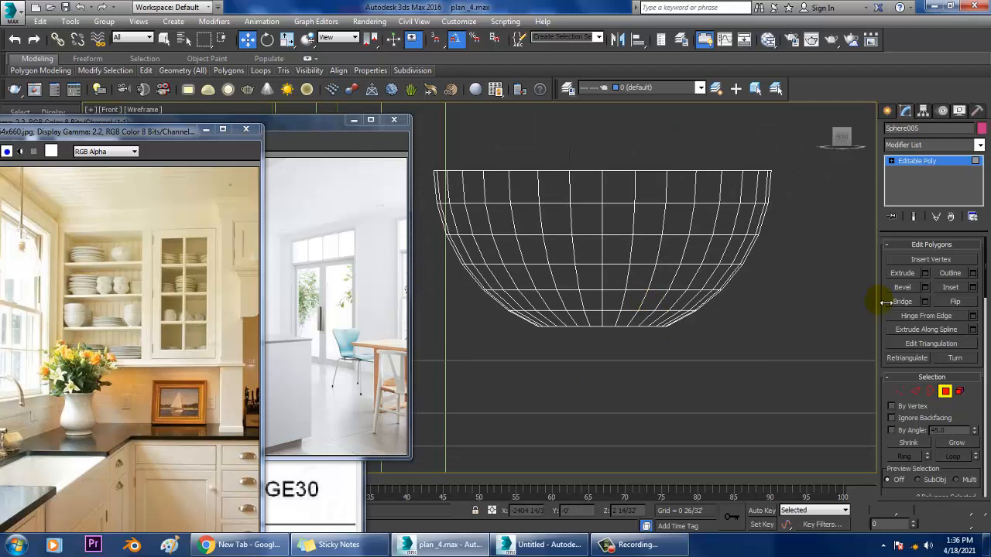
# Cap the open border at the bottom of the bowl.
pyautogui.click(931, 390)
pyautogui.click(597, 328)
pyautogui.rightClick(589, 322)
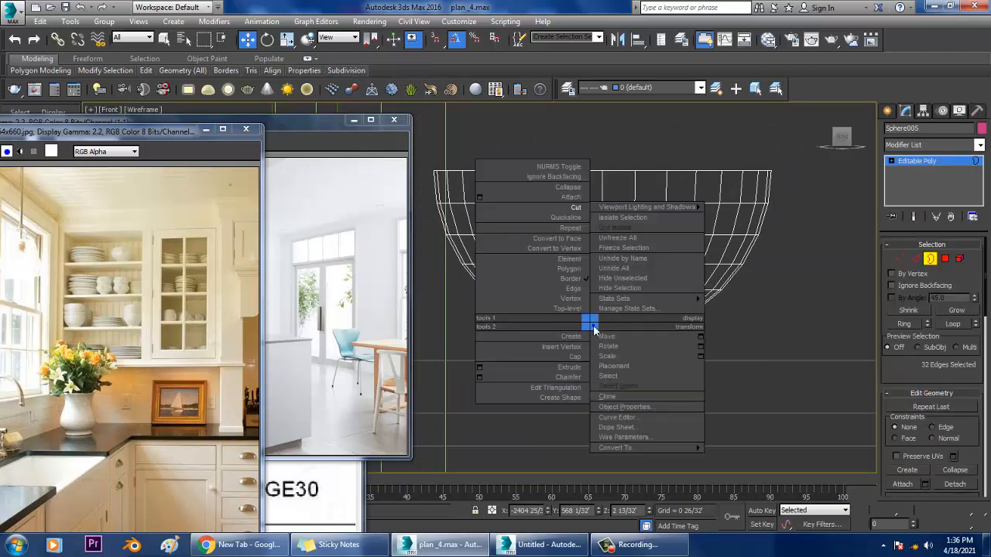
pyautogui.click(574, 357)
# Try extruding the bowl's bottom cap polygon downward to form a foot.
pyautogui.press('4')
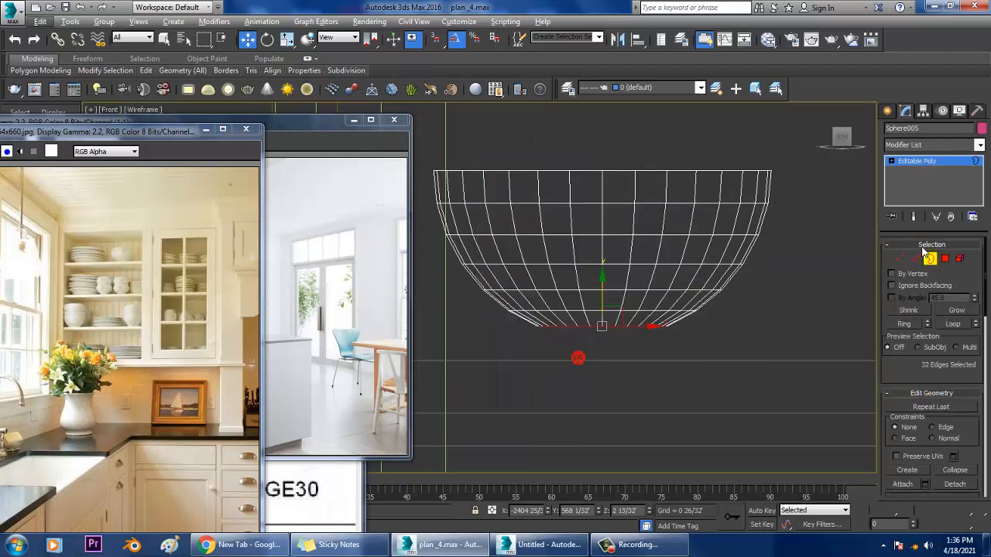
pyautogui.hotkey('alt', 'w')
pyautogui.middleClick(740, 332)
pyautogui.press('z')
pyautogui.hotkey('alt', 'w')
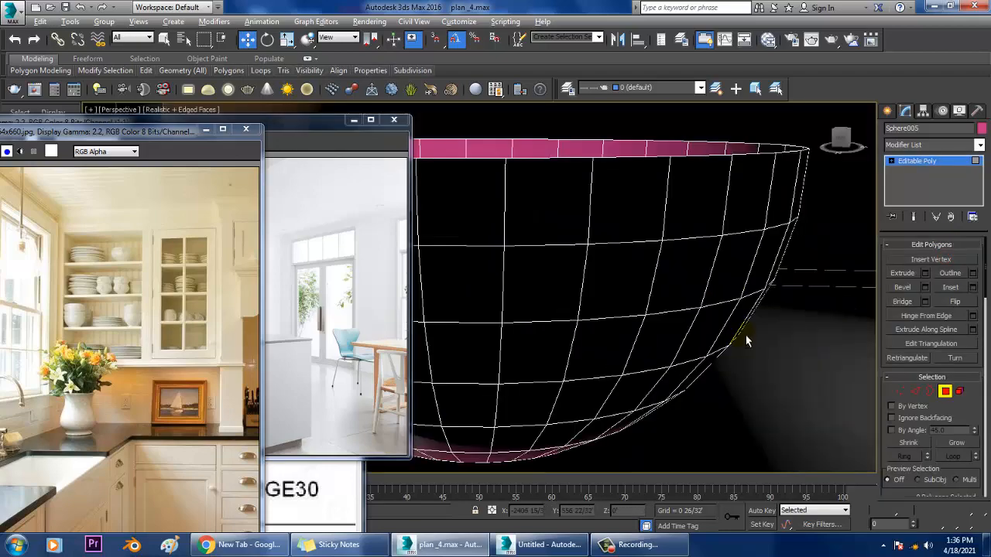
pyautogui.keyDown('alt'); pyautogui.moveTo(745, 335); pyautogui.dragTo(735, 380, button='middle'); pyautogui.keyUp('alt')
pyautogui.click(507, 369)
pyautogui.keyDown('alt'); pyautogui.moveTo(668, 380); pyautogui.dragTo(670, 339, button='middle'); pyautogui.keyUp('alt')
pyautogui.click(924, 274)
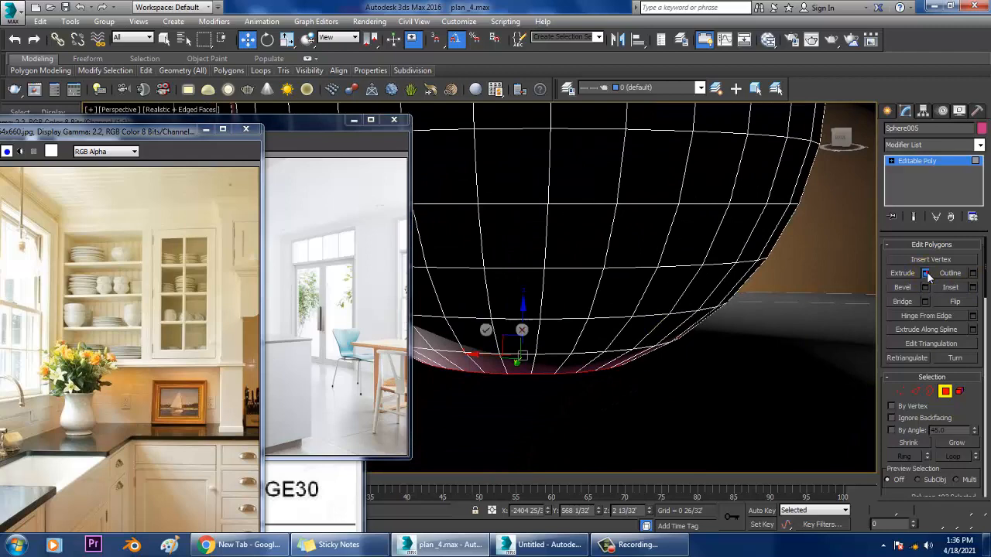
pyautogui.click(486, 331)
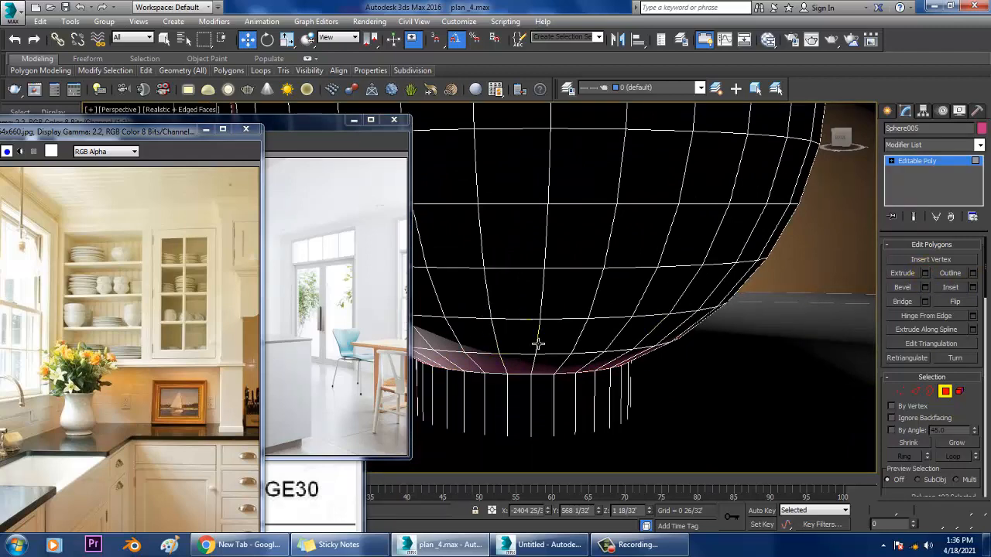
# Raise the extruded bottom face to about Z 2 12/32', reducing the foot to a thin ring.
pyautogui.press('F3')
pyautogui.scroll(-8, 536, 349)
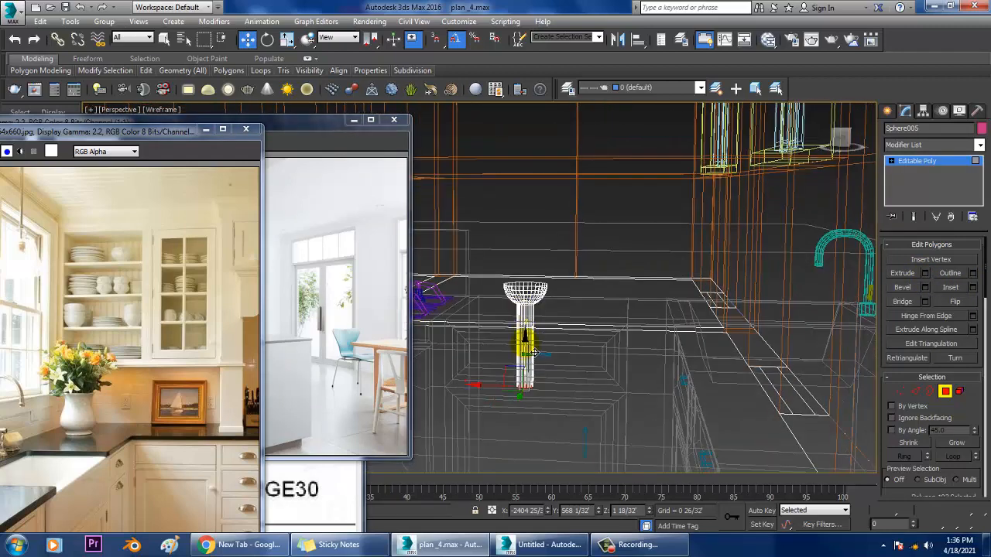
pyautogui.moveTo(533, 351); pyautogui.dragTo(534, 277)
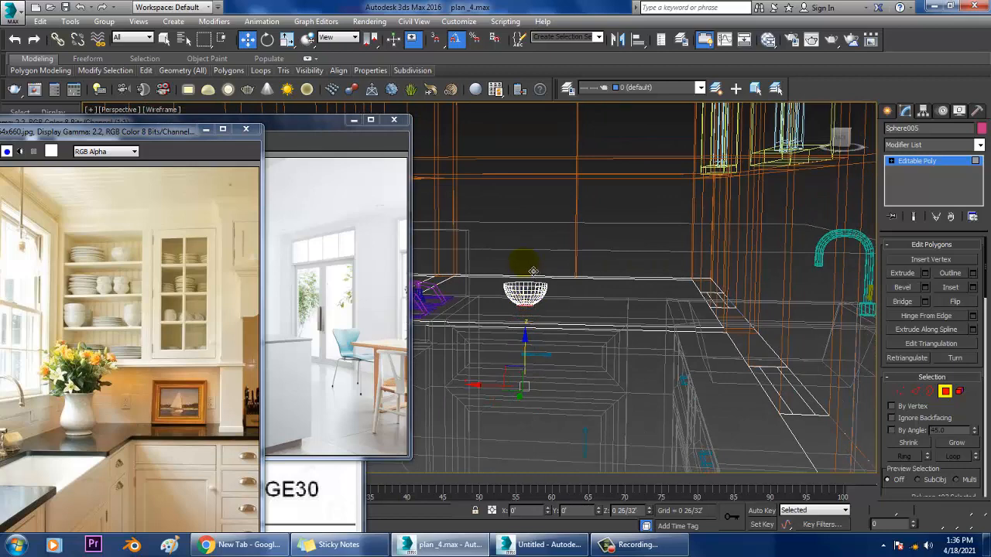
pyautogui.scroll(6, 534, 271)
pyautogui.scroll(-2, 526, 269)
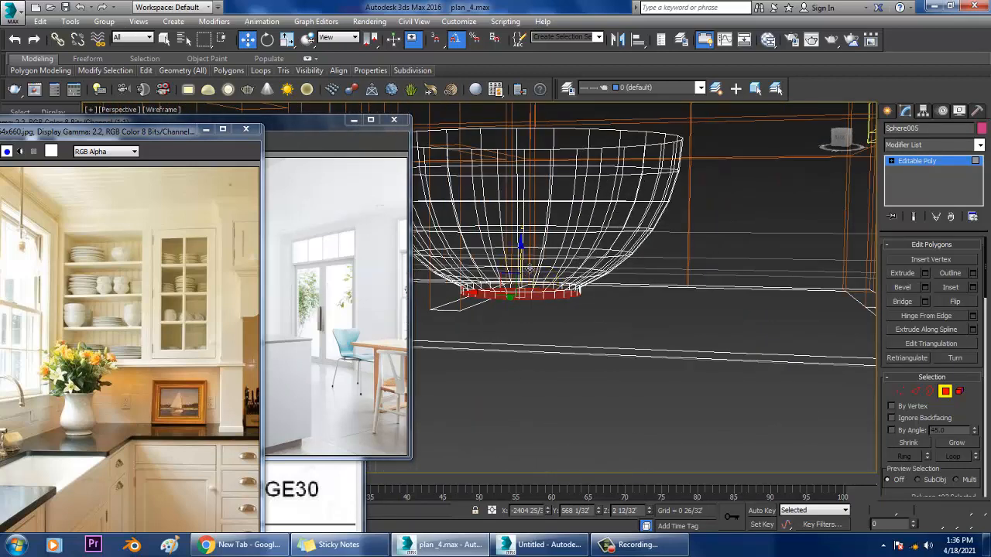
pyautogui.moveTo(609, 265)
pyautogui.keyDown('alt'); pyautogui.mouseDown(button='middle')
pyautogui.moveTo(608, 281)
pyautogui.moveTo(648, 294)
pyautogui.moveTo(641, 321)
pyautogui.moveTo(657, 313)
pyautogui.mouseUp(button='middle'); pyautogui.keyUp('alt')
pyautogui.press('F3')
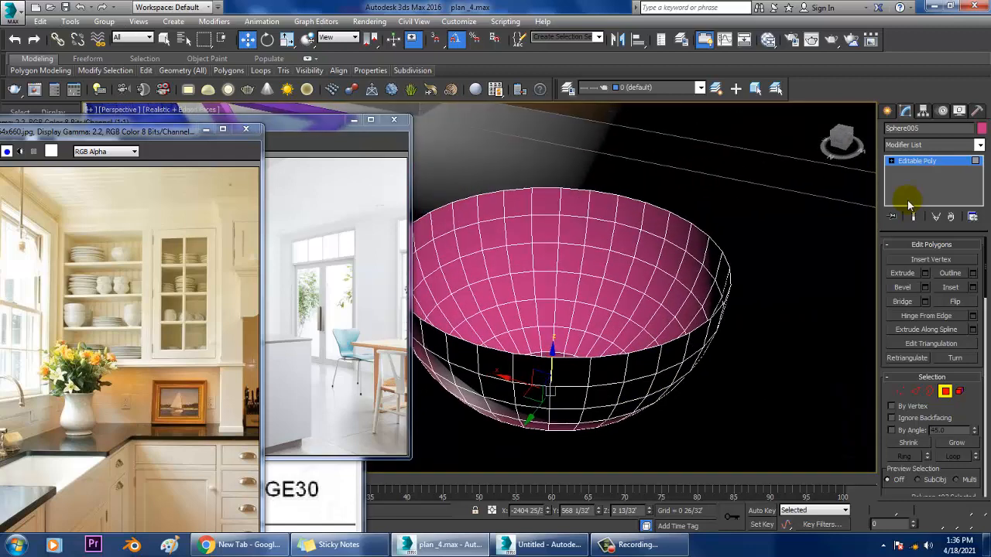
# Add a Shell modifier to the bowl and reduce its Outer Amount to a thin wall, displayed as 0'.
pyautogui.click(927, 161)
pyautogui.click(927, 146)
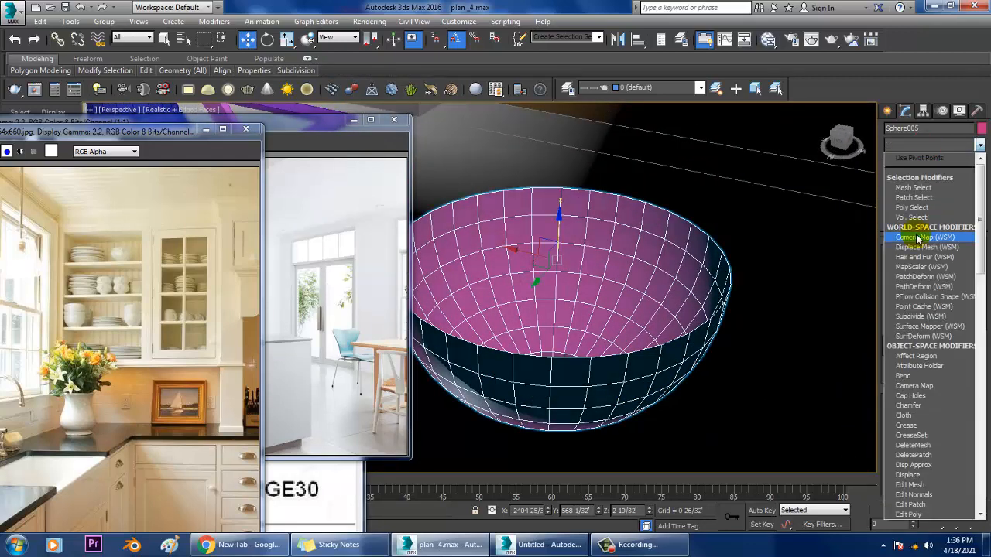
pyautogui.write('sh')
pyautogui.press('Return')
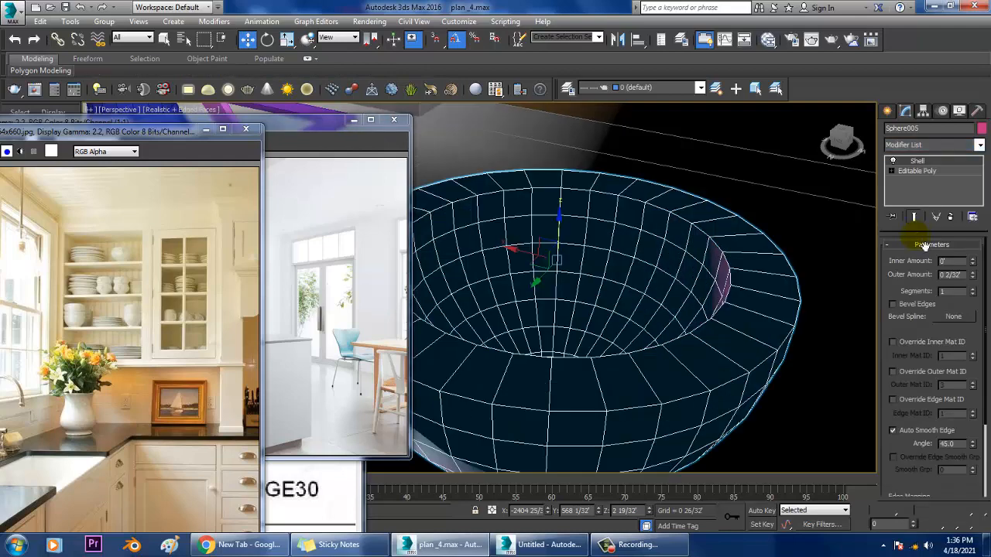
pyautogui.moveTo(973, 280); pyautogui.dragTo(988, 343)
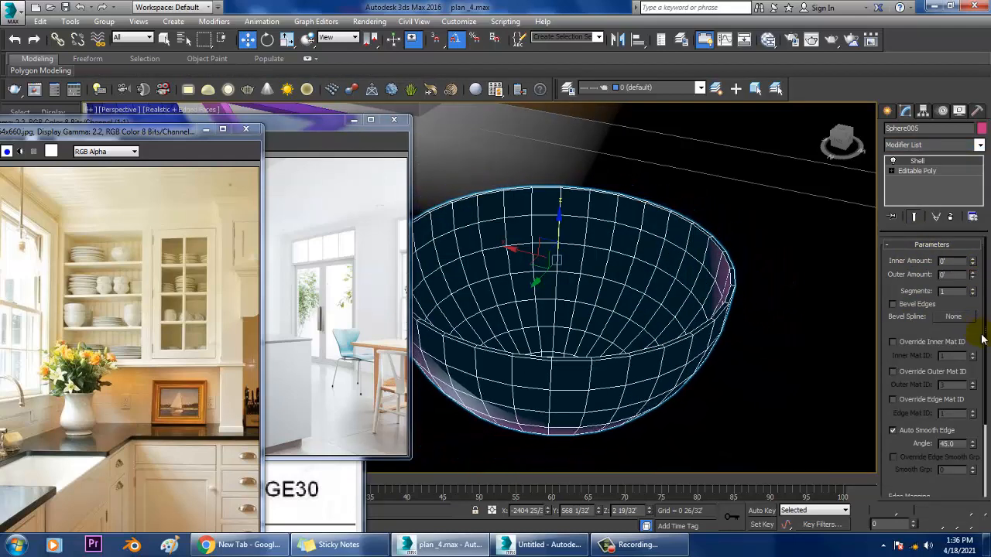
# Convert the shelled bowl to an Editable Poly.
pyautogui.rightClick(576, 248)
pyautogui.moveTo(642, 362)
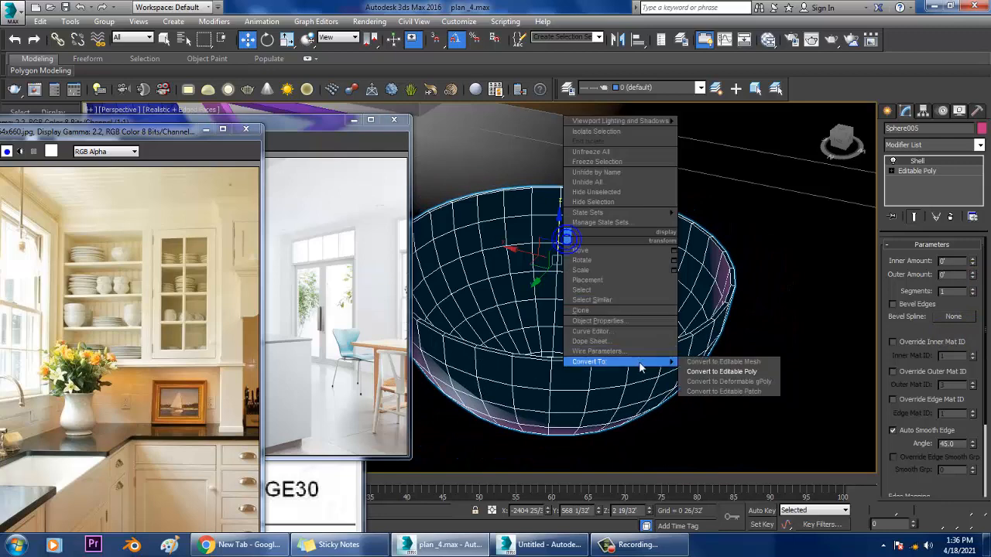
pyautogui.click(719, 373)
pyautogui.keyDown('alt'); pyautogui.moveTo(690, 270); pyautogui.dragTo(639, 318, button='middle'); pyautogui.keyUp('alt')
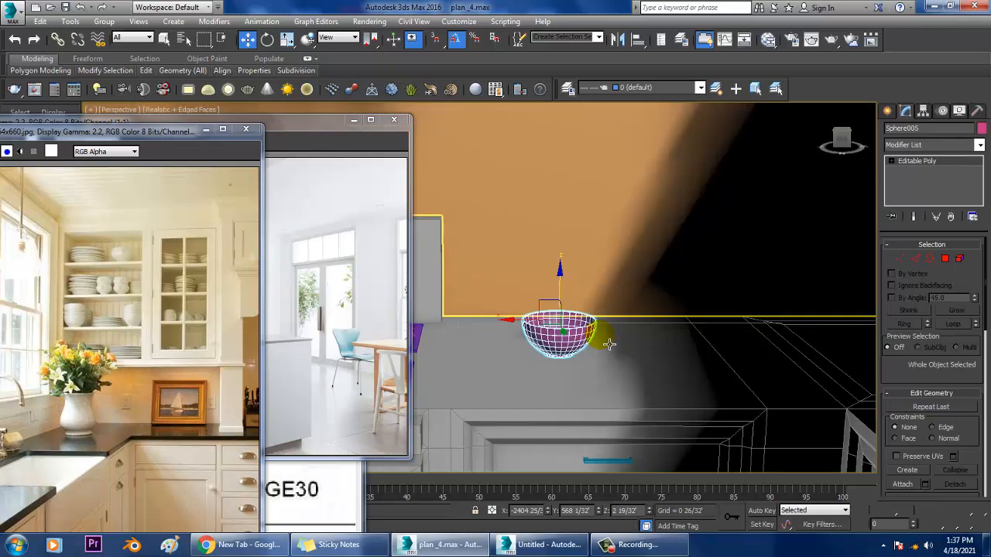
# Create a very thin AutoGrid cylinder with a radius of about 0 10/32' on the countertop beside the bowl.
pyautogui.moveTo(661, 281); pyautogui.dragTo(619, 310, button='middle')
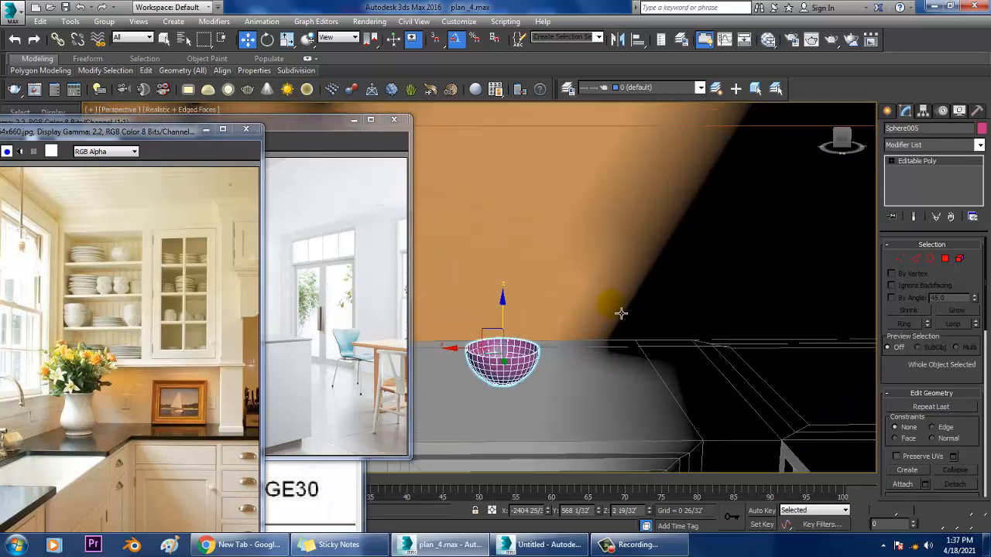
pyautogui.click(887, 112)
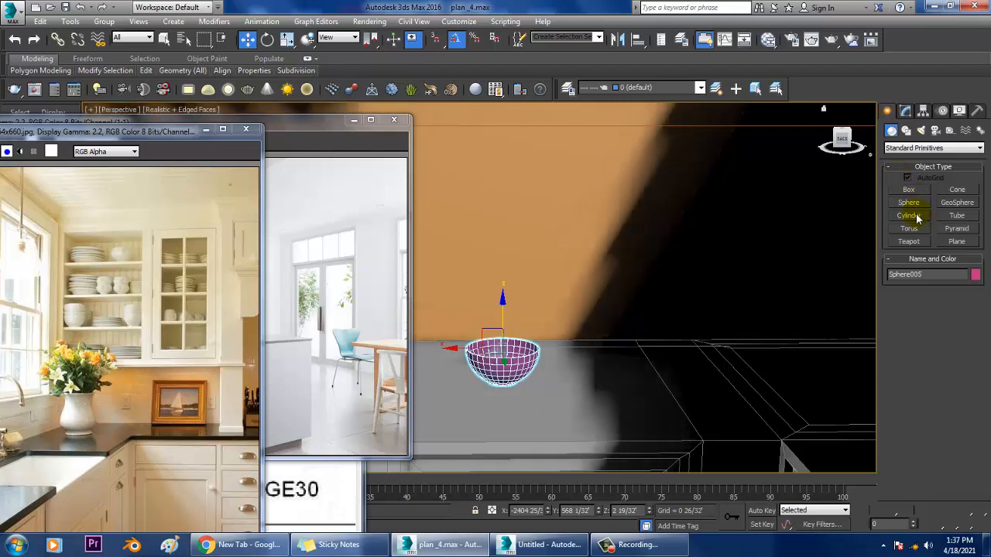
pyautogui.click(917, 217)
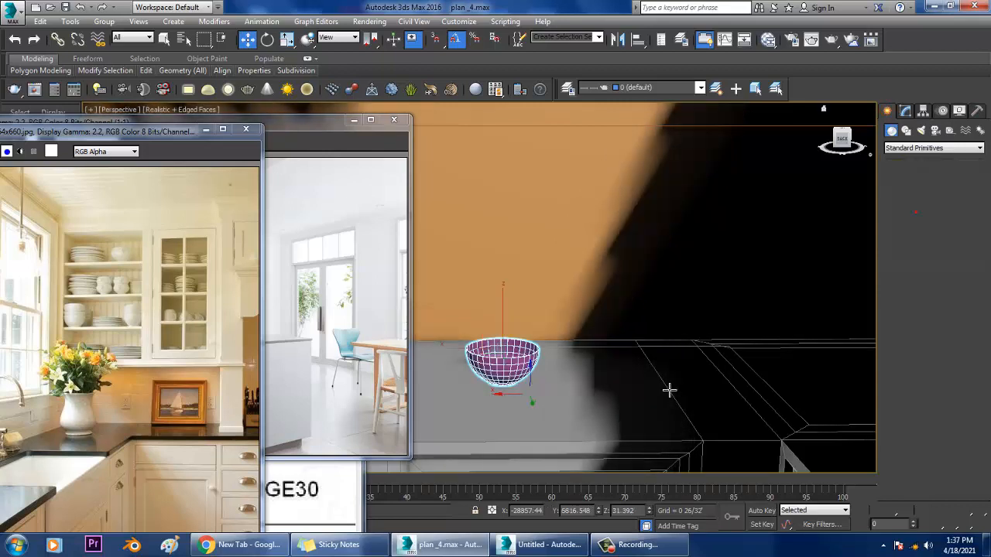
pyautogui.keyDown('alt'); pyautogui.moveTo(586, 379); pyautogui.dragTo(591, 422, button='middle'); pyautogui.keyUp('alt')
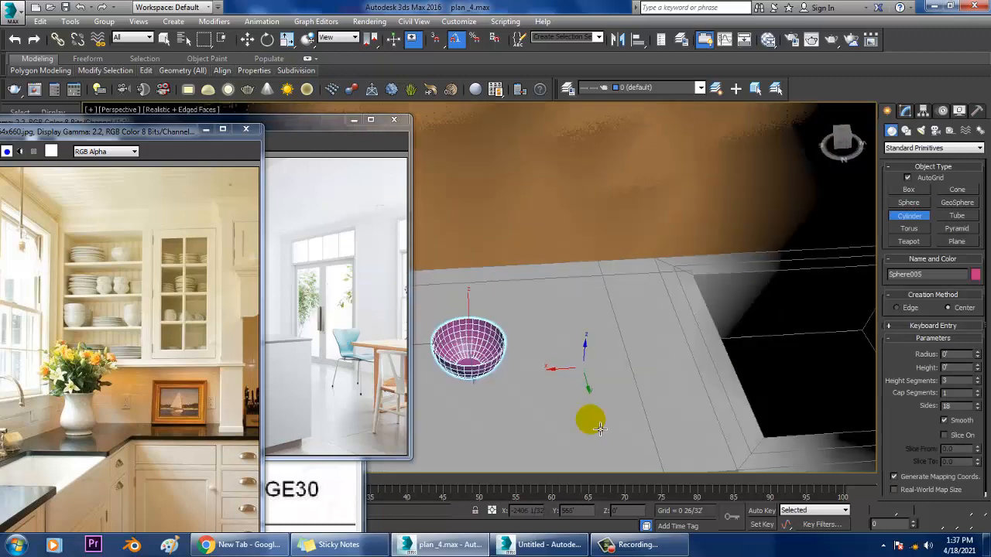
pyautogui.scroll(3, 559, 398)
pyautogui.moveTo(582, 348)
pyautogui.mouseDown()
pyautogui.moveTo(615, 389)
pyautogui.moveTo(639, 396)
pyautogui.mouseUp()
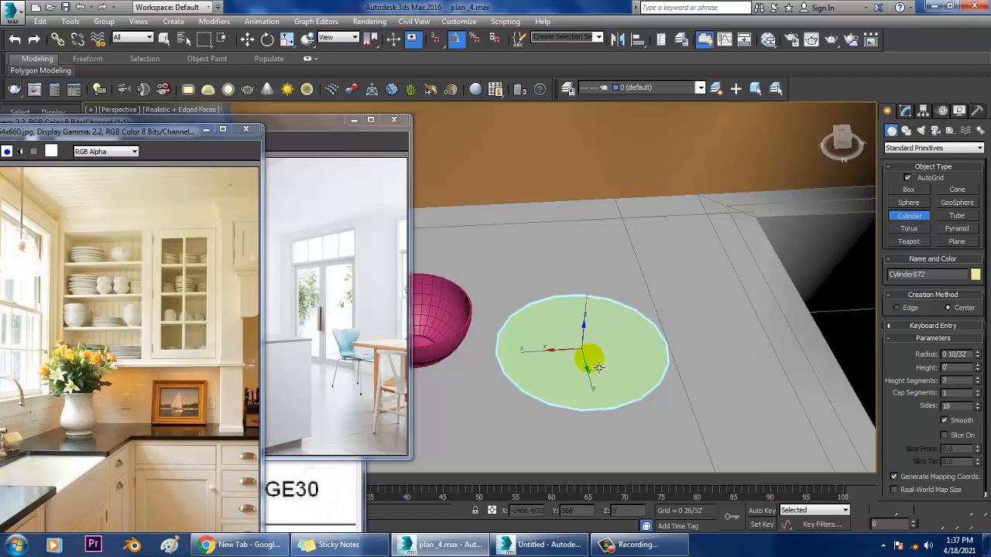
pyautogui.click(619, 403)
pyautogui.press('w')
# Set the plate cylinder's Height Segments to 1, Cap Segments to 2 and Sides to 12.
pyautogui.click(903, 112)
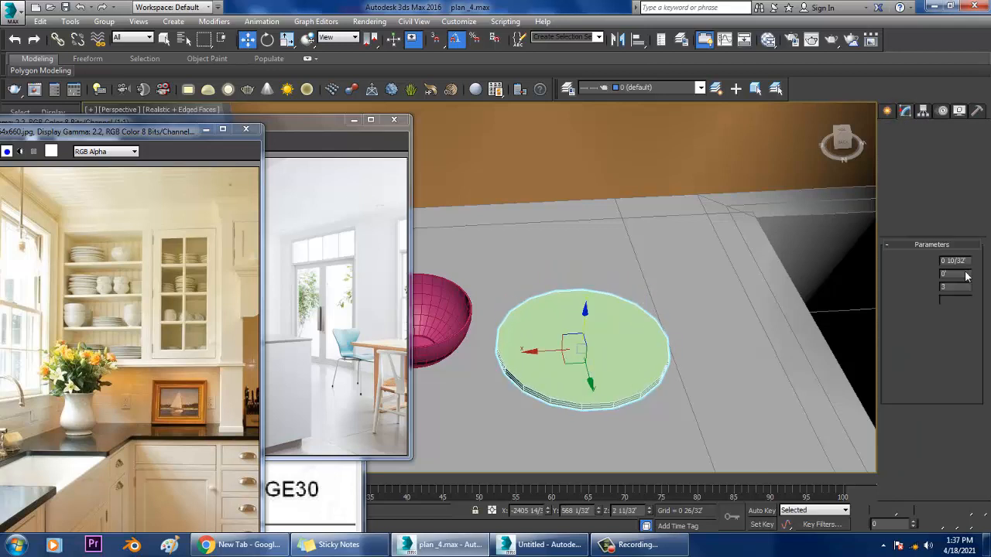
pyautogui.moveTo(976, 314); pyautogui.dragTo(978, 297)
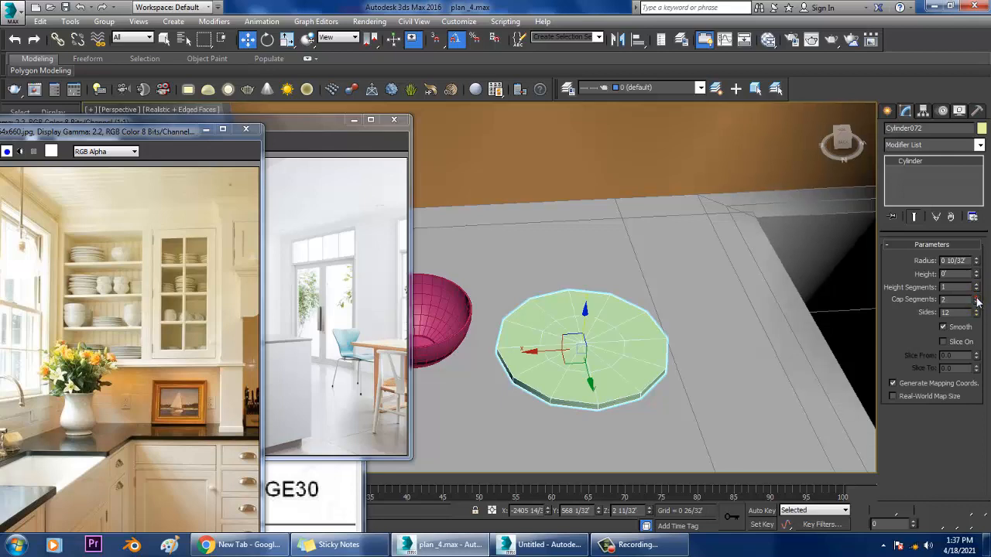
pyautogui.keyDown('alt'); pyautogui.moveTo(751, 332); pyautogui.dragTo(613, 350, button='middle'); pyautogui.keyUp('alt')
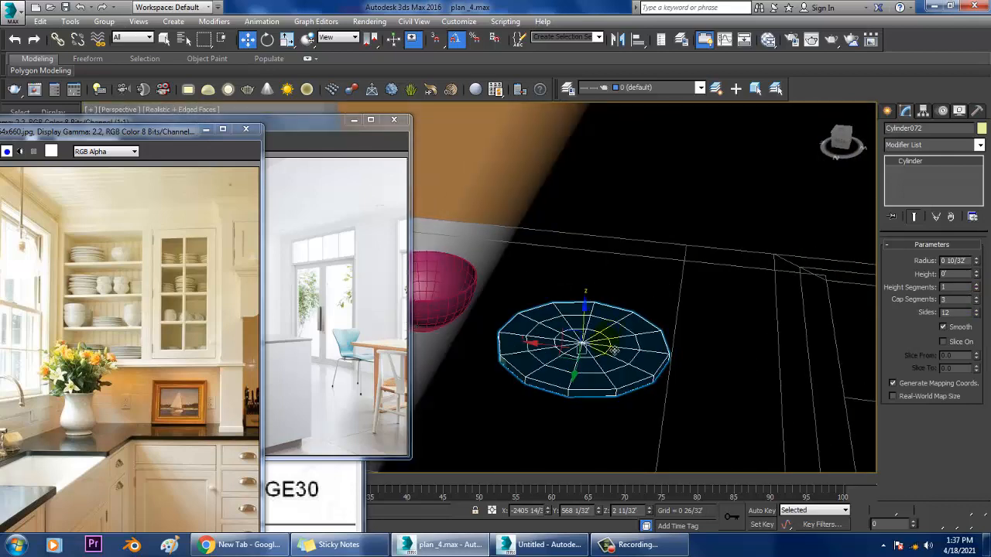
pyautogui.rightClick(621, 339)
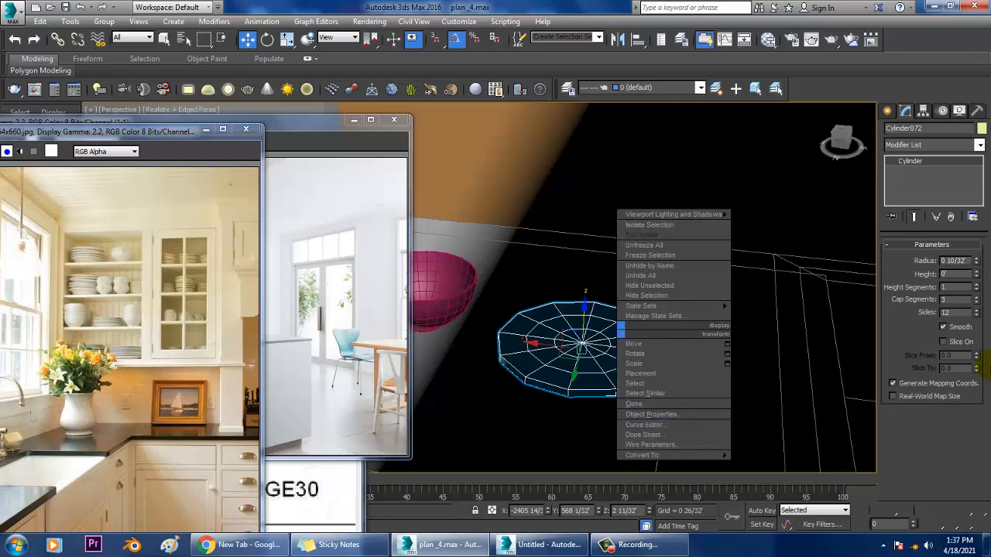
pyautogui.click(977, 303)
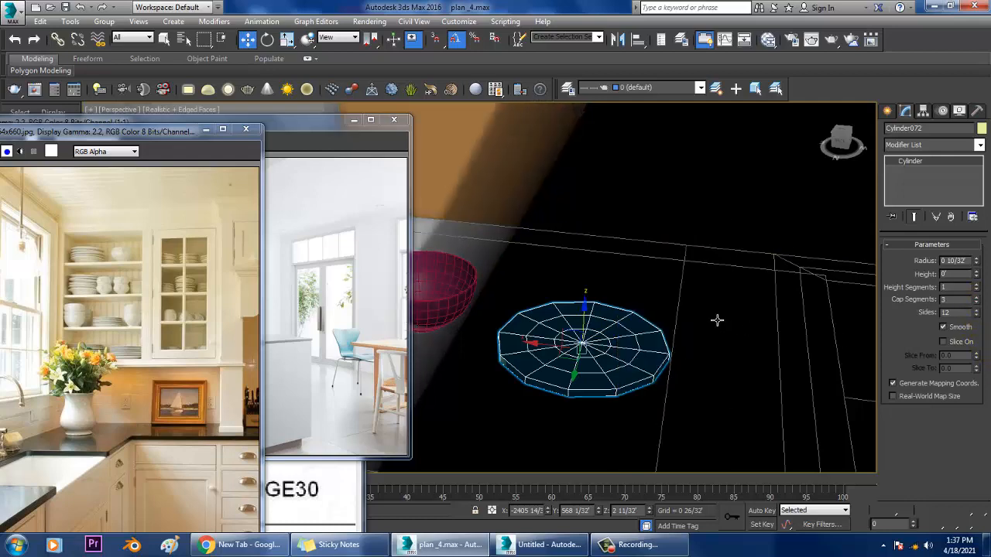
pyautogui.keyDown('alt'); pyautogui.moveTo(718, 320); pyautogui.dragTo(736, 330, button='middle'); pyautogui.keyUp('alt')
pyautogui.click(975, 303)
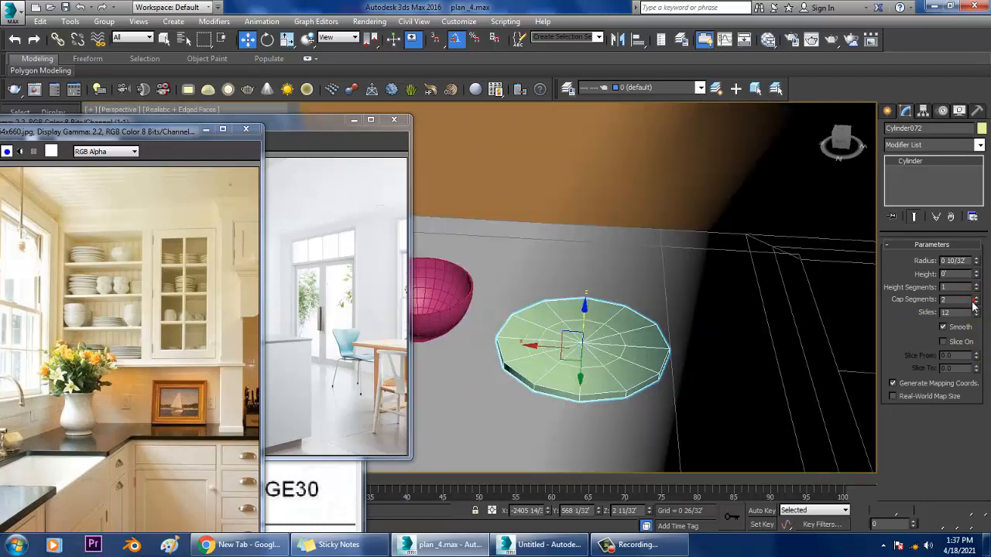
# Convert the plate cylinder to an Editable Poly.
pyautogui.rightClick(623, 359)
pyautogui.moveTo(728, 478)
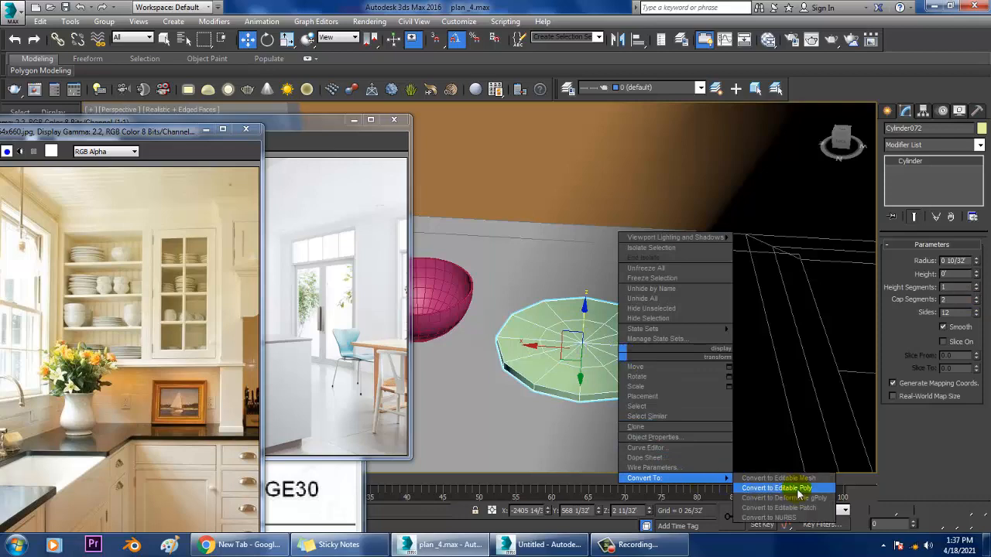
pyautogui.click(781, 487)
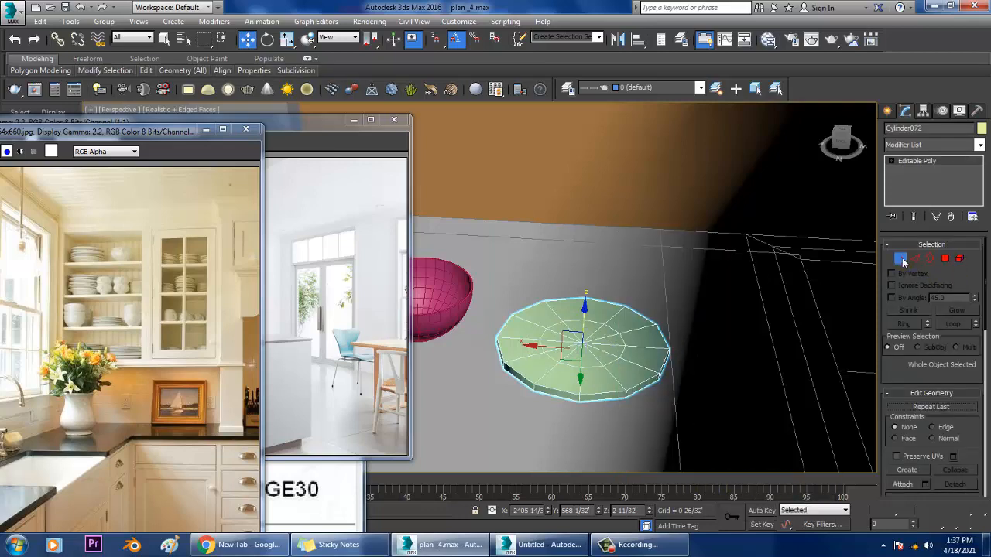
# Select the plate's center and inner-ring vertices and lower them slightly to form a shallow dish.
pyautogui.click(901, 260)
pyautogui.hotkey('alt', 'w')
pyautogui.click(468, 186)
pyautogui.hotkey('alt', 'w')
pyautogui.moveTo(536, 246); pyautogui.dragTo(584, 224, button='middle')
pyautogui.moveTo(687, 360); pyautogui.dragTo(689, 362)
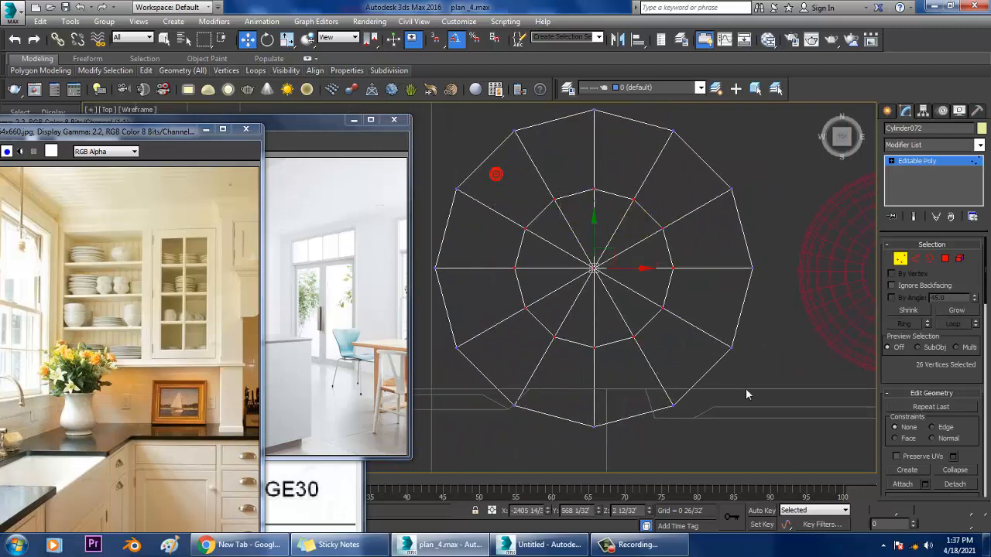
pyautogui.hotkey('alt', 'w')
pyautogui.rightClick(772, 386)
pyautogui.hotkey('alt', 'w')
pyautogui.press('z')
pyautogui.moveTo(751, 382)
pyautogui.keyDown('alt'); pyautogui.mouseDown(button='middle')
pyautogui.moveTo(619, 301)
pyautogui.moveTo(575, 320)
pyautogui.moveTo(586, 268)
pyautogui.mouseUp(button='middle'); pyautogui.keyUp('alt')
pyautogui.moveTo(591, 267)
pyautogui.mouseDown()
pyautogui.moveTo(614, 281)
pyautogui.moveTo(594, 255)
pyautogui.moveTo(596, 263)
pyautogui.moveTo(607, 257)
pyautogui.mouseUp()
pyautogui.click(936, 162)
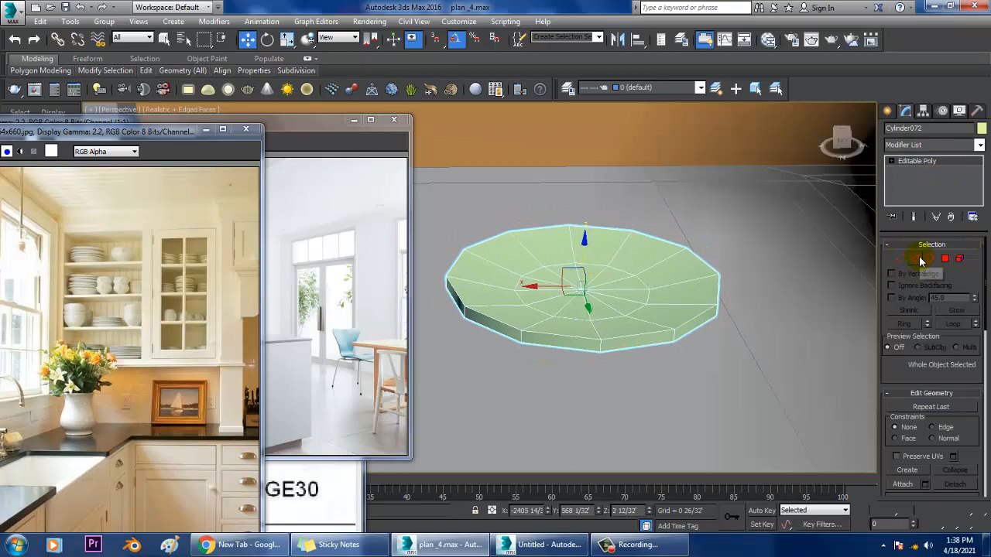
# Lower the plate's upper rim edge loop to thin the edge, and lower the inner vertices to deepen the dish.
pyautogui.click(914, 258)
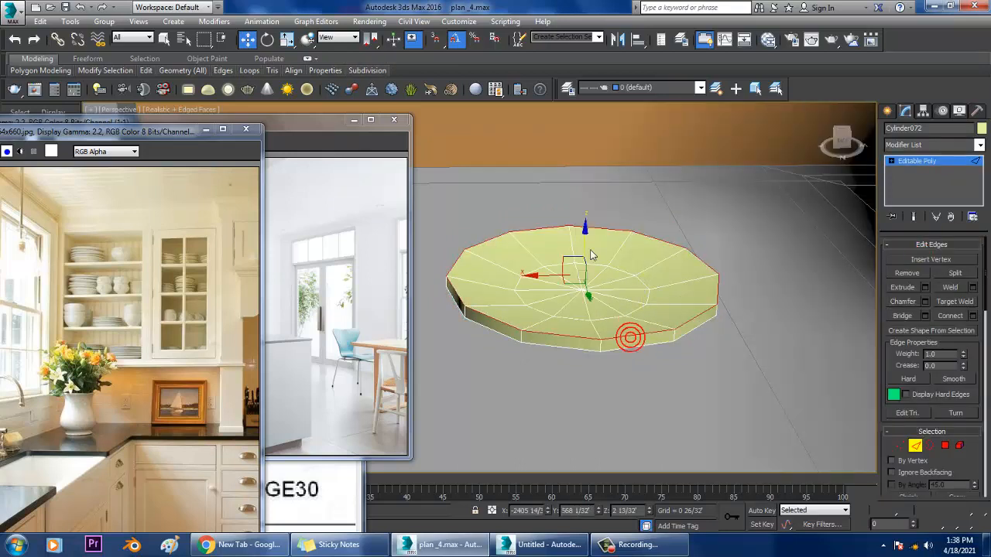
pyautogui.moveTo(585, 245); pyautogui.dragTo(587, 253)
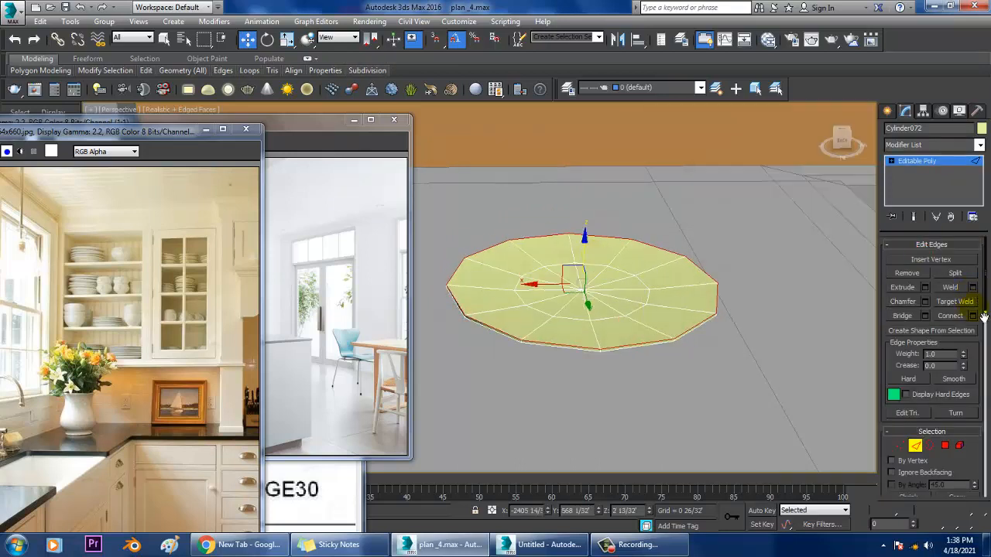
pyautogui.click(915, 446)
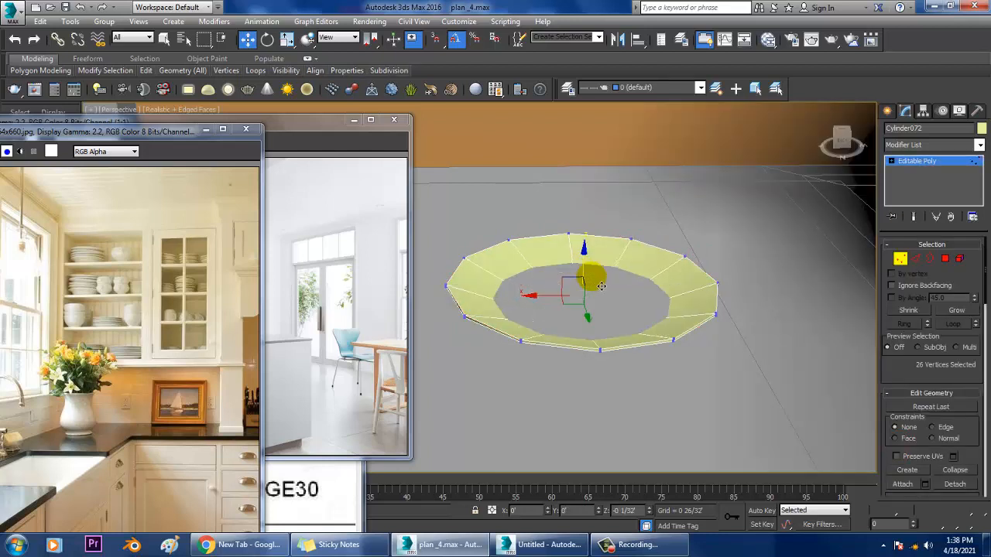
pyautogui.click(919, 164)
# Raise the whole plate slightly so its sunken base sits above the countertop.
pyautogui.click(590, 260)
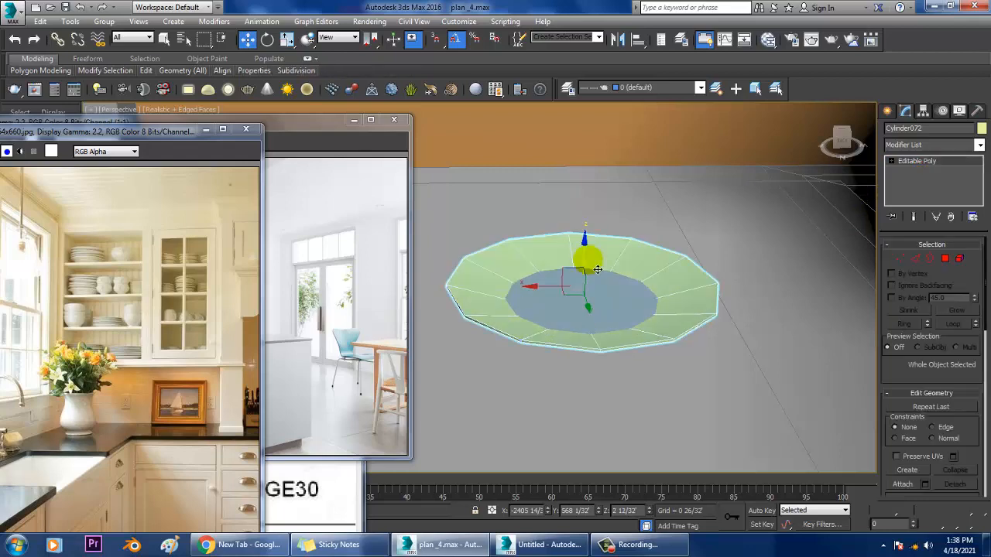
pyautogui.moveTo(633, 250)
pyautogui.keyDown('alt'); pyautogui.mouseDown(button='middle')
pyautogui.moveTo(632, 230)
pyautogui.moveTo(624, 289)
pyautogui.moveTo(622, 263)
pyautogui.mouseUp(button='middle'); pyautogui.keyUp('alt')
pyautogui.scroll(-6, 622, 263)
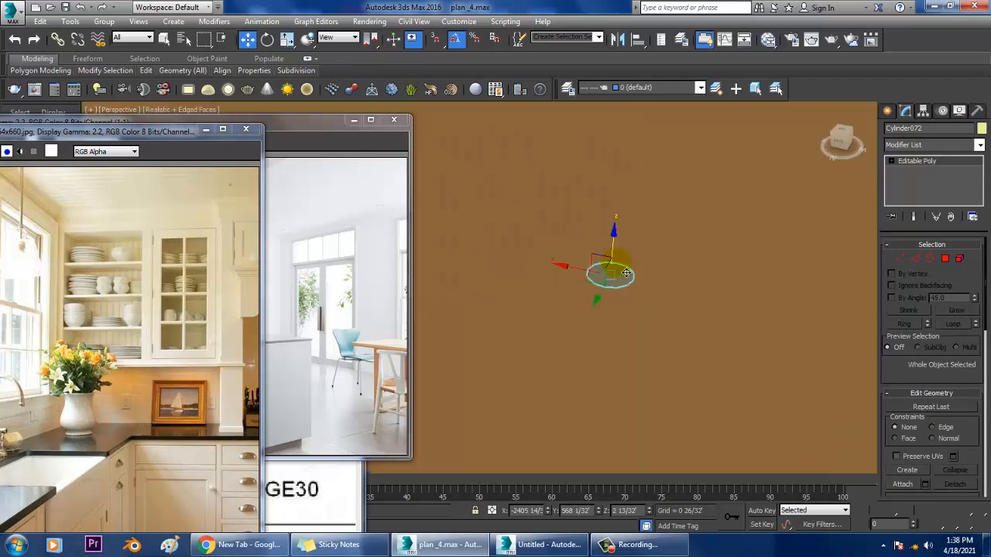
pyautogui.scroll(3, 621, 278)
pyautogui.press('r')
pyautogui.press('w')
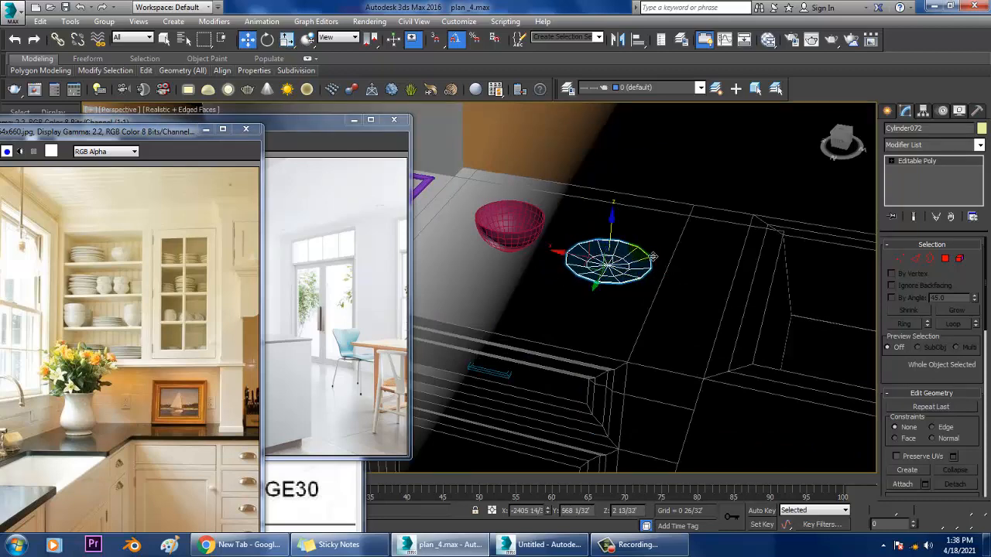
# Select the three door panel polygons of the wall cabinet above the sink side of the counter.
pyautogui.keyDown('alt'); pyautogui.moveTo(623, 277); pyautogui.dragTo(502, 315, button='middle'); pyautogui.keyUp('alt')
pyautogui.click(501, 315)
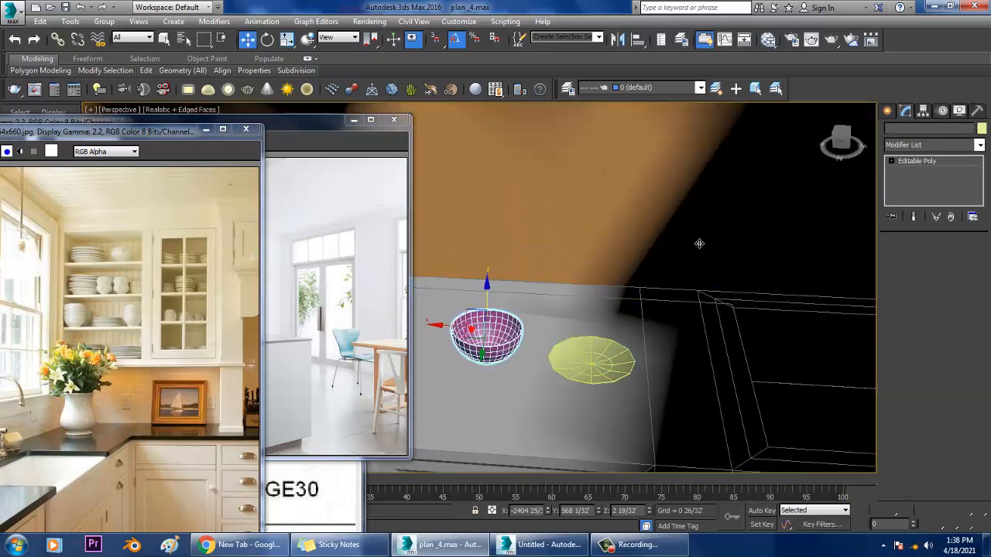
pyautogui.keyDown('alt'); pyautogui.moveTo(696, 243); pyautogui.dragTo(635, 235, button='middle'); pyautogui.keyUp('alt')
pyautogui.click(568, 237)
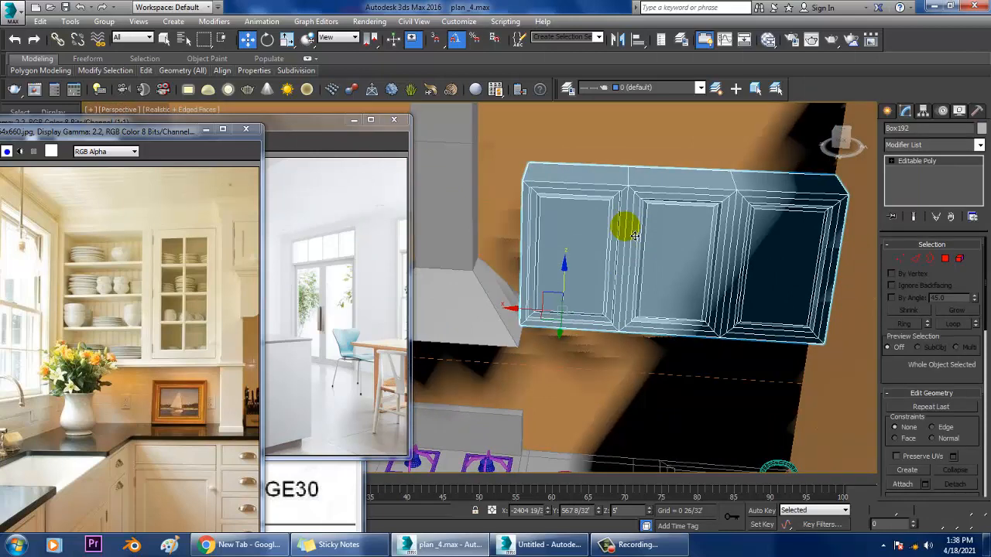
pyautogui.keyDown('alt'); pyautogui.moveTo(633, 235); pyautogui.dragTo(681, 228, button='middle'); pyautogui.keyUp('alt')
pyautogui.click(946, 259)
pyautogui.click(574, 259)
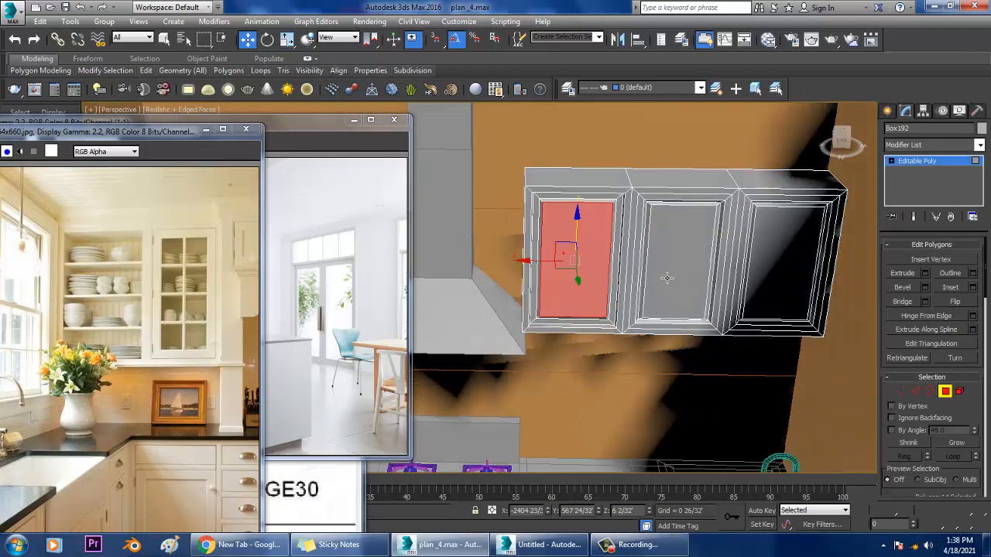
pyautogui.keyDown('ctrl'); pyautogui.click(675, 261); pyautogui.keyUp('ctrl')
pyautogui.keyDown('ctrl'); pyautogui.click(814, 261); pyautogui.keyUp('ctrl')
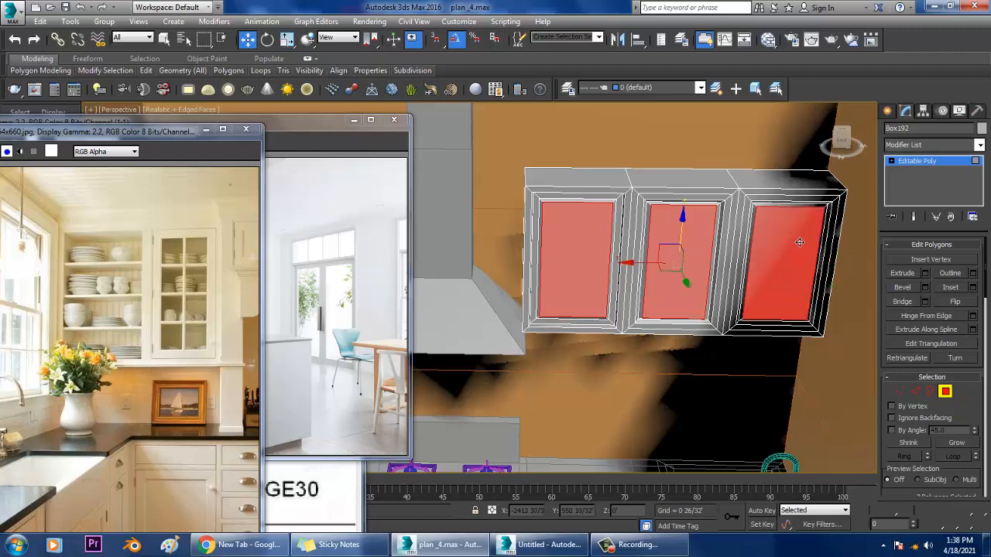
pyautogui.keyDown('alt'); pyautogui.moveTo(814, 262); pyautogui.dragTo(778, 269, button='middle'); pyautogui.keyUp('alt')
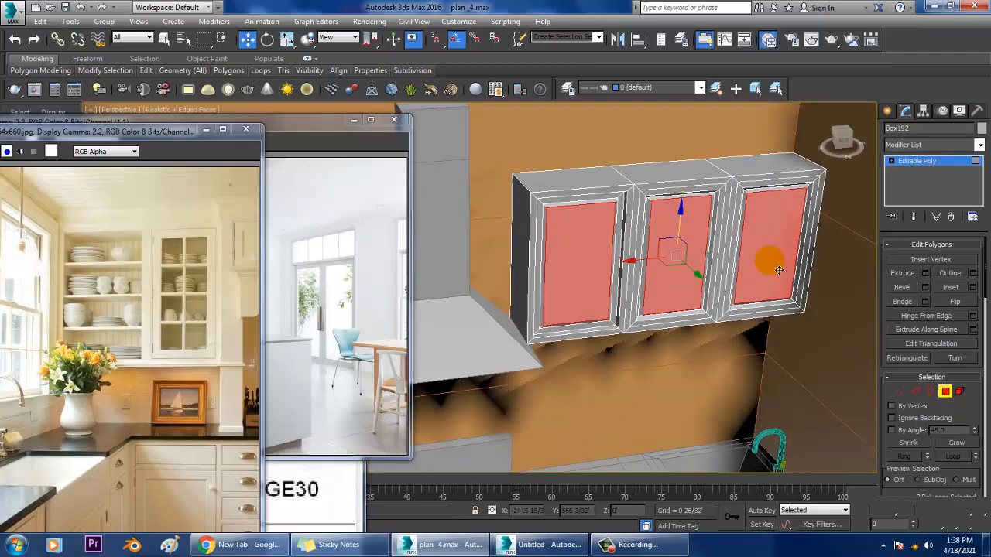
# Create an Architectural material with the Glass - Clear template and assign it to the selected cabinet door panels.
pyautogui.press('m')
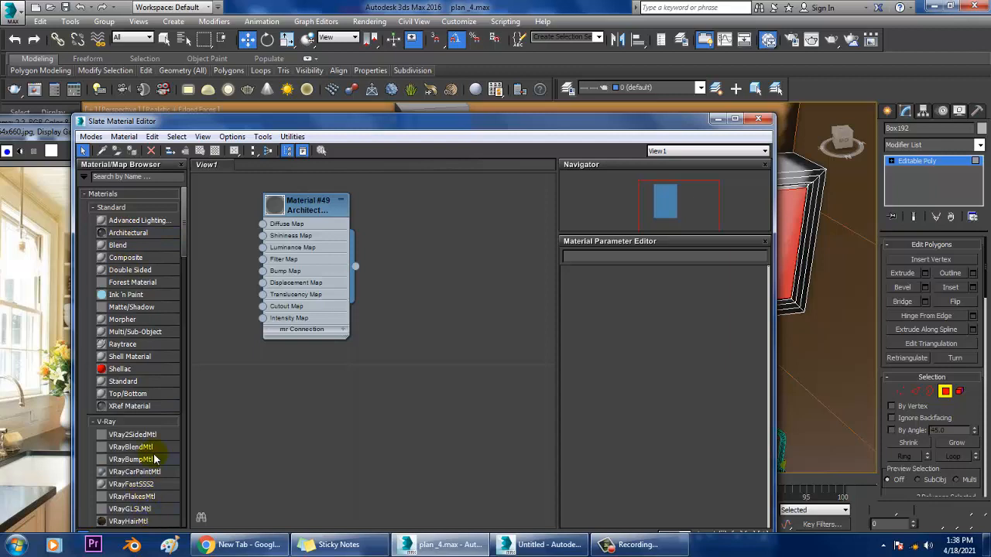
pyautogui.moveTo(471, 302); pyautogui.dragTo(469, 300)
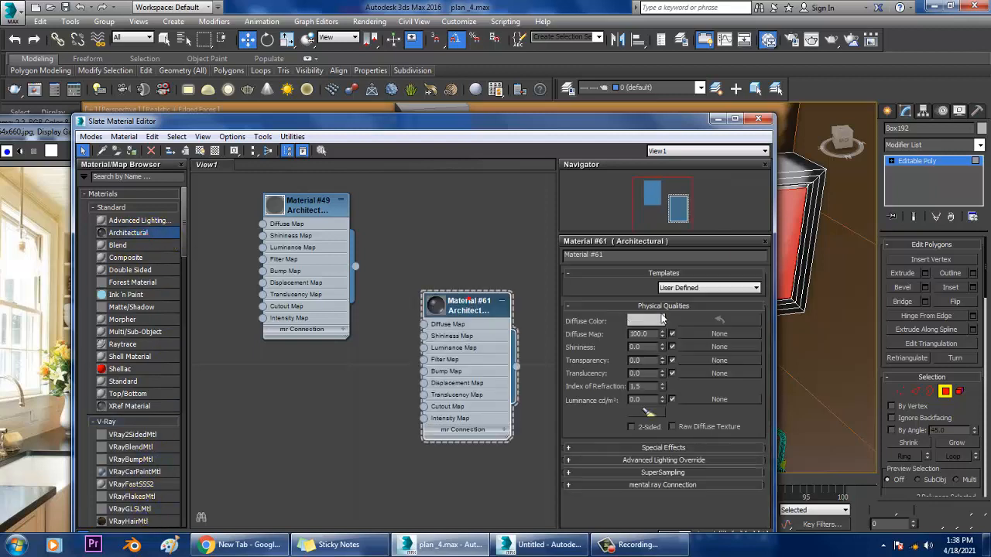
pyautogui.click(727, 288)
pyautogui.click(730, 315)
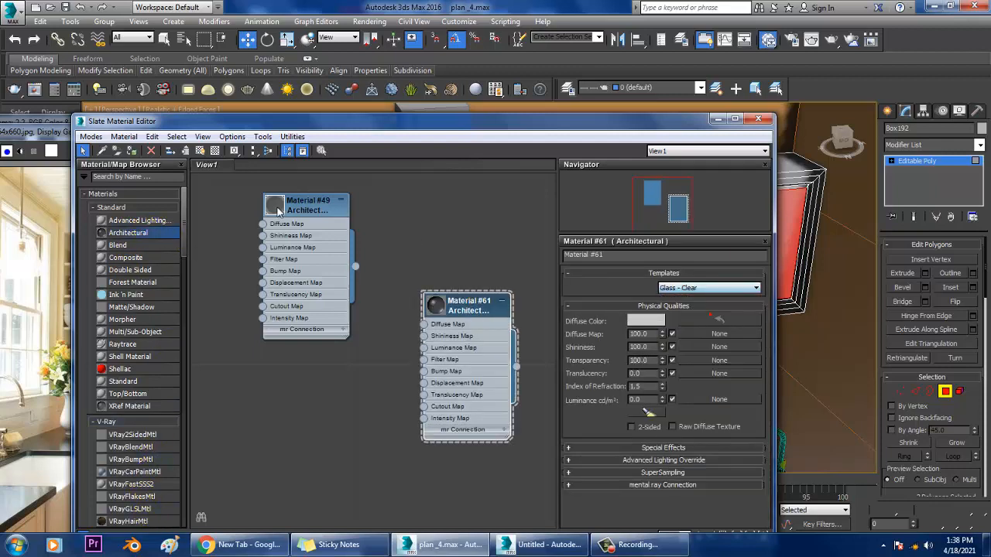
pyautogui.click(131, 151)
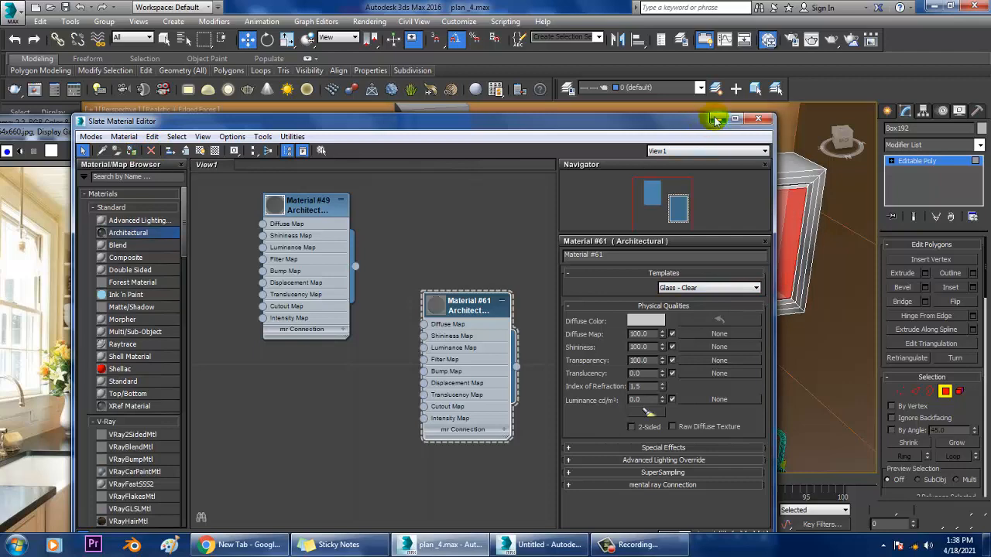
pyautogui.click(716, 119)
pyautogui.scroll(-6, 788, 219)
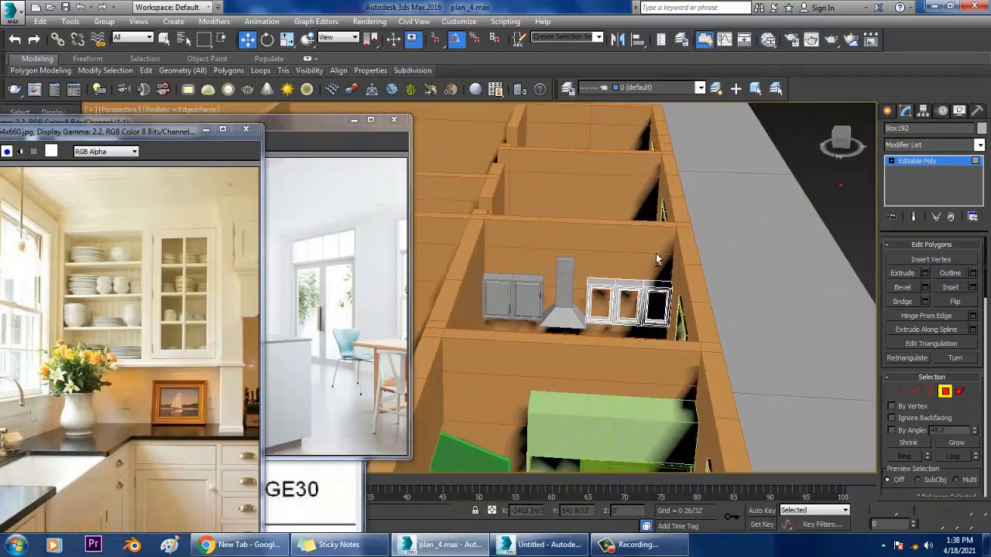
pyautogui.scroll(8, 656, 253)
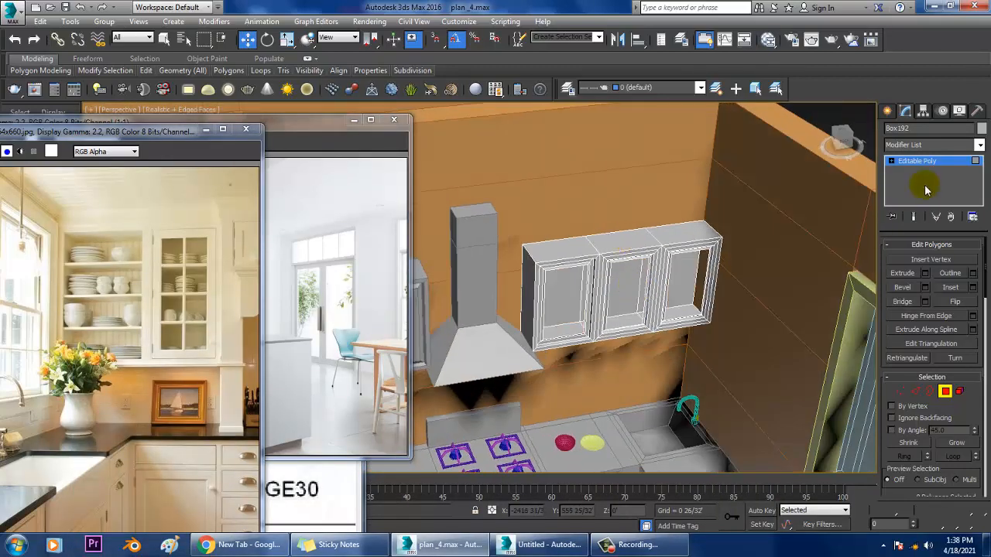
pyautogui.click(921, 161)
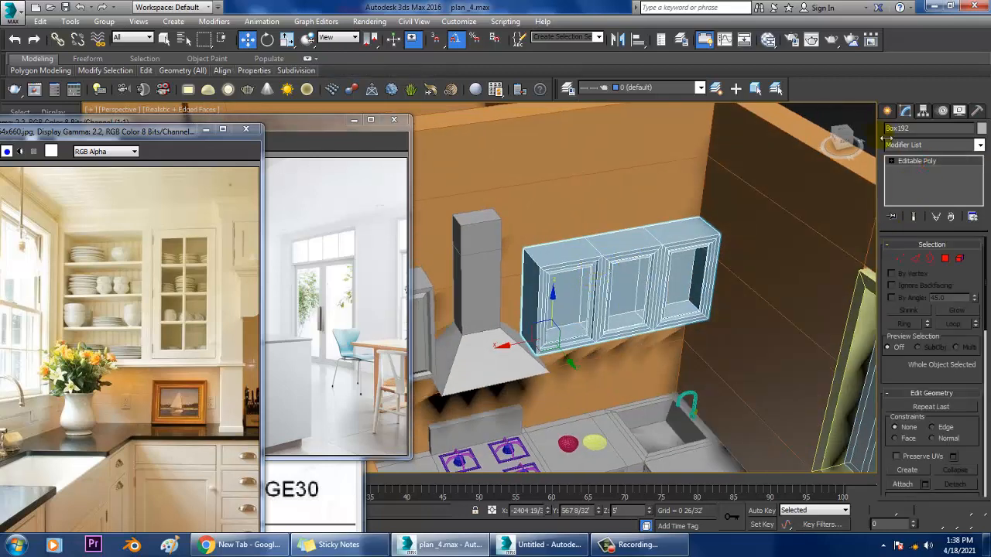
# Create a thin box shelf over the cabinet's footprint, about 0 21/32' long, 4 3/32' wide and 0 1/32' high.
pyautogui.click(887, 111)
pyautogui.click(914, 191)
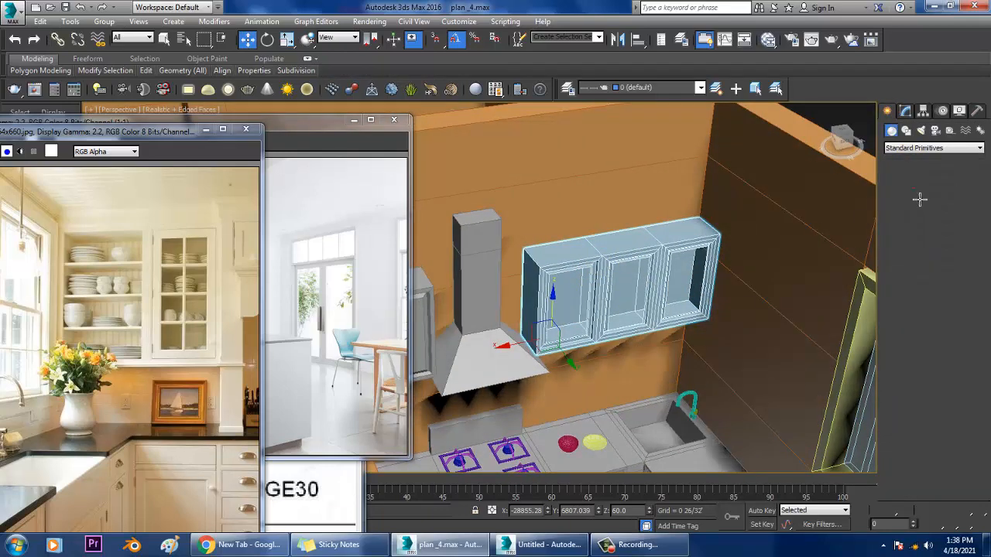
pyautogui.hotkey('alt', 'w')
pyautogui.middleClick(449, 224)
pyautogui.hotkey('alt', 'w')
pyautogui.moveTo(449, 223); pyautogui.dragTo(479, 226, button='middle')
pyautogui.scroll(-5, 482, 232)
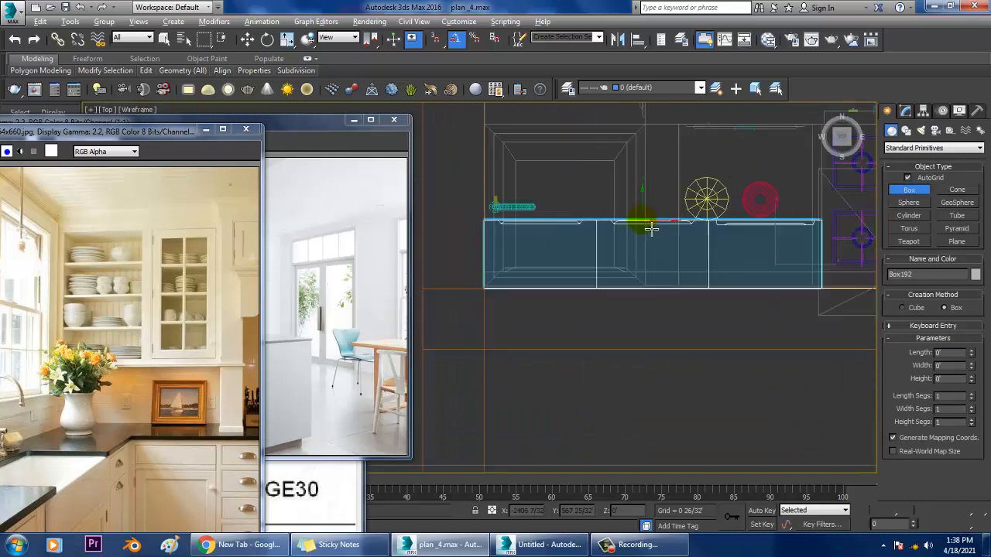
pyautogui.scroll(2, 488, 247)
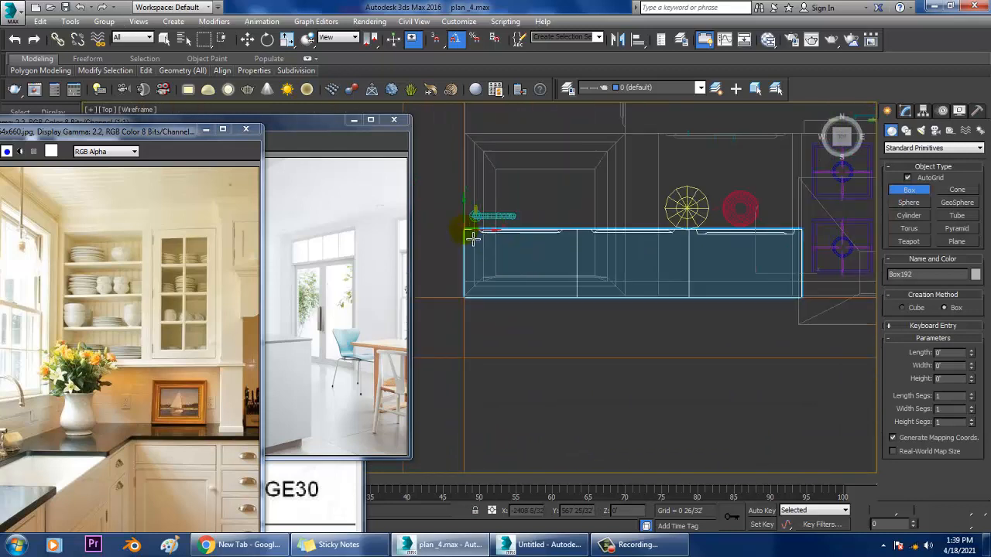
pyautogui.moveTo(473, 239); pyautogui.dragTo(806, 291)
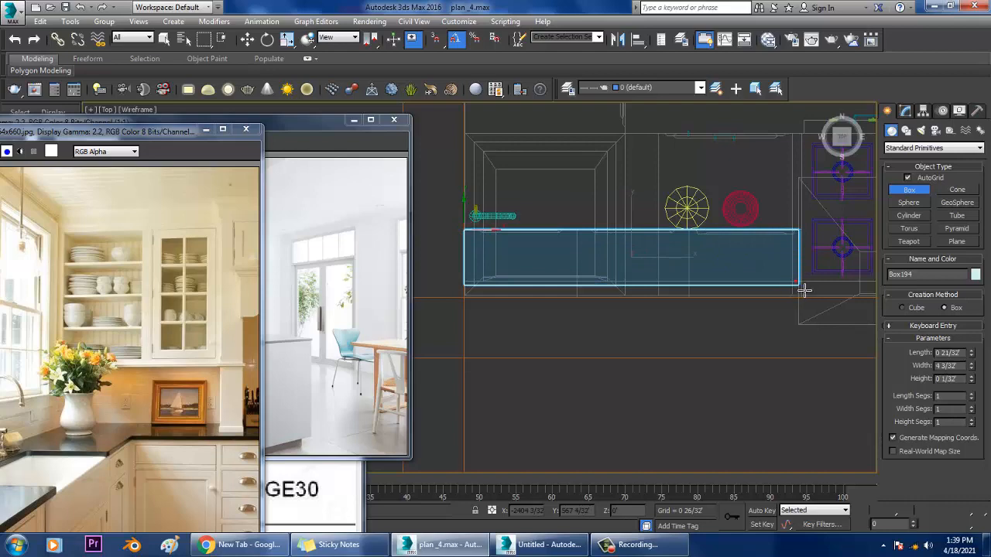
pyautogui.click(804, 290)
# Lower the new shelf from the wall top into the glass-fronted wall cabinet.
pyautogui.hotkey('alt', 'w')
pyautogui.hotkey('alt', 'w')
pyautogui.press('w')
pyautogui.keyDown('alt'); pyautogui.moveTo(643, 310); pyautogui.dragTo(651, 329, button='middle'); pyautogui.keyUp('alt')
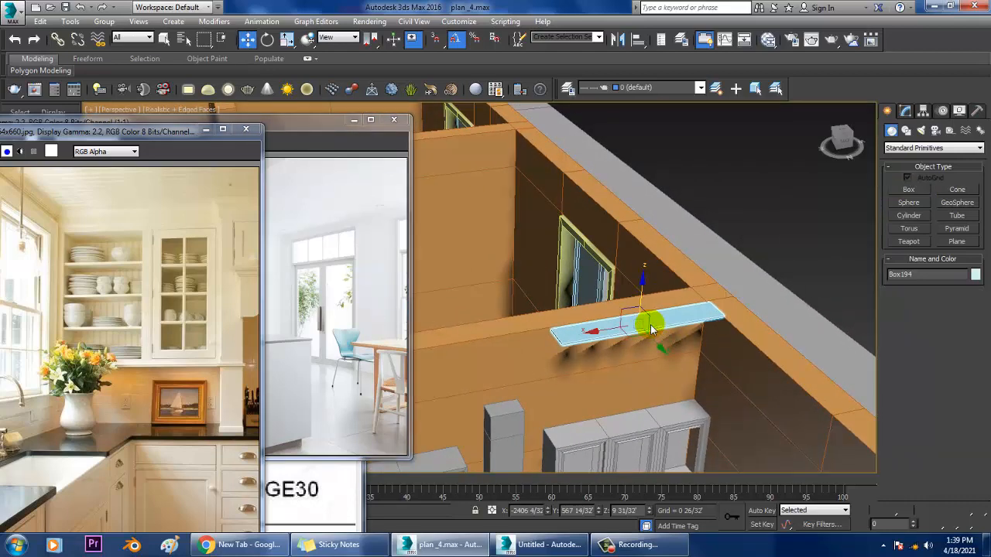
pyautogui.scroll(-5, 651, 329)
pyautogui.scroll(4, 675, 313)
pyautogui.moveTo(685, 321); pyautogui.dragTo(681, 418)
pyautogui.scroll(5, 696, 387)
# Scale down the shelf's depth and shift it back so it fits inside the cabinet.
pyautogui.keyDown('alt'); pyautogui.moveTo(714, 365); pyautogui.dragTo(634, 356, button='middle'); pyautogui.keyUp('alt')
pyautogui.keyDown('alt'); pyautogui.moveTo(576, 331); pyautogui.dragTo(586, 317, button='middle'); pyautogui.keyUp('alt')
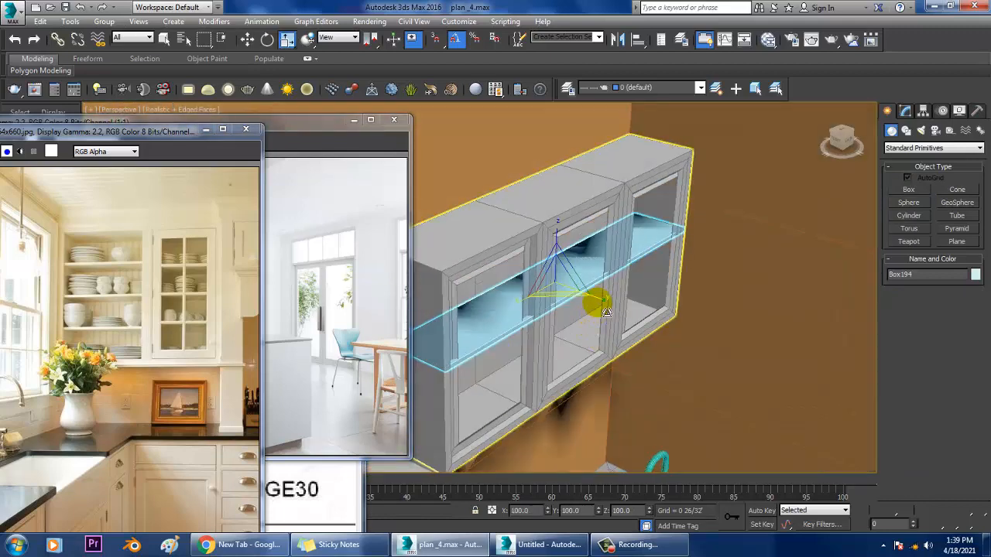
pyautogui.moveTo(593, 302); pyautogui.dragTo(564, 287)
pyautogui.press('w')
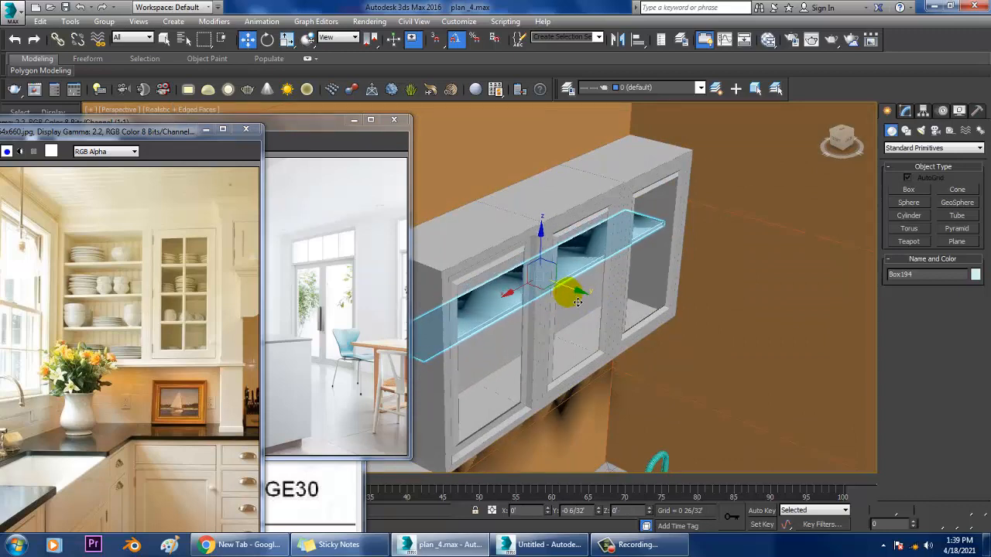
pyautogui.keyDown('alt'); pyautogui.moveTo(564, 287); pyautogui.dragTo(592, 276, button='middle'); pyautogui.keyUp('alt')
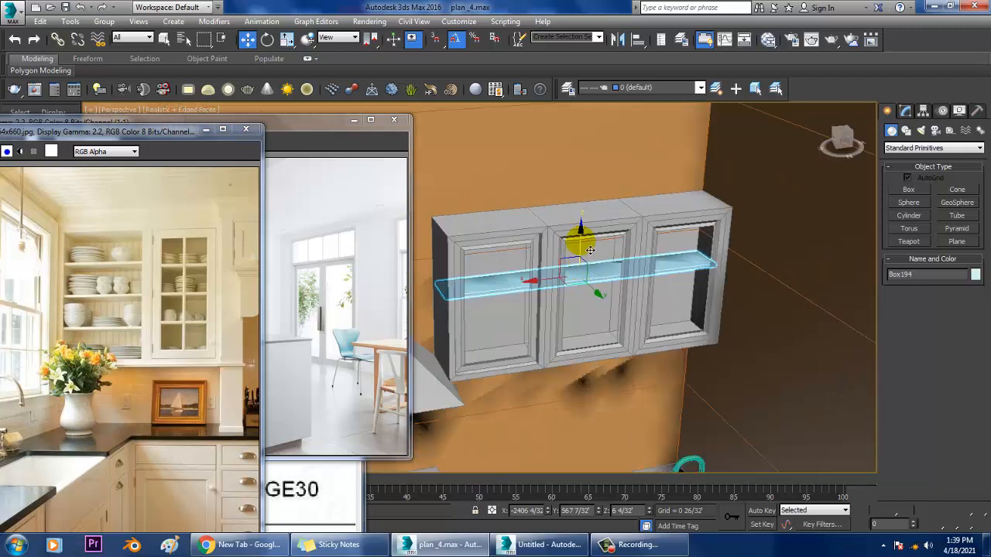
# Raise the shelf within the cabinet and clone it downward to make a second shelf.
pyautogui.moveTo(590, 250); pyautogui.dragTo(570, 221)
pyautogui.keyDown('alt'); pyautogui.moveTo(612, 298); pyautogui.dragTo(591, 194, button='middle'); pyautogui.keyUp('alt')
pyautogui.moveTo(590, 194)
pyautogui.mouseDown()
pyautogui.moveTo(607, 189)
pyautogui.moveTo(632, 268)
pyautogui.moveTo(619, 302)
pyautogui.mouseUp()
pyautogui.click(496, 329)
# Raise the bowl from the countertop to the height of the cabinet's lower shelf.
pyautogui.moveTo(542, 325)
pyautogui.keyDown('alt'); pyautogui.mouseDown(button='middle')
pyautogui.moveTo(725, 290)
pyautogui.moveTo(674, 294)
pyautogui.moveTo(675, 320)
pyautogui.mouseUp(button='middle'); pyautogui.keyUp('alt')
pyautogui.keyDown('alt'); pyautogui.moveTo(549, 356); pyautogui.dragTo(599, 398, button='middle'); pyautogui.keyUp('alt')
pyautogui.click(608, 408)
pyautogui.moveTo(615, 378); pyautogui.dragTo(615, 168)
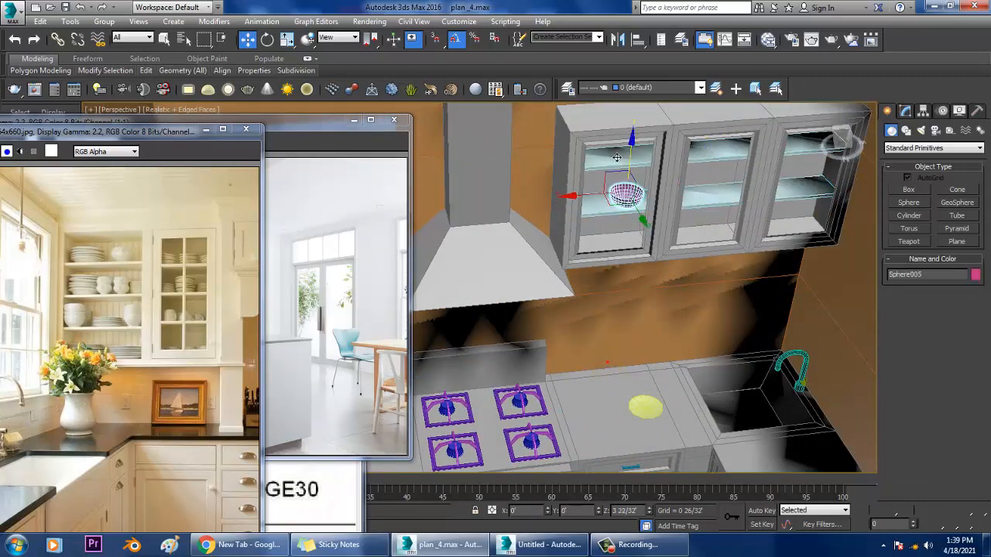
pyautogui.press('z')
pyautogui.scroll(-5, 676, 236)
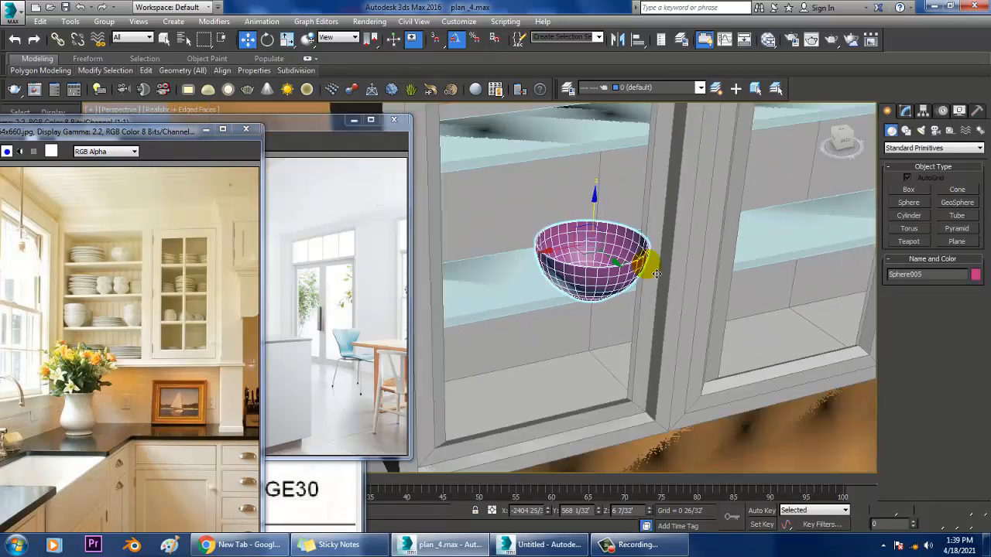
# Move the bowl sideways, back and vertically until it rests on the lower shelf behind the door nearest the hood.
pyautogui.moveTo(627, 268); pyautogui.dragTo(534, 244)
pyautogui.moveTo(534, 203); pyautogui.dragTo(498, 290)
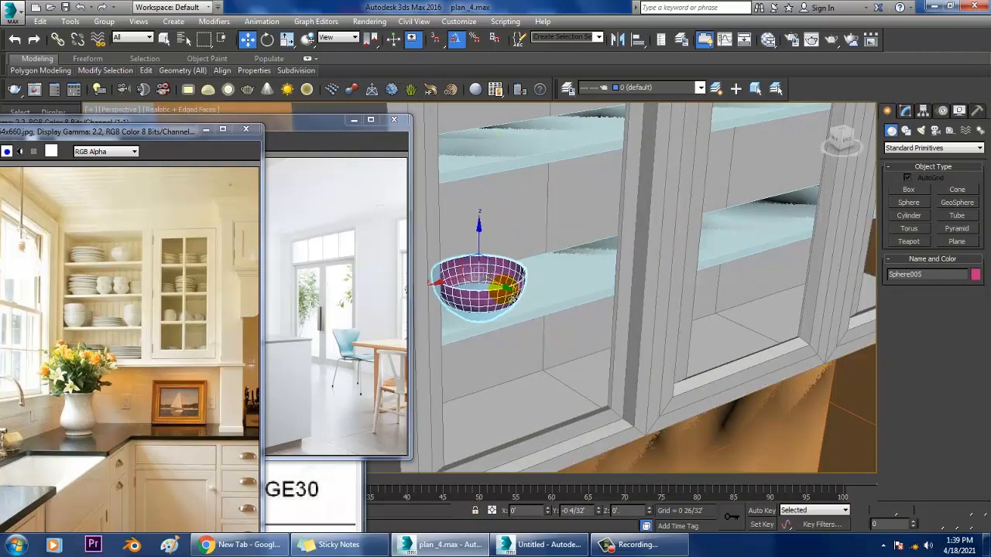
pyautogui.keyDown('alt'); pyautogui.moveTo(504, 290); pyautogui.dragTo(477, 244, button='middle'); pyautogui.keyUp('alt')
pyautogui.moveTo(480, 248); pyautogui.dragTo(486, 236)
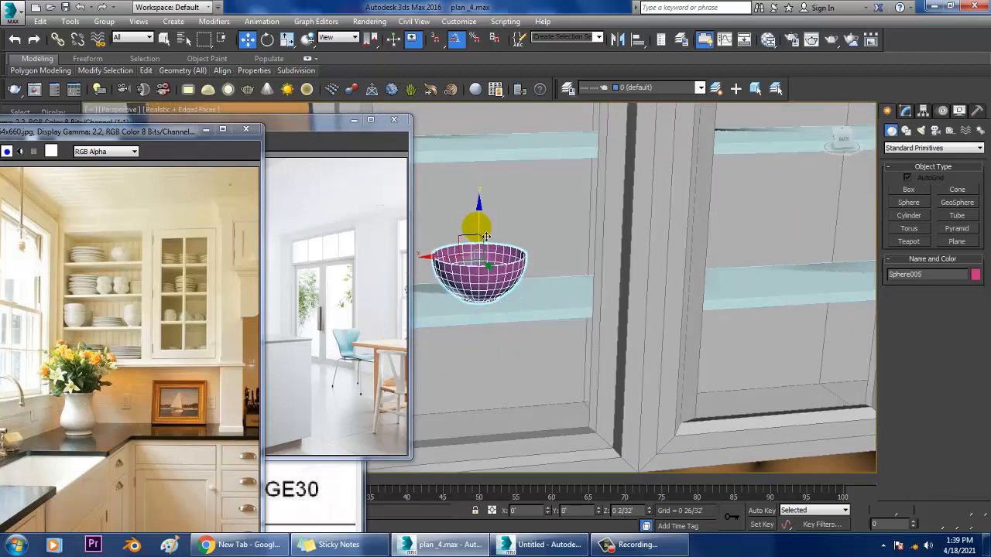
pyautogui.moveTo(481, 262); pyautogui.dragTo(716, 260, button='middle')
pyautogui.moveTo(584, 294); pyautogui.dragTo(644, 301, button='middle')
pyautogui.scroll(4, 590, 247)
pyautogui.keyDown('alt'); pyautogui.moveTo(586, 226); pyautogui.dragTo(619, 255, button='middle'); pyautogui.keyUp('alt')
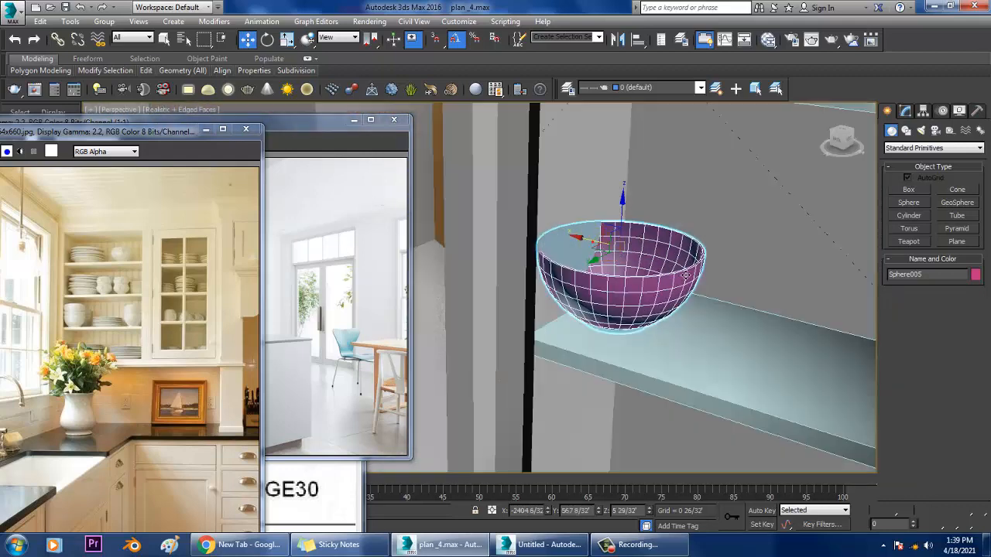
pyautogui.moveTo(685, 275); pyautogui.dragTo(681, 271)
# Copy the bowl upward as a single copy nested in the original, and rotate the copy so it sits tilted.
pyautogui.moveTo(702, 271); pyautogui.dragTo(664, 270, button='middle')
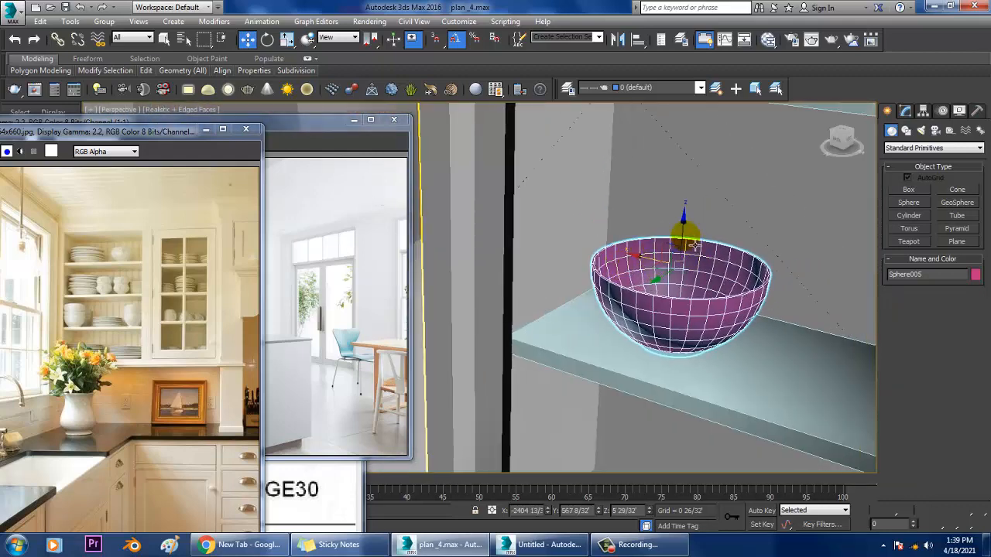
pyautogui.keyDown('shift'); pyautogui.moveTo(694, 244); pyautogui.dragTo(691, 210); pyautogui.keyUp('shift')
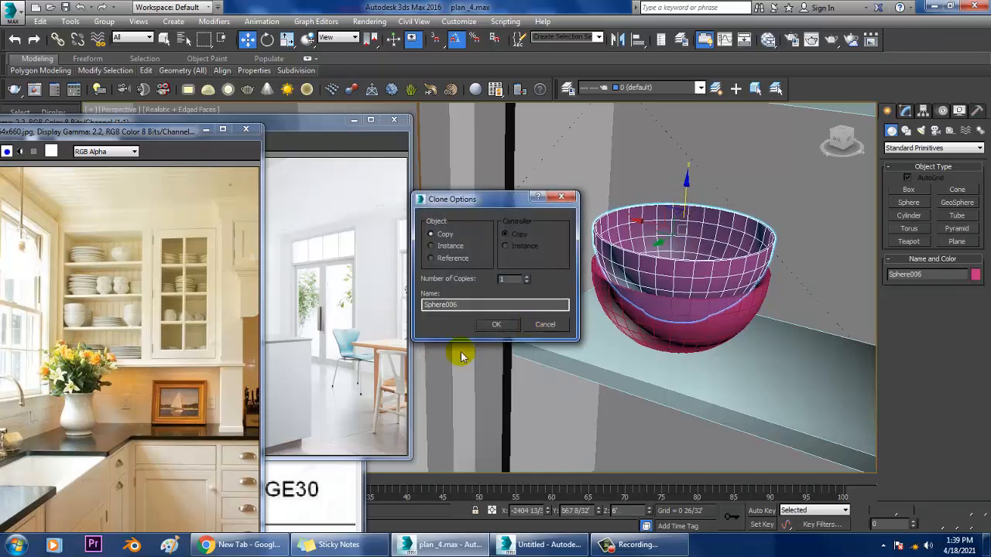
pyautogui.click(499, 324)
pyautogui.press('e')
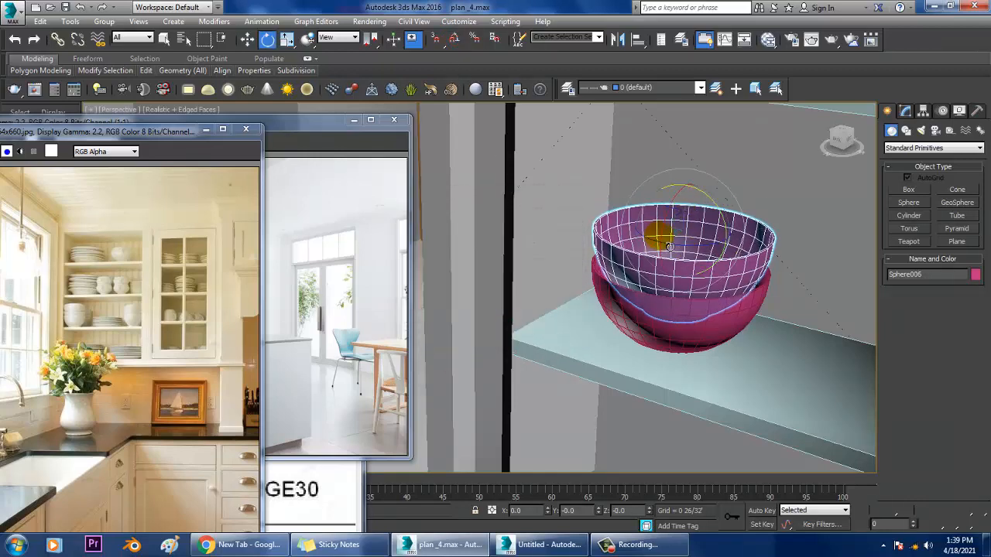
pyautogui.moveTo(668, 247); pyautogui.dragTo(686, 229)
pyautogui.press('w')
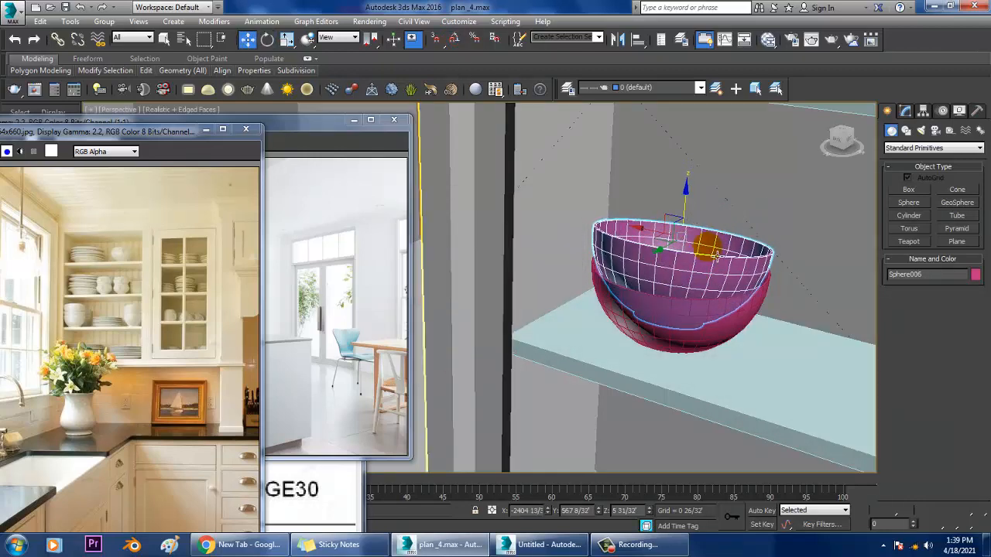
pyautogui.keyDown('alt'); pyautogui.moveTo(716, 257); pyautogui.dragTo(707, 280, button='middle'); pyautogui.keyUp('alt')
pyautogui.click(703, 223)
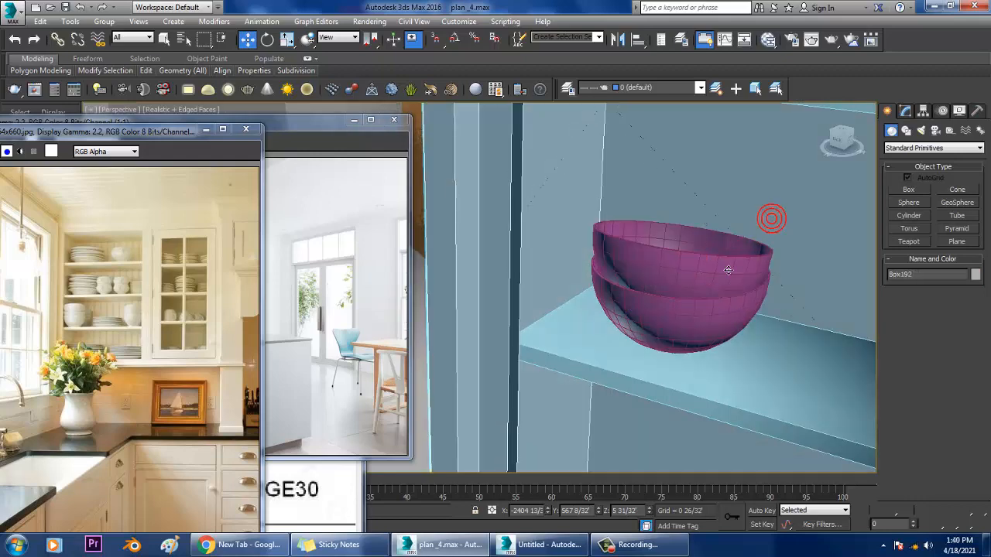
pyautogui.keyDown('alt'); pyautogui.moveTo(728, 270); pyautogui.dragTo(727, 268, button='middle'); pyautogui.keyUp('alt')
pyautogui.click(778, 202)
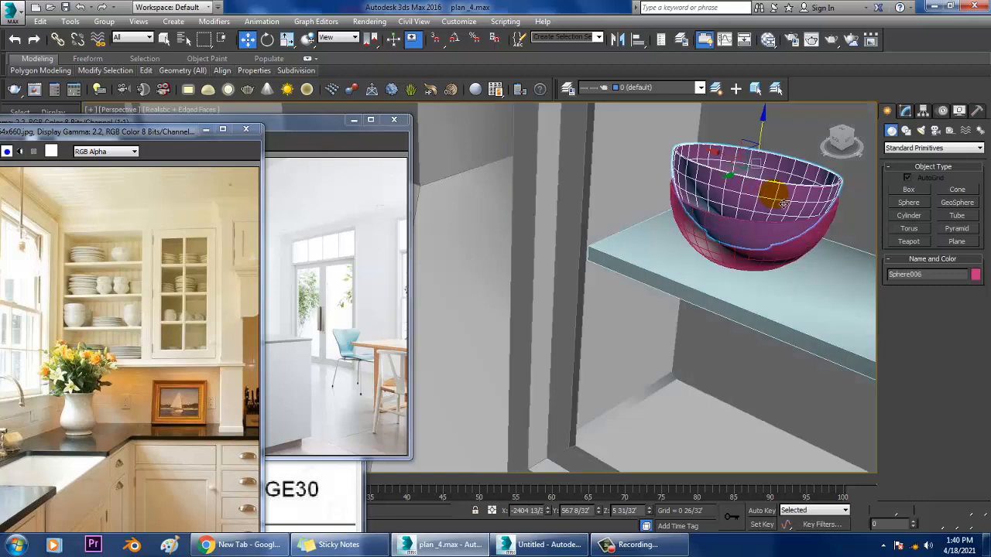
# Copy the upper bowl upward as a third stacked bowl, rotate and slightly rescale it, and lower it into the stack.
pyautogui.keyDown('alt'); pyautogui.moveTo(783, 205); pyautogui.dragTo(576, 331, button='middle'); pyautogui.keyUp('alt')
pyautogui.moveTo(576, 331); pyautogui.dragTo(579, 305, button='middle')
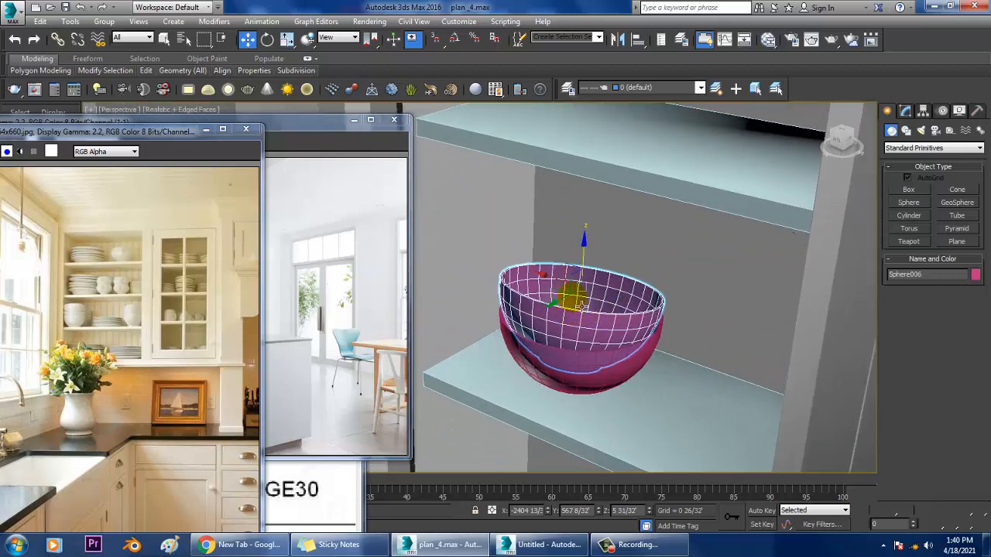
pyautogui.moveTo(595, 261)
pyautogui.keyDown('shift'); pyautogui.mouseDown()
pyautogui.moveTo(593, 212)
pyautogui.moveTo(597, 223)
pyautogui.mouseUp(); pyautogui.keyUp('shift')
pyautogui.click(494, 322)
pyautogui.press('e')
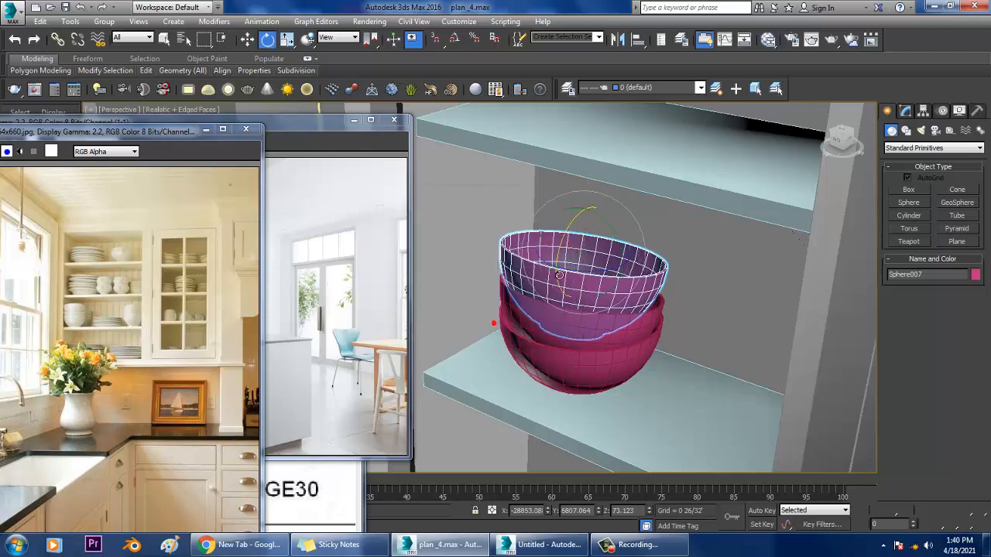
pyautogui.press('r')
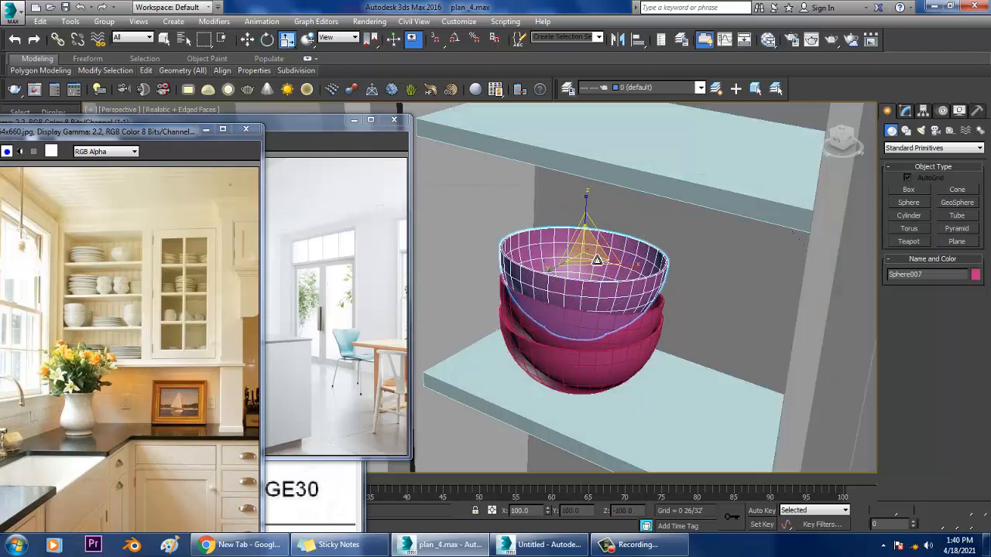
pyautogui.moveTo(596, 261); pyautogui.dragTo(597, 267)
pyautogui.press('w')
pyautogui.moveTo(594, 230); pyautogui.dragTo(593, 239)
pyautogui.scroll(-5, 596, 300)
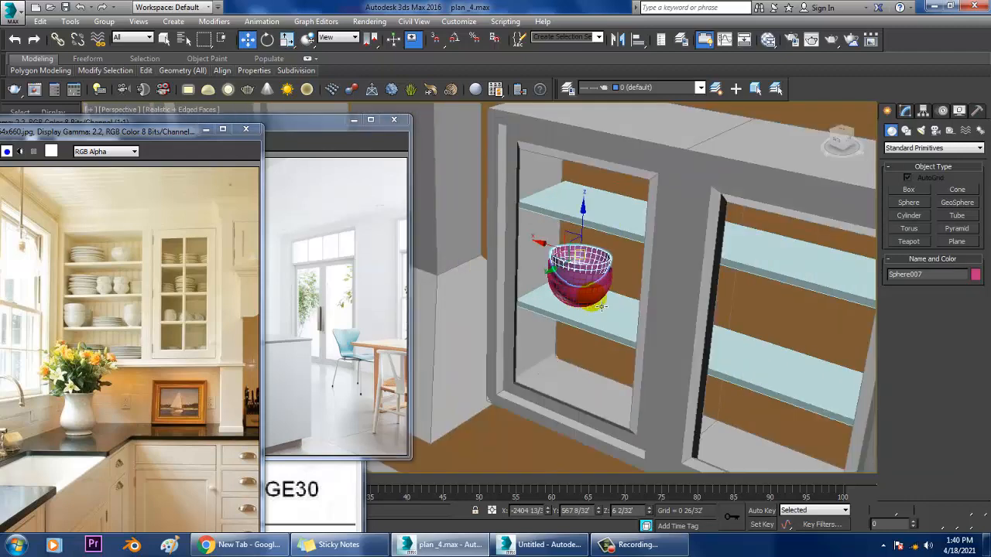
# Move the plate into the cabinet and down to the lower shelf beside the bowl stack.
pyautogui.keyDown('alt'); pyautogui.moveTo(597, 302); pyautogui.dragTo(653, 329, button='middle'); pyautogui.keyUp('alt')
pyautogui.click(649, 302)
pyautogui.moveTo(647, 165); pyautogui.dragTo(591, 188)
pyautogui.press('z')
pyautogui.scroll(-3, 610, 258)
pyautogui.keyDown('alt'); pyautogui.moveTo(609, 259); pyautogui.dragTo(575, 257, button='middle'); pyautogui.keyUp('alt')
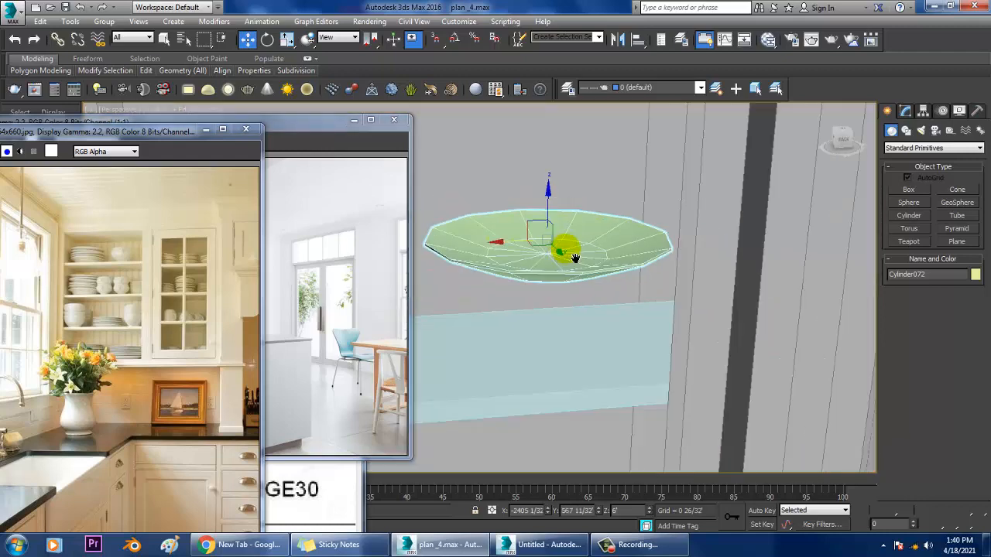
pyautogui.scroll(-2, 566, 241)
pyautogui.moveTo(566, 211); pyautogui.dragTo(582, 247)
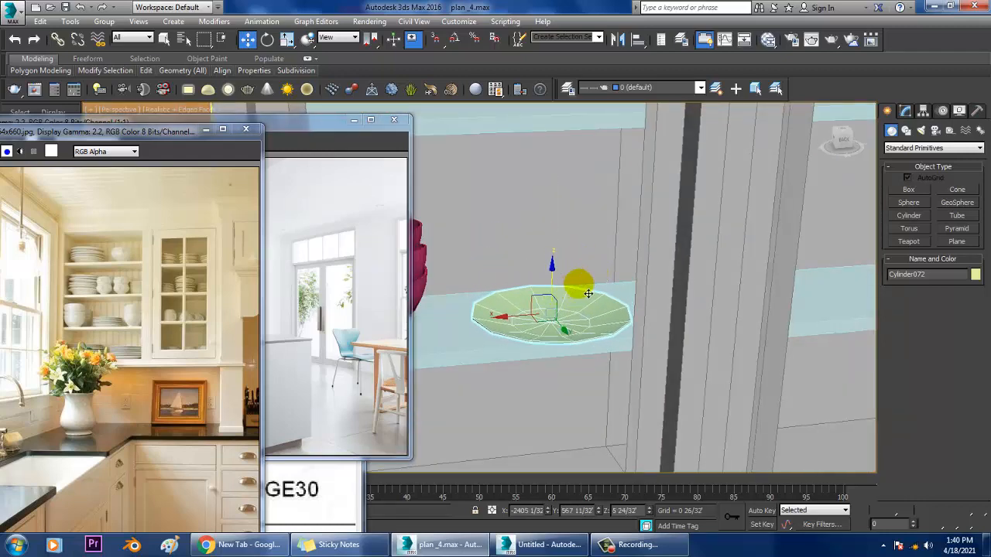
# Fine-tune the plate's position until it rests on the surface of the lower shelf.
pyautogui.keyDown('alt'); pyautogui.moveTo(588, 293); pyautogui.dragTo(610, 304, button='middle'); pyautogui.keyUp('alt')
pyautogui.scroll(4, 610, 304)
pyautogui.moveTo(673, 300)
pyautogui.mouseDown()
pyautogui.moveTo(664, 300)
pyautogui.moveTo(670, 318)
pyautogui.mouseUp()
pyautogui.keyDown('alt'); pyautogui.moveTo(670, 318); pyautogui.dragTo(638, 285, button='middle'); pyautogui.keyUp('alt')
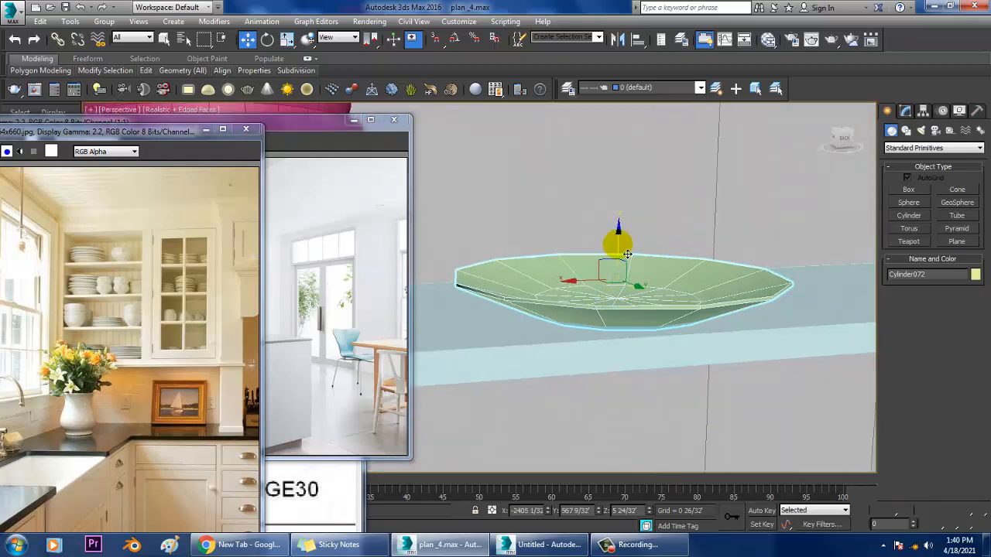
pyautogui.moveTo(622, 254); pyautogui.dragTo(622, 254)
pyautogui.keyDown('alt'); pyautogui.moveTo(663, 270); pyautogui.dragTo(667, 306, button='middle'); pyautogui.keyUp('alt')
# Clone the plate upward by a small offset with 5 copies to build a stack.
pyautogui.moveTo(668, 306)
pyautogui.keyDown('shift'); pyautogui.mouseDown()
pyautogui.moveTo(663, 294)
pyautogui.moveTo(673, 296)
pyautogui.mouseUp(); pyautogui.keyUp('shift')
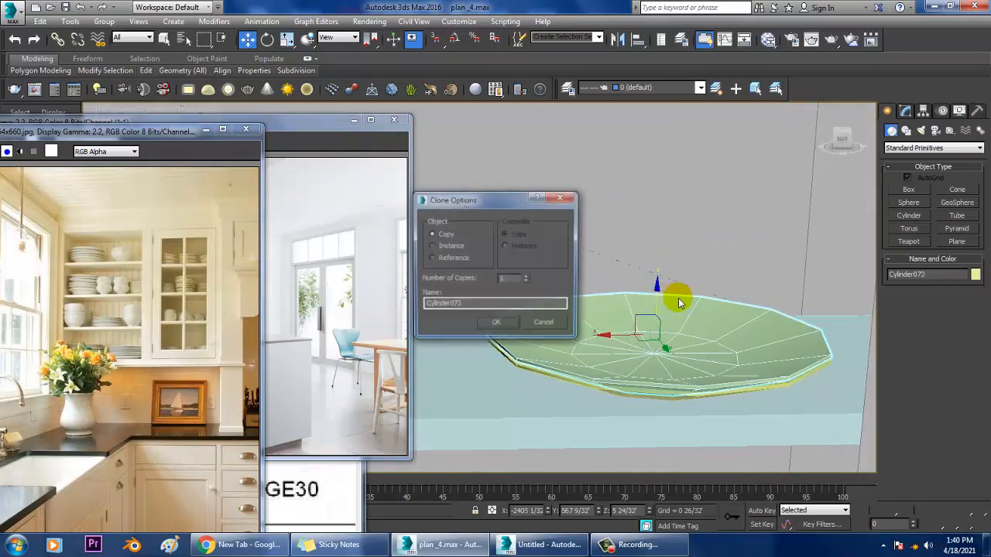
pyautogui.click(542, 324)
pyautogui.keyDown('shift'); pyautogui.moveTo(666, 313); pyautogui.dragTo(663, 305); pyautogui.keyUp('shift')
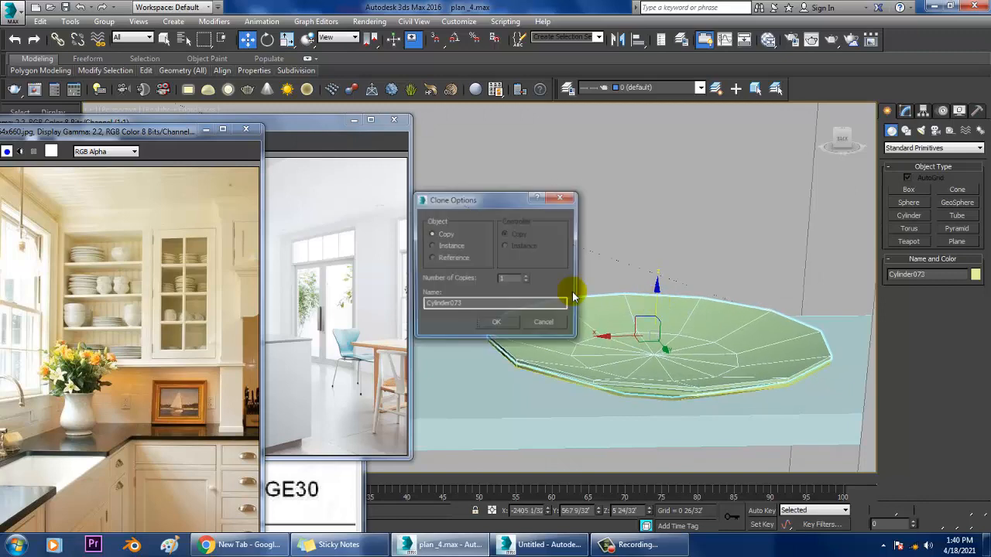
pyautogui.click(495, 325)
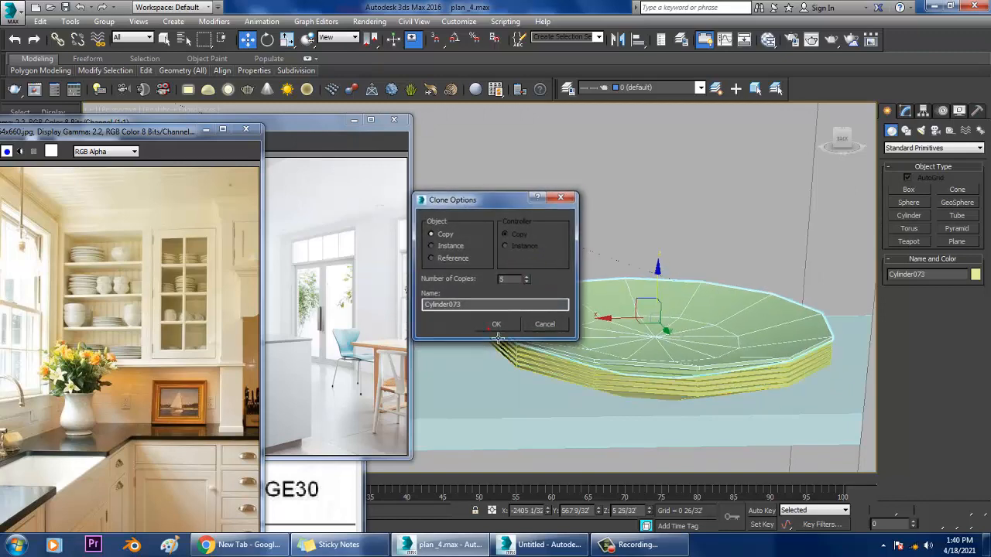
# Clone the topmost plate upward by a small offset to add three more plates to the stack.
pyautogui.keyDown('alt'); pyautogui.moveTo(668, 286); pyautogui.dragTo(678, 294, button='middle'); pyautogui.keyUp('alt')
pyautogui.keyDown('alt'); pyautogui.moveTo(661, 370); pyautogui.dragTo(660, 360, button='middle'); pyautogui.keyUp('alt')
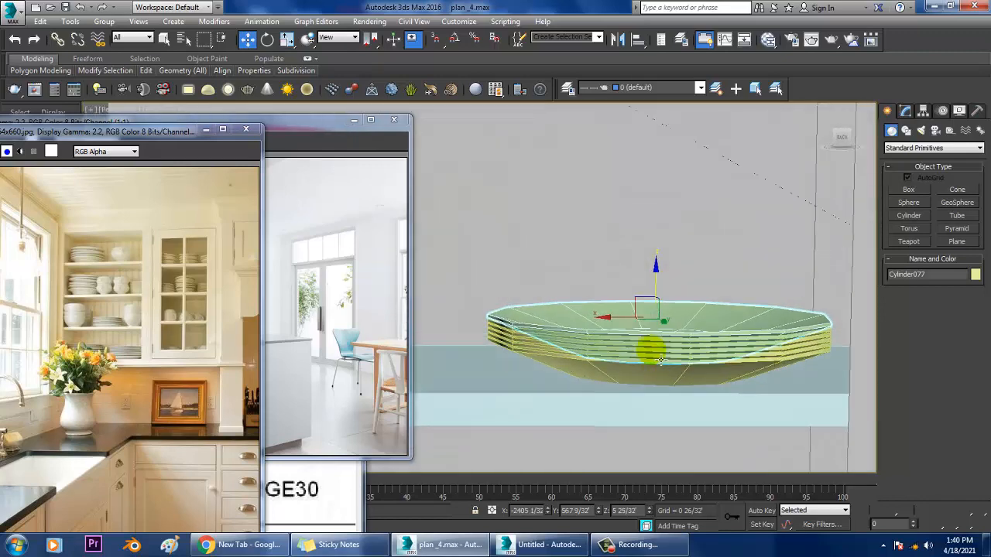
pyautogui.keyDown('shift'); pyautogui.moveTo(664, 301); pyautogui.dragTo(667, 298); pyautogui.keyUp('shift')
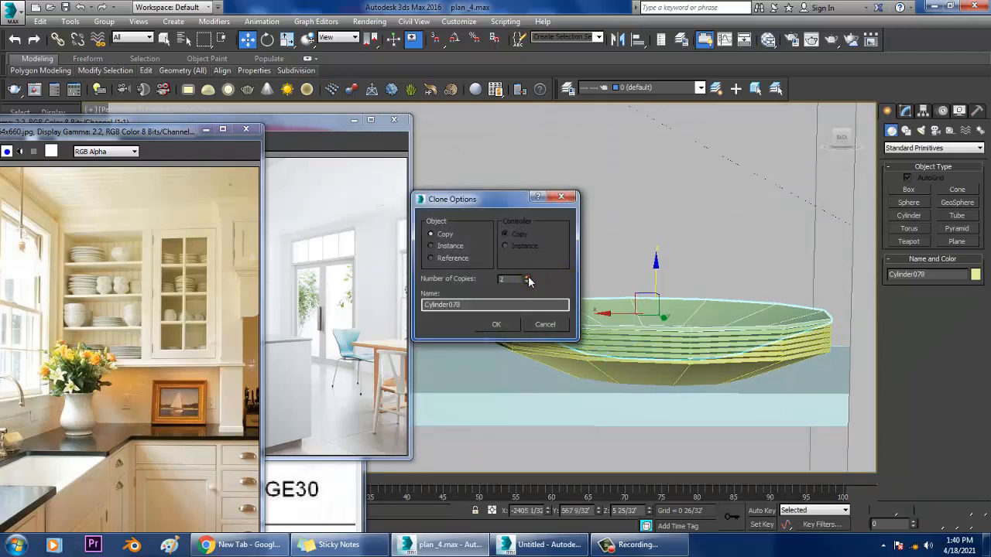
pyautogui.click(497, 324)
pyautogui.scroll(-6, 666, 325)
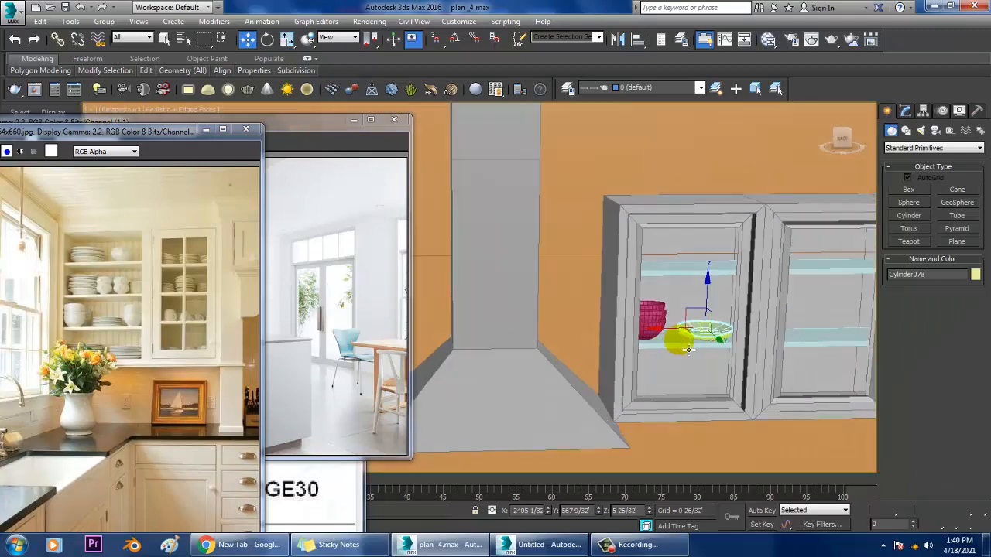
# Select all three stacked bowls and clone them sideways as one copy to the shelf behind the neighbouring door.
pyautogui.scroll(3, 687, 359)
pyautogui.scroll(5, 687, 358)
pyautogui.moveTo(755, 332); pyautogui.dragTo(712, 316, button='middle')
pyautogui.scroll(5, 655, 294)
pyautogui.moveTo(654, 294); pyautogui.dragTo(650, 329, button='middle')
pyautogui.scroll(-5, 649, 329)
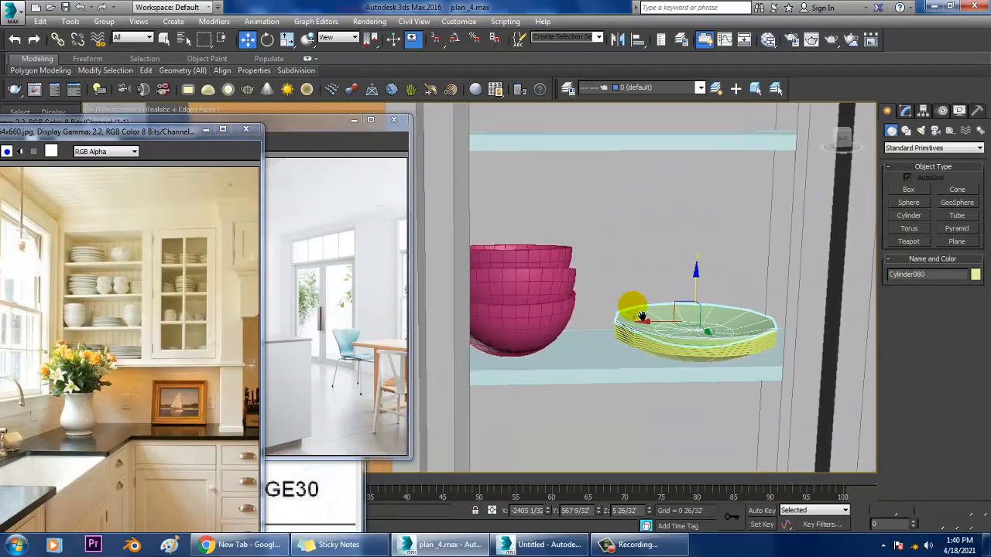
pyautogui.click(556, 269)
pyautogui.scroll(6, 538, 289)
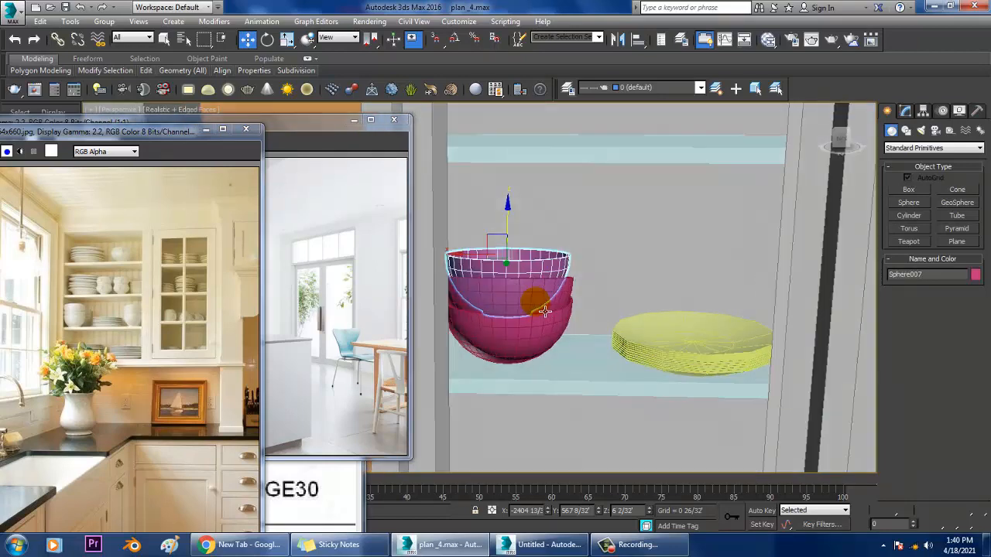
pyautogui.keyDown('ctrl'); pyautogui.click(742, 418); pyautogui.keyUp('ctrl')
pyautogui.keyDown('ctrl'); pyautogui.click(743, 420); pyautogui.keyUp('ctrl')
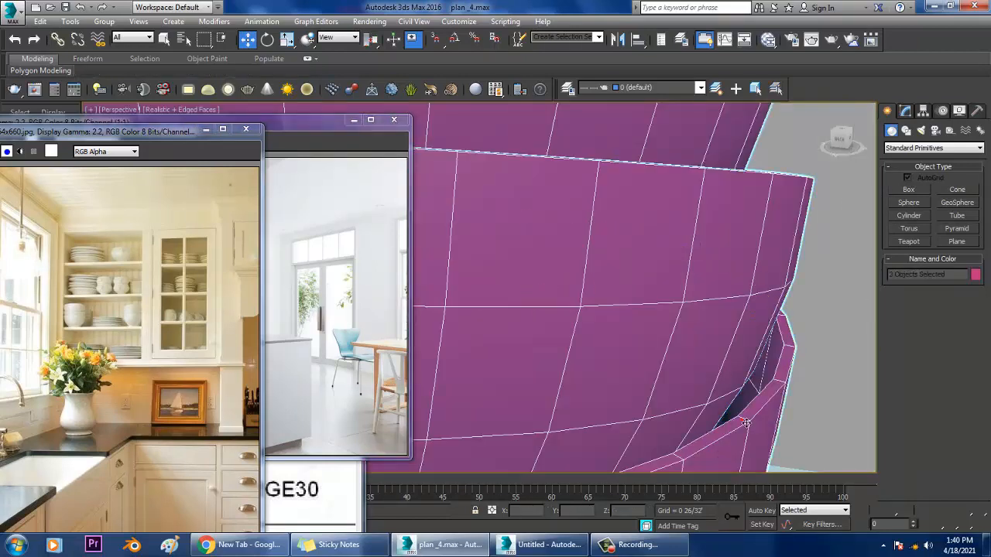
pyautogui.scroll(-6, 739, 406)
pyautogui.keyDown('alt'); pyautogui.moveTo(734, 395); pyautogui.dragTo(626, 323, button='middle'); pyautogui.keyUp('alt')
pyautogui.scroll(-6, 627, 322)
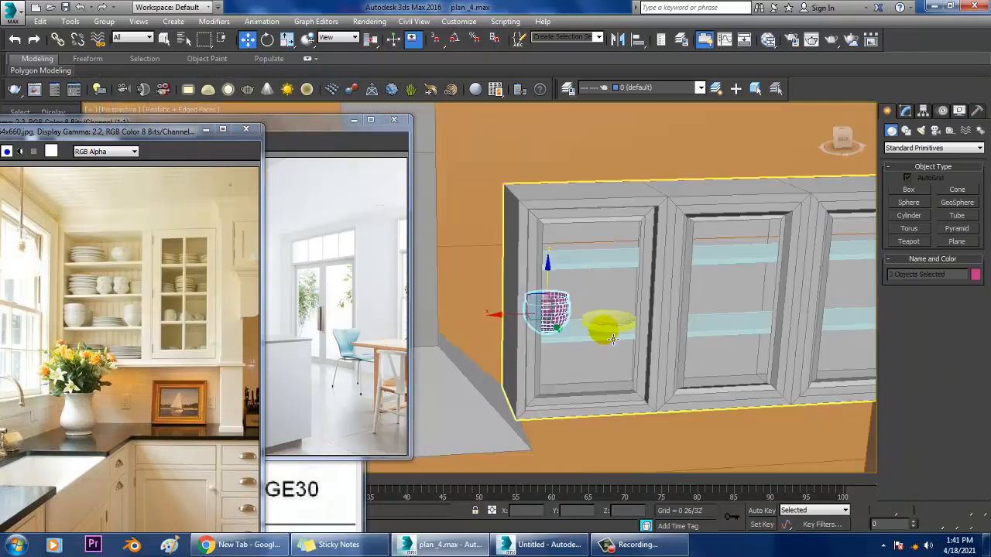
pyautogui.keyDown('shift'); pyautogui.moveTo(523, 328); pyautogui.dragTo(683, 328); pyautogui.keyUp('shift')
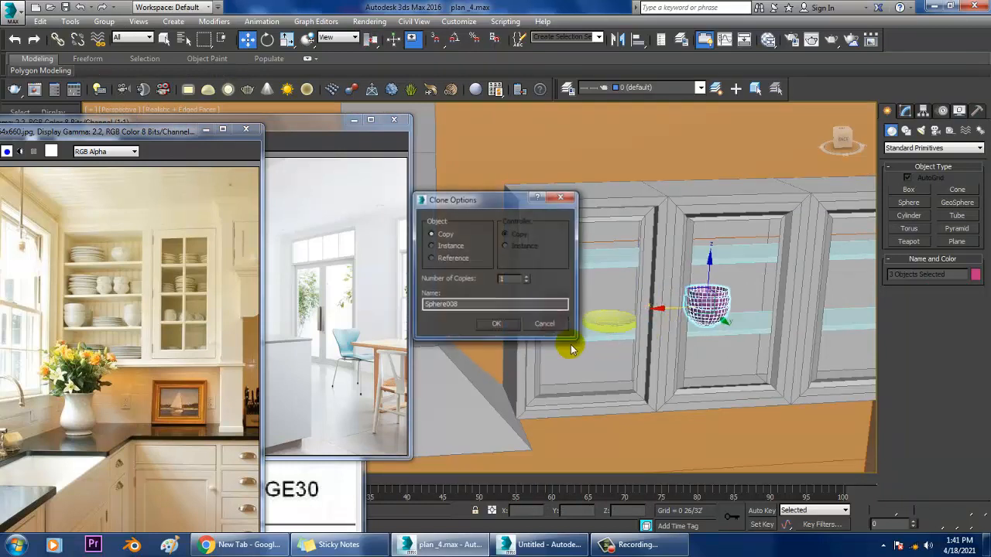
pyautogui.click(498, 325)
# Scale down the copied bowl stack and move it to the upper shelf above the original bowls.
pyautogui.press('r')
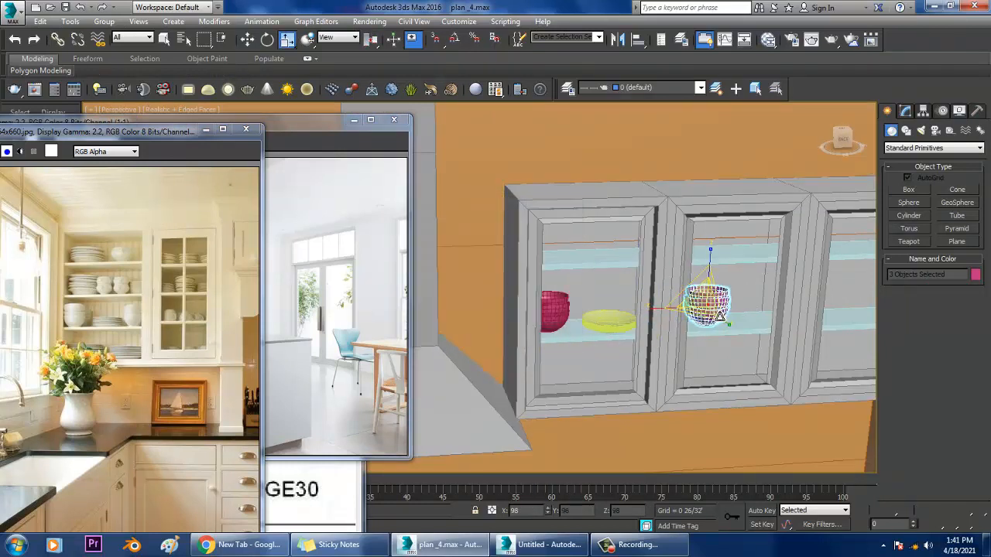
pyautogui.press('w')
pyautogui.moveTo(686, 312); pyautogui.dragTo(672, 319)
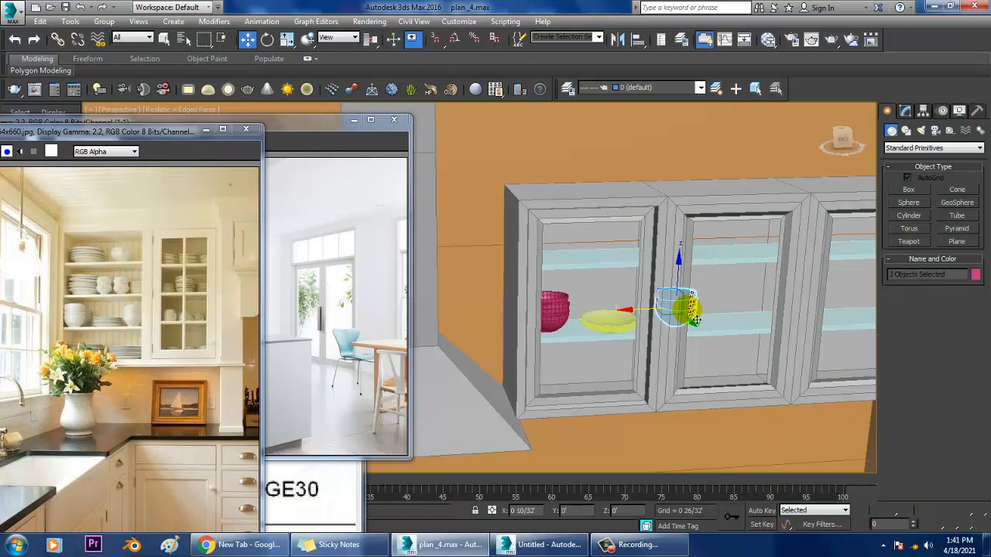
pyautogui.keyDown('alt'); pyautogui.moveTo(696, 320); pyautogui.dragTo(685, 291, button='middle'); pyautogui.keyUp('alt')
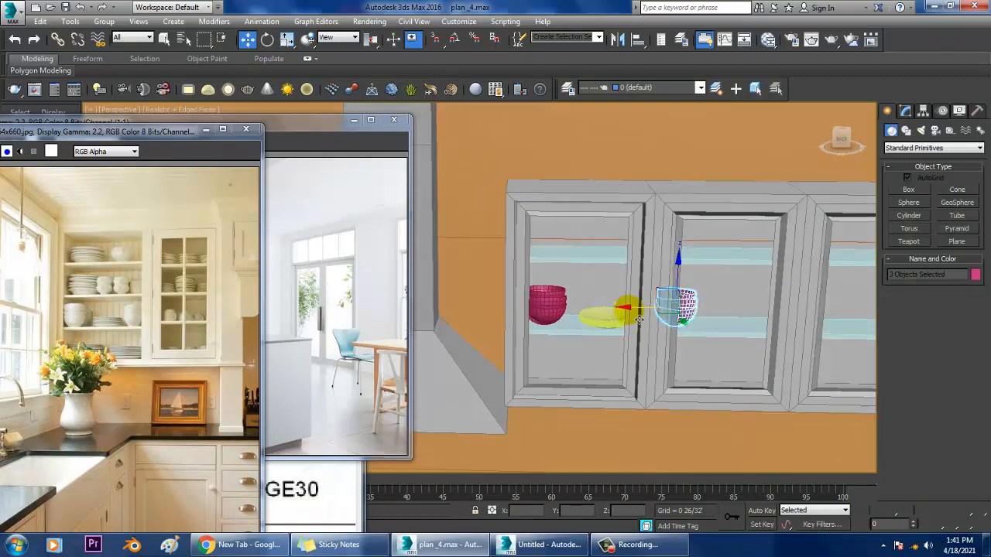
pyautogui.moveTo(681, 267); pyautogui.dragTo(690, 205)
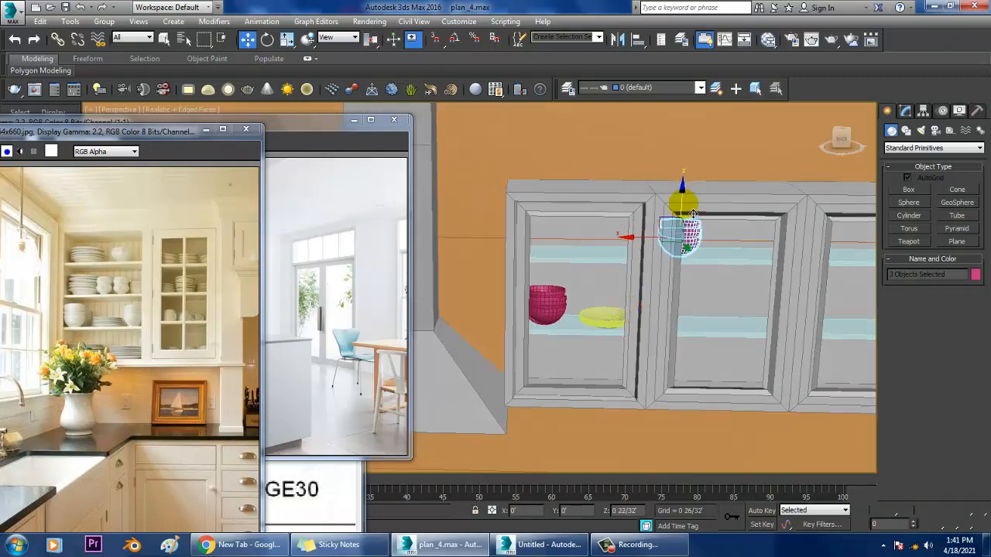
pyautogui.moveTo(639, 235); pyautogui.dragTo(524, 264)
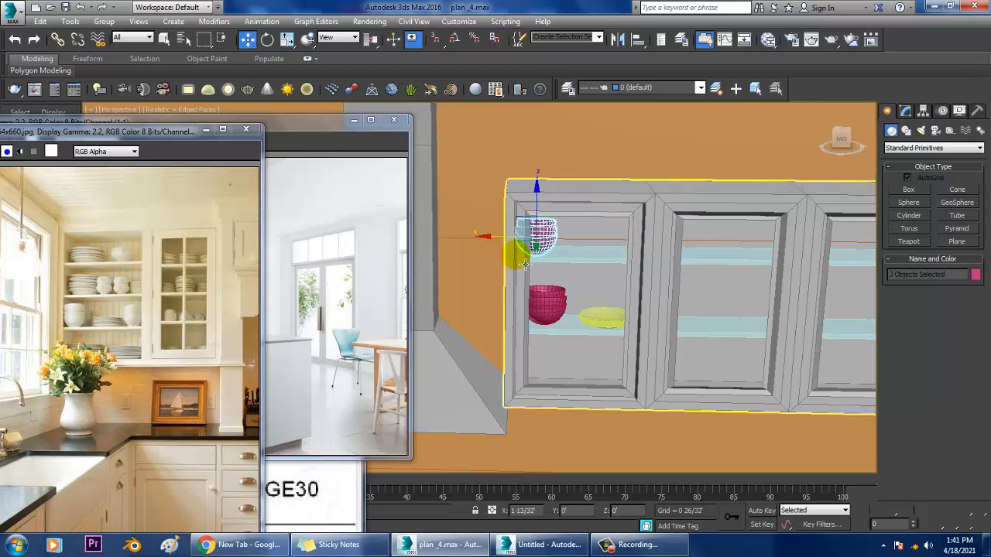
# Shrink the upper bowl stack slightly more and adjust its position sideways and vertically so it rests on the upper shelf.
pyautogui.scroll(2, 534, 248)
pyautogui.press('r')
pyautogui.moveTo(573, 232); pyautogui.dragTo(563, 203)
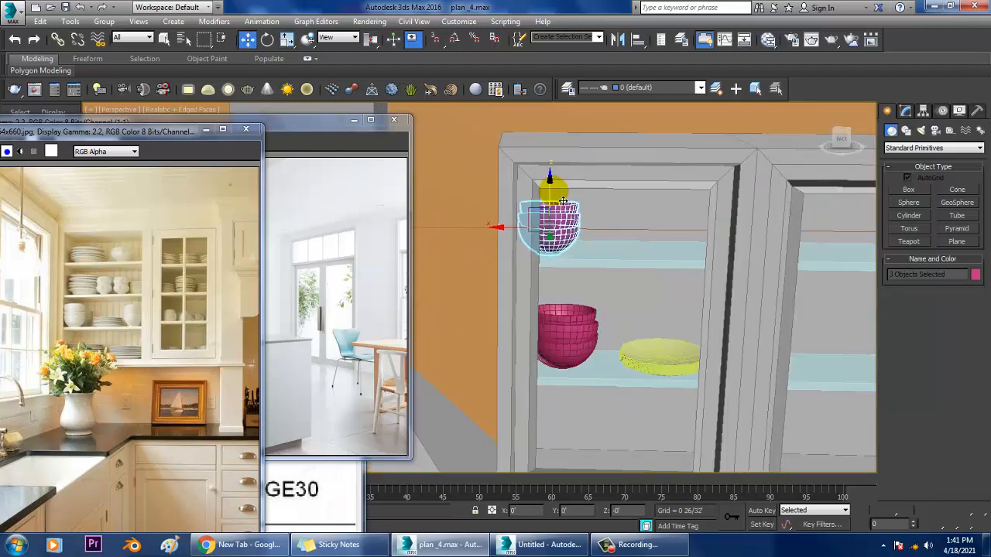
pyautogui.moveTo(504, 228); pyautogui.dragTo(517, 229)
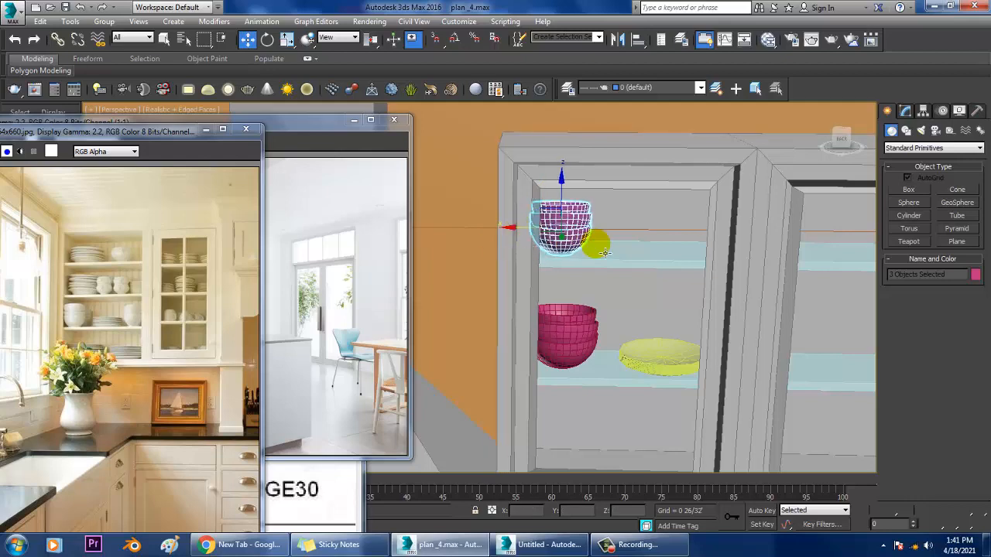
pyautogui.keyDown('alt'); pyautogui.moveTo(604, 253); pyautogui.dragTo(518, 261, button='middle'); pyautogui.keyUp('alt')
pyautogui.press('z')
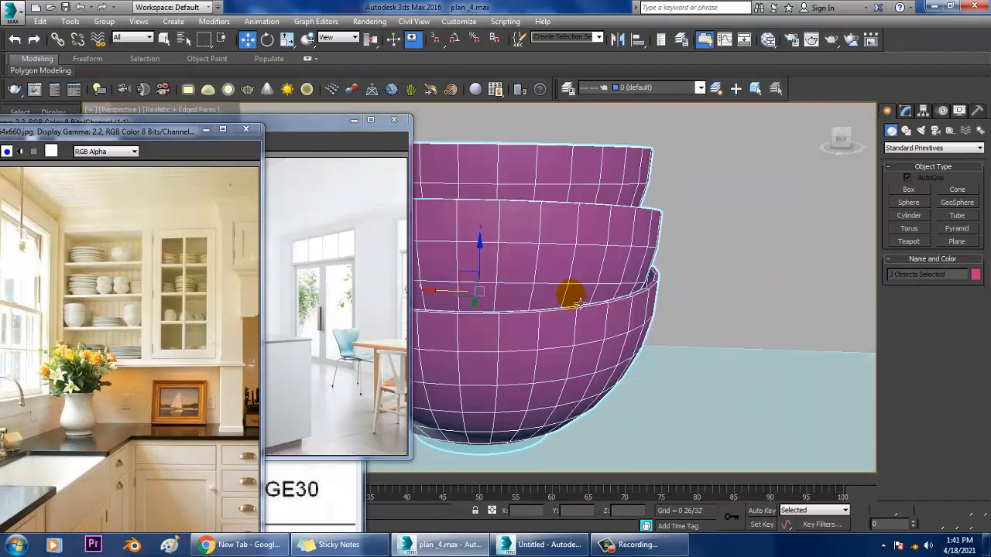
pyautogui.keyDown('alt'); pyautogui.moveTo(576, 302); pyautogui.dragTo(584, 299, button='middle'); pyautogui.keyUp('alt')
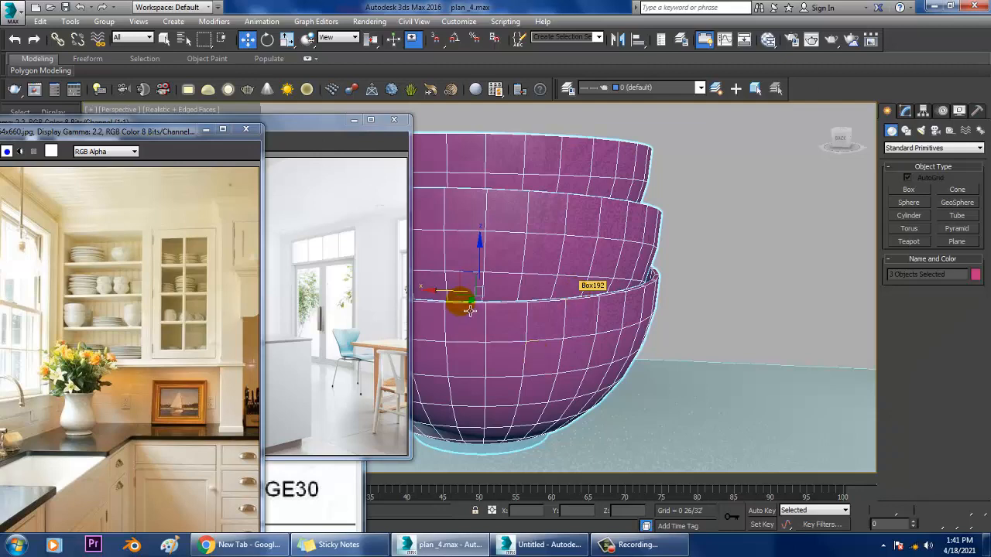
pyautogui.moveTo(490, 255)
pyautogui.mouseDown()
pyautogui.moveTo(490, 235)
pyautogui.moveTo(491, 243)
pyautogui.mouseUp()
pyautogui.scroll(-5, 553, 302)
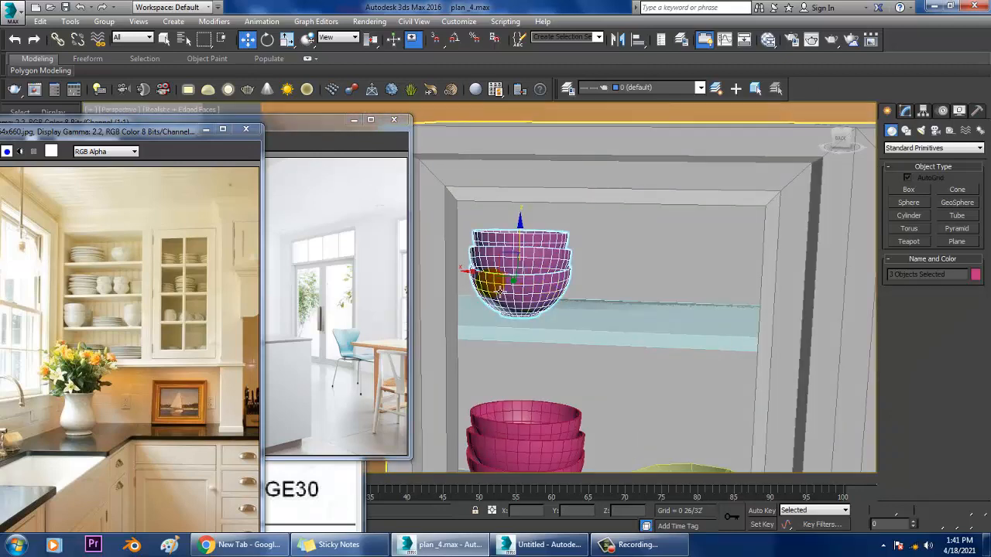
# Clone the upper-shelf bowl stack sideways as one copy and rotate the copy about its vertical axis.
pyautogui.keyDown('shift'); pyautogui.moveTo(552, 303); pyautogui.dragTo(689, 303); pyautogui.keyUp('shift')
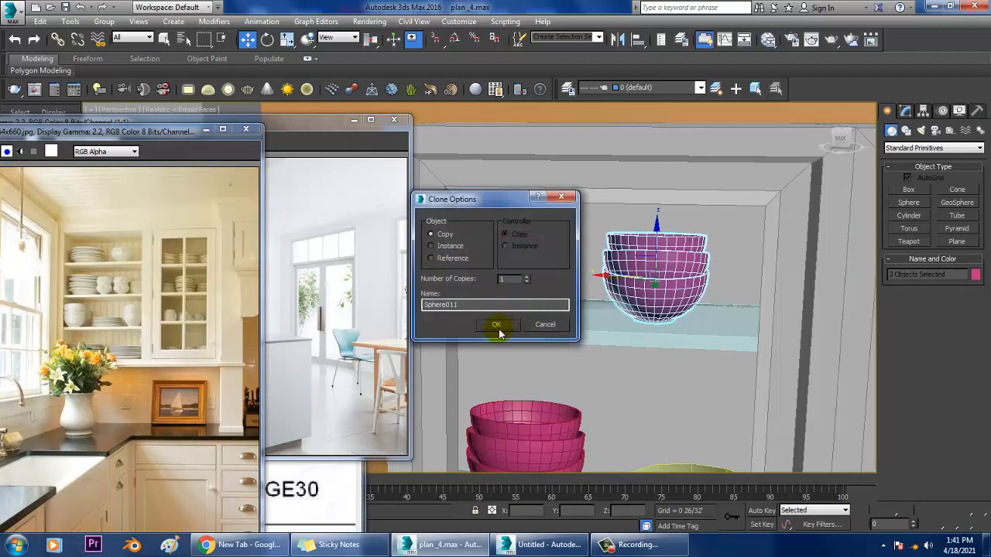
pyautogui.click(496, 324)
pyautogui.press('e')
pyautogui.moveTo(647, 295); pyautogui.dragTo(789, 284)
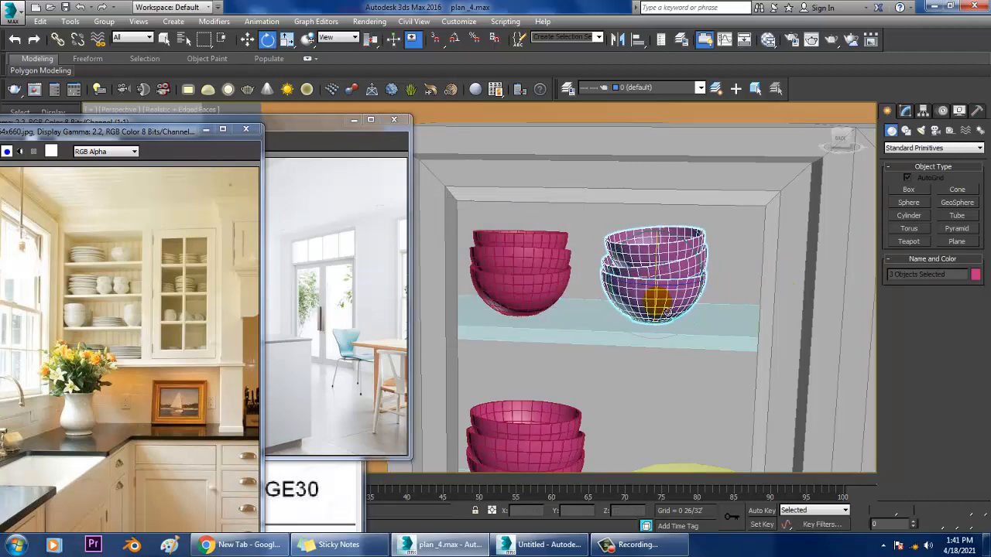
pyautogui.scroll(-8, 667, 312)
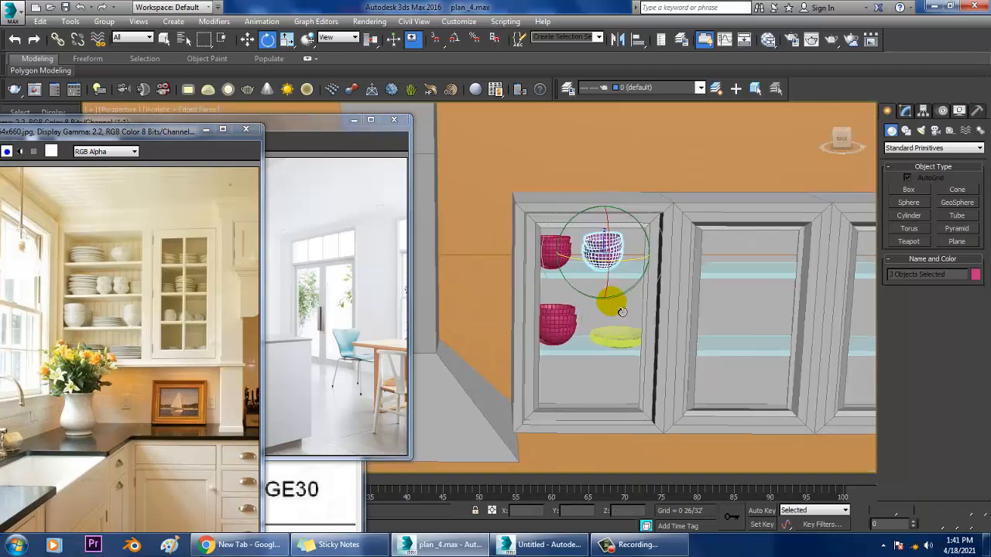
# Select the lowest bowl of the copied upper stack and clone it straight down as one separate copy.
pyautogui.scroll(3, 622, 311)
pyautogui.click(611, 279)
pyautogui.click(598, 243)
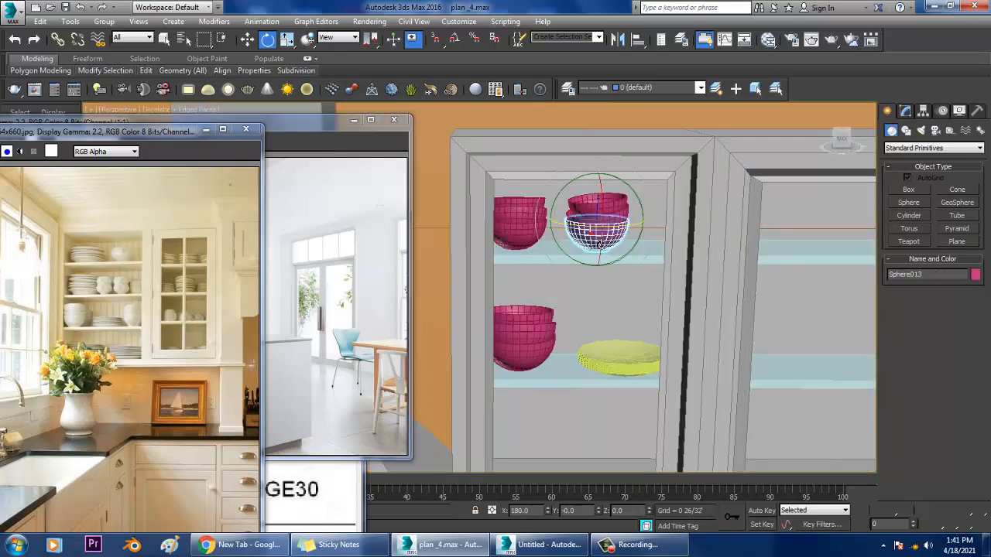
pyautogui.press('w')
pyautogui.keyDown('shift'); pyautogui.moveTo(607, 200); pyautogui.dragTo(605, 437); pyautogui.keyUp('shift')
pyautogui.click(492, 328)
pyautogui.press('z')
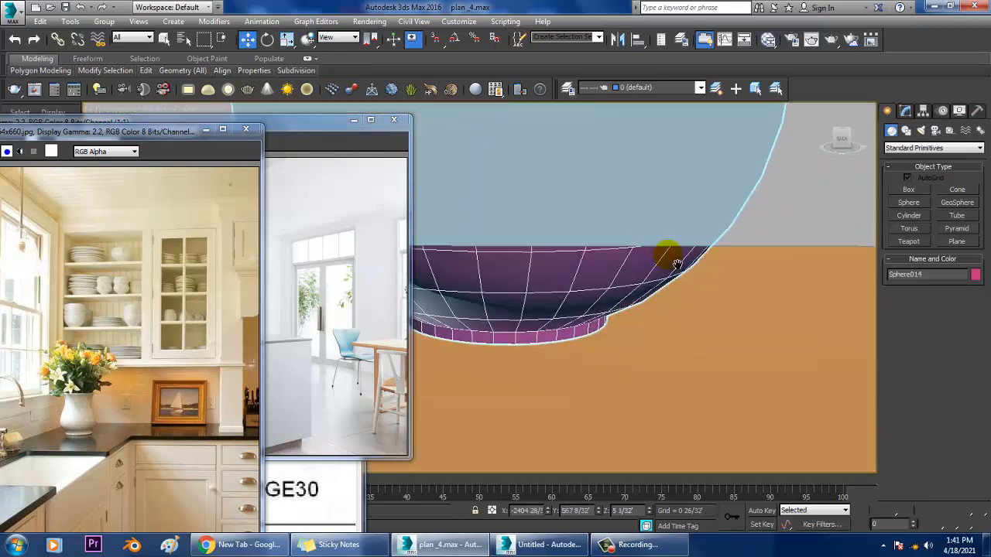
# Scale the separate bowl down to a small bowl and raise it to the upper shelf's level.
pyautogui.scroll(-5, 670, 256)
pyautogui.moveTo(643, 362)
pyautogui.mouseDown(button='middle')
pyautogui.moveTo(640, 371)
pyautogui.moveTo(629, 332)
pyautogui.mouseUp(button='middle')
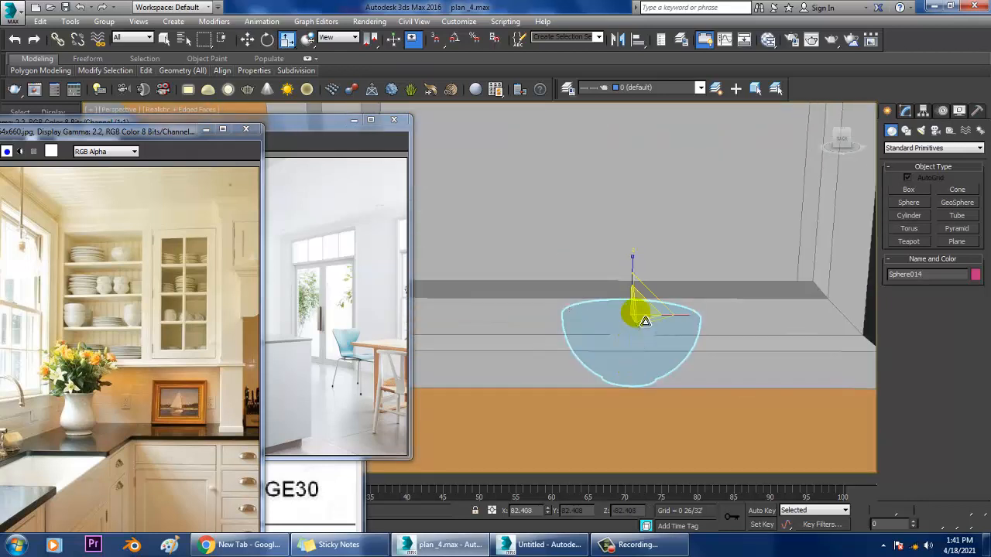
pyautogui.press('r')
pyautogui.press('w')
pyautogui.moveTo(634, 277); pyautogui.dragTo(635, 240)
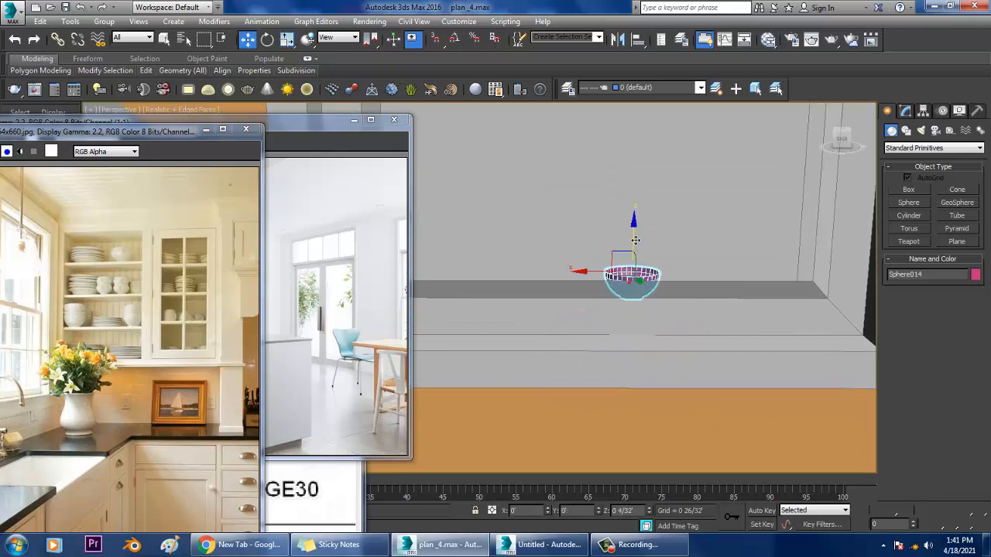
pyautogui.keyDown('alt'); pyautogui.moveTo(643, 240); pyautogui.dragTo(667, 329, button='middle'); pyautogui.keyUp('alt')
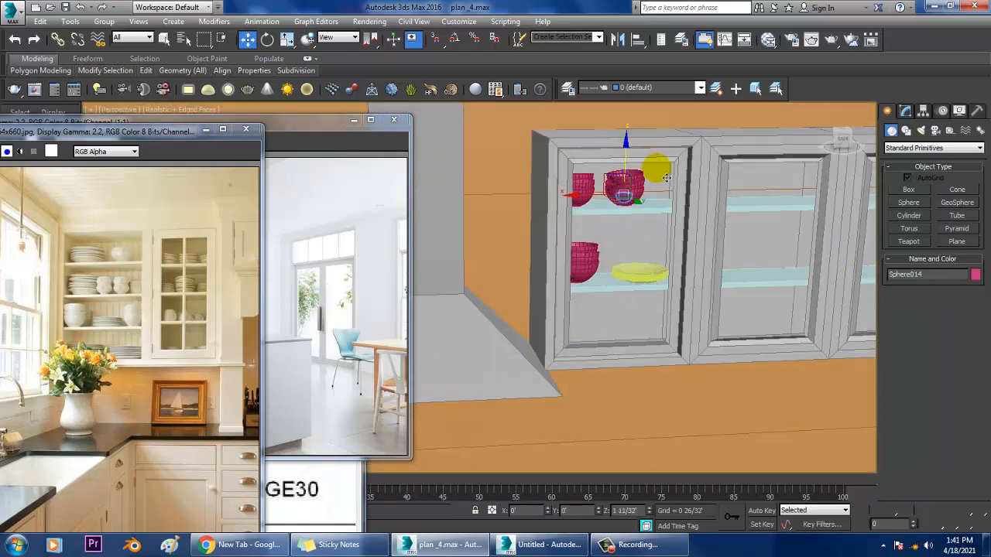
# Move the small bowl sideways out of the large stack along the upper shelf and enlarge it to about 116%.
pyautogui.keyDown('alt'); pyautogui.moveTo(666, 178); pyautogui.dragTo(601, 210, button='middle'); pyautogui.keyUp('alt')
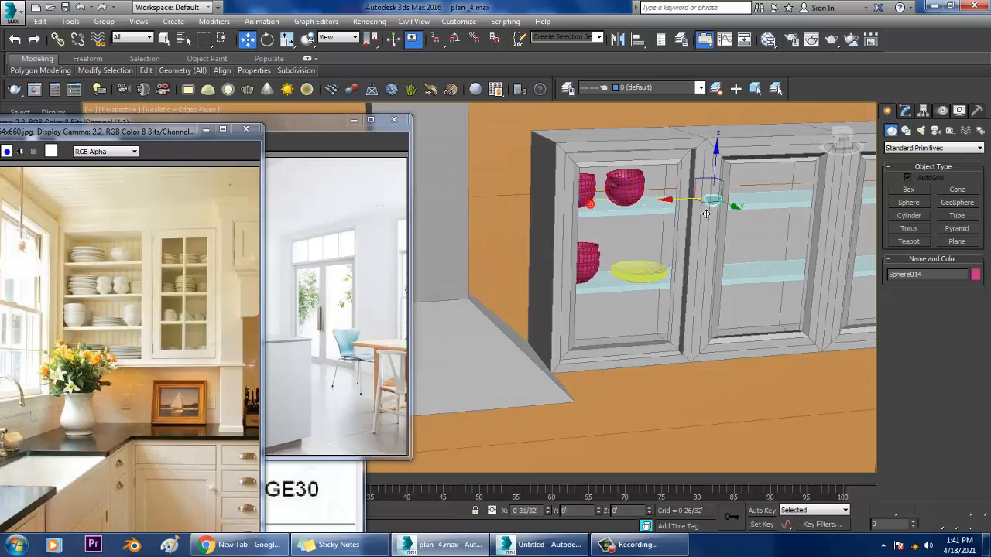
pyautogui.press('z')
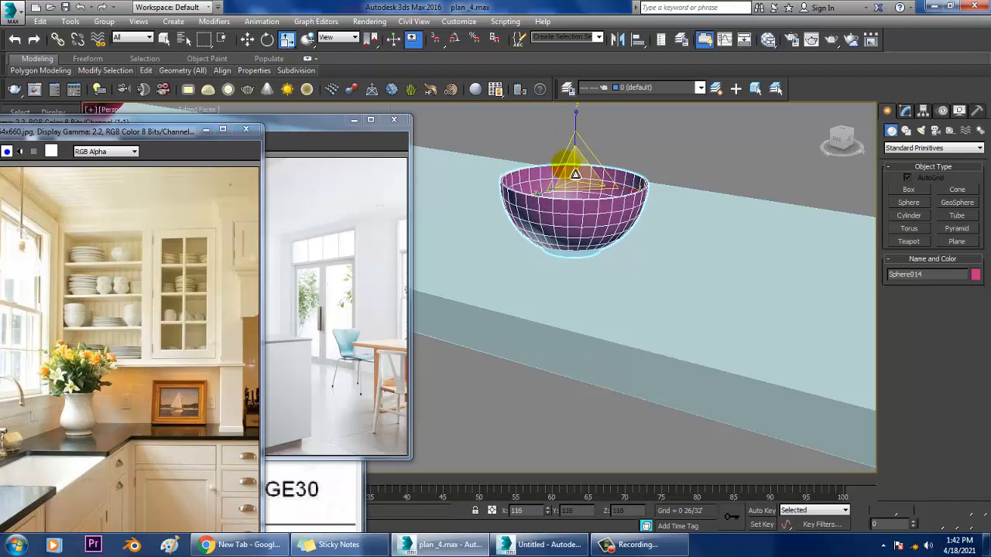
pyautogui.scroll(-6, 690, 263)
pyautogui.press('w')
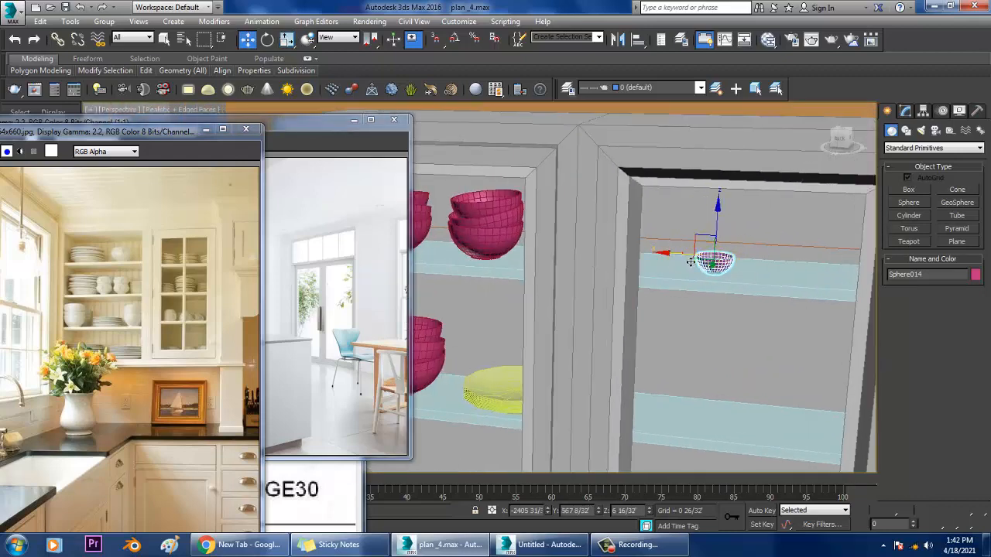
pyautogui.scroll(5, 630, 254)
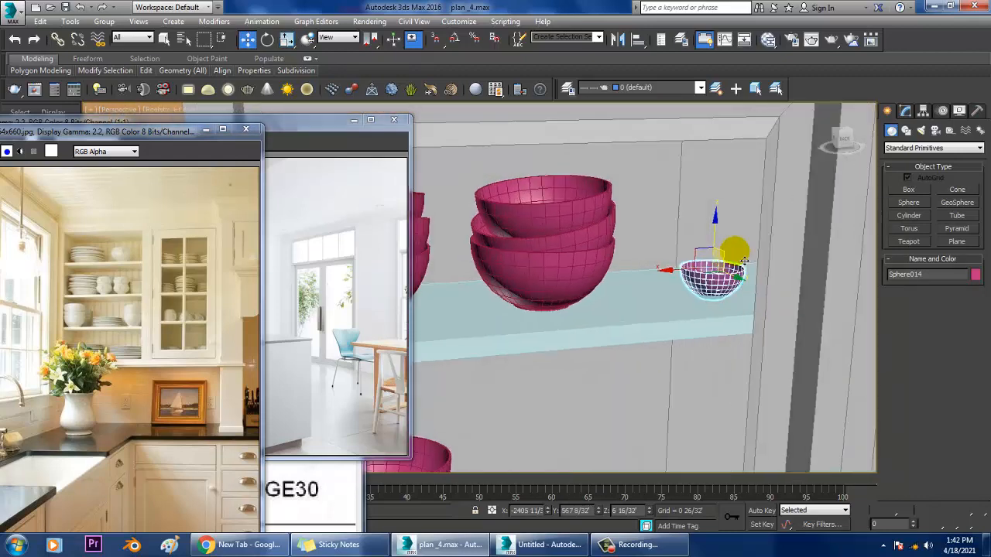
# Adjust the small bowl's height so its foot rests on the upper shelf and slide it closer to the large stack.
pyautogui.moveTo(716, 228); pyautogui.dragTo(715, 223)
pyautogui.press('z')
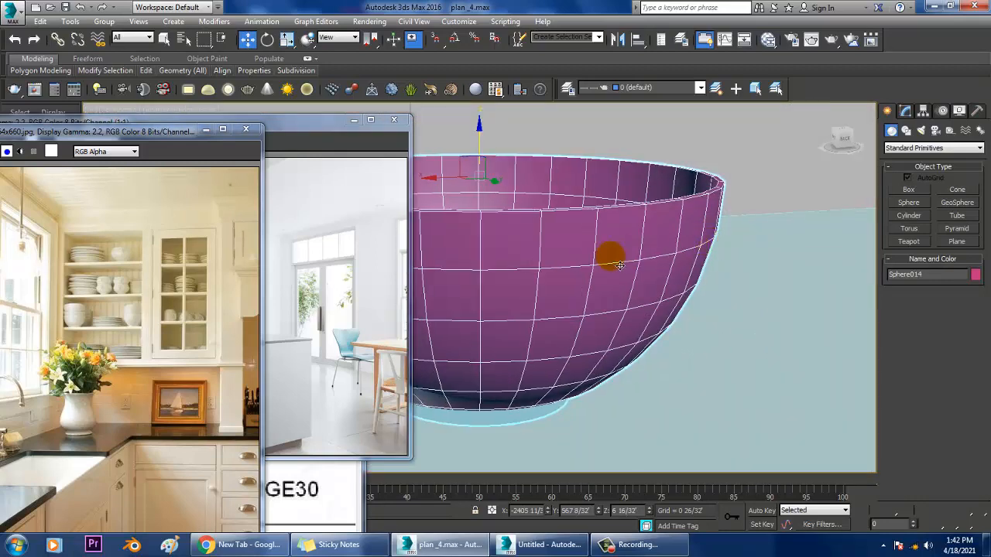
pyautogui.scroll(-5, 596, 255)
pyautogui.scroll(5, 592, 264)
pyautogui.moveTo(612, 203); pyautogui.dragTo(612, 188)
pyautogui.scroll(-5, 604, 221)
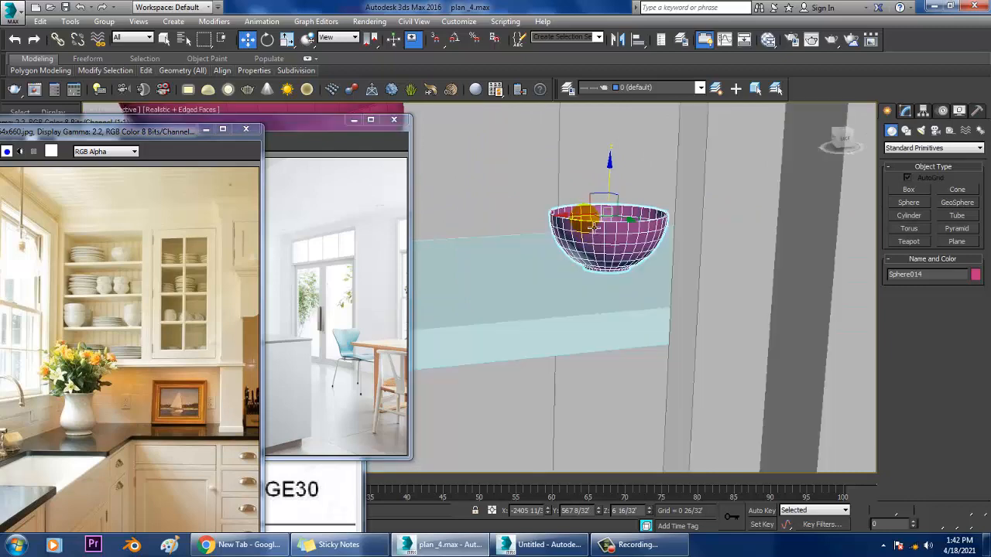
pyautogui.moveTo(552, 222); pyautogui.dragTo(473, 223)
pyautogui.scroll(-5, 592, 232)
pyautogui.scroll(3, 584, 241)
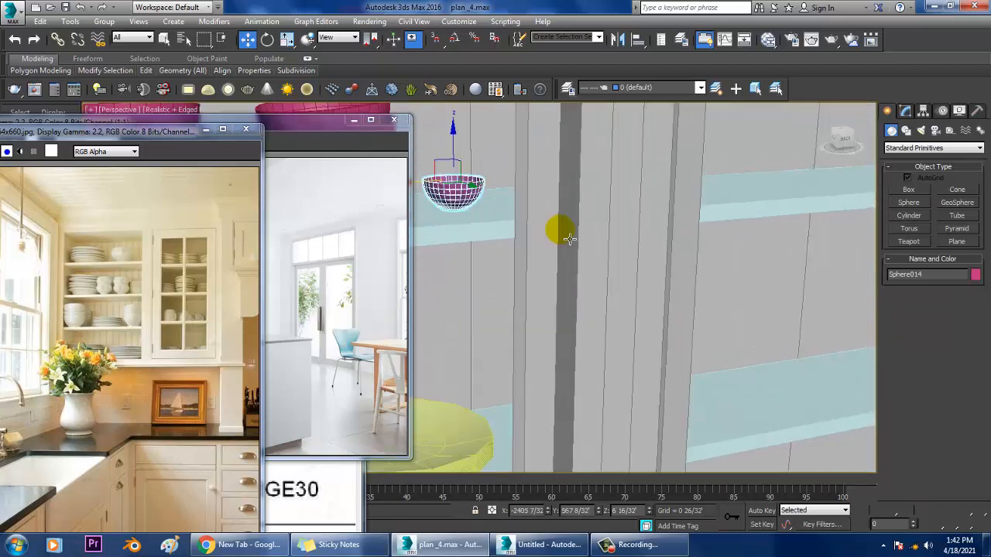
# Clone the small bowl upward twice, one copy at a time, and tilt each copy to form a three-bowl stack.
pyautogui.keyDown('alt'); pyautogui.moveTo(567, 237); pyautogui.dragTo(544, 237, button='middle'); pyautogui.keyUp('alt')
pyautogui.moveTo(544, 237); pyautogui.dragTo(662, 313, button='middle')
pyautogui.scroll(5, 603, 256)
pyautogui.scroll(-5, 545, 193)
pyautogui.moveTo(541, 192); pyautogui.dragTo(601, 283, button='middle')
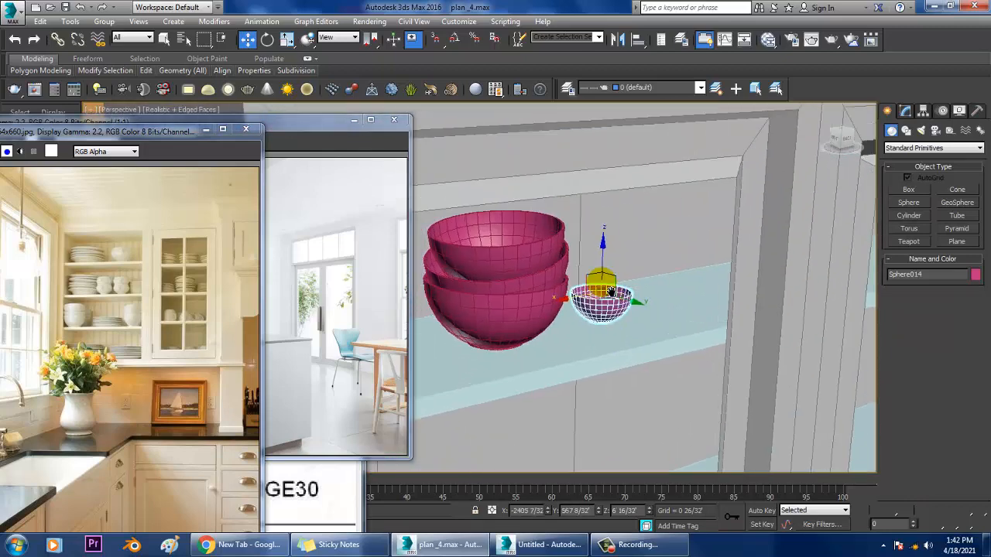
pyautogui.scroll(3, 608, 294)
pyautogui.moveTo(625, 305)
pyautogui.keyDown('shift'); pyautogui.mouseDown()
pyautogui.moveTo(636, 292)
pyautogui.moveTo(643, 298)
pyautogui.mouseUp(); pyautogui.keyUp('shift')
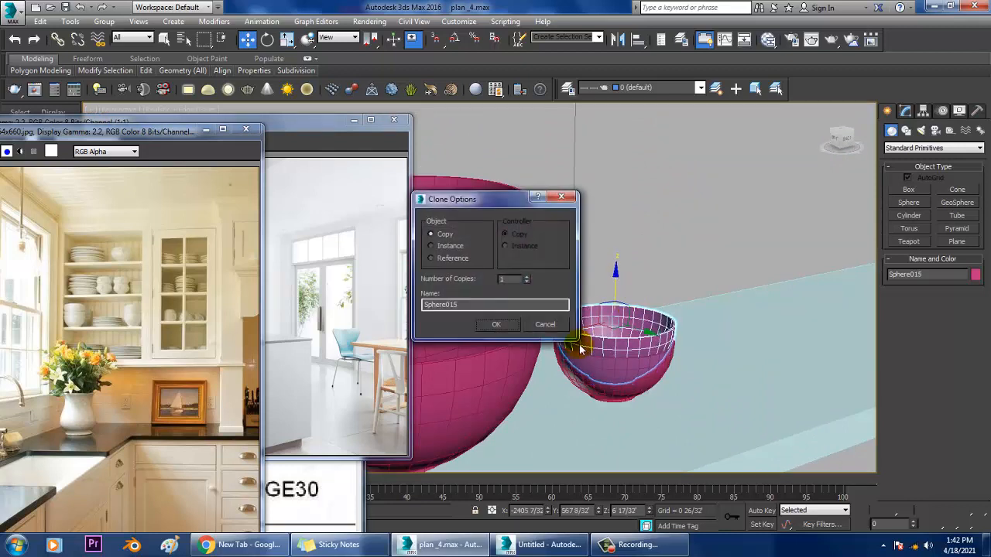
pyautogui.click(510, 325)
pyautogui.press('e')
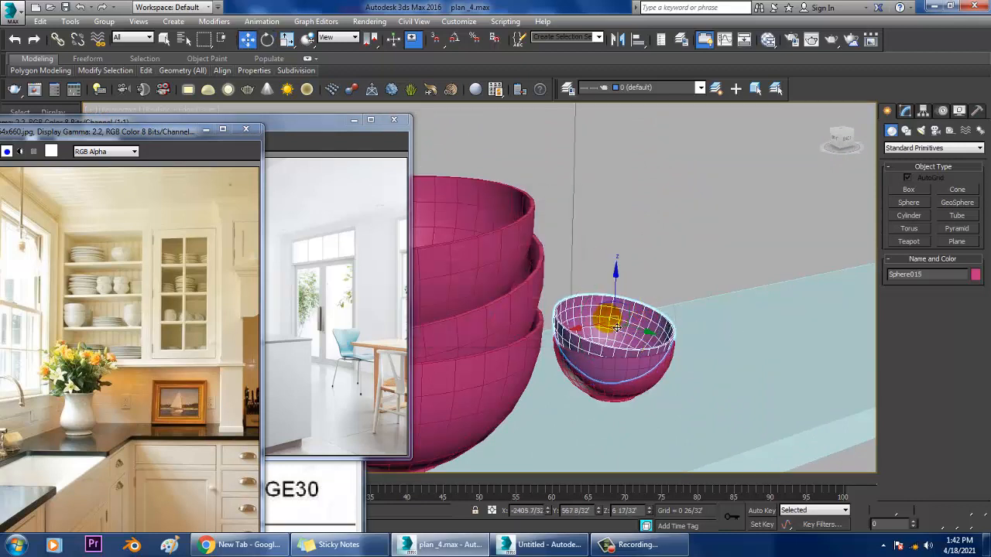
pyautogui.keyDown('shift'); pyautogui.moveTo(633, 284); pyautogui.dragTo(631, 286); pyautogui.keyUp('shift')
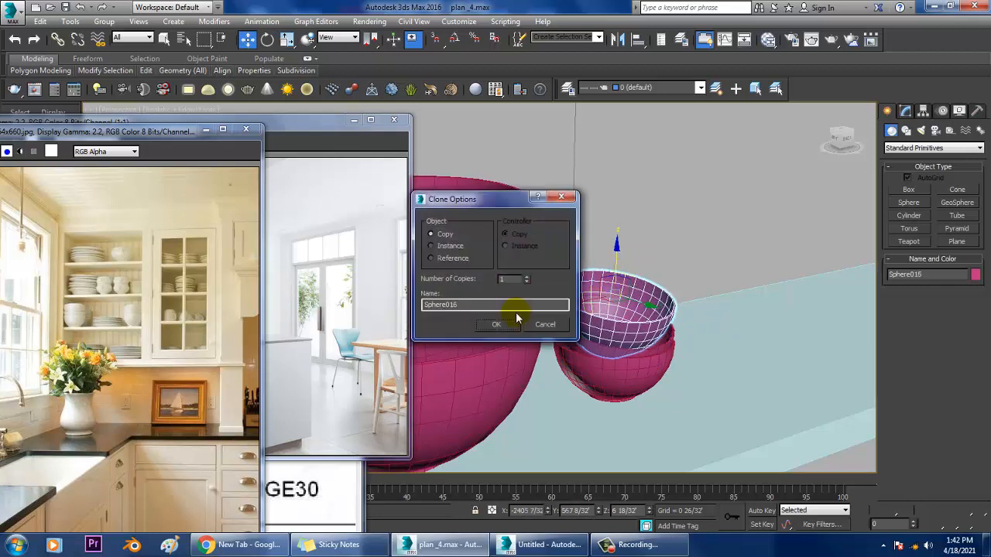
pyautogui.click(510, 325)
pyautogui.press('e')
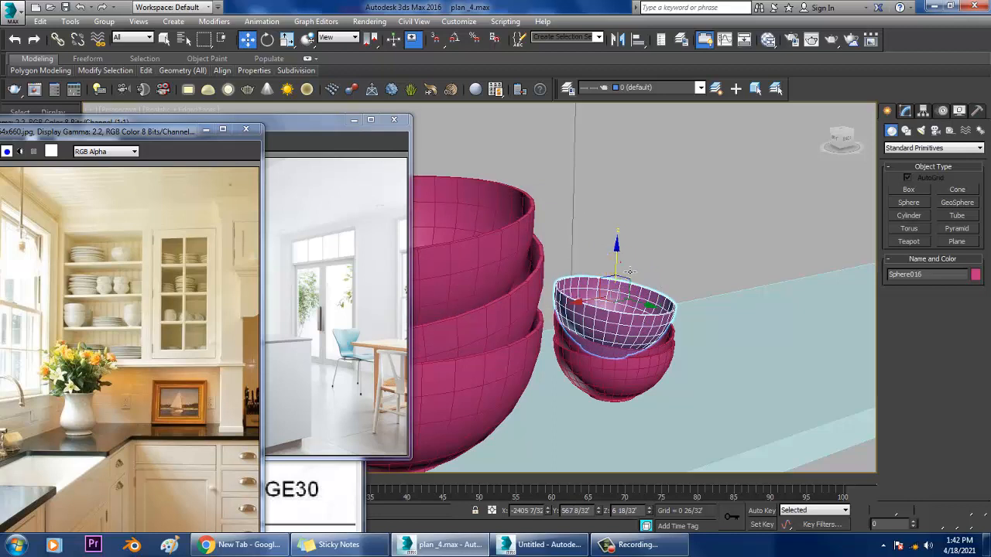
pyautogui.click(629, 255)
pyautogui.keyDown('shift'); pyautogui.moveTo(624, 227); pyautogui.dragTo(624, 232); pyautogui.keyUp('shift')
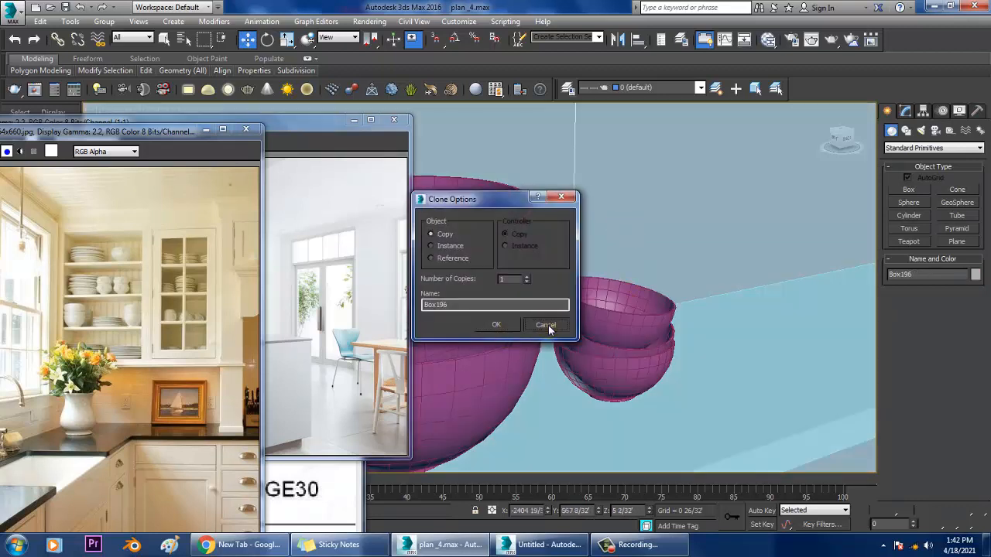
pyautogui.click(546, 325)
# Clone the topmost small bowl upward two more times, tilting the copies slightly, to make a five-bowl stack.
pyautogui.click(624, 322)
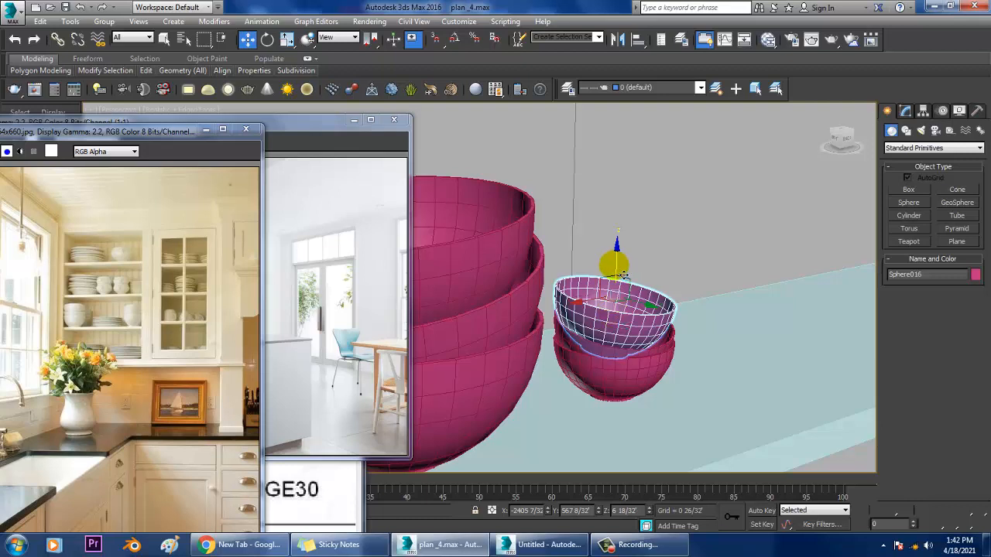
pyautogui.keyDown('shift'); pyautogui.moveTo(628, 255); pyautogui.dragTo(629, 257); pyautogui.keyUp('shift')
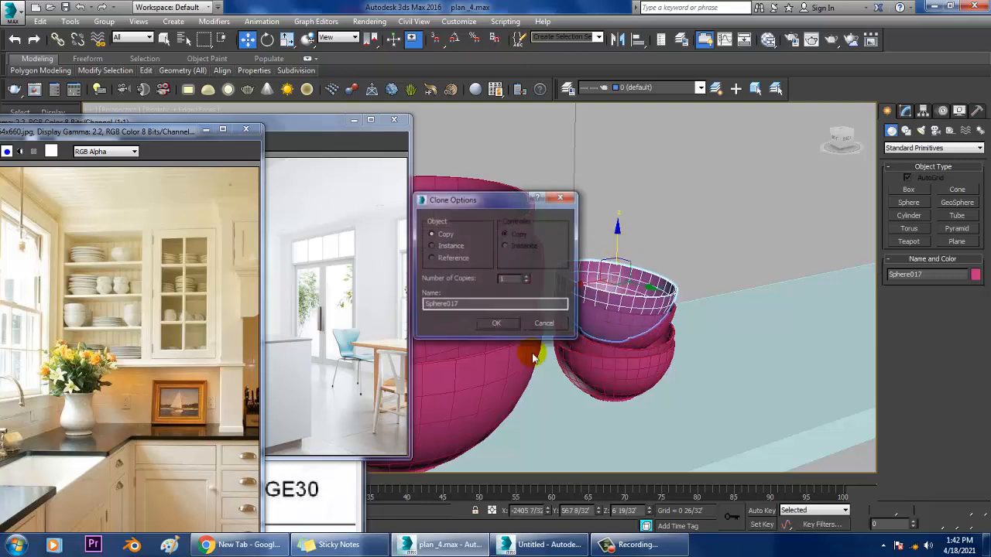
pyautogui.click(482, 326)
pyautogui.press('e')
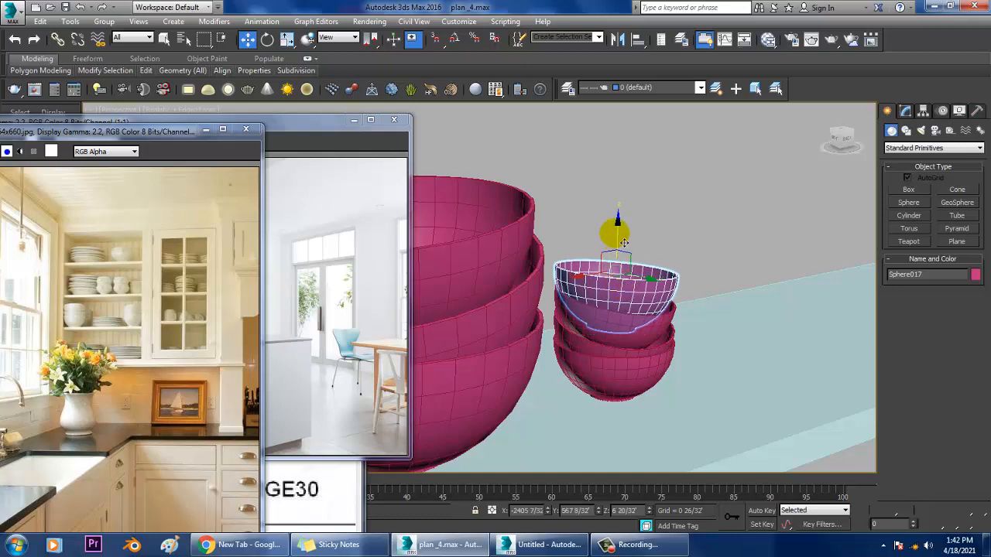
pyautogui.keyDown('shift'); pyautogui.moveTo(617, 254); pyautogui.dragTo(618, 257); pyautogui.keyUp('shift')
pyautogui.click(484, 325)
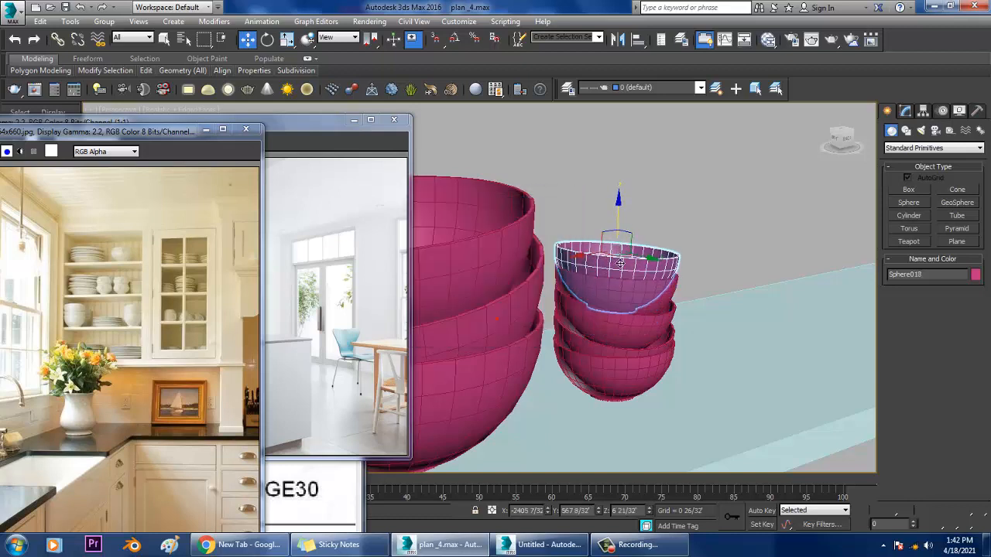
pyautogui.moveTo(637, 297); pyautogui.dragTo(639, 297)
# Select all five small bowls and clone the stack sideways along the upper shelf toward the neighbouring door.
pyautogui.click(639, 307)
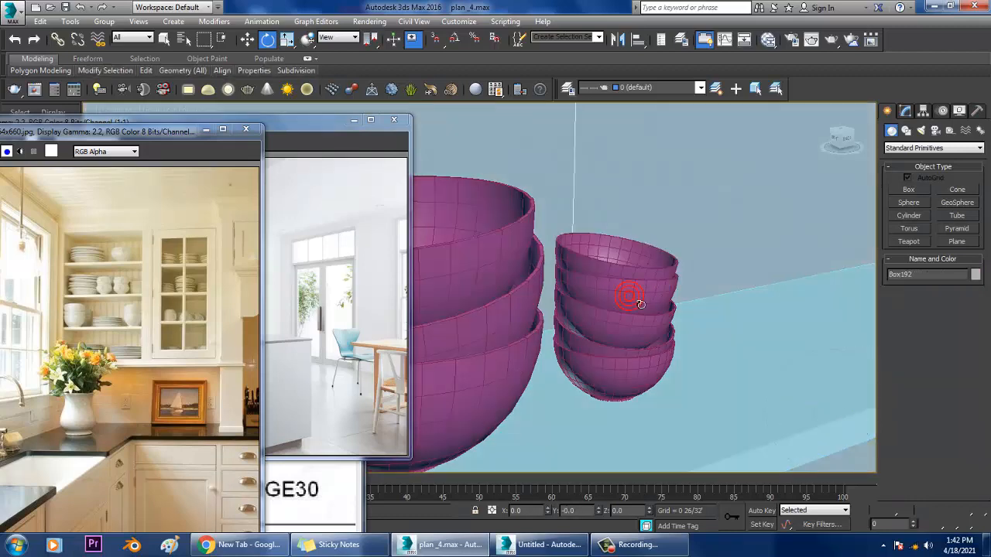
pyautogui.scroll(6, 634, 278)
pyautogui.keyDown('ctrl'); pyautogui.click(640, 347); pyautogui.keyUp('ctrl')
pyautogui.keyDown('ctrl'); pyautogui.click(741, 462); pyautogui.keyUp('ctrl')
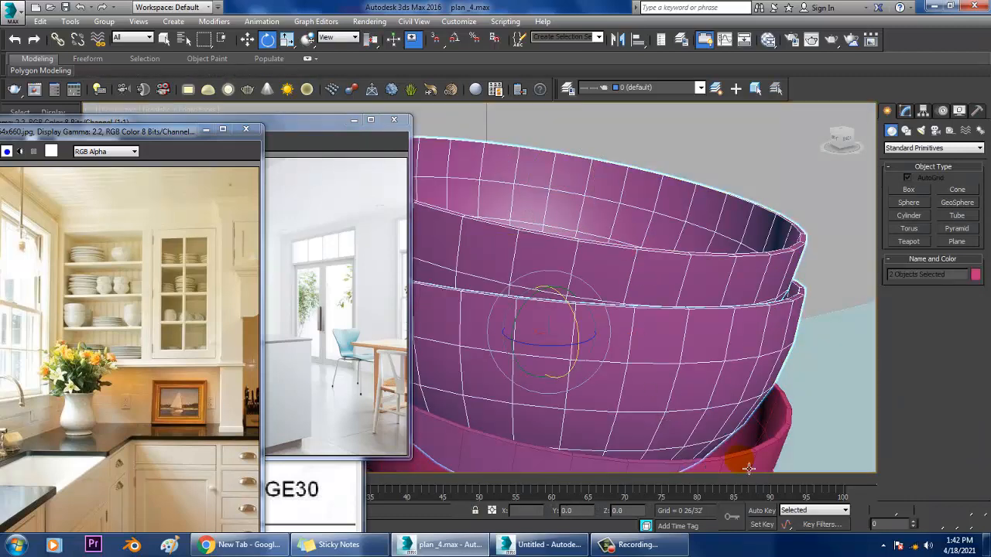
pyautogui.moveTo(743, 464); pyautogui.dragTo(751, 380, button='middle')
pyautogui.keyDown('ctrl'); pyautogui.click(723, 380); pyautogui.keyUp('ctrl')
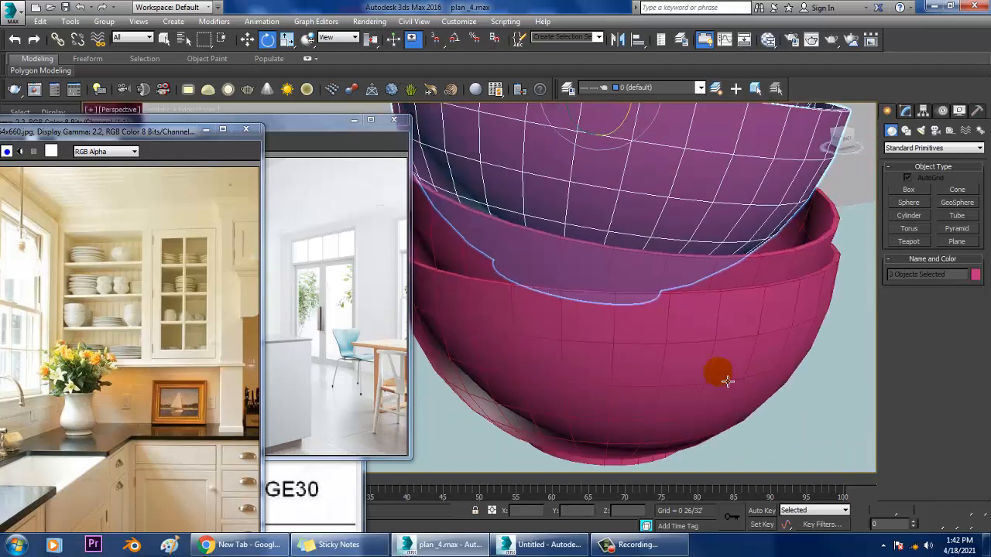
pyautogui.keyDown('ctrl'); pyautogui.click(685, 387); pyautogui.keyUp('ctrl')
pyautogui.scroll(-6, 766, 279)
pyautogui.press('w')
pyautogui.keyDown('alt'); pyautogui.moveTo(769, 280); pyautogui.dragTo(595, 281, button='middle'); pyautogui.keyUp('alt')
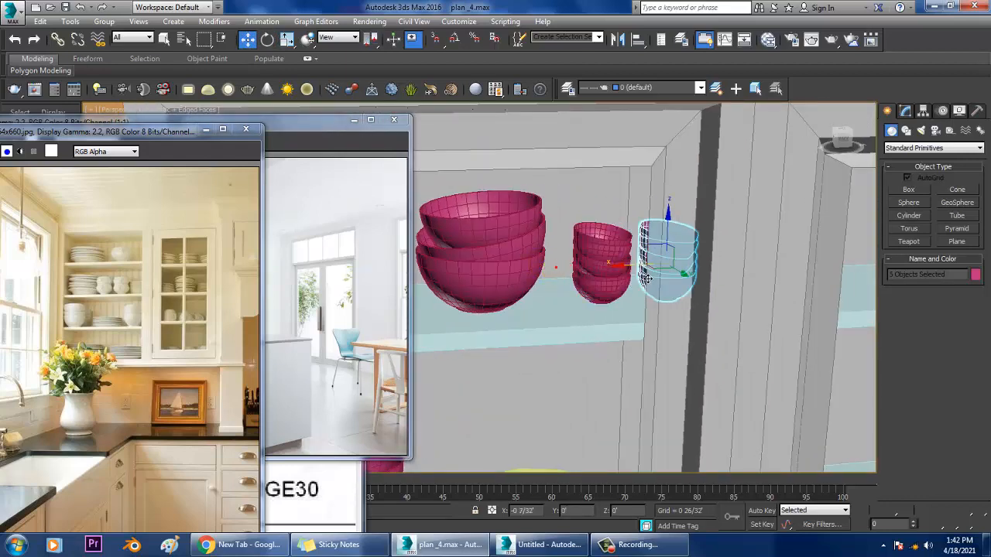
pyautogui.keyDown('shift'); pyautogui.moveTo(651, 281); pyautogui.dragTo(639, 281); pyautogui.keyUp('shift')
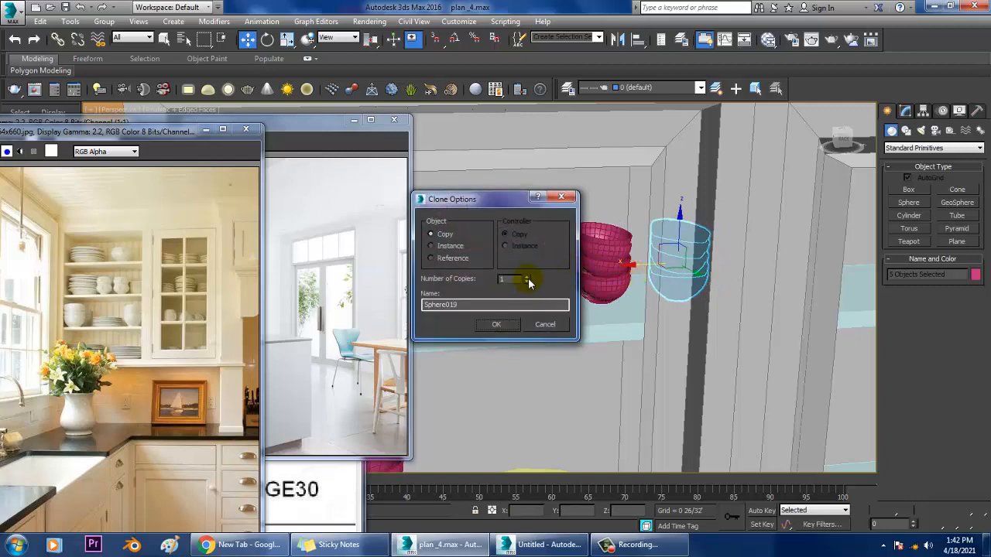
pyautogui.click(496, 324)
# Examine the arrangement of bowls and plates on both shelves across the cabinet's door sections.
pyautogui.scroll(-4, 673, 281)
pyautogui.moveTo(672, 281)
pyautogui.keyDown('alt'); pyautogui.mouseDown(button='middle')
pyautogui.moveTo(688, 224)
pyautogui.moveTo(717, 277)
pyautogui.mouseUp(button='middle'); pyautogui.keyUp('alt')
pyautogui.scroll(-3, 716, 278)
pyautogui.keyDown('alt'); pyautogui.moveTo(654, 301); pyautogui.dragTo(631, 305, button='middle'); pyautogui.keyUp('alt')
pyautogui.scroll(5, 625, 304)
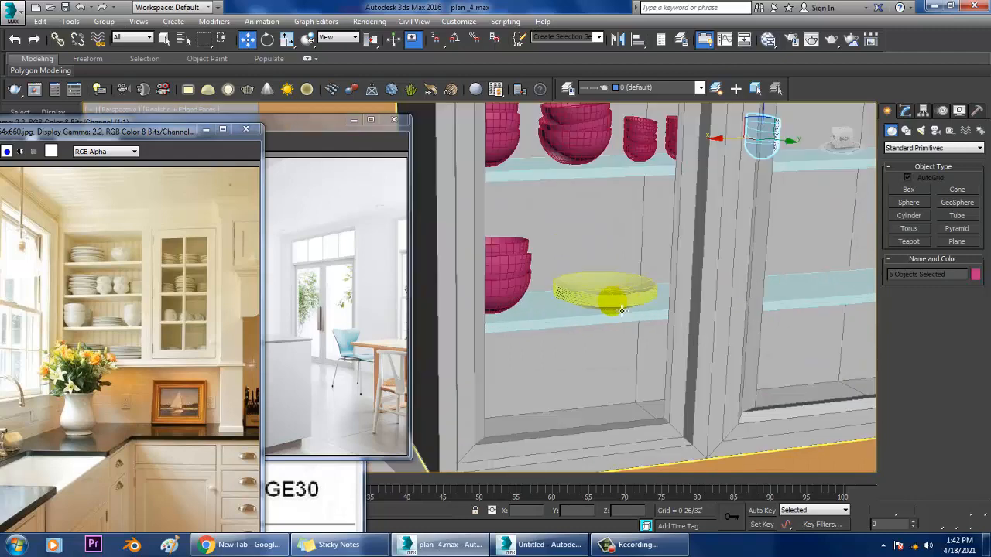
pyautogui.scroll(-8, 525, 281)
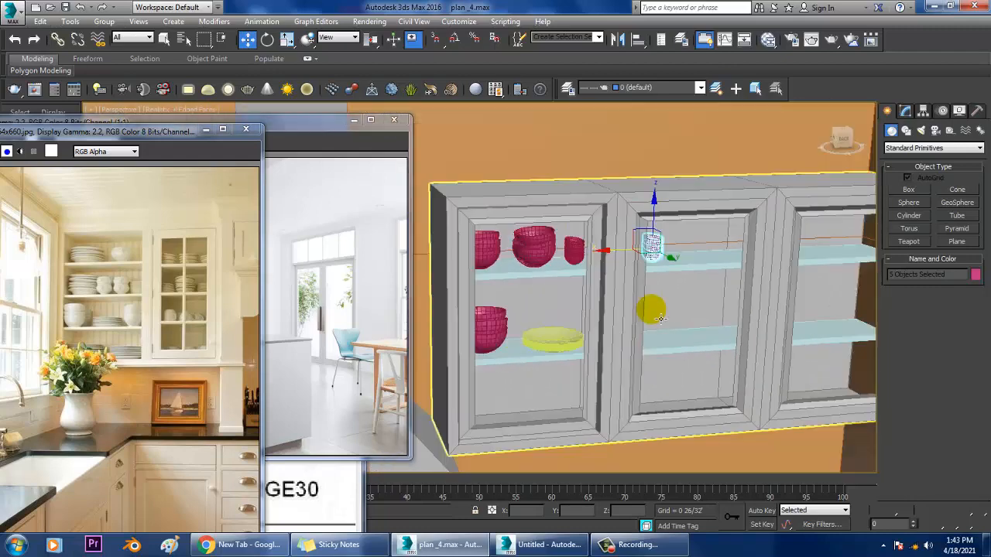
pyautogui.moveTo(745, 300); pyautogui.dragTo(764, 321, button='middle')
# Select the three stacked large bowls on the upper shelf and clone the stack once, sideways, beside the small bowls behind the neighbouring door.
pyautogui.scroll(6, 764, 320)
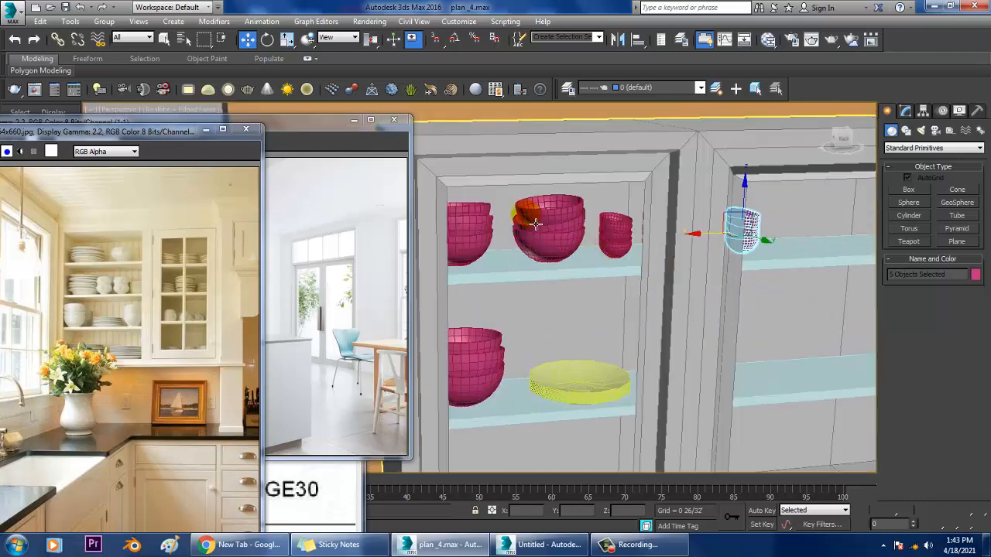
pyautogui.scroll(6, 536, 224)
pyautogui.scroll(-5, 653, 223)
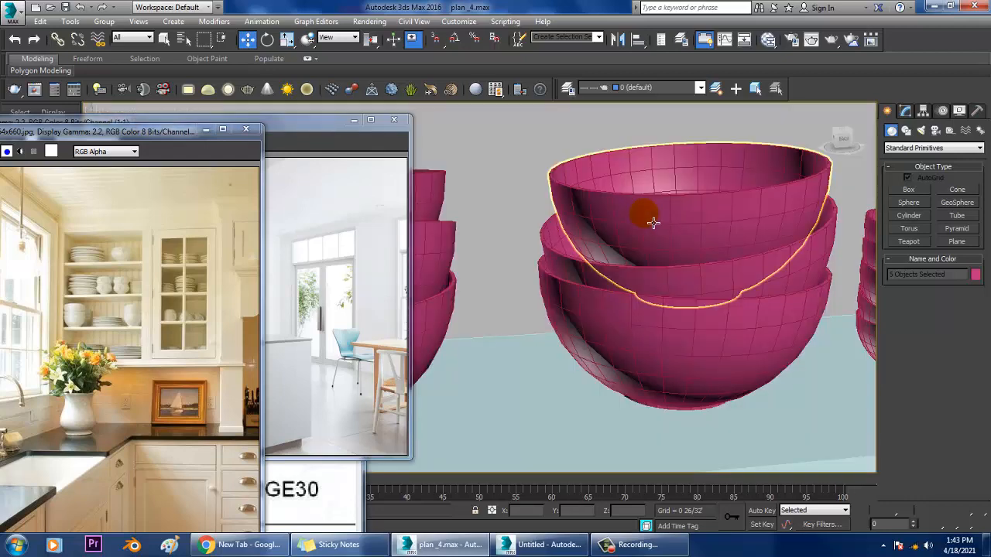
pyautogui.click(658, 282)
pyautogui.scroll(5, 699, 237)
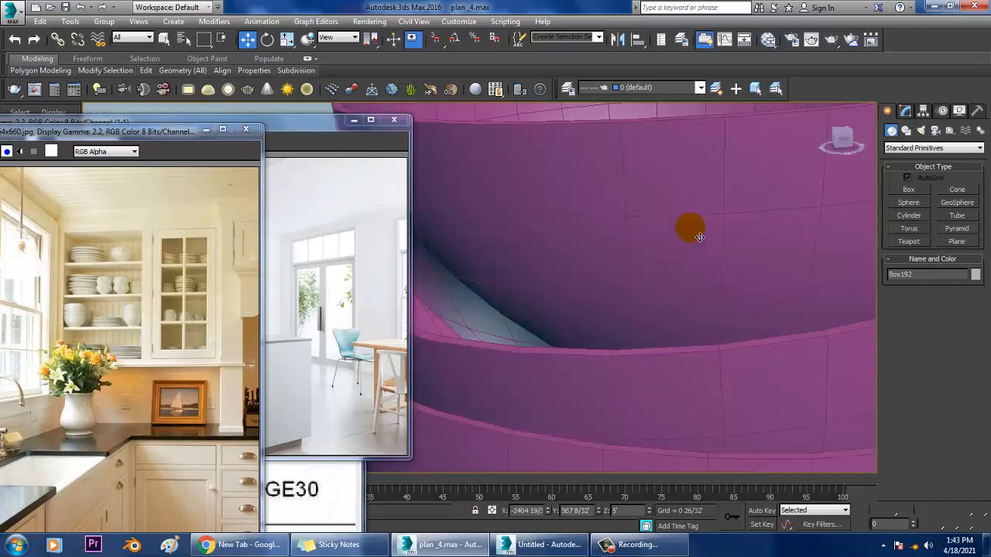
pyautogui.click(697, 177)
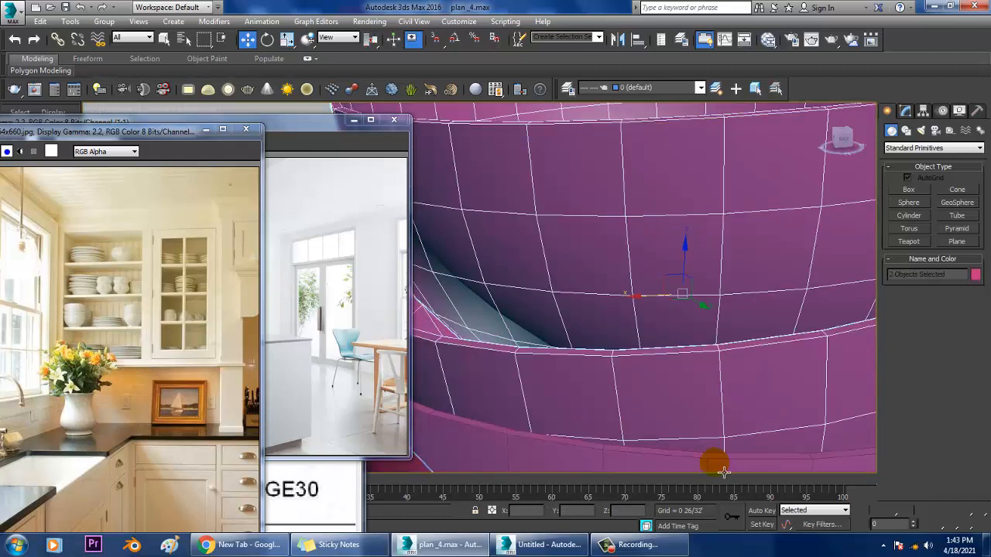
pyautogui.keyDown('ctrl'); pyautogui.click(633, 463); pyautogui.keyUp('ctrl')
pyautogui.moveTo(670, 413)
pyautogui.mouseDown(button='middle')
pyautogui.moveTo(660, 342)
pyautogui.moveTo(670, 338)
pyautogui.moveTo(659, 409)
pyautogui.mouseUp(button='middle')
pyautogui.scroll(-5, 663, 331)
pyautogui.moveTo(745, 306); pyautogui.dragTo(628, 313, button='middle')
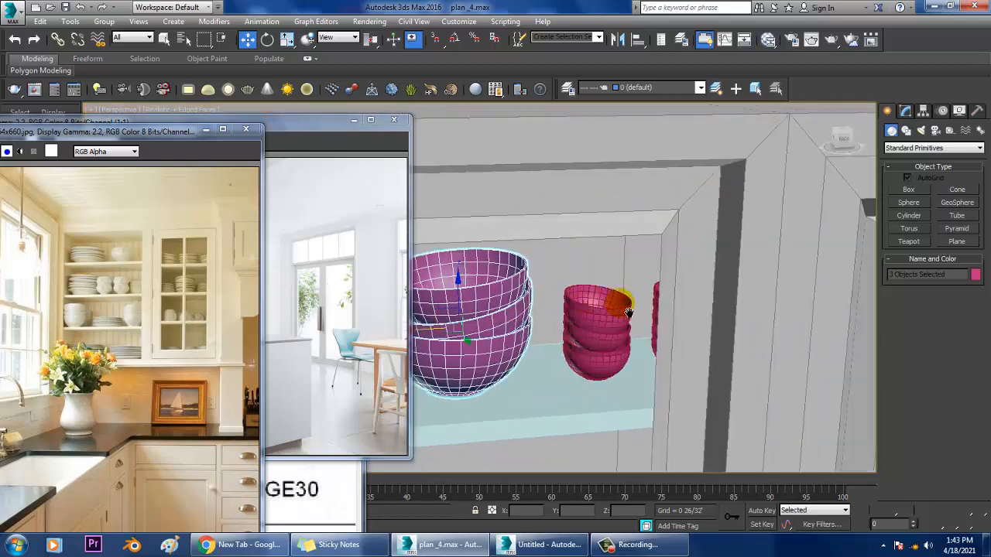
pyautogui.scroll(-4, 629, 313)
pyautogui.scroll(-3, 555, 336)
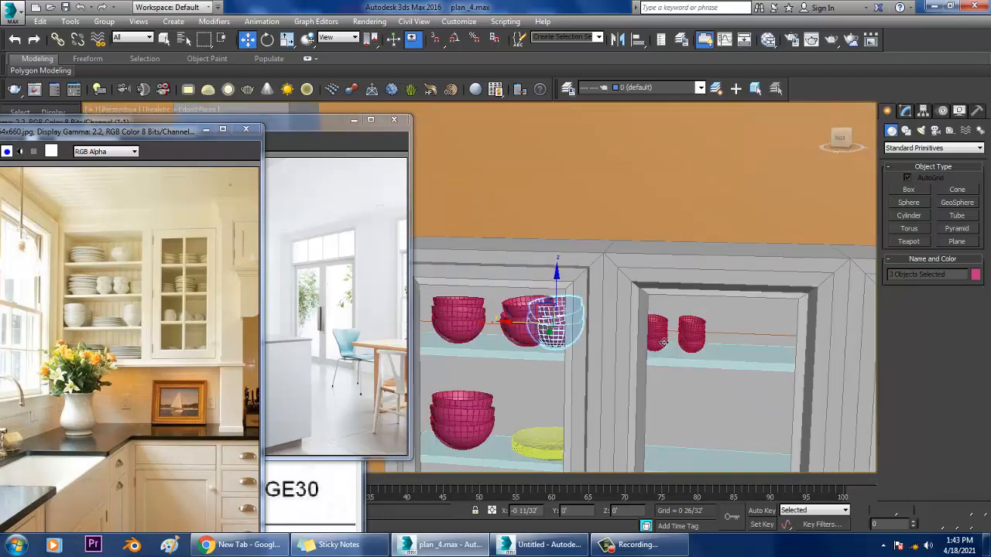
pyautogui.keyDown('shift'); pyautogui.moveTo(520, 330); pyautogui.dragTo(719, 337); pyautogui.keyUp('shift')
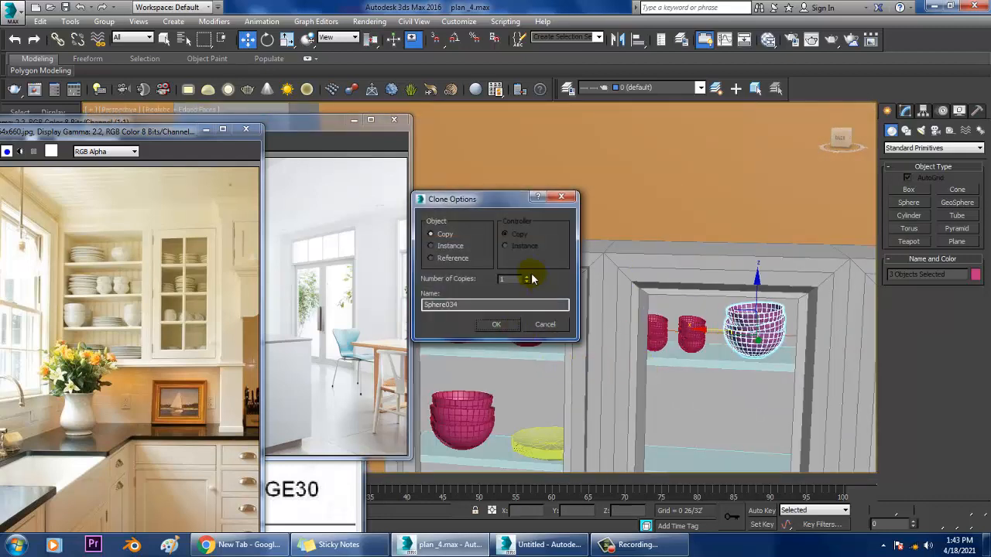
pyautogui.click(509, 326)
# Clone the large-bowl stack further along the upper shelf toward the next cabinet section, making three copies.
pyautogui.moveTo(723, 341); pyautogui.dragTo(555, 319, button='middle')
pyautogui.keyDown('shift'); pyautogui.moveTo(556, 319); pyautogui.dragTo(625, 325); pyautogui.keyUp('shift')
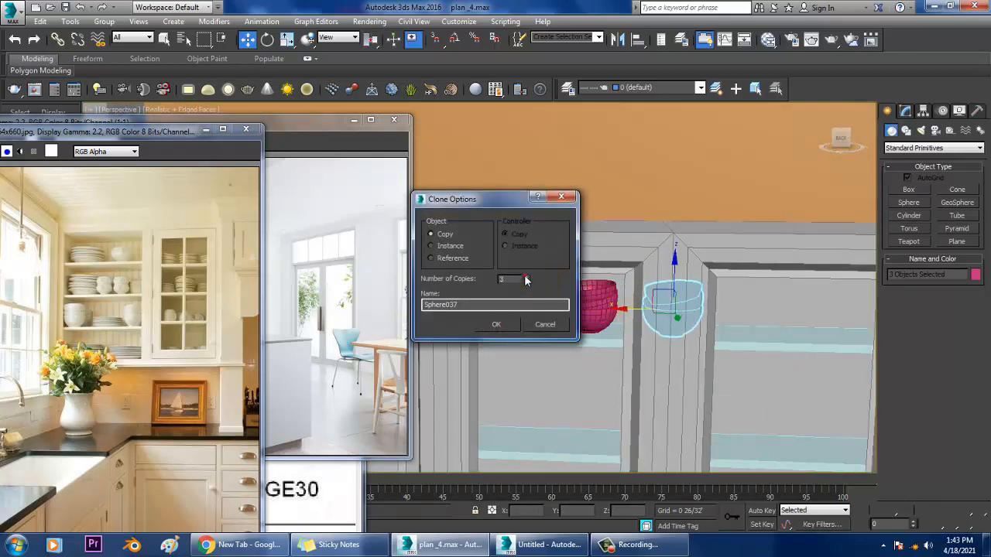
pyautogui.click(509, 330)
pyautogui.moveTo(619, 332)
pyautogui.keyDown('alt'); pyautogui.mouseDown(button='middle')
pyautogui.moveTo(646, 332)
pyautogui.moveTo(634, 267)
pyautogui.moveTo(592, 267)
pyautogui.mouseUp(button='middle'); pyautogui.keyUp('alt')
pyautogui.scroll(-3, 611, 267)
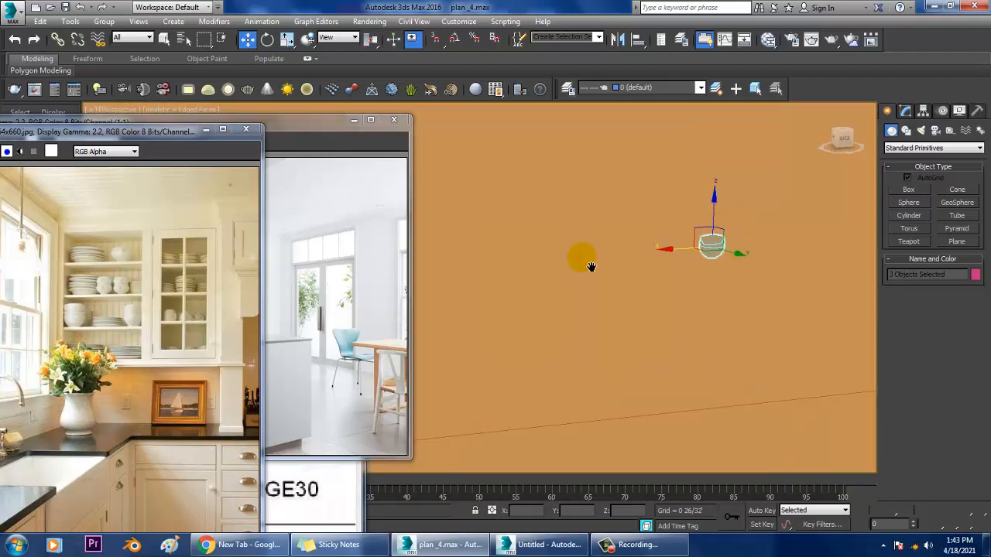
# Select individual plates in the lower-shelf plate stack and try to clone them sideways.
pyautogui.scroll(3, 590, 268)
pyautogui.scroll(5, 579, 335)
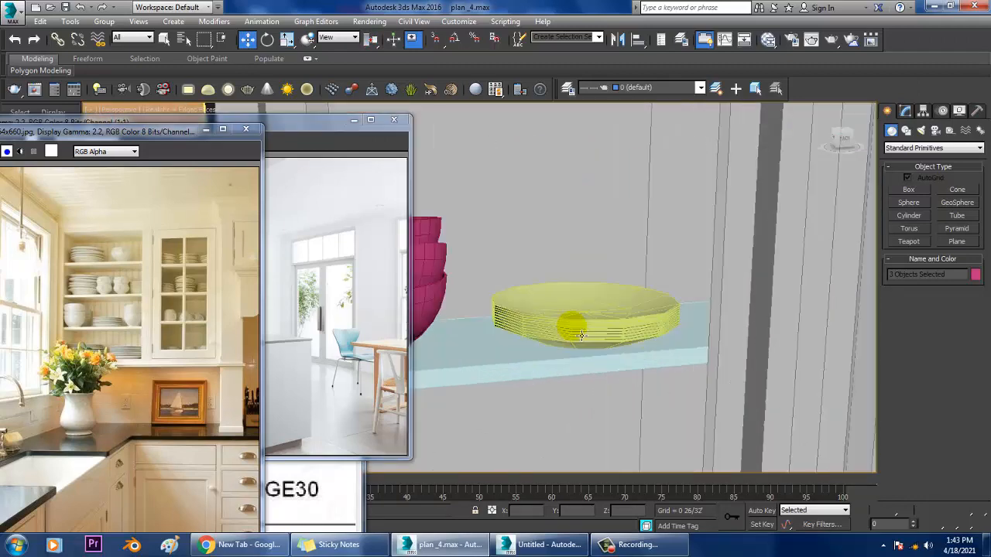
pyautogui.scroll(-3, 585, 338)
pyautogui.click(598, 322)
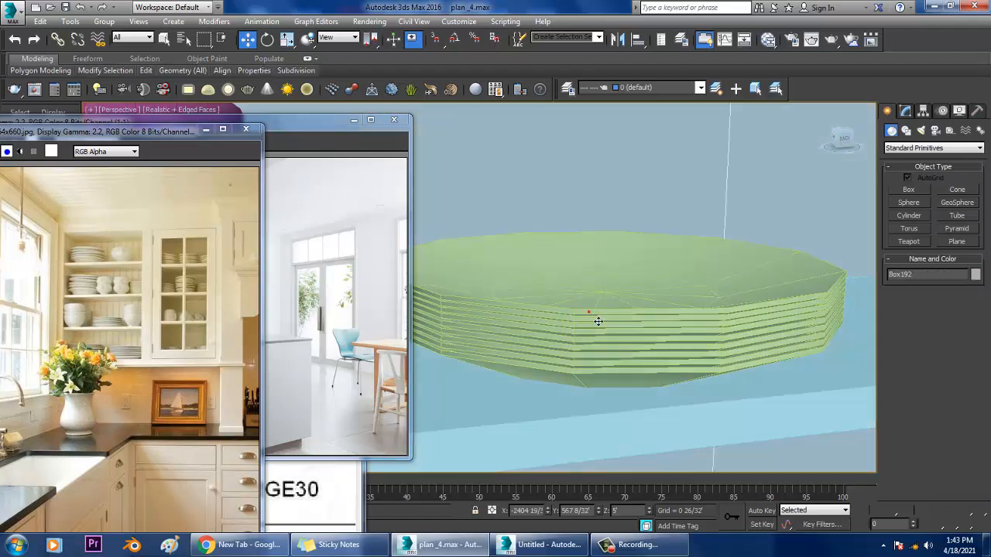
pyautogui.scroll(3, 598, 321)
pyautogui.moveTo(598, 320); pyautogui.dragTo(623, 199, button='middle')
pyautogui.click(641, 175)
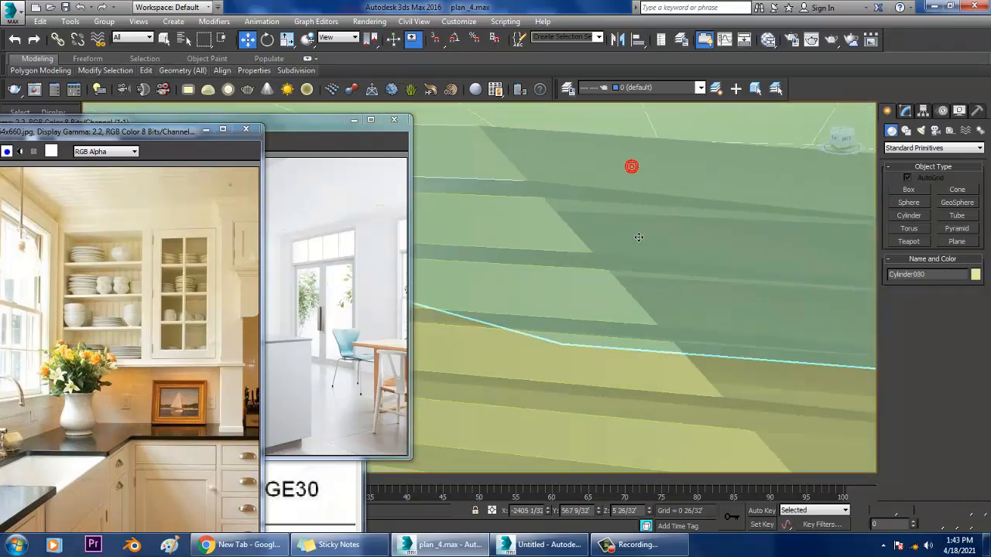
pyautogui.keyDown('ctrl'); pyautogui.click(611, 366); pyautogui.keyUp('ctrl')
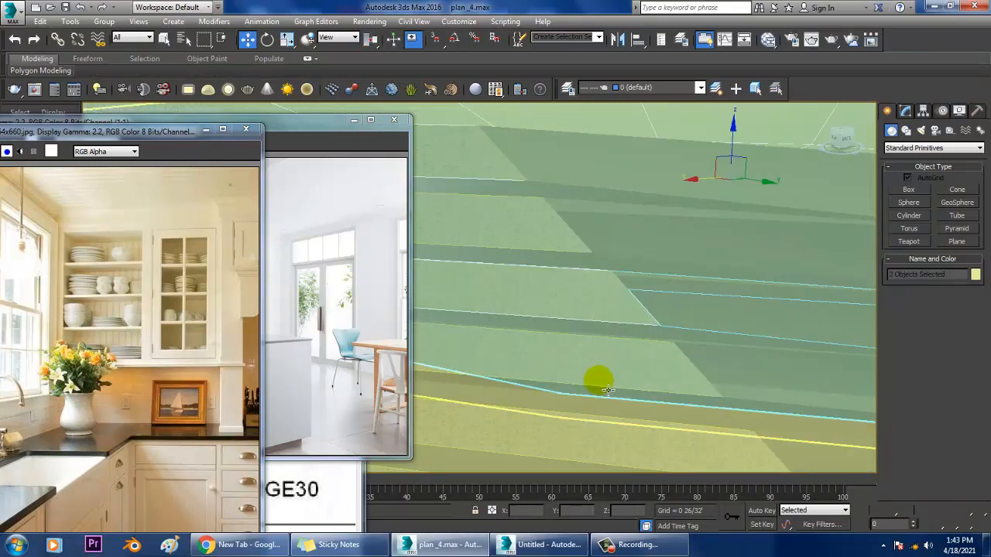
pyautogui.keyDown('alt'); pyautogui.moveTo(602, 440); pyautogui.dragTo(655, 401, button='middle'); pyautogui.keyUp('alt')
pyautogui.keyDown('ctrl'); pyautogui.click(621, 442); pyautogui.keyUp('ctrl')
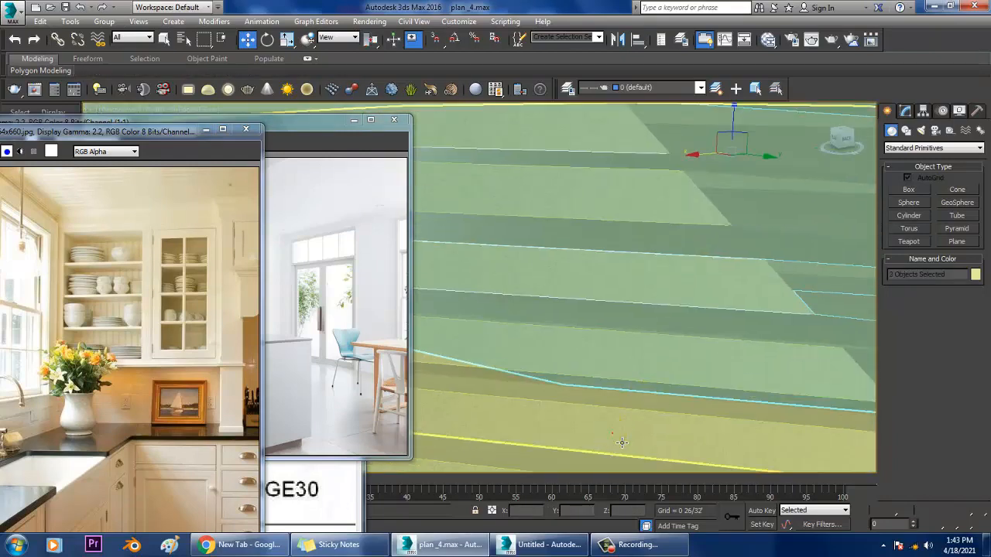
pyautogui.moveTo(644, 451); pyautogui.dragTo(647, 378, button='middle')
pyautogui.keyDown('ctrl'); pyautogui.click(630, 334); pyautogui.keyUp('ctrl')
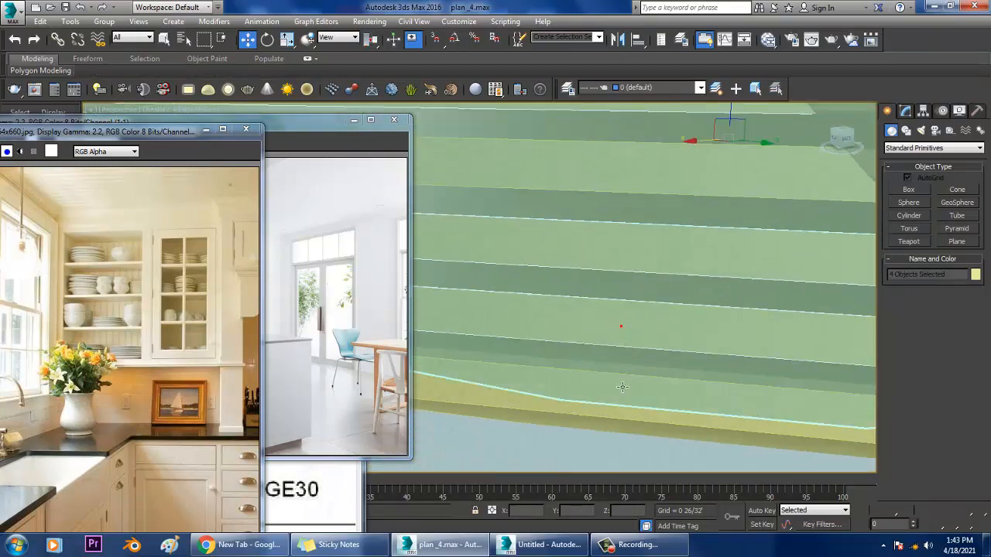
pyautogui.keyDown('ctrl'); pyautogui.click(622, 389); pyautogui.keyUp('ctrl')
pyautogui.keyDown('ctrl'); pyautogui.click(622, 394); pyautogui.keyUp('ctrl')
pyautogui.scroll(-5, 620, 394)
pyautogui.keyDown('alt'); pyautogui.moveTo(729, 360); pyautogui.dragTo(611, 356, button='middle'); pyautogui.keyUp('alt')
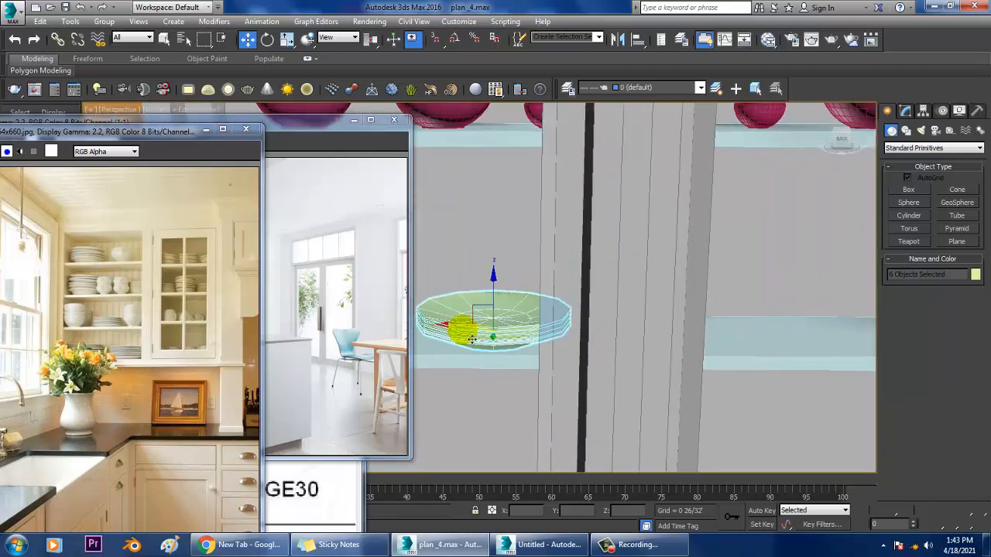
pyautogui.keyDown('shift'); pyautogui.moveTo(447, 326); pyautogui.dragTo(507, 329); pyautogui.keyUp('shift')
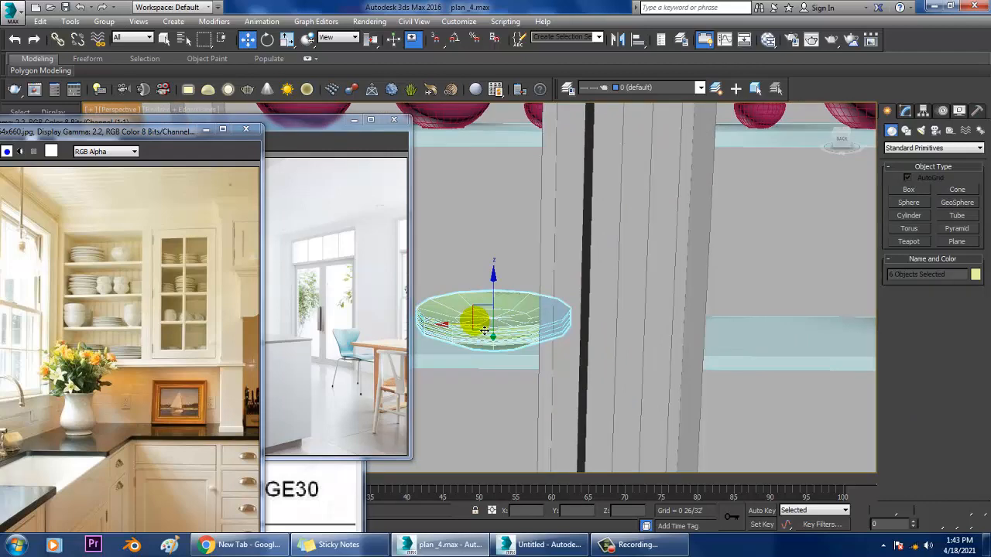
# Add the missing plates to complete the nine-plate selection and clone the stack once along the lower shelf toward the neighbouring door.
pyautogui.scroll(-4, 492, 335)
pyautogui.keyDown('alt'); pyautogui.moveTo(497, 339); pyautogui.dragTo(544, 328, button='middle'); pyautogui.keyUp('alt')
pyautogui.scroll(9, 547, 328)
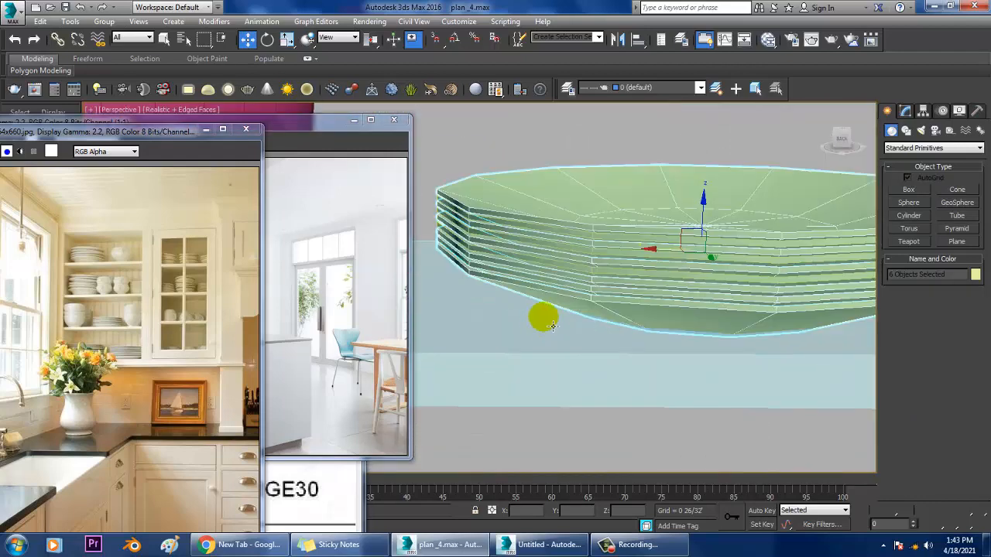
pyautogui.scroll(5, 551, 325)
pyautogui.moveTo(679, 227); pyautogui.dragTo(690, 287, button='middle')
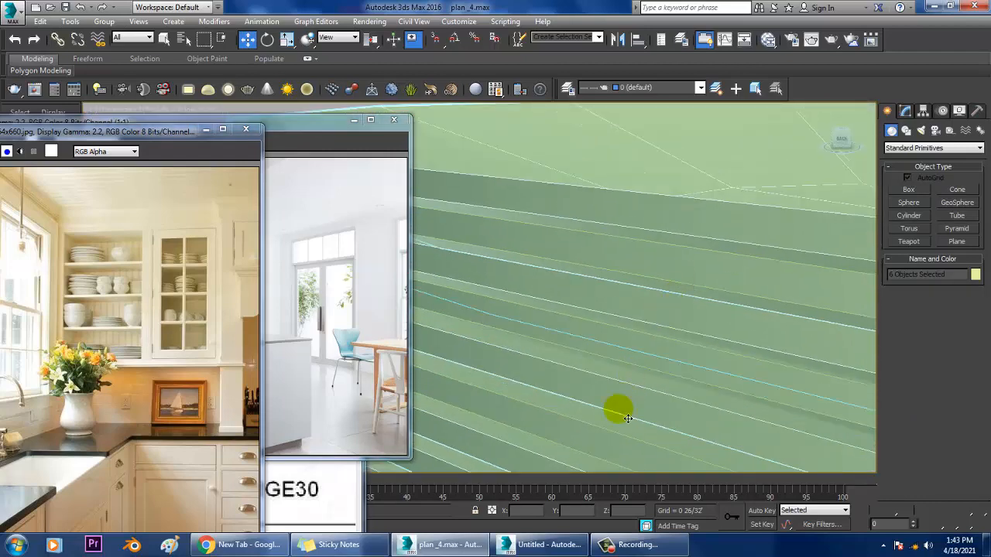
pyautogui.moveTo(647, 349); pyautogui.dragTo(684, 304, button='middle')
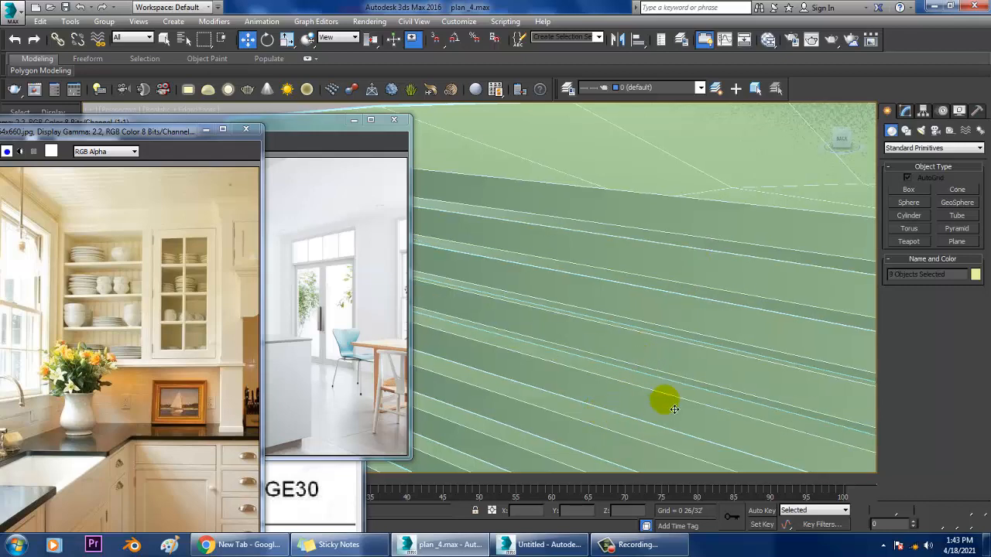
pyautogui.scroll(-8, 657, 354)
pyautogui.moveTo(693, 354); pyautogui.dragTo(685, 315, button='middle')
pyautogui.scroll(-8, 689, 314)
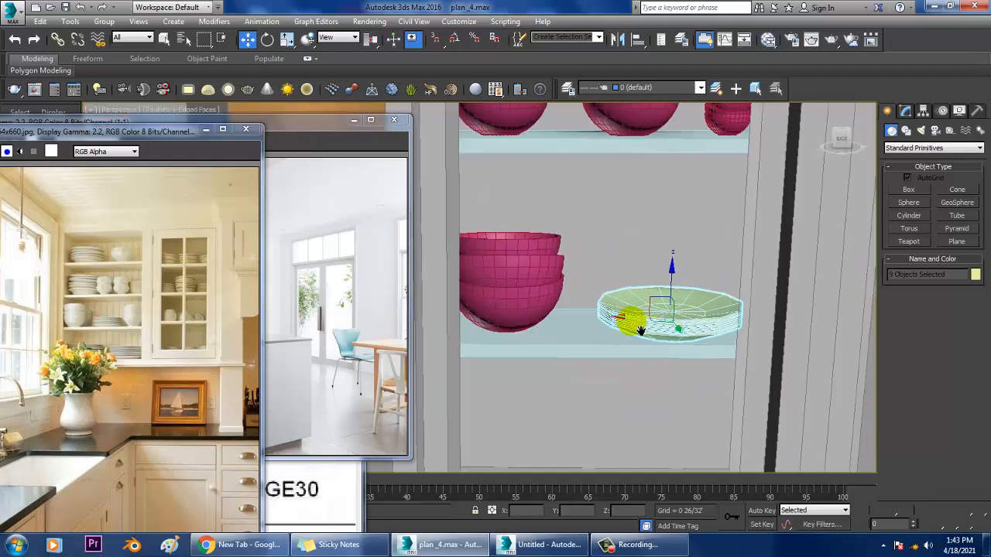
pyautogui.scroll(-4, 539, 322)
pyautogui.scroll(10, 503, 287)
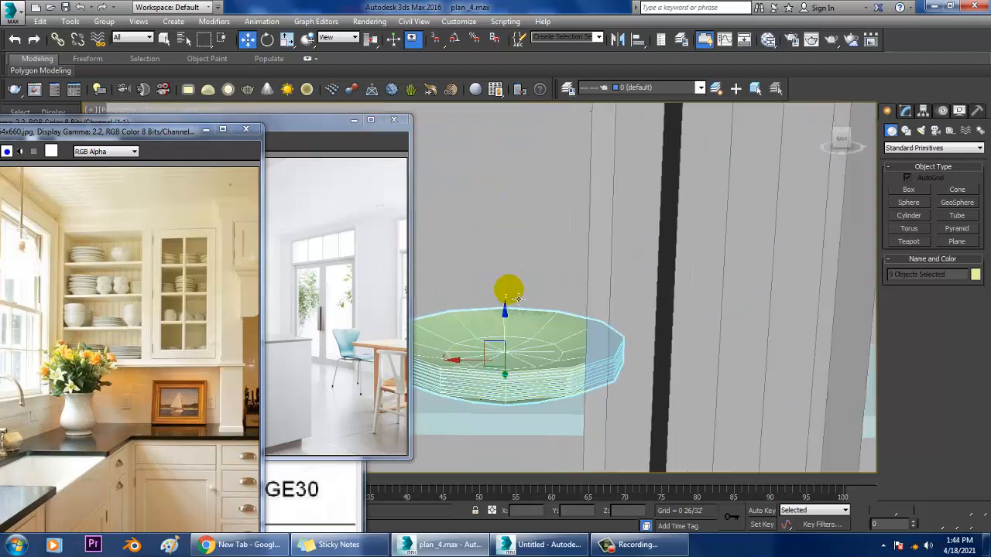
pyautogui.moveTo(479, 373)
pyautogui.keyDown('shift'); pyautogui.mouseDown()
pyautogui.moveTo(813, 372)
pyautogui.moveTo(774, 391)
pyautogui.moveTo(781, 383)
pyautogui.mouseUp(); pyautogui.keyUp('shift')
pyautogui.click(495, 325)
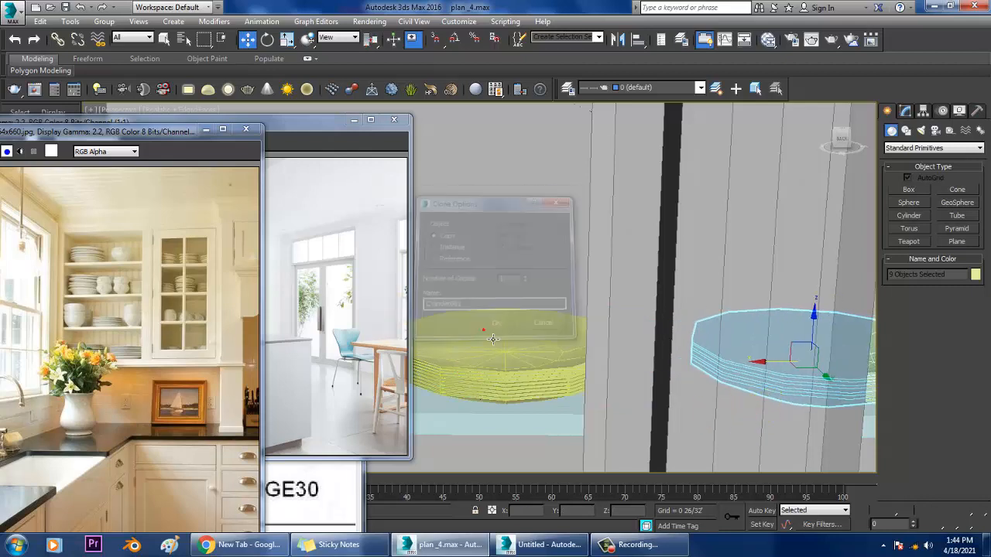
# Clone the new nine-plate stack straight upward with two copies to form one tall pile of plates.
pyautogui.scroll(-5, 519, 299)
pyautogui.scroll(3, 606, 333)
pyautogui.scroll(4, 606, 333)
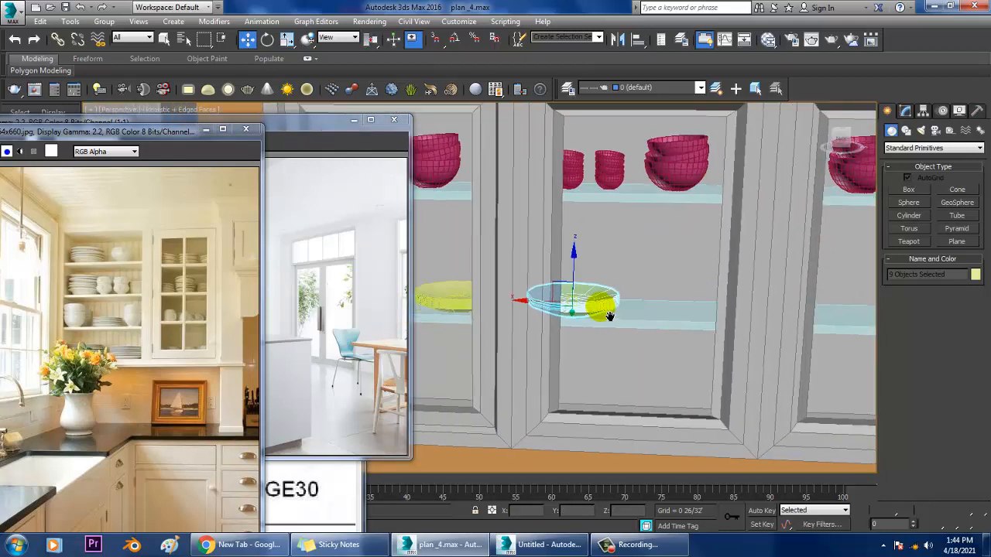
pyautogui.scroll(3, 634, 316)
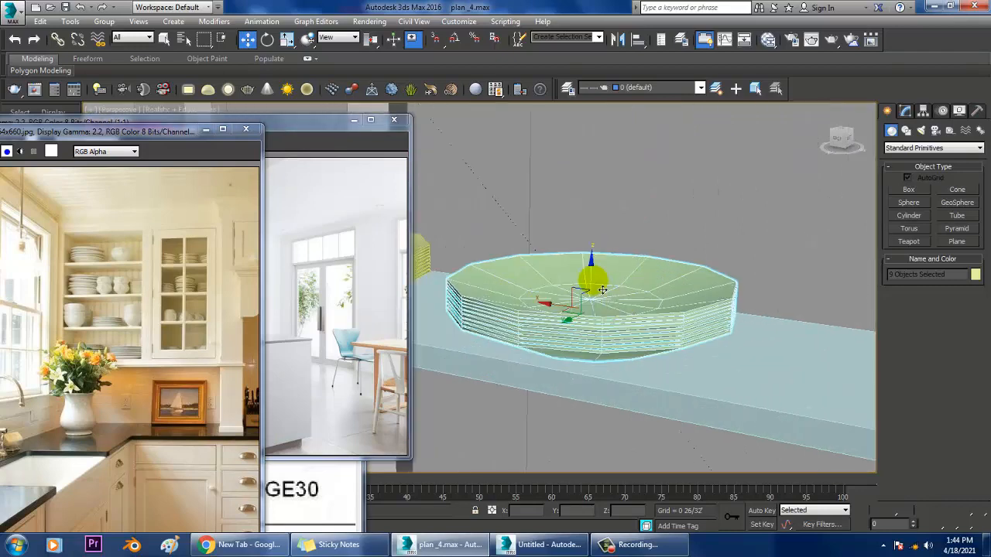
pyautogui.moveTo(600, 289); pyautogui.dragTo(597, 253)
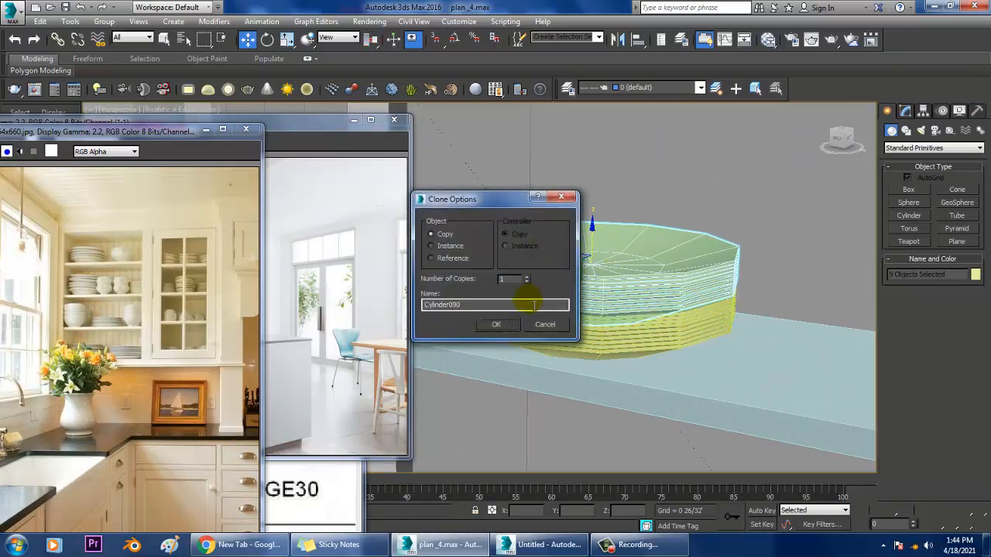
pyautogui.click(503, 331)
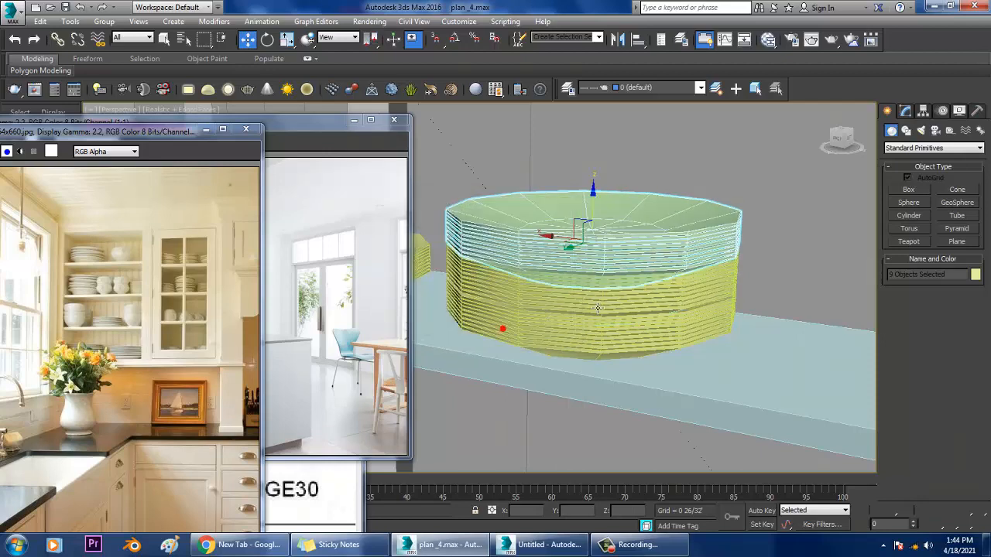
# Clone the top nine plates down to the cabinet floor and move the copy sideways below the lower-shelf bowls.
pyautogui.scroll(-3, 630, 287)
pyautogui.moveTo(632, 287)
pyautogui.keyDown('alt'); pyautogui.mouseDown(button='middle')
pyautogui.moveTo(660, 292)
pyautogui.moveTo(703, 250)
pyautogui.mouseUp(button='middle'); pyautogui.keyUp('alt')
pyautogui.scroll(-3, 650, 291)
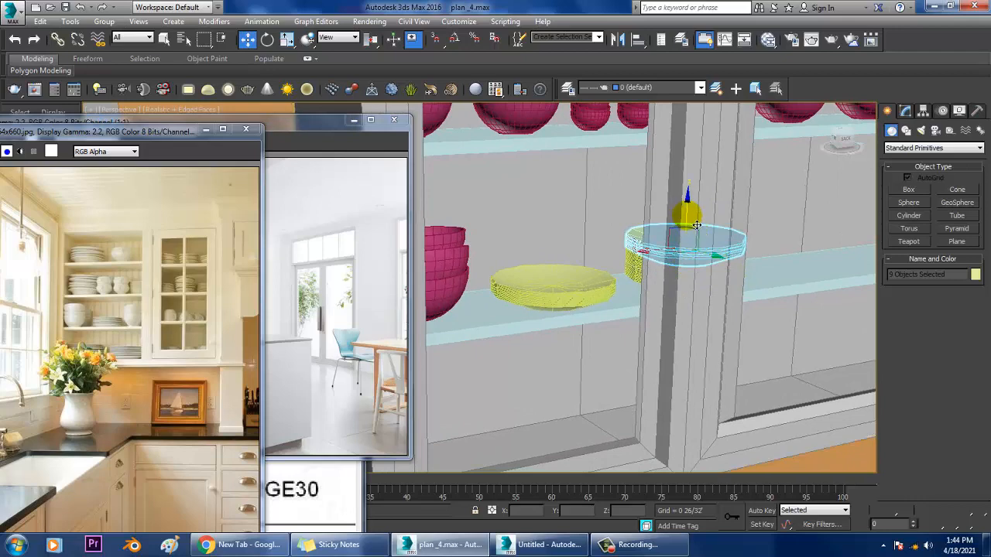
pyautogui.moveTo(697, 225)
pyautogui.keyDown('shift'); pyautogui.mouseDown()
pyautogui.moveTo(685, 362)
pyautogui.moveTo(712, 373)
pyautogui.moveTo(701, 379)
pyautogui.mouseUp(); pyautogui.keyUp('shift')
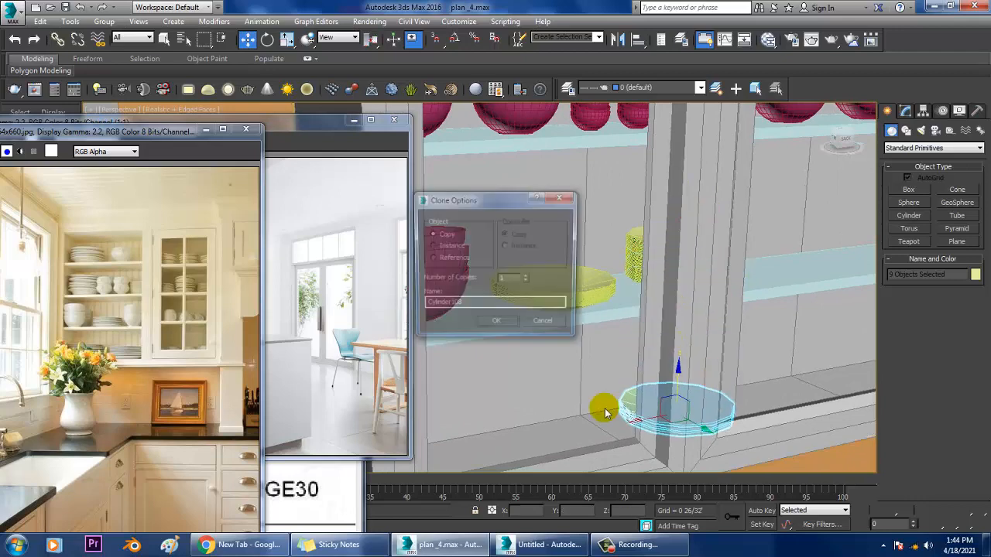
pyautogui.click(493, 328)
pyautogui.moveTo(647, 421); pyautogui.dragTo(470, 455)
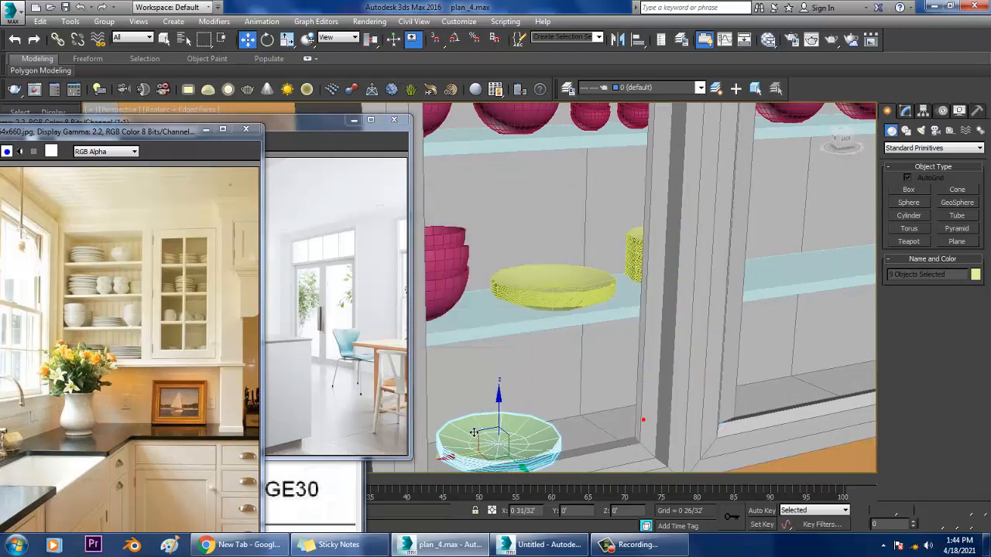
# Rotate the copied plates upright using angle snap, facing the cabinet front, and tilt them slightly backward.
pyautogui.moveTo(601, 352); pyautogui.dragTo(635, 286, button='middle')
pyautogui.press('e')
pyautogui.click(455, 39)
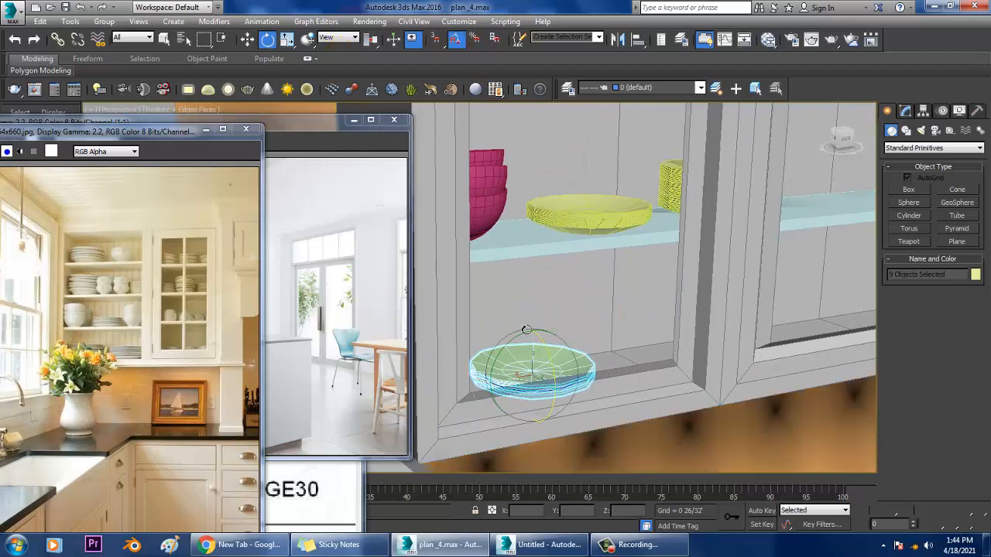
pyautogui.moveTo(563, 376); pyautogui.dragTo(542, 364)
pyautogui.press('w')
pyautogui.moveTo(542, 364)
pyautogui.keyDown('alt'); pyautogui.mouseDown(button='middle')
pyautogui.moveTo(514, 356)
pyautogui.moveTo(534, 325)
pyautogui.moveTo(685, 370)
pyautogui.moveTo(696, 364)
pyautogui.mouseUp(button='middle'); pyautogui.keyUp('alt')
pyautogui.press('e')
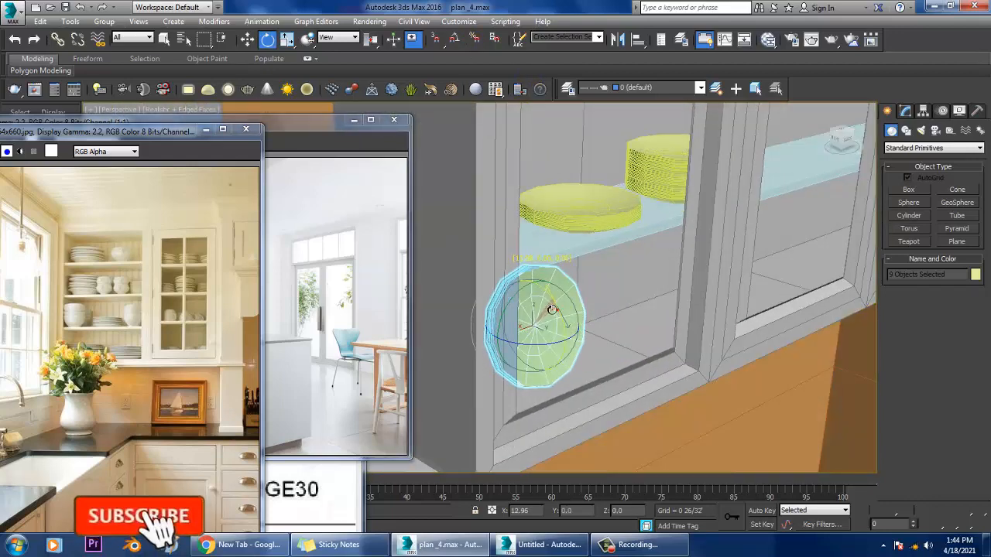
# Move the upright plates deeper into the cabinet toward its back wall and check the overall arrangement across the doors.
pyautogui.press('w')
pyautogui.keyDown('alt'); pyautogui.moveTo(541, 322); pyautogui.dragTo(519, 327, button='middle'); pyautogui.keyUp('alt')
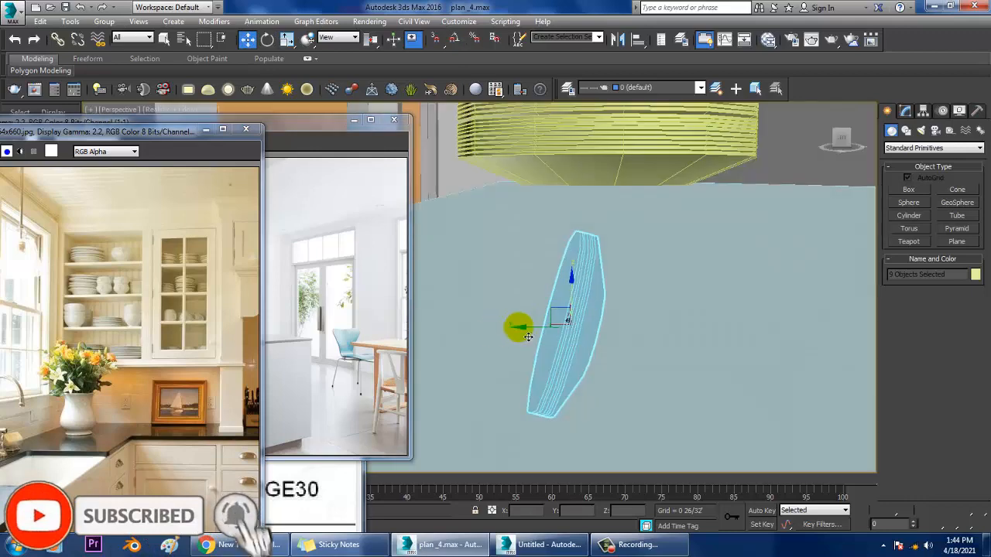
pyautogui.moveTo(528, 327); pyautogui.dragTo(604, 338)
pyautogui.keyDown('alt'); pyautogui.moveTo(604, 337); pyautogui.dragTo(656, 350, button='middle'); pyautogui.keyUp('alt')
pyautogui.keyDown('alt'); pyautogui.moveTo(594, 360); pyautogui.dragTo(667, 329, button='middle'); pyautogui.keyUp('alt')
pyautogui.scroll(5, 658, 298)
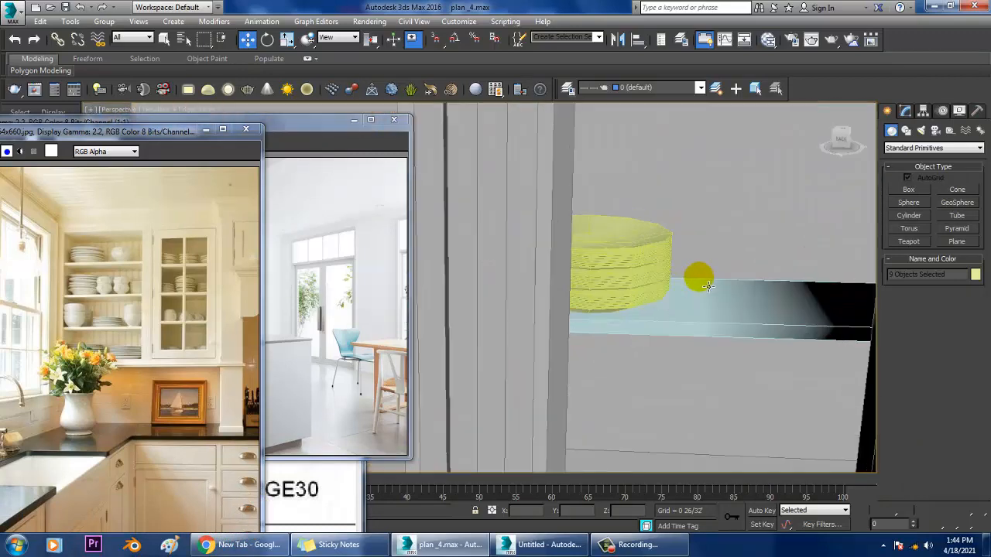
pyautogui.scroll(-5, 685, 281)
pyautogui.keyDown('alt'); pyautogui.moveTo(630, 287); pyautogui.dragTo(501, 343, button='middle'); pyautogui.keyUp('alt')
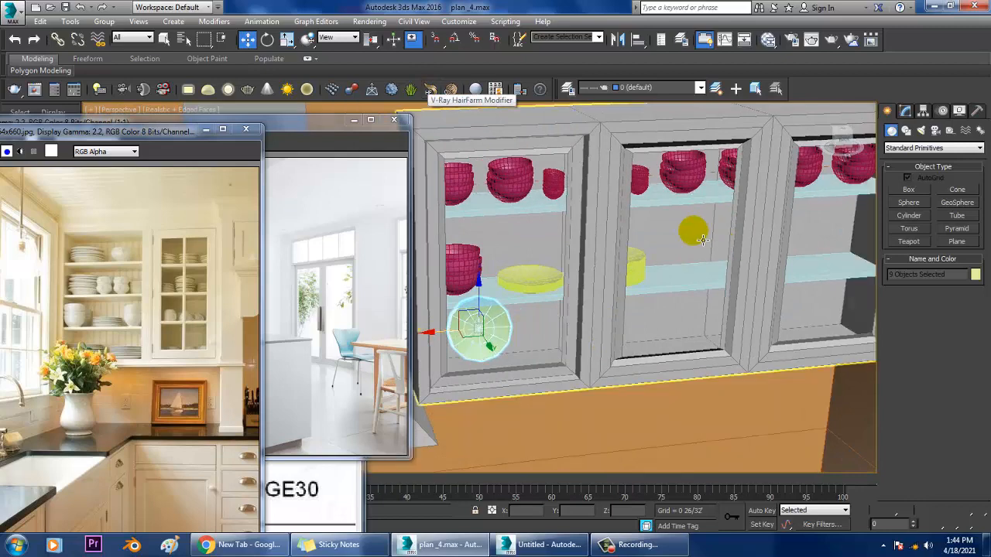
# Minimize the two kitchen reference photos covering the model.
pyautogui.scroll(-4, 694, 234)
pyautogui.keyDown('alt'); pyautogui.moveTo(708, 277); pyautogui.dragTo(681, 289, button='middle'); pyautogui.keyUp('alt')
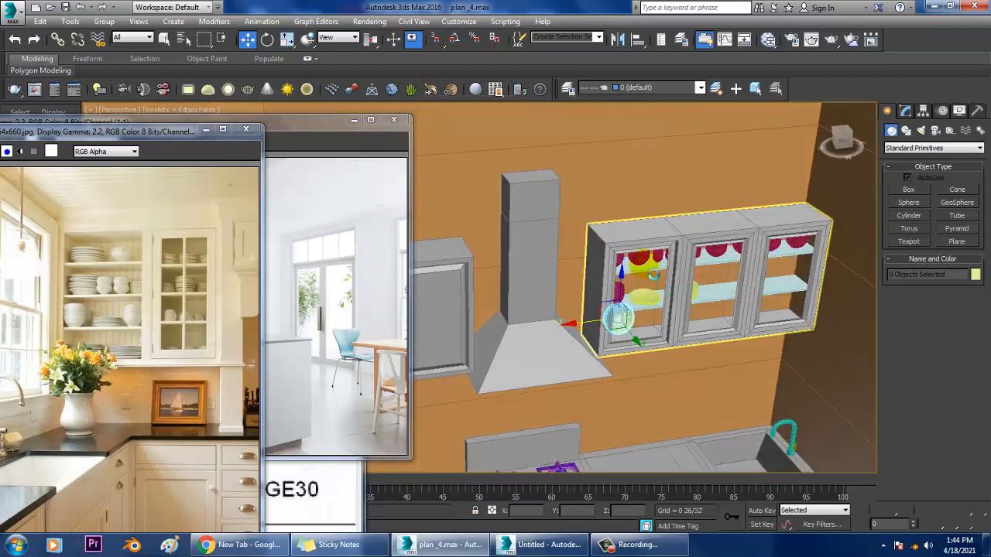
pyautogui.click(354, 122)
pyautogui.click(354, 118)
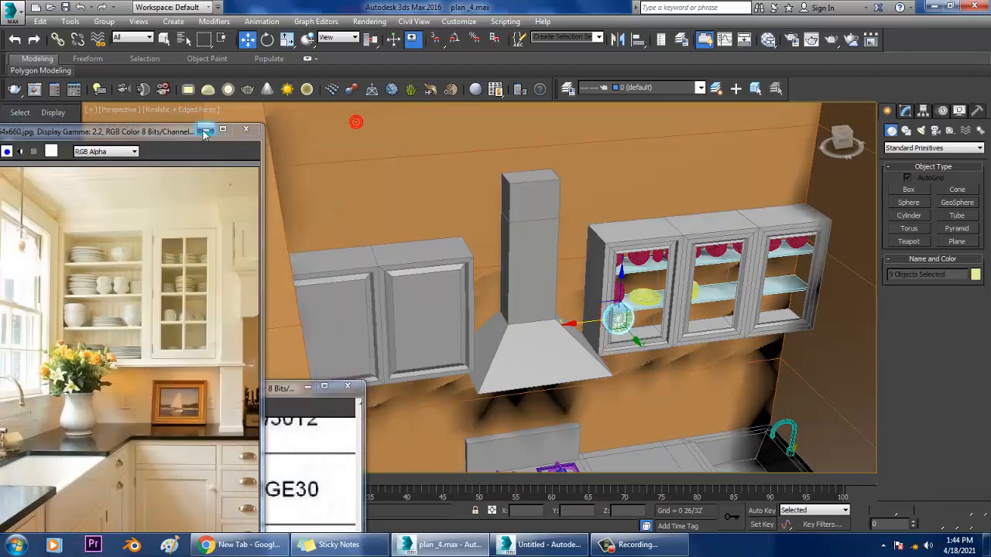
pyautogui.click(203, 129)
pyautogui.moveTo(628, 335); pyautogui.dragTo(621, 312, button='middle')
pyautogui.scroll(-4, 674, 353)
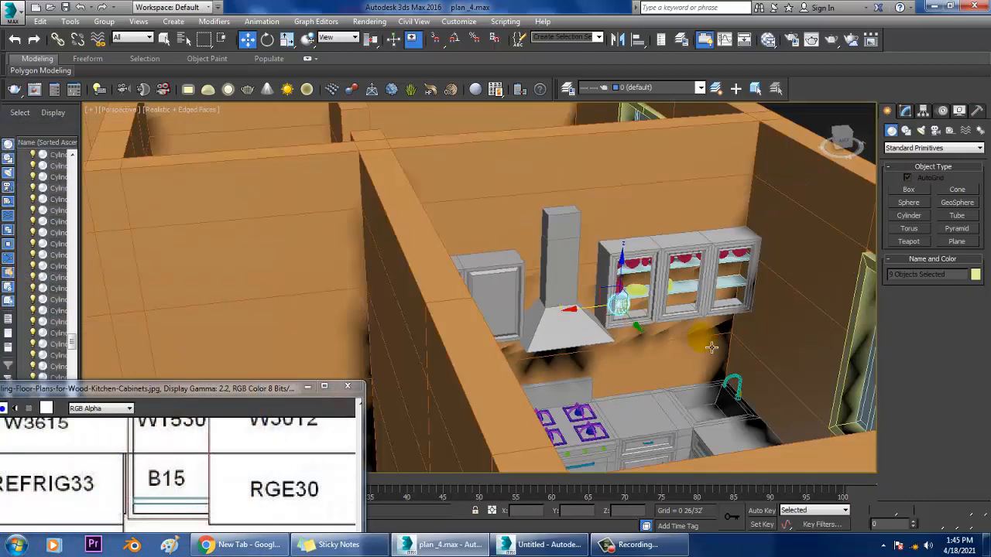
# Examine the whole house model from above, including the kitchen layout, neighbouring rooms and exterior windows.
pyautogui.keyDown('alt'); pyautogui.moveTo(707, 340); pyautogui.dragTo(596, 517, button='middle'); pyautogui.keyUp('alt')
pyautogui.scroll(-3, 753, 262)
pyautogui.click(753, 260)
pyautogui.moveTo(544, 176); pyautogui.dragTo(614, 411, button='middle')
pyautogui.scroll(-3, 613, 408)
pyautogui.moveTo(495, 248); pyautogui.dragTo(564, 398, button='middle')
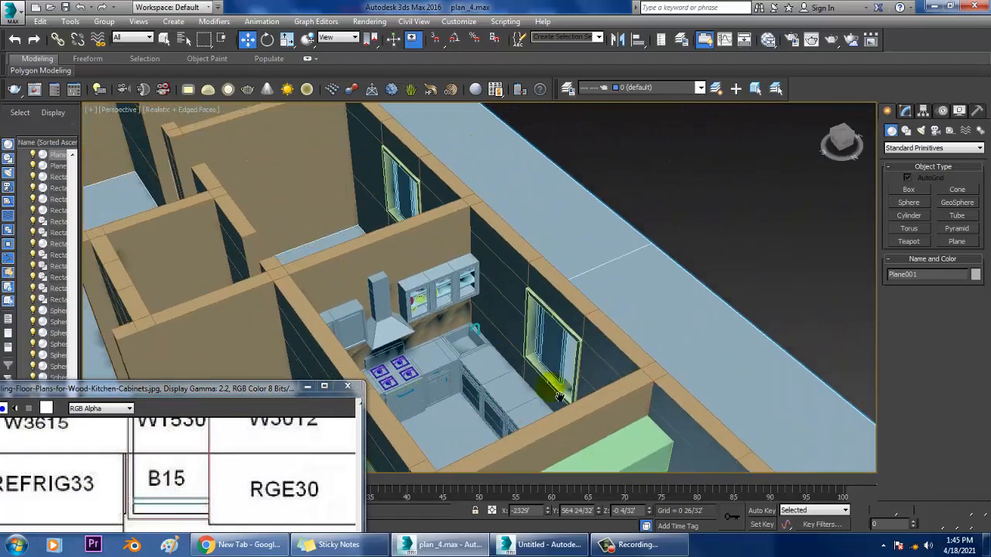
pyautogui.scroll(5, 499, 362)
pyautogui.scroll(2, 311, 233)
pyautogui.moveTo(311, 233); pyautogui.dragTo(640, 338, button='middle')
pyautogui.scroll(-3, 648, 335)
pyautogui.moveTo(797, 324); pyautogui.dragTo(531, 470, button='middle')
pyautogui.moveTo(782, 232); pyautogui.dragTo(706, 193, button='middle')
pyautogui.scroll(-4, 550, 392)
pyautogui.keyDown('alt'); pyautogui.moveTo(600, 379); pyautogui.dragTo(708, 346, button='middle'); pyautogui.keyUp('alt')
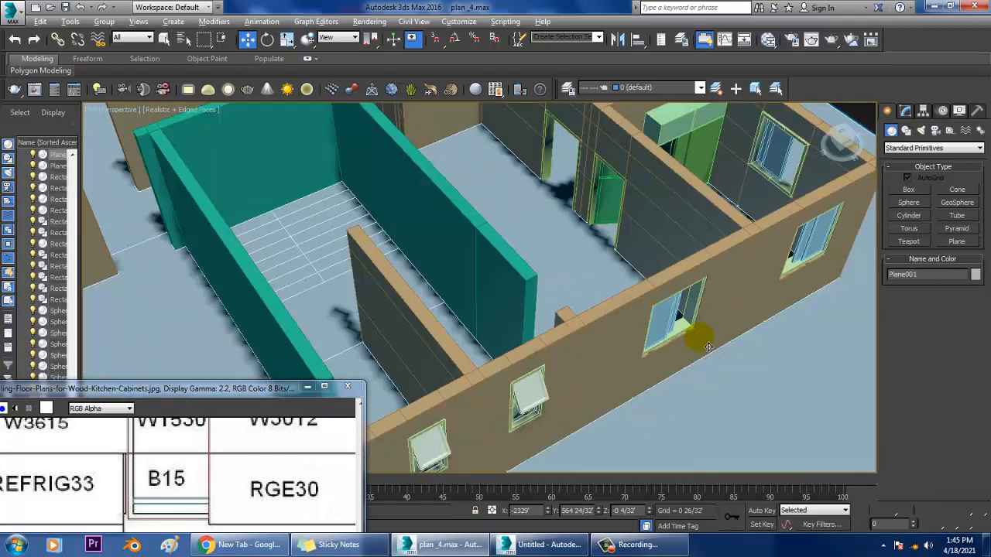
pyautogui.moveTo(661, 254); pyautogui.dragTo(656, 328, button='middle')
# Select the glass-fronted wall cabinet, focus on it, and minimize the cabinet floor-plan reference image.
pyautogui.click(548, 195)
pyautogui.press('z')
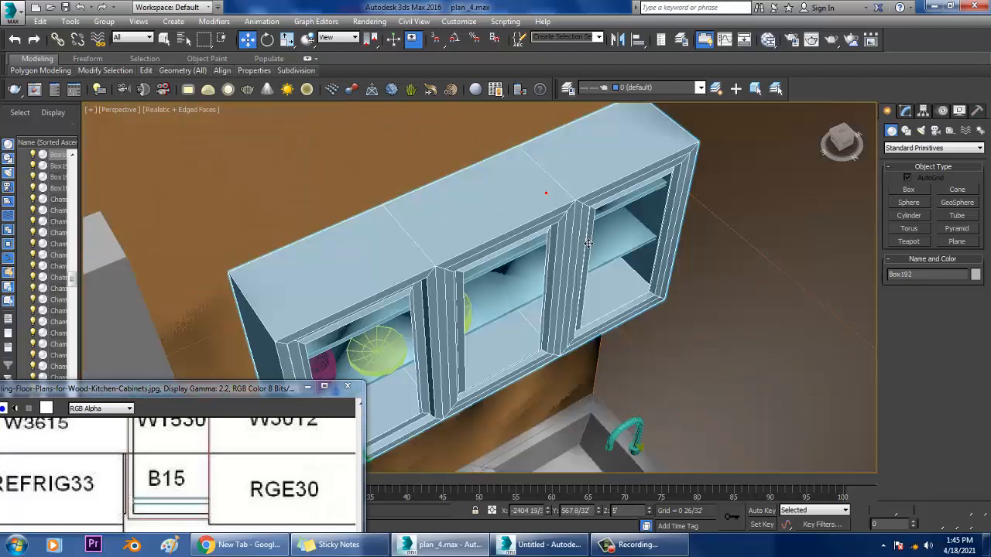
pyautogui.keyDown('alt'); pyautogui.moveTo(548, 194); pyautogui.dragTo(548, 283, button='middle'); pyautogui.keyUp('alt')
pyautogui.scroll(-5, 547, 281)
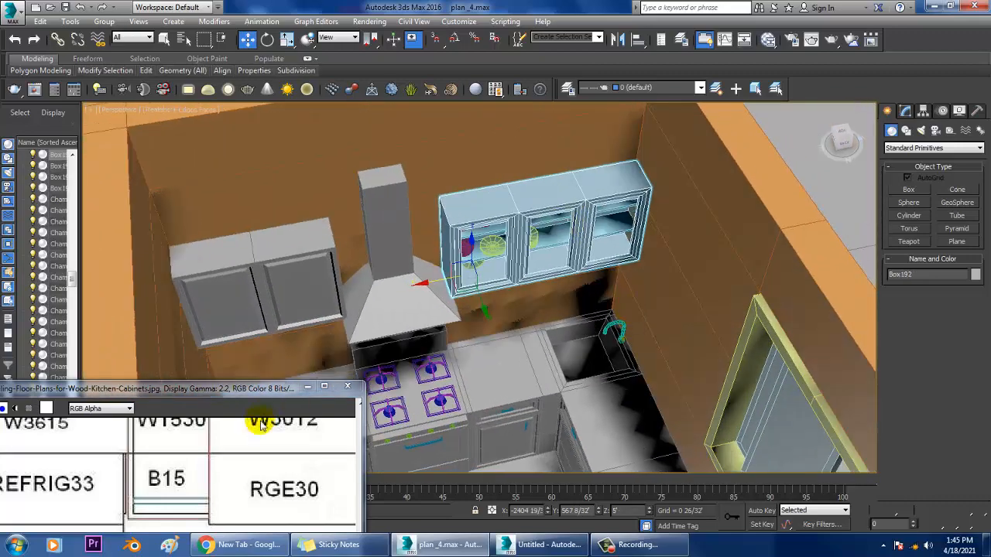
pyautogui.click(307, 387)
pyautogui.keyDown('alt'); pyautogui.moveTo(452, 387); pyautogui.dragTo(486, 349, button='middle'); pyautogui.keyUp('alt')
pyautogui.keyDown('alt'); pyautogui.moveTo(578, 226); pyautogui.dragTo(585, 310, button='middle'); pyautogui.keyUp('alt')
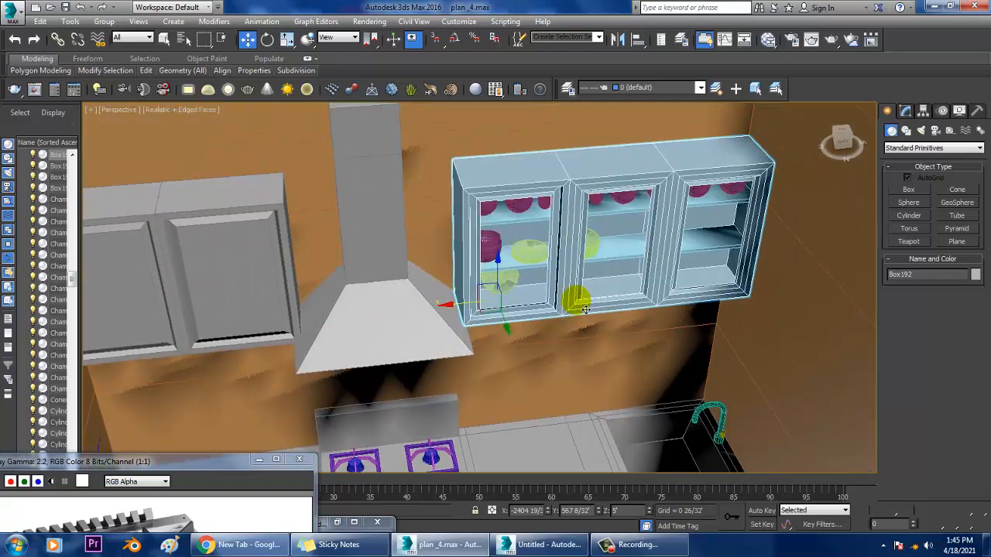